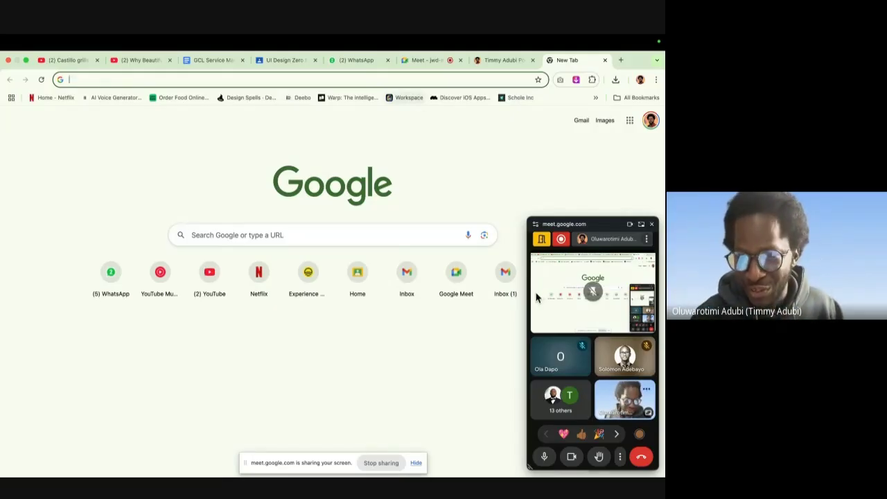
- Enlarge the floating meeting window in both width and height
{"action": "left_click_drag", "start_coordinate": [529, 295], "coordinate": [448, 301]}
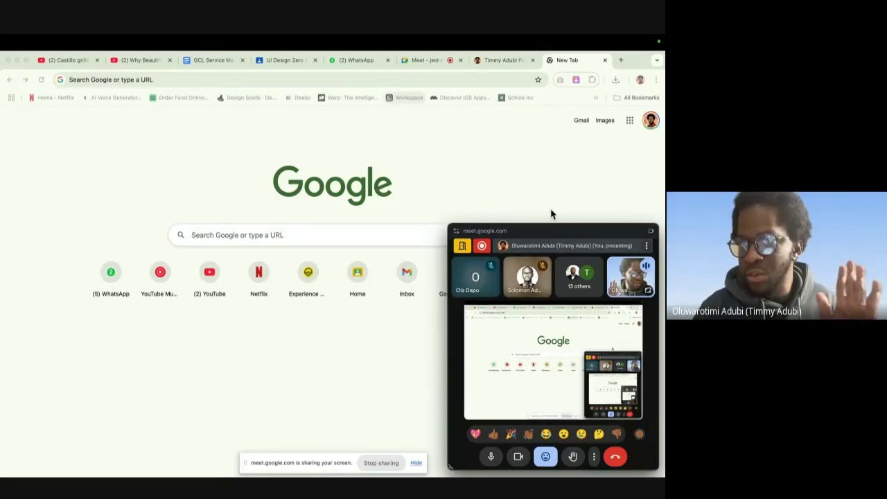
{"action": "left_click_drag", "start_coordinate": [555, 224], "coordinate": [555, 205]}
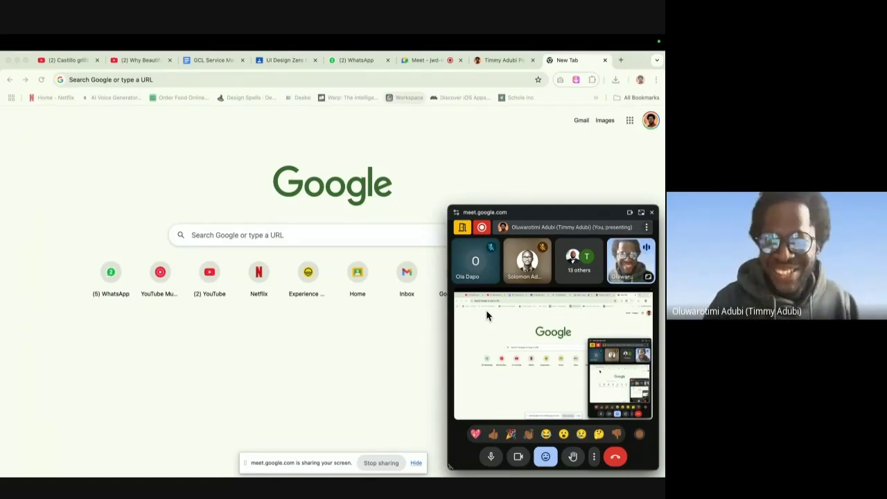
- Open the LinkedIn feed in the blank browser tab
{"action": "key", "text": "ctrl+shift+Tab"}
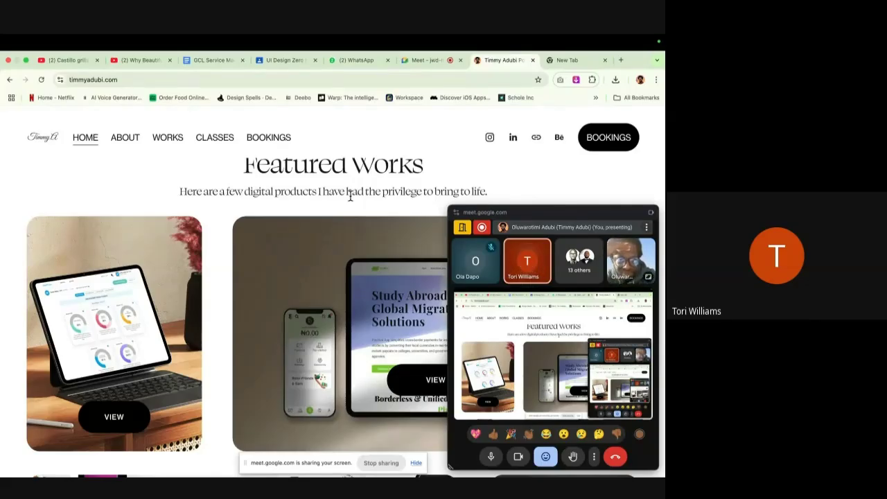
{"action": "left_click", "coordinate": [571, 59]}
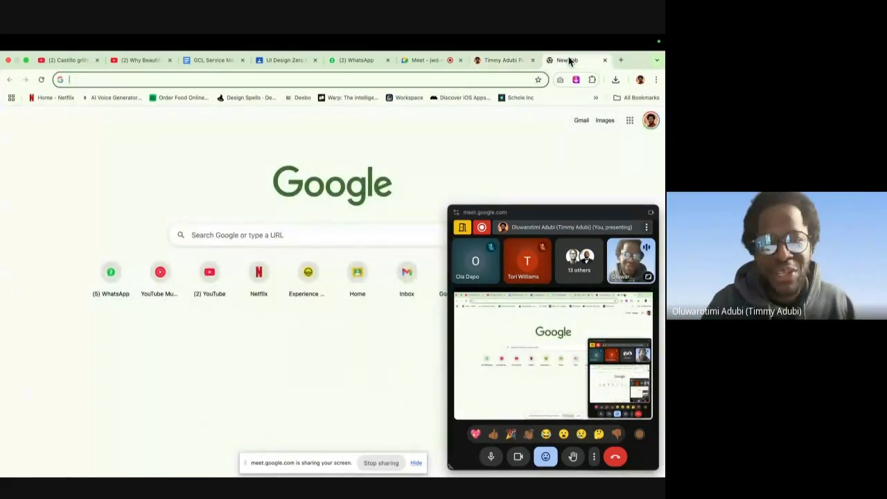
{"action": "type", "text": "lin"}
{"action": "key", "text": "Return"}
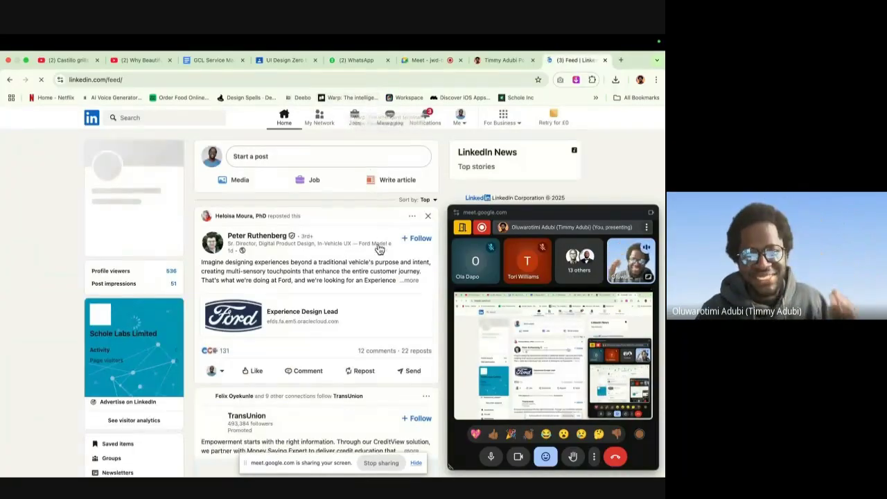
- Search LinkedIn for "blink parametric" and open the Blink Parametric company page
{"action": "left_click", "coordinate": [186, 117]}
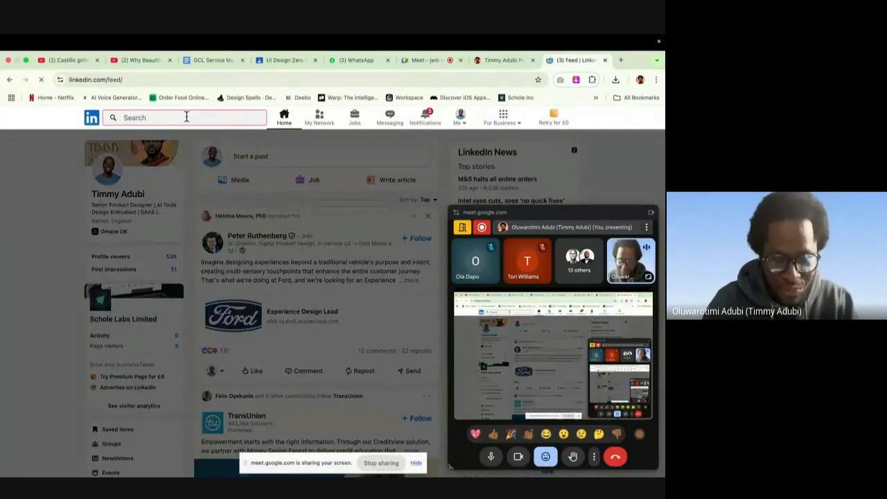
{"action": "type", "text": "blink parametric"}
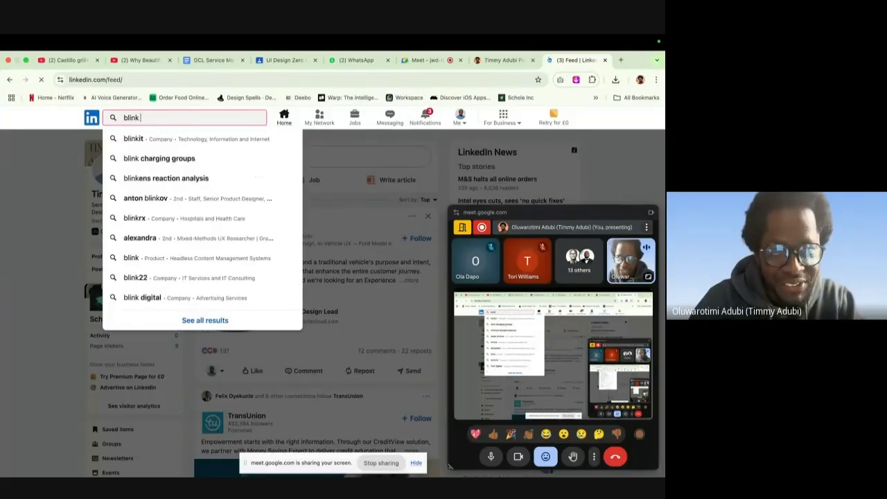
{"action": "key", "text": "Return"}
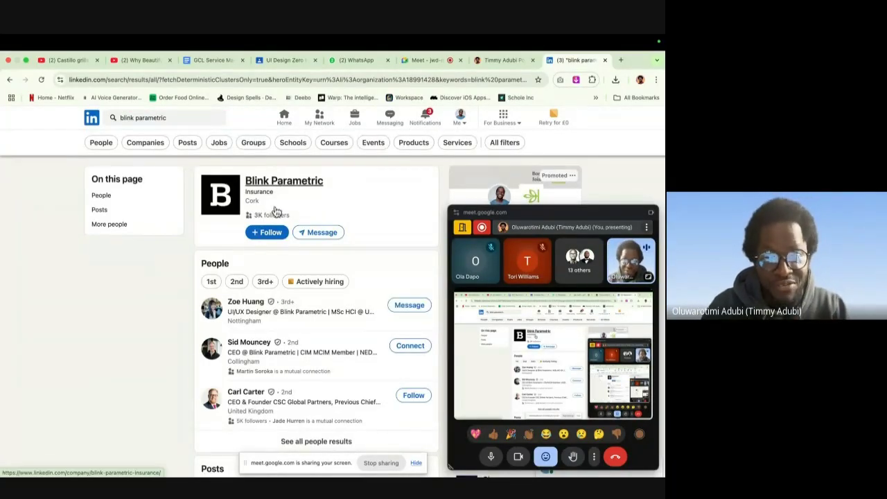
{"action": "left_click", "coordinate": [303, 183]}
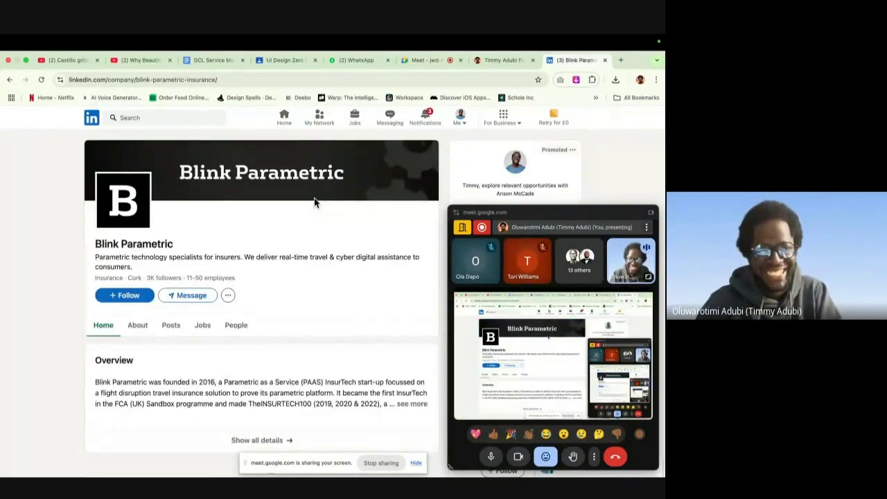
- Open Blink Parametric's people listing and look through the employees for product and UX designers
{"action": "scroll", "coordinate": [308, 267], "scroll_direction": "down", "scroll_amount": 1}
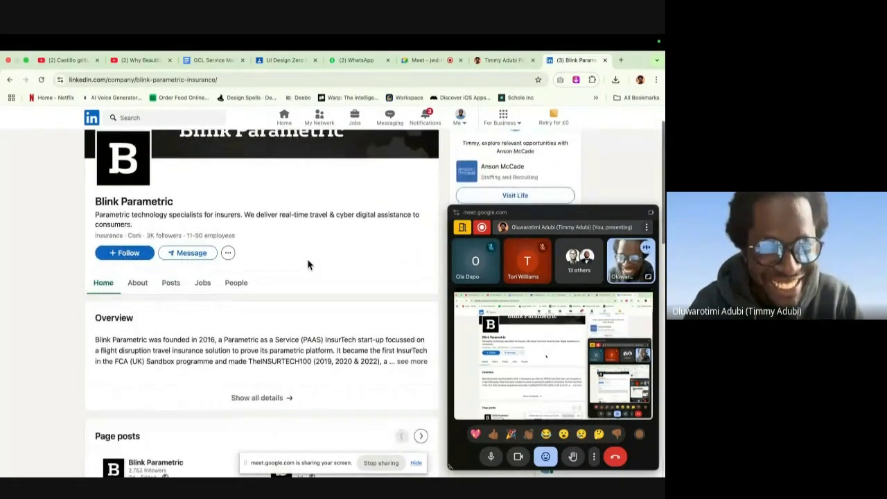
{"action": "left_click", "coordinate": [198, 284]}
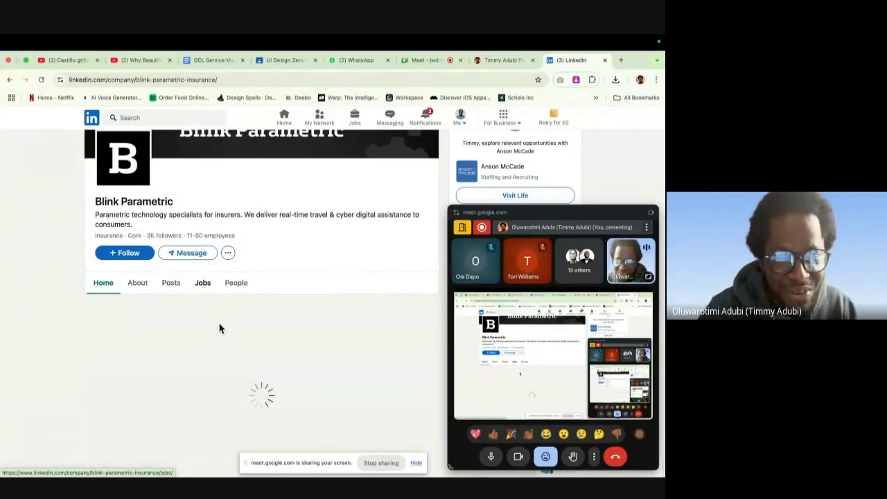
{"action": "left_click", "coordinate": [230, 275]}
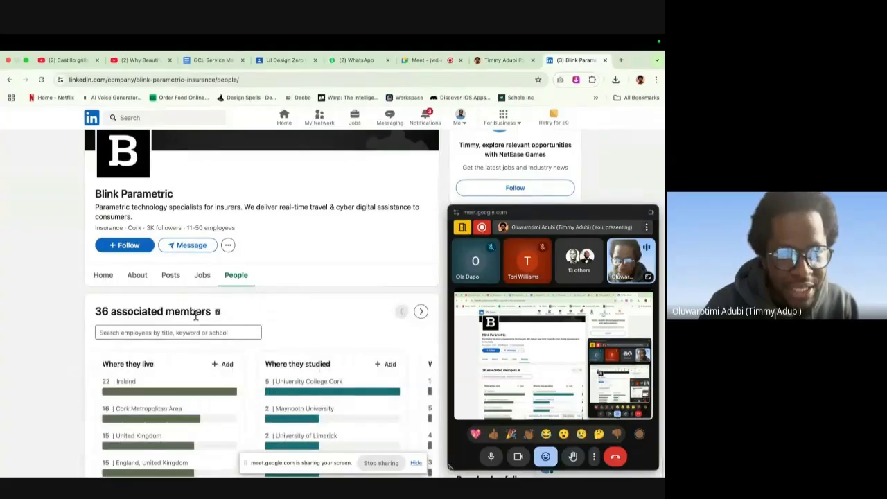
{"action": "scroll", "coordinate": [205, 289], "scroll_direction": "down", "scroll_amount": 5}
{"action": "scroll", "coordinate": [206, 289], "scroll_direction": "down", "scroll_amount": 1}
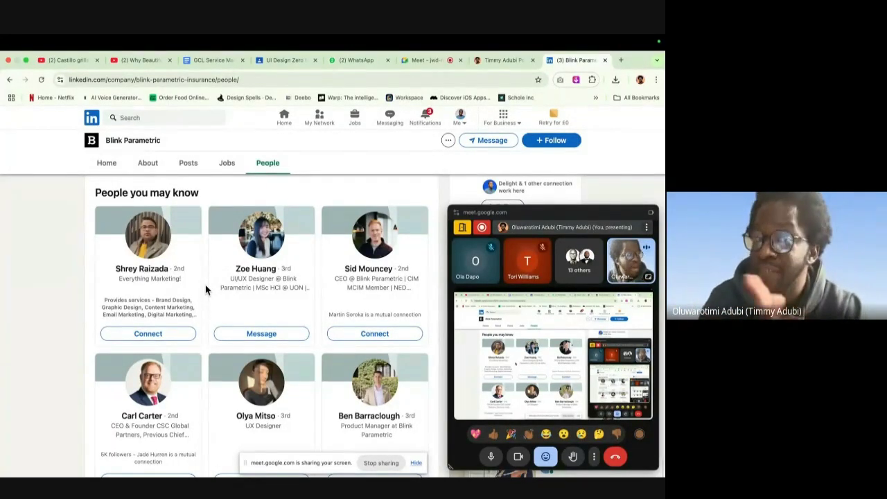
{"action": "scroll", "coordinate": [228, 319], "scroll_direction": "down", "scroll_amount": 2}
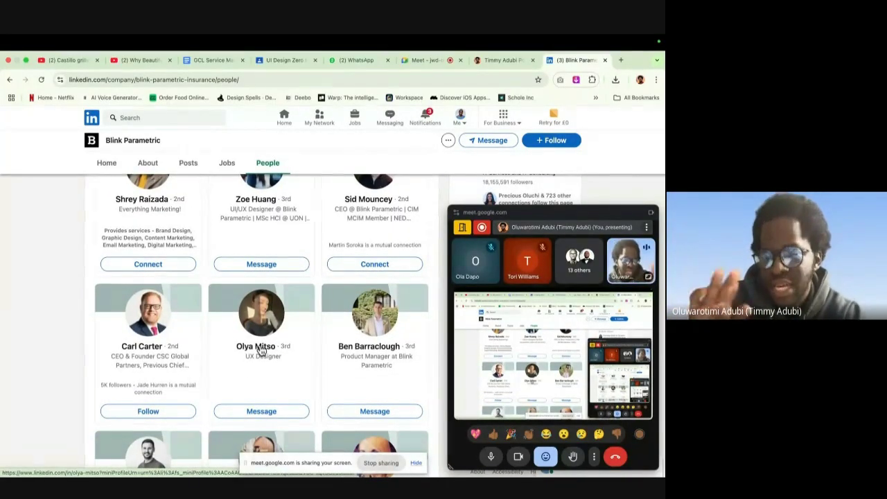
{"action": "scroll", "coordinate": [261, 351], "scroll_direction": "up", "scroll_amount": 1}
{"action": "scroll", "coordinate": [261, 350], "scroll_direction": "down", "scroll_amount": 4}
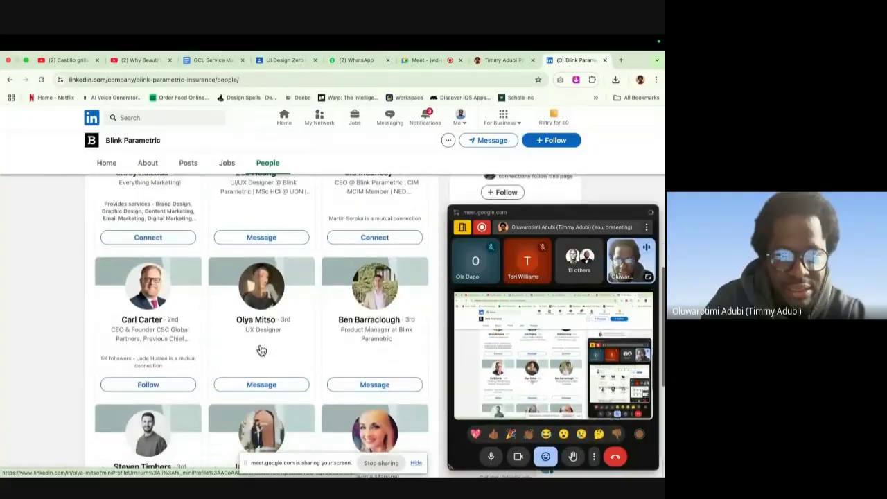
{"action": "scroll", "coordinate": [261, 351], "scroll_direction": "up", "scroll_amount": 6}
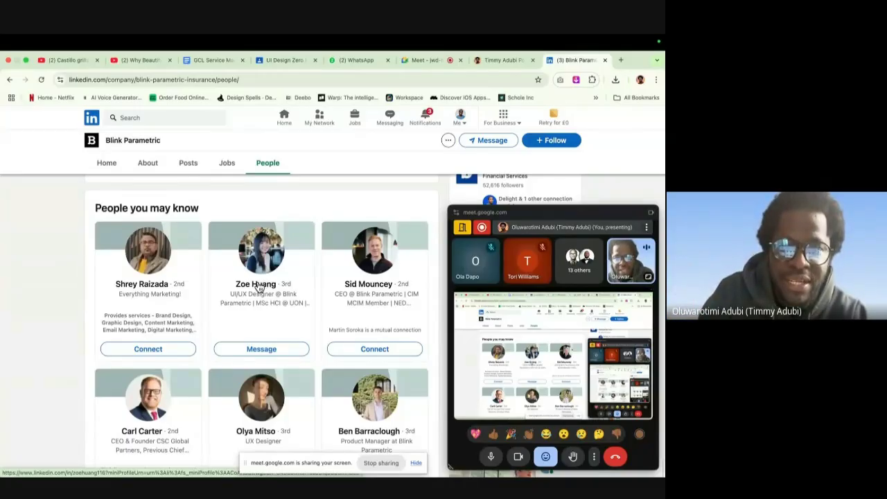
- Open the UI/UX designer's profile, follow the link to their portfolio website and close the floating meeting window
{"action": "left_click", "coordinate": [263, 284]}
{"action": "left_click", "coordinate": [118, 227]}
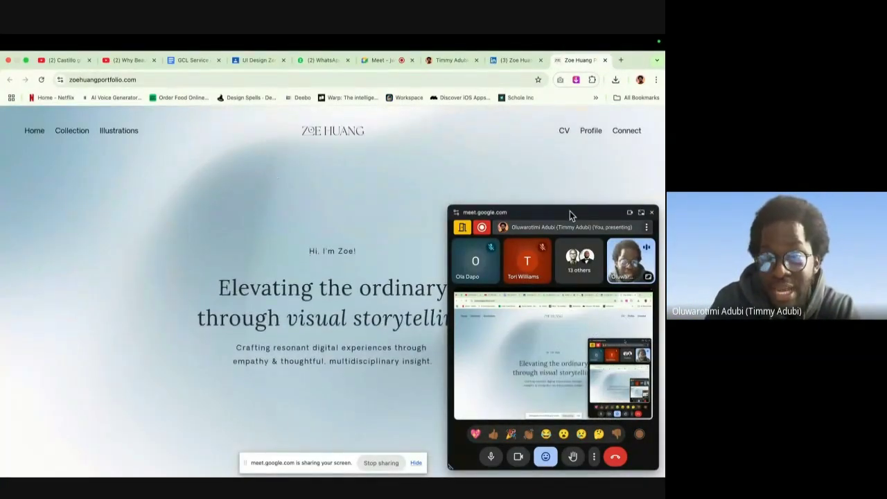
{"action": "left_click", "coordinate": [650, 213]}
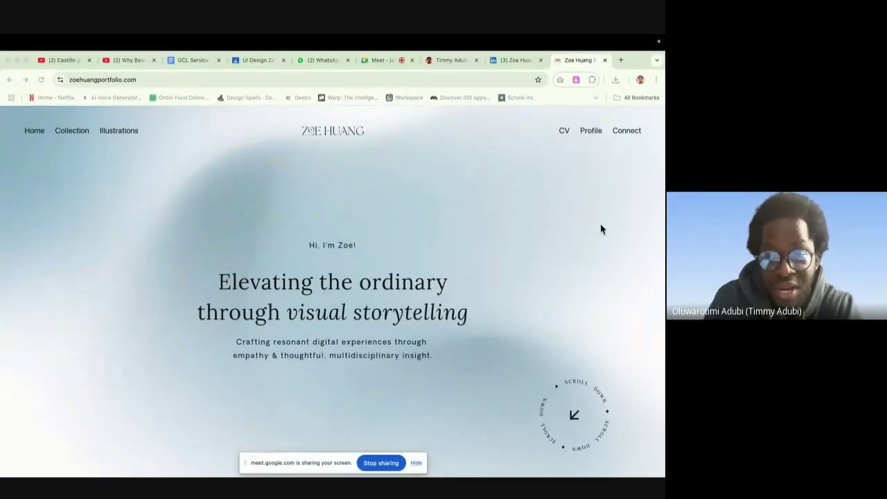
- Look through the Featured Work projects on the portfolio homepage, including their categories, images and one-line descriptions
{"action": "scroll", "coordinate": [418, 282], "scroll_direction": "down", "scroll_amount": 5}
{"action": "scroll", "coordinate": [417, 281], "scroll_direction": "down", "scroll_amount": 4}
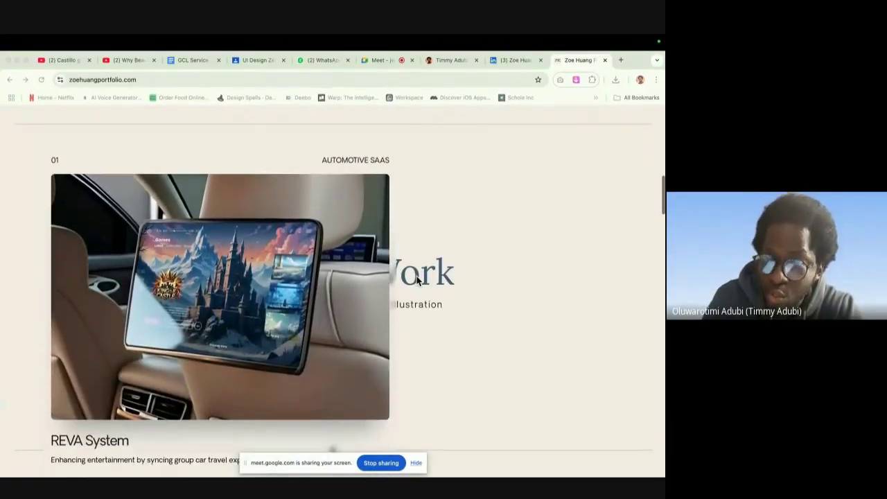
{"action": "scroll", "coordinate": [416, 280], "scroll_direction": "down", "scroll_amount": 5}
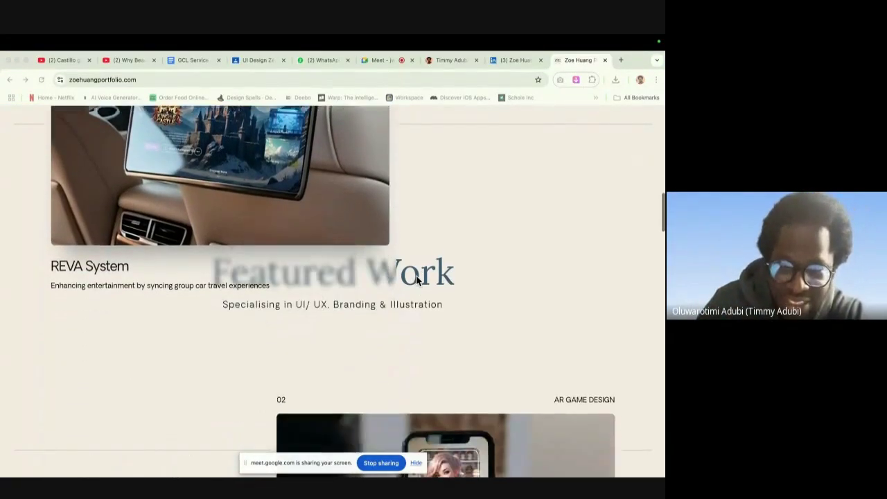
{"action": "scroll", "coordinate": [416, 280], "scroll_direction": "up", "scroll_amount": 5}
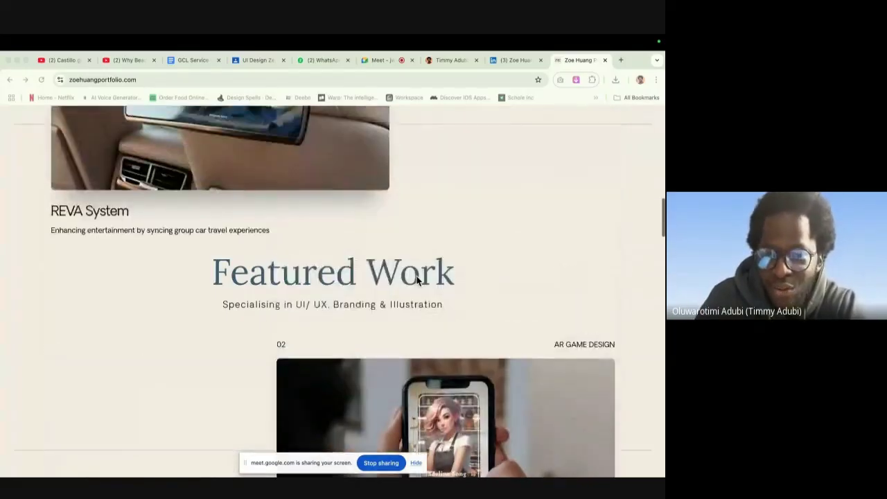
{"action": "scroll", "coordinate": [277, 305], "scroll_direction": "down", "scroll_amount": 5}
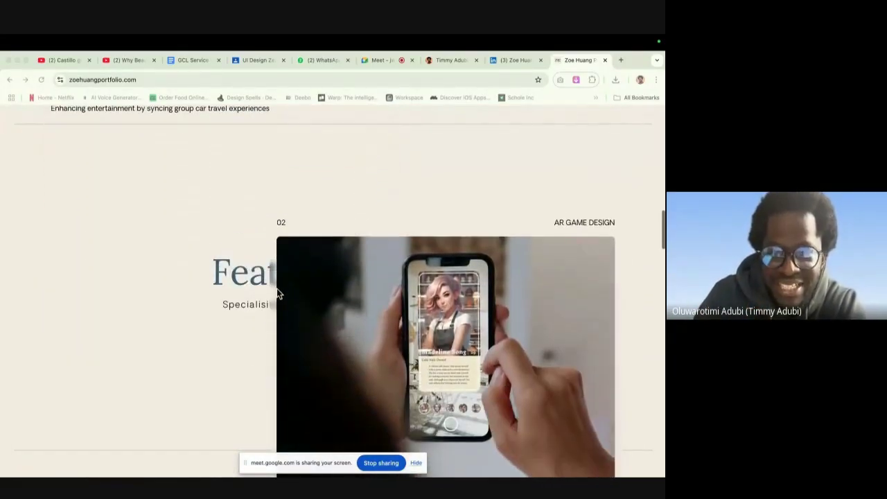
{"action": "scroll", "coordinate": [284, 236], "scroll_direction": "down", "scroll_amount": 10}
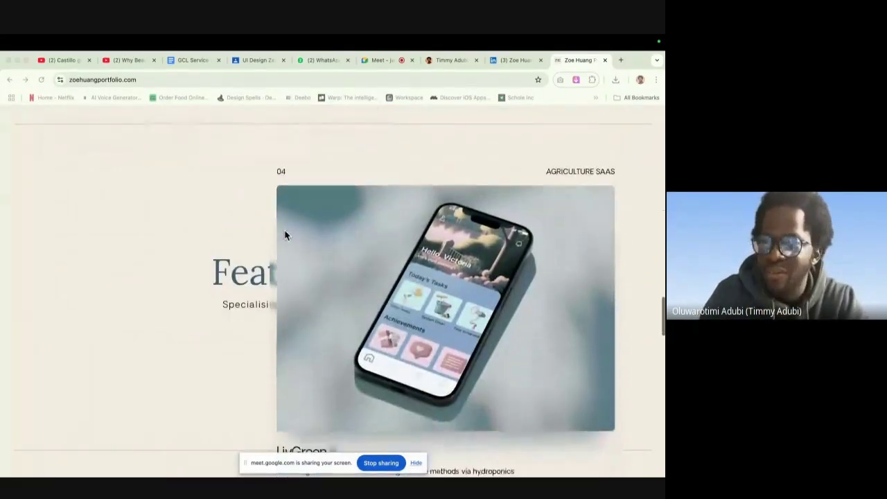
{"action": "scroll", "coordinate": [284, 235], "scroll_direction": "up", "scroll_amount": 10}
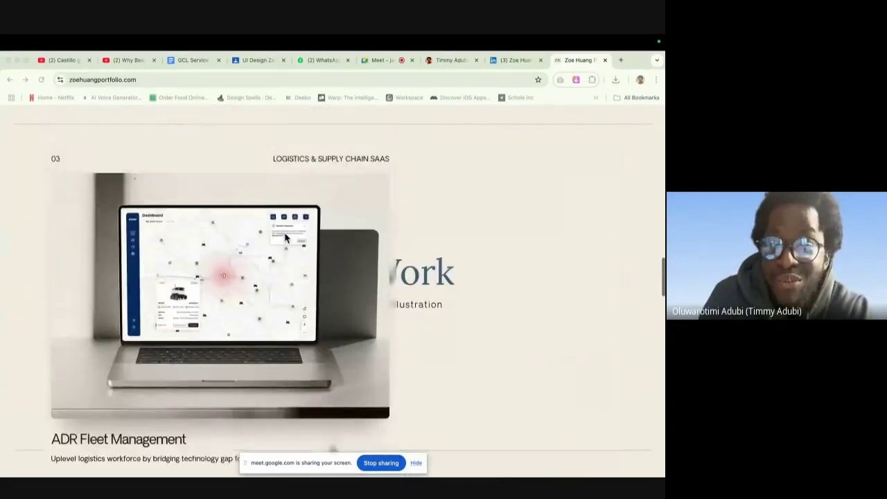
{"action": "scroll", "coordinate": [264, 249], "scroll_direction": "up", "scroll_amount": 2}
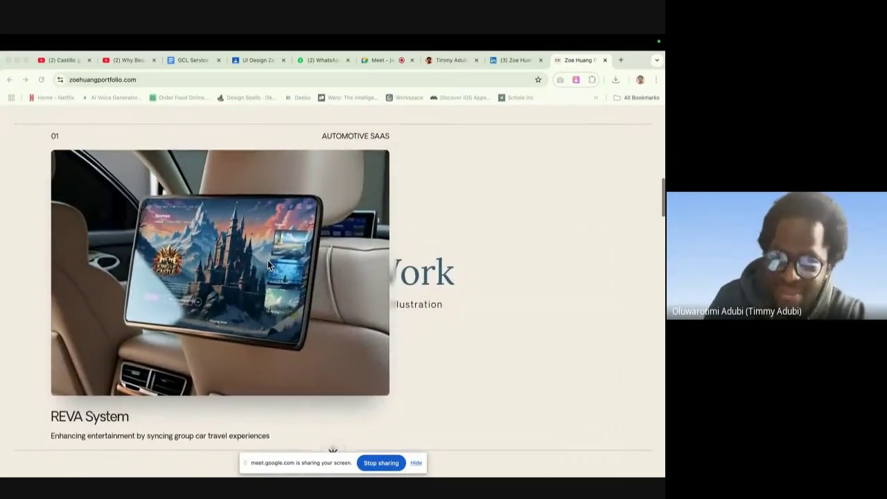
{"action": "scroll", "coordinate": [220, 304], "scroll_direction": "down", "scroll_amount": 5}
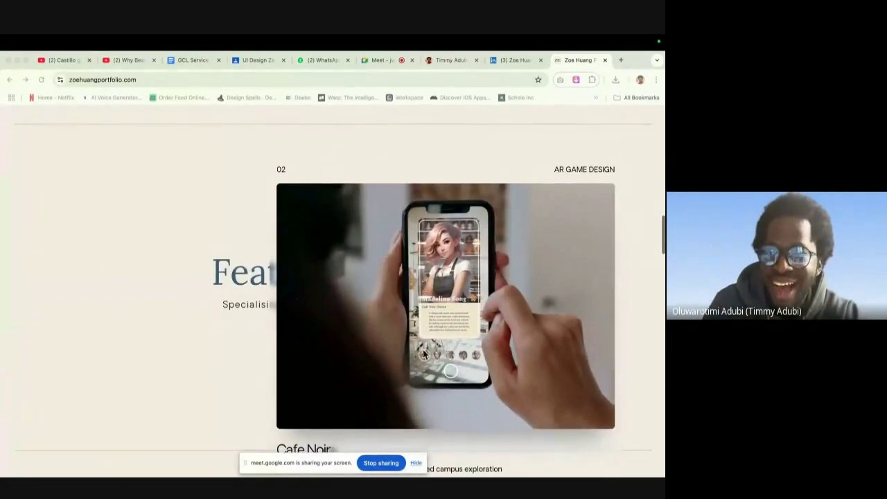
{"action": "scroll", "coordinate": [416, 360], "scroll_direction": "down", "scroll_amount": 3}
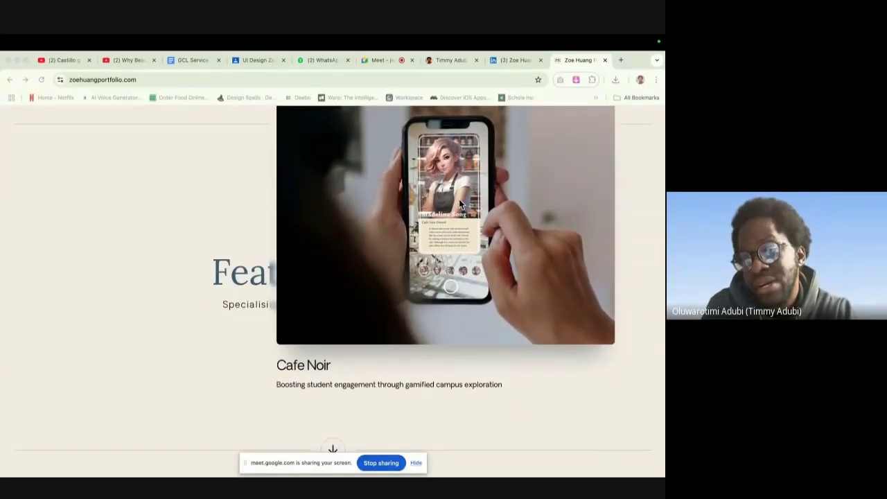
- Open the REVA System project and examine its case study from the project overview down to the result statistics
{"action": "scroll", "coordinate": [395, 288], "scroll_direction": "up", "scroll_amount": 5}
{"action": "left_click", "coordinate": [108, 323]}
{"action": "scroll", "coordinate": [354, 334], "scroll_direction": "down", "scroll_amount": 5}
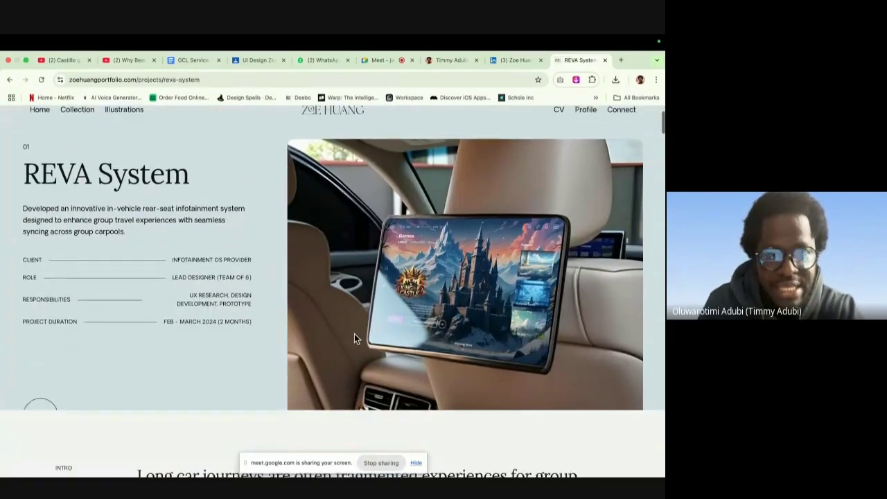
{"action": "scroll", "coordinate": [354, 338], "scroll_direction": "down", "scroll_amount": 3}
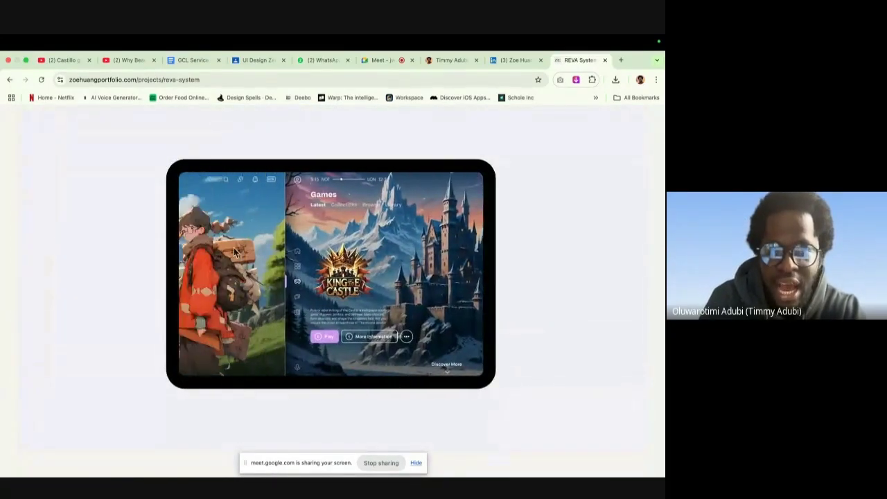
{"action": "scroll", "coordinate": [289, 294], "scroll_direction": "down", "scroll_amount": 5}
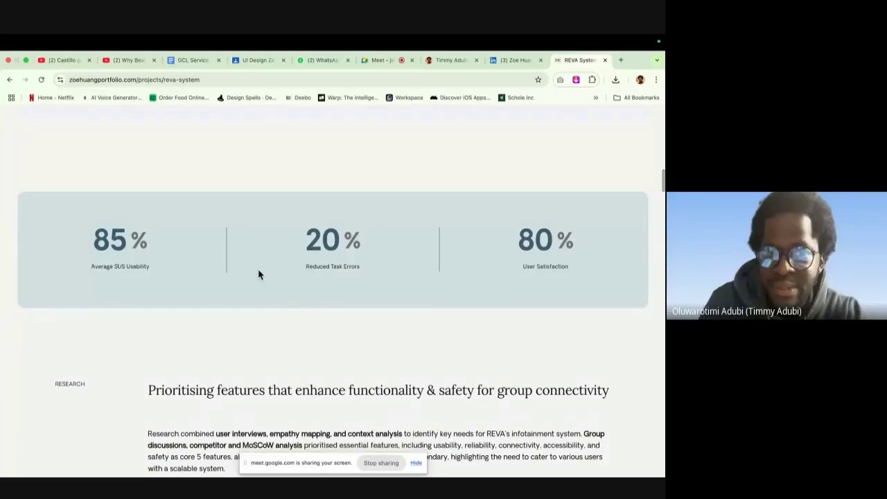
- Highlight the SUS usability and user satisfaction figures in the REVA System statistics band
{"action": "scroll", "coordinate": [257, 277], "scroll_direction": "down", "scroll_amount": 4}
{"action": "scroll", "coordinate": [256, 276], "scroll_direction": "up", "scroll_amount": 4}
{"action": "left_click_drag", "start_coordinate": [94, 210], "coordinate": [151, 212]}
{"action": "left_click_drag", "start_coordinate": [517, 208], "coordinate": [559, 229]}
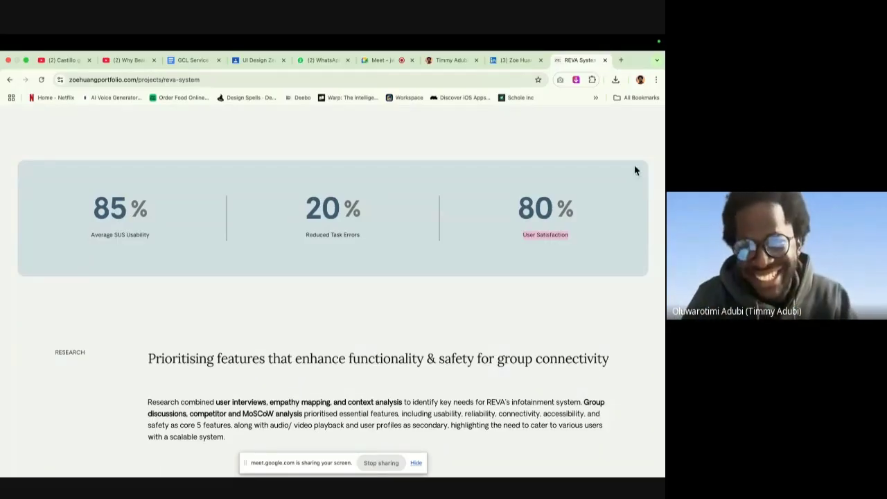
- Check the meeting tab, return to the REVA System case study without the floating meeting window and view its Empathy Map
{"action": "left_click", "coordinate": [380, 60]}
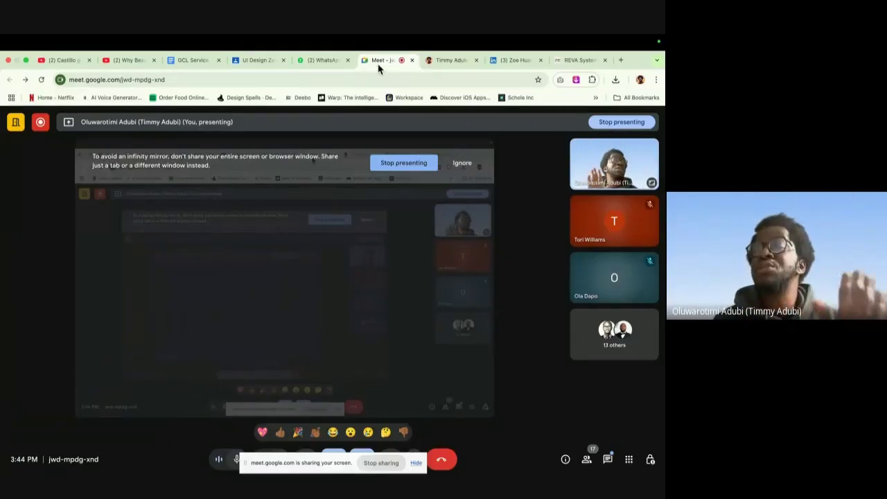
{"action": "left_click", "coordinate": [572, 59]}
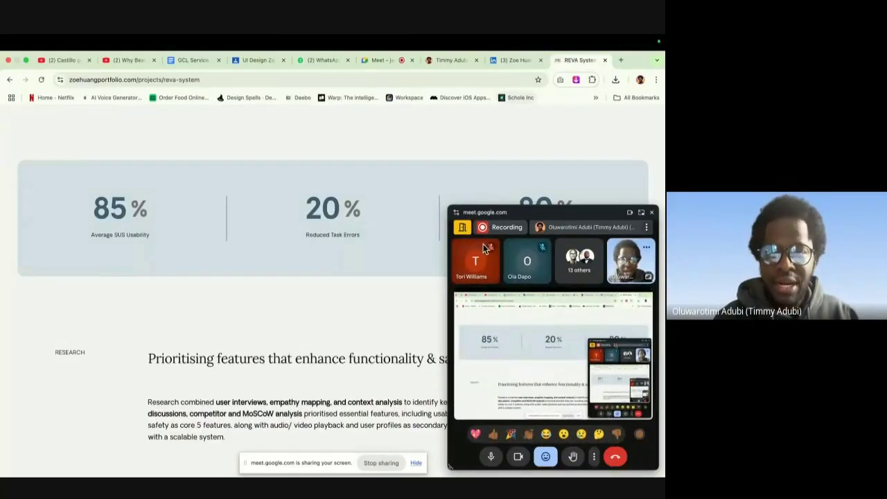
{"action": "scroll", "coordinate": [267, 341], "scroll_direction": "down", "scroll_amount": 10}
{"action": "scroll", "coordinate": [662, 276], "scroll_direction": "up", "scroll_amount": 8}
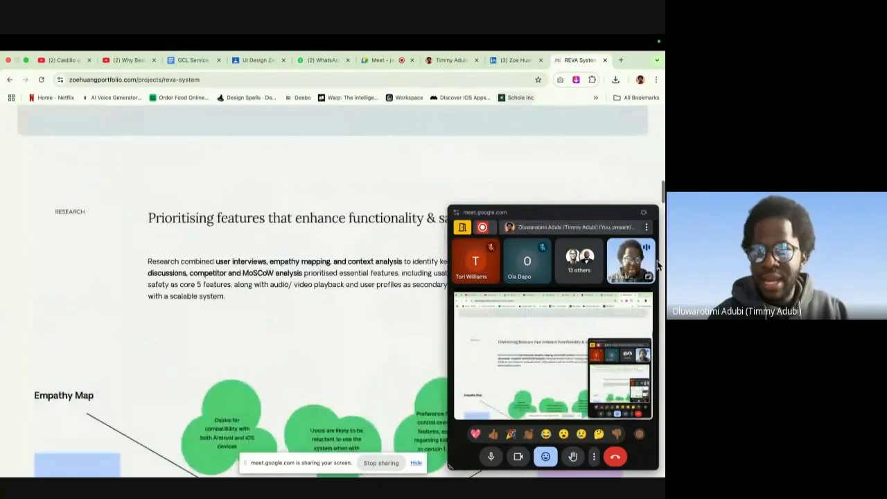
{"action": "left_click", "coordinate": [651, 212]}
{"action": "scroll", "coordinate": [447, 289], "scroll_direction": "down", "scroll_amount": 4}
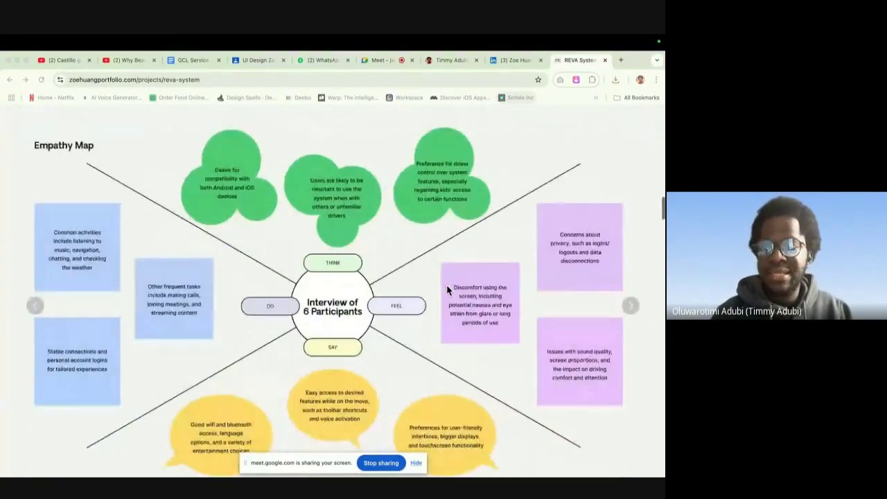
- Page through the research carousel, viewing the feature priority table, personas, Competitor Analysis, Information Architecture and Empathy Map
{"action": "scroll", "coordinate": [416, 263], "scroll_direction": "right", "scroll_amount": 3}
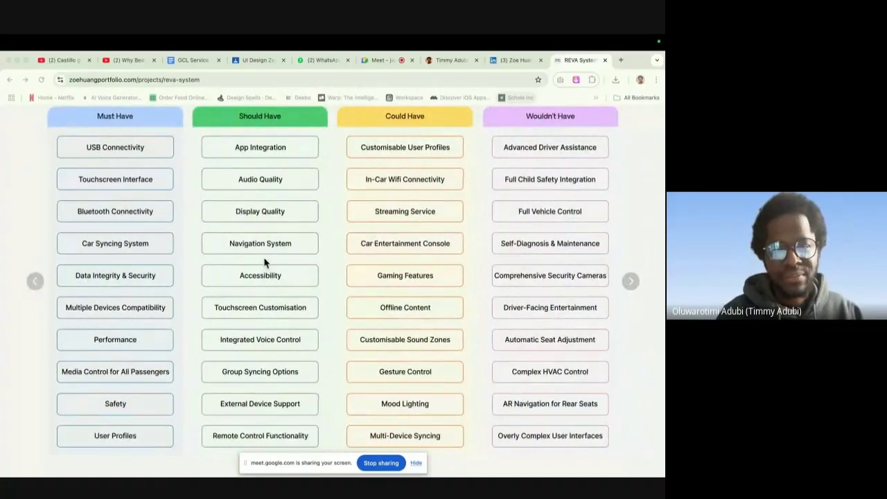
{"action": "scroll", "coordinate": [215, 247], "scroll_direction": "right", "scroll_amount": 3}
{"action": "scroll", "coordinate": [225, 252], "scroll_direction": "down", "scroll_amount": 2}
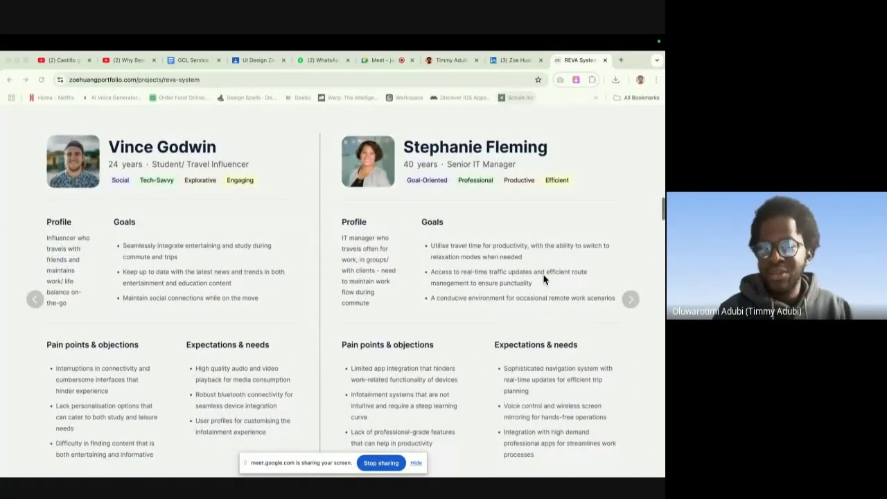
{"action": "scroll", "coordinate": [632, 314], "scroll_direction": "right", "scroll_amount": 3}
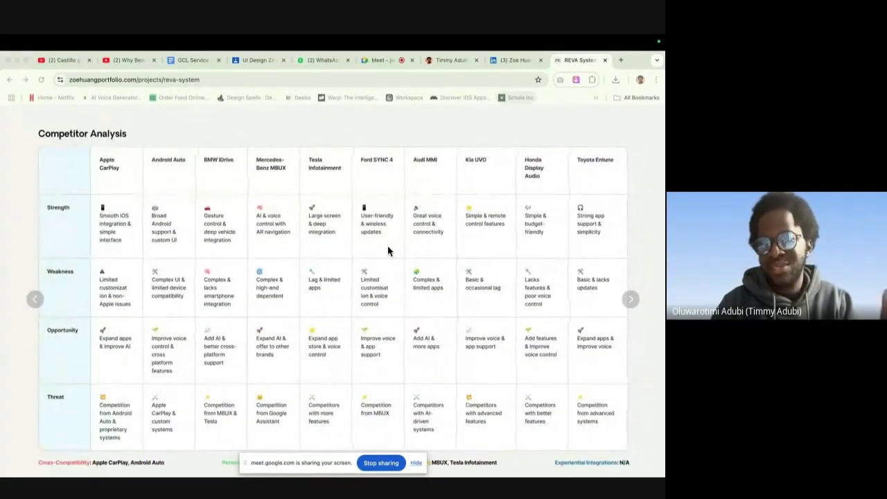
{"action": "left_click", "coordinate": [632, 301]}
{"action": "left_click", "coordinate": [632, 300]}
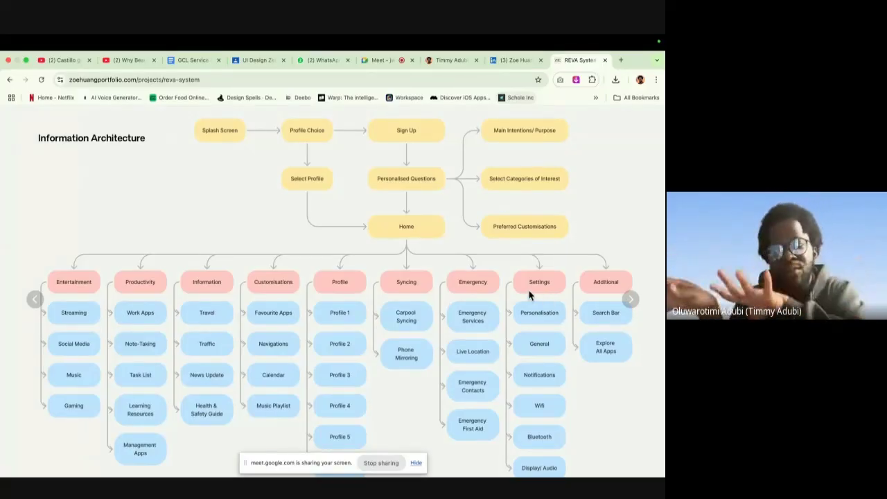
{"action": "left_click", "coordinate": [629, 298]}
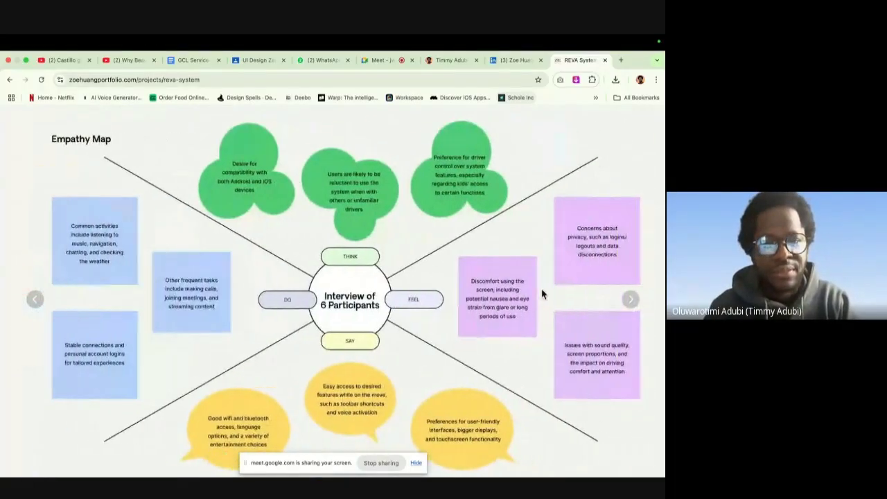
{"action": "left_click", "coordinate": [630, 299]}
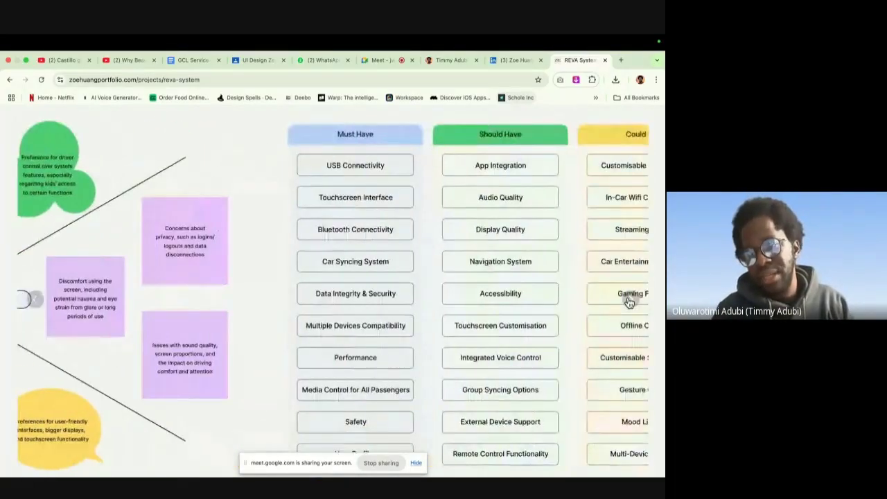
{"action": "left_click", "coordinate": [630, 299]}
- Examine the 1st Iteration wireframes and lo-fi prototypes, including the Home and Entertainment sketches
{"action": "scroll", "coordinate": [282, 267], "scroll_direction": "down", "scroll_amount": 4}
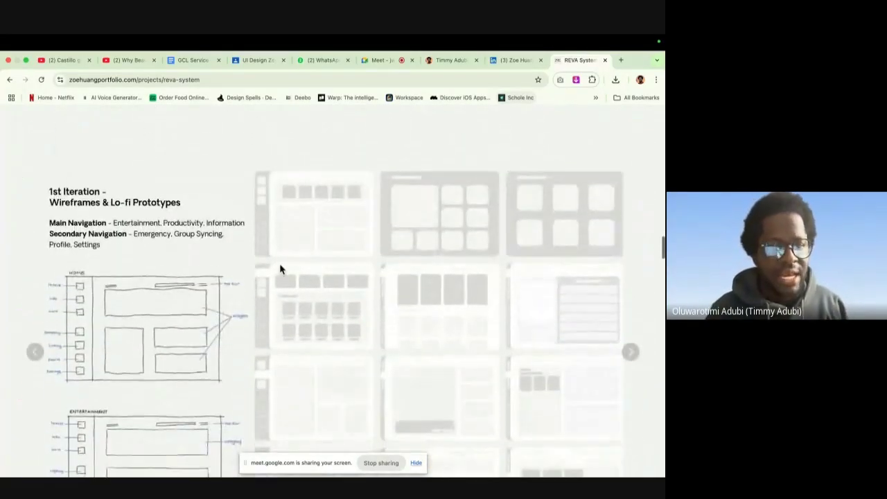
{"action": "scroll", "coordinate": [292, 248], "scroll_direction": "down", "scroll_amount": 2}
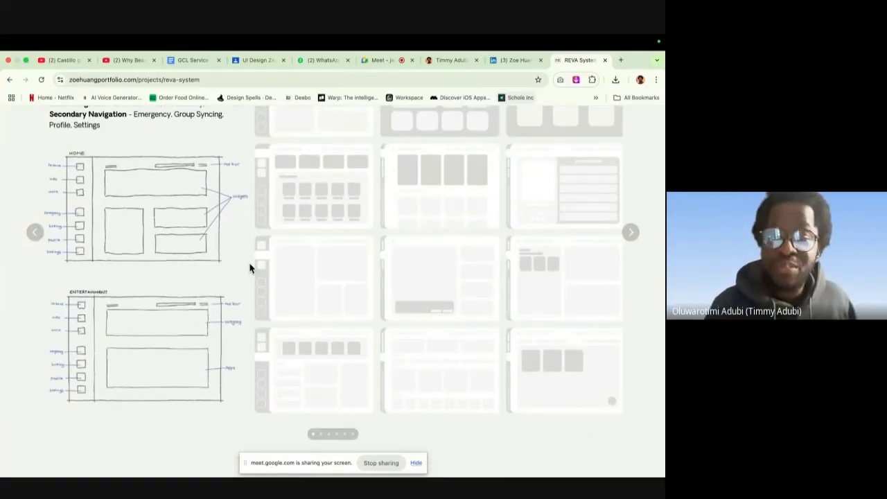
{"action": "scroll", "coordinate": [251, 268], "scroll_direction": "up", "scroll_amount": 3}
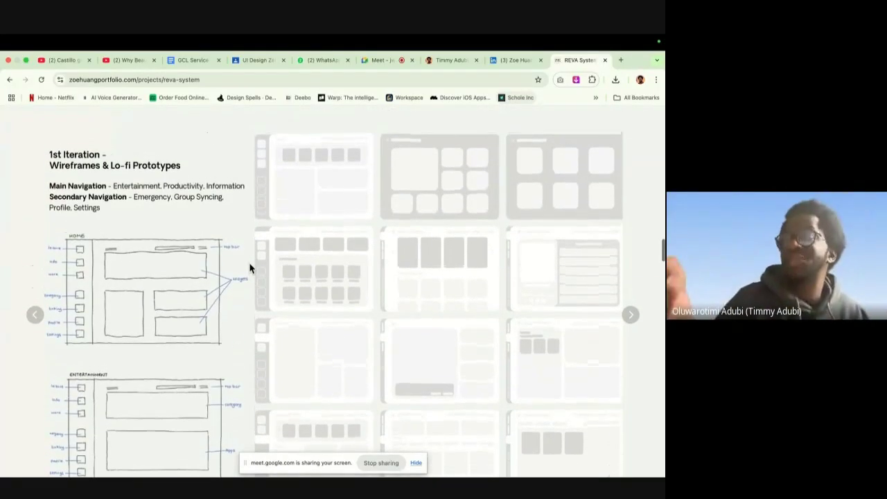
{"action": "left_click", "coordinate": [223, 79]}
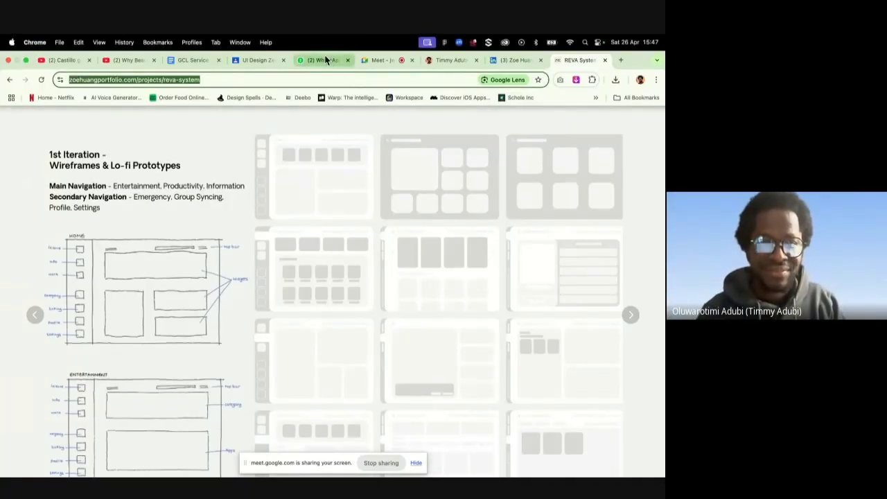
{"action": "scroll", "coordinate": [392, 288], "scroll_direction": "up", "scroll_amount": 2}
- Look over the high-fidelity interface mockups further down the case study, through the Entertainment and Games screens
{"action": "scroll", "coordinate": [349, 253], "scroll_direction": "down", "scroll_amount": 10}
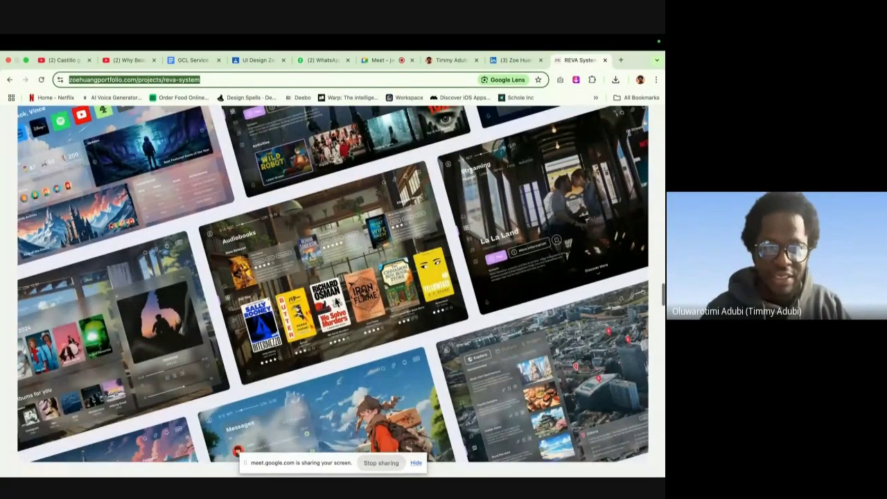
{"action": "scroll", "coordinate": [349, 244], "scroll_direction": "down", "scroll_amount": 5}
{"action": "scroll", "coordinate": [350, 246], "scroll_direction": "down", "scroll_amount": 3}
{"action": "scroll", "coordinate": [349, 246], "scroll_direction": "up", "scroll_amount": 3}
{"action": "scroll", "coordinate": [350, 246], "scroll_direction": "down", "scroll_amount": 5}
{"action": "scroll", "coordinate": [349, 246], "scroll_direction": "down", "scroll_amount": 7}
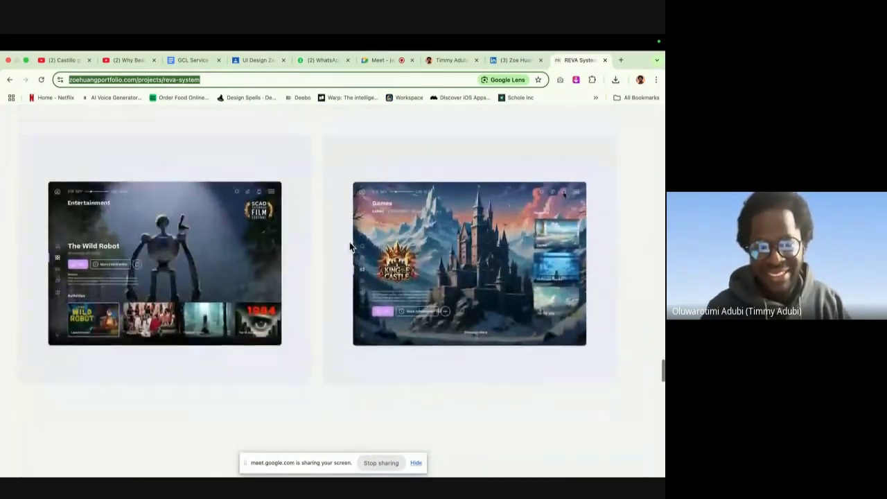
- Highlight the participant testimonial about the system being intuitive and professional, along with its attribution line
{"action": "scroll", "coordinate": [349, 246], "scroll_direction": "up", "scroll_amount": 4}
{"action": "left_click_drag", "start_coordinate": [133, 207], "coordinate": [448, 228]}
{"action": "left_click", "coordinate": [483, 227]}
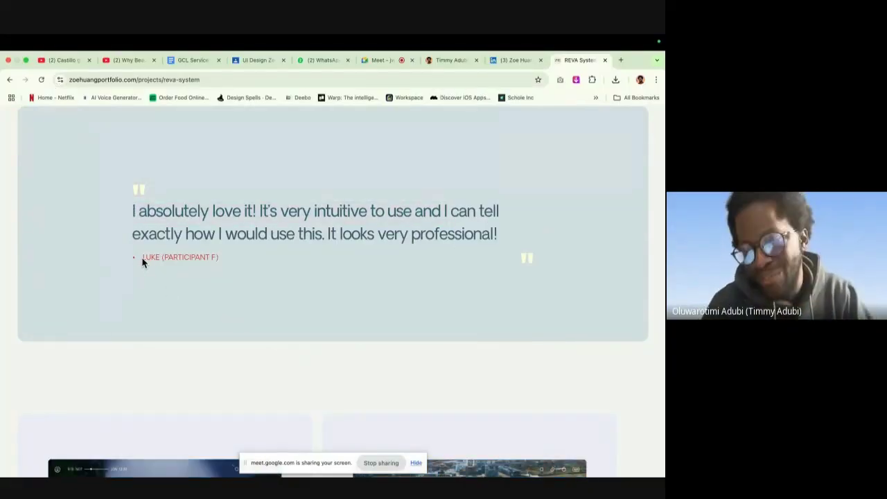
{"action": "left_click_drag", "start_coordinate": [144, 258], "coordinate": [229, 257]}
{"action": "left_click", "coordinate": [229, 257]}
{"action": "left_click_drag", "start_coordinate": [164, 258], "coordinate": [203, 258]}
{"action": "triple_click", "coordinate": [202, 257]}
{"action": "left_click", "coordinate": [191, 256]}
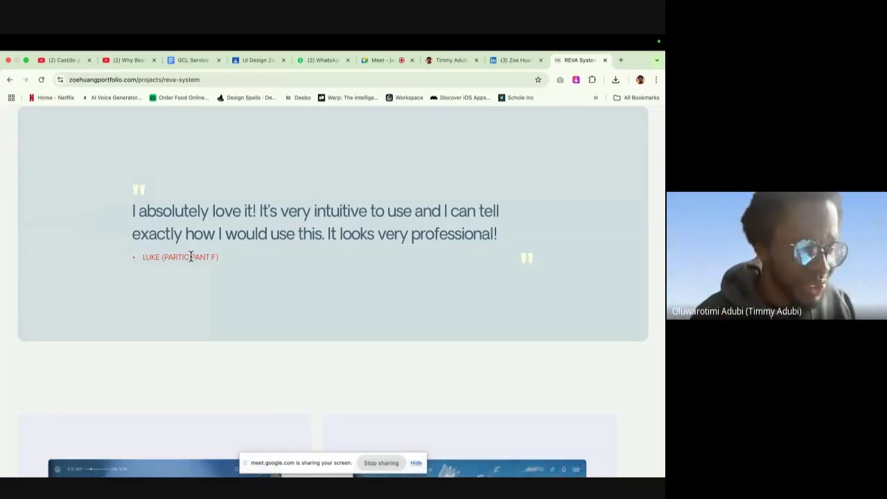
- View the Emergency and Games screens, the in-car tablet mockup, the testing conclusions and the headrest display image
{"action": "scroll", "coordinate": [293, 245], "scroll_direction": "down", "scroll_amount": 4}
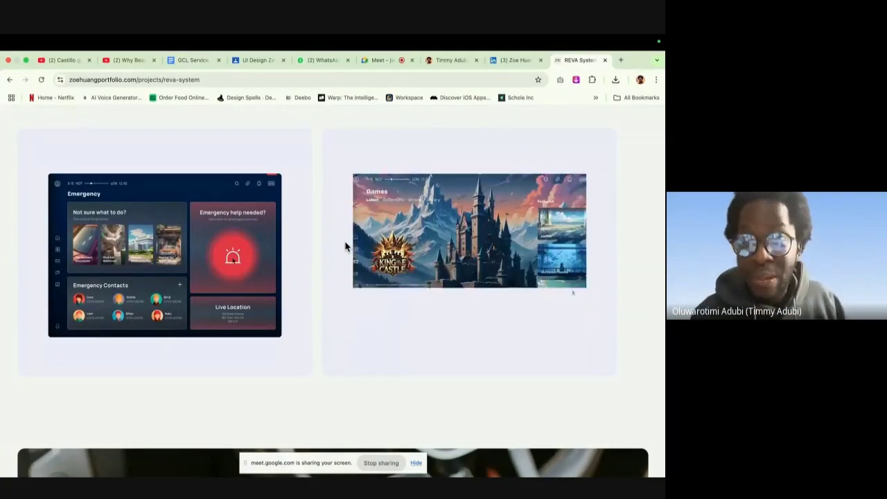
{"action": "scroll", "coordinate": [346, 246], "scroll_direction": "down", "scroll_amount": 5}
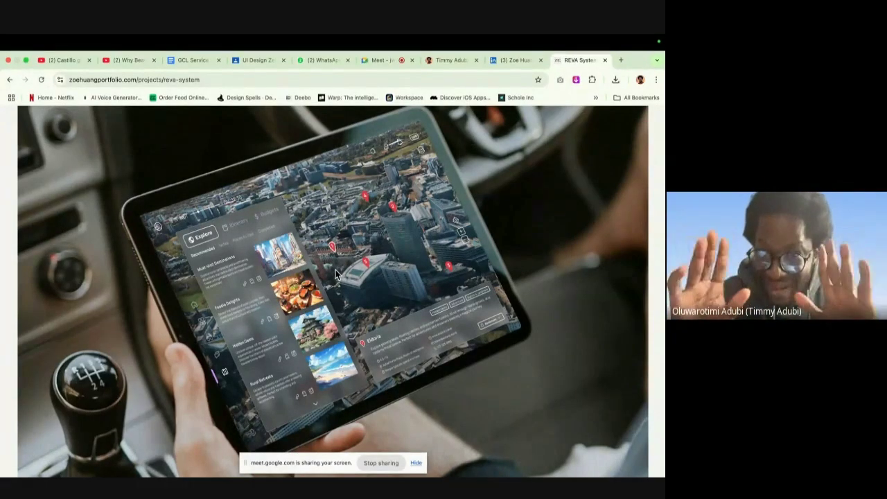
{"action": "scroll", "coordinate": [336, 273], "scroll_direction": "down", "scroll_amount": 10}
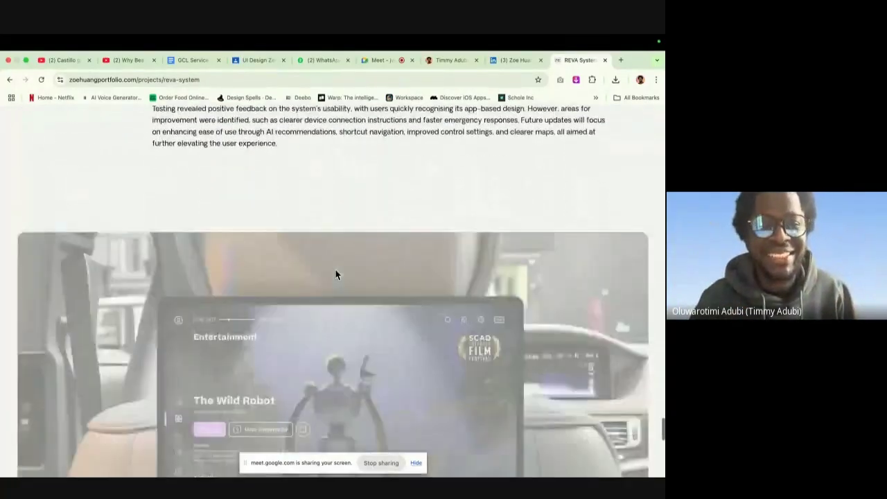
{"action": "scroll", "coordinate": [336, 274], "scroll_direction": "down", "scroll_amount": 2}
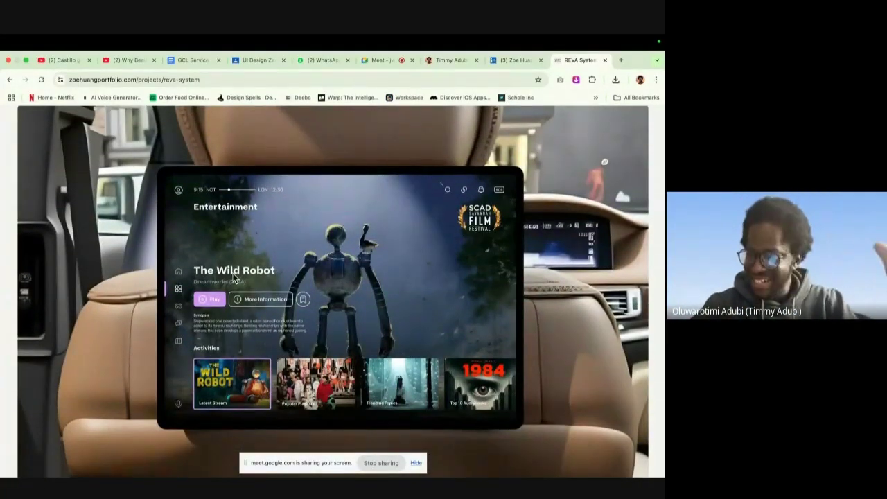
{"action": "scroll", "coordinate": [233, 272], "scroll_direction": "down", "scroll_amount": 1}
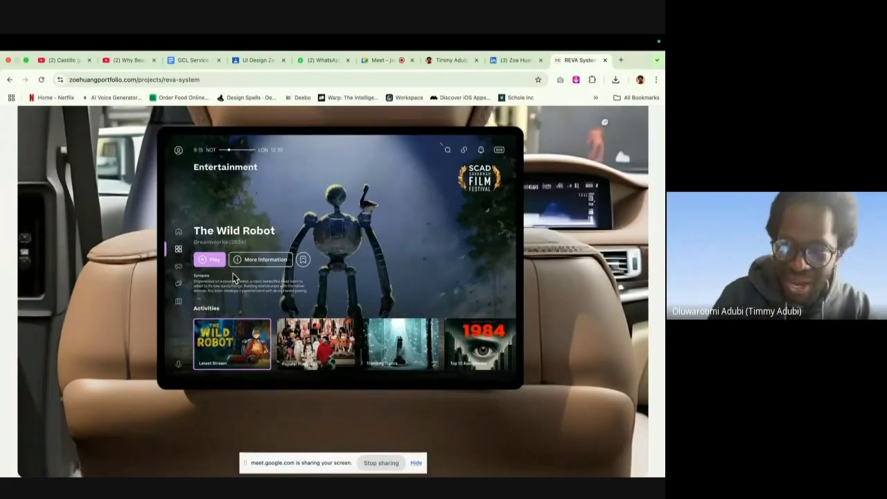
{"action": "scroll", "coordinate": [232, 273], "scroll_direction": "down", "scroll_amount": 4}
- Open the designer's CV from the portfolio site and highlight its Freelance Designer and Digital Marketing Intern entries
{"action": "scroll", "coordinate": [232, 277], "scroll_direction": "up", "scroll_amount": 20}
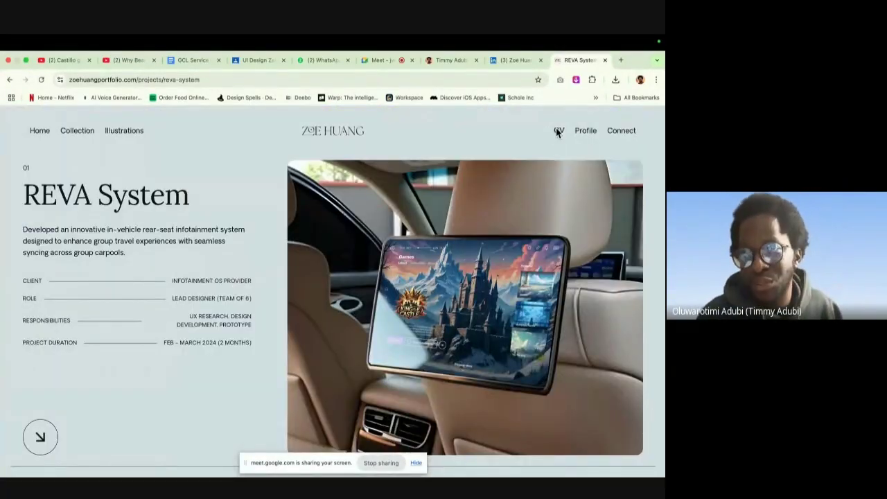
{"action": "left_click", "coordinate": [557, 132]}
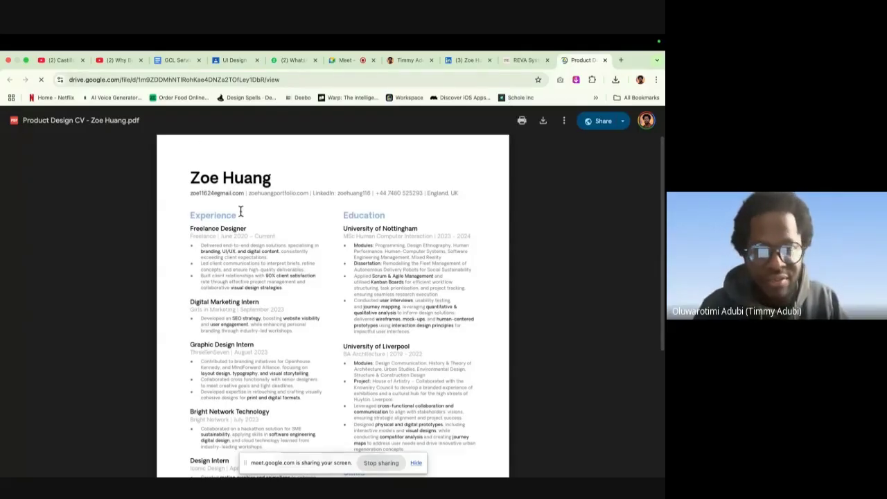
{"action": "left_click_drag", "start_coordinate": [191, 228], "coordinate": [282, 290]}
{"action": "left_click", "coordinate": [282, 290]}
{"action": "scroll", "coordinate": [282, 290], "scroll_direction": "down", "scroll_amount": 1}
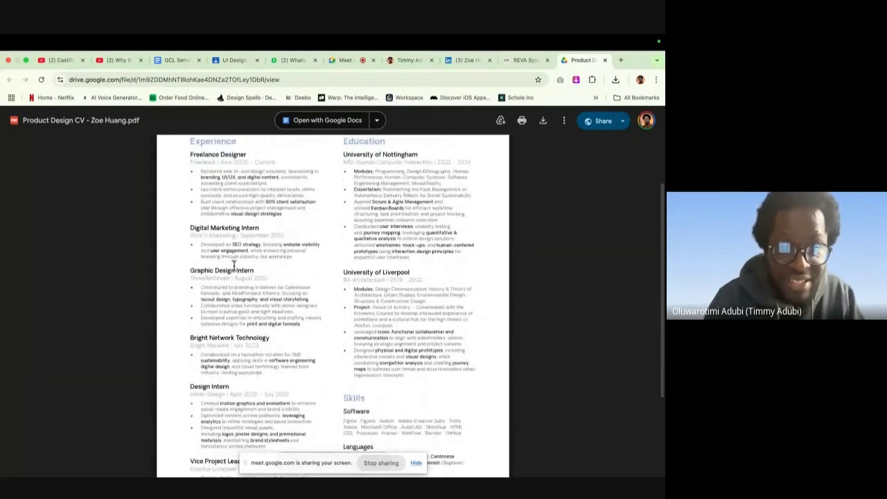
{"action": "mouse_move", "coordinate": [188, 229]}
{"action": "left_mouse_down"}
{"action": "mouse_move", "coordinate": [262, 231]}
{"action": "mouse_move", "coordinate": [298, 251]}
{"action": "mouse_move", "coordinate": [293, 259]}
{"action": "mouse_move", "coordinate": [190, 230]}
{"action": "left_mouse_up"}
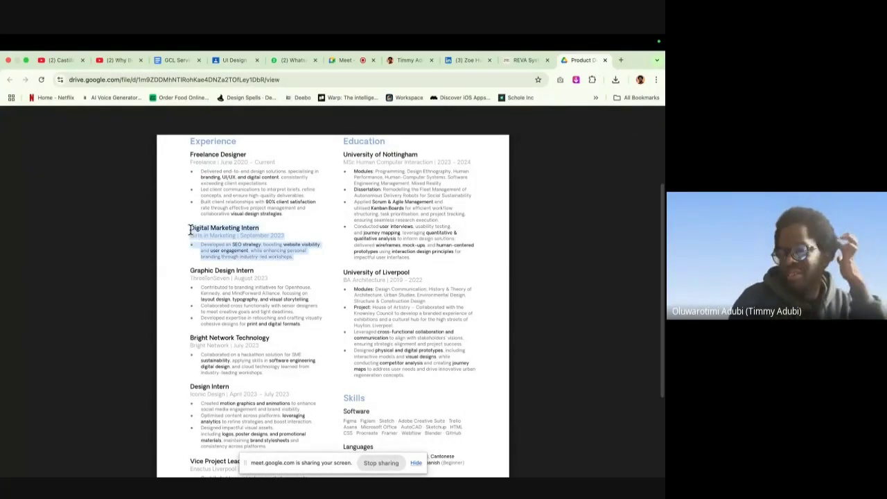
{"action": "left_click", "coordinate": [230, 226]}
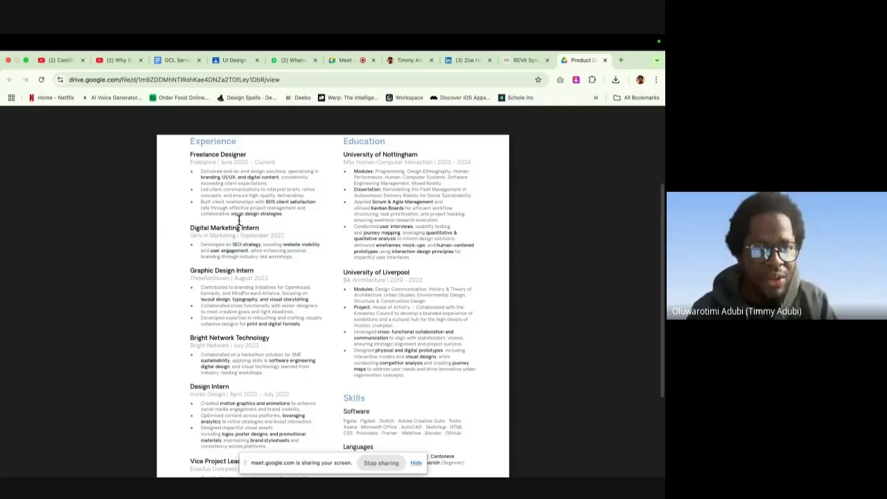
- Highlight the Freelance Designer, Graphic Design Intern and Bright Network Technology entries in the CV's Experience section
{"action": "scroll", "coordinate": [258, 188], "scroll_direction": "up", "scroll_amount": 1}
{"action": "left_click_drag", "start_coordinate": [191, 210], "coordinate": [253, 215]}
{"action": "left_click", "coordinate": [253, 214]}
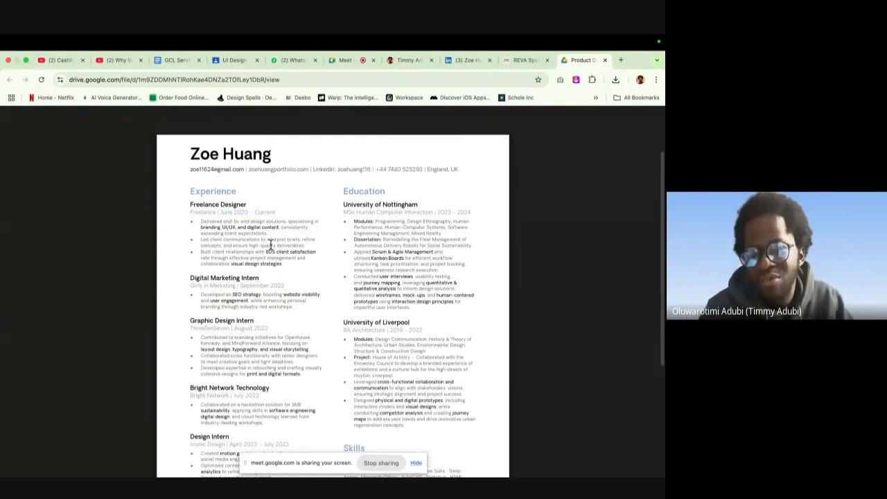
{"action": "scroll", "coordinate": [242, 300], "scroll_direction": "down", "scroll_amount": 1}
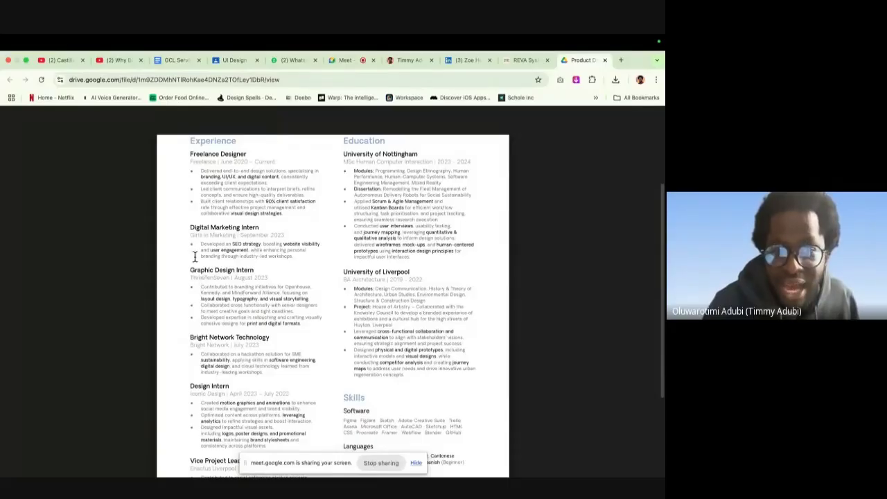
{"action": "left_click_drag", "start_coordinate": [191, 269], "coordinate": [208, 280]}
{"action": "left_click", "coordinate": [208, 280]}
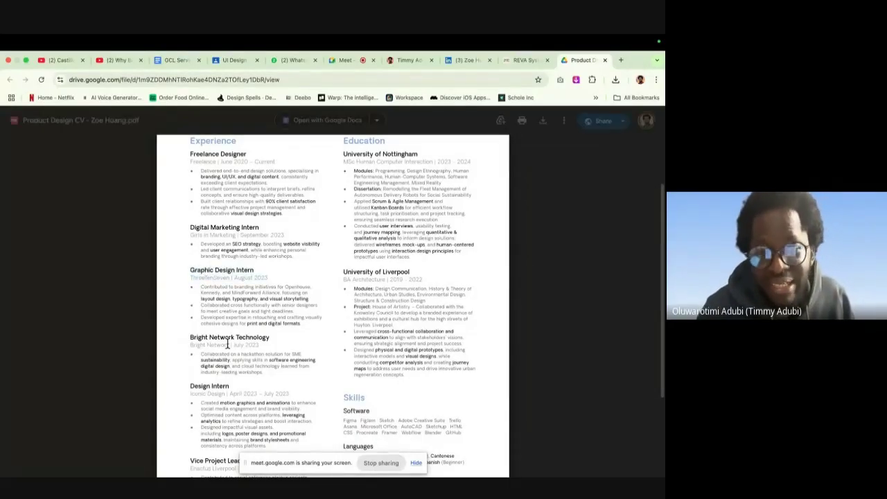
{"action": "left_click_drag", "start_coordinate": [239, 366], "coordinate": [274, 325]}
{"action": "scroll", "coordinate": [274, 324], "scroll_direction": "up", "scroll_amount": 1}
{"action": "left_click", "coordinate": [227, 258]}
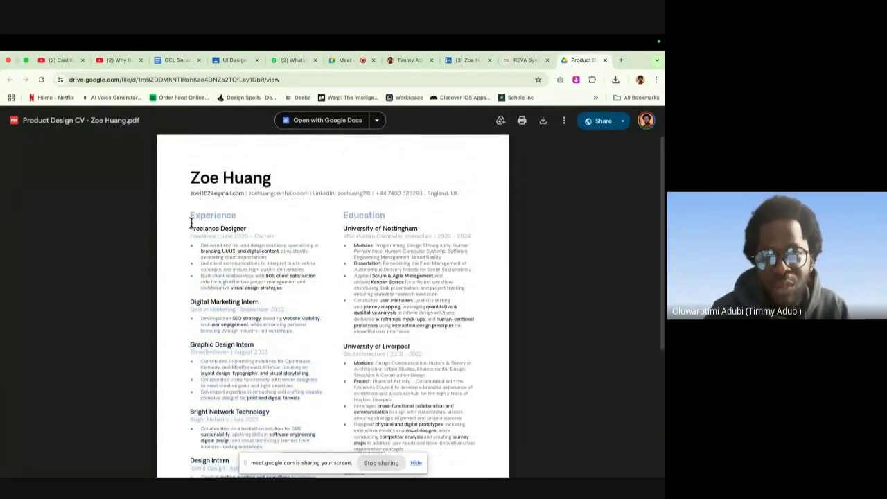
- Highlight the Freelance Designer heading and its bullet points about design solutions, client communications and client relationships
{"action": "left_click_drag", "start_coordinate": [192, 224], "coordinate": [245, 250]}
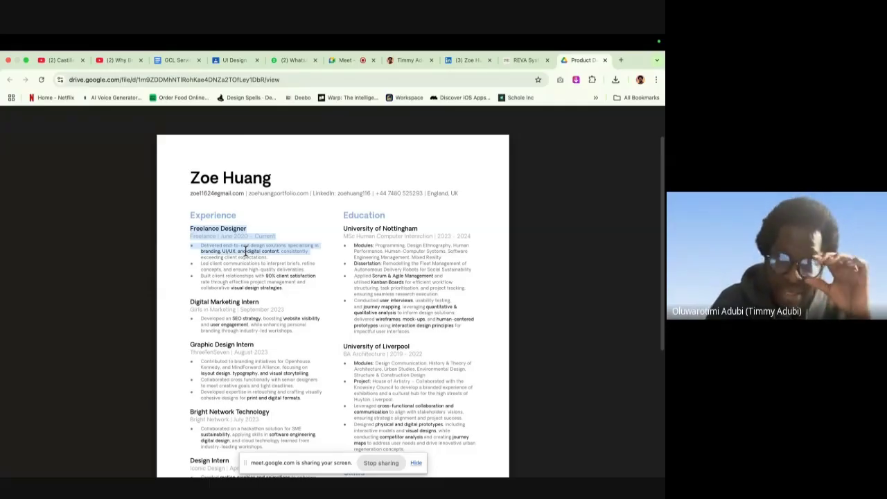
{"action": "left_click", "coordinate": [245, 250]}
{"action": "left_click_drag", "start_coordinate": [198, 245], "coordinate": [270, 282]}
{"action": "left_click", "coordinate": [292, 288]}
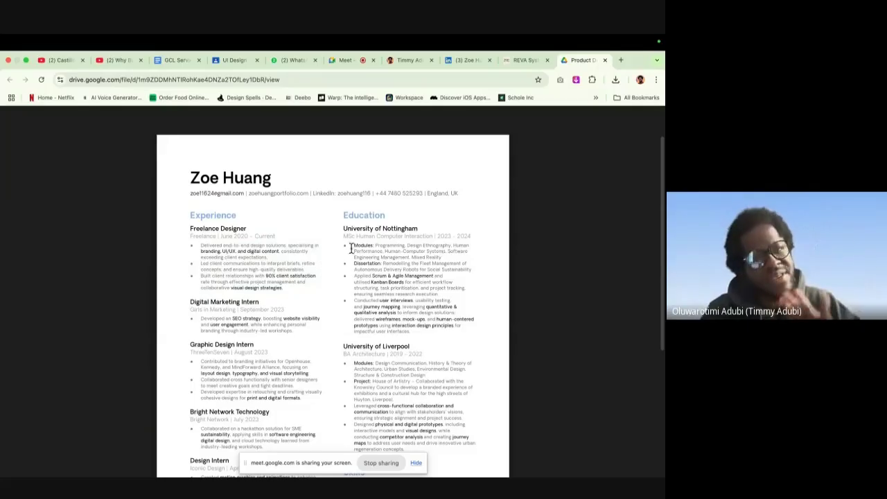
- Highlight the designer's name in the CV header
{"action": "scroll", "coordinate": [277, 277], "scroll_direction": "down", "scroll_amount": 2}
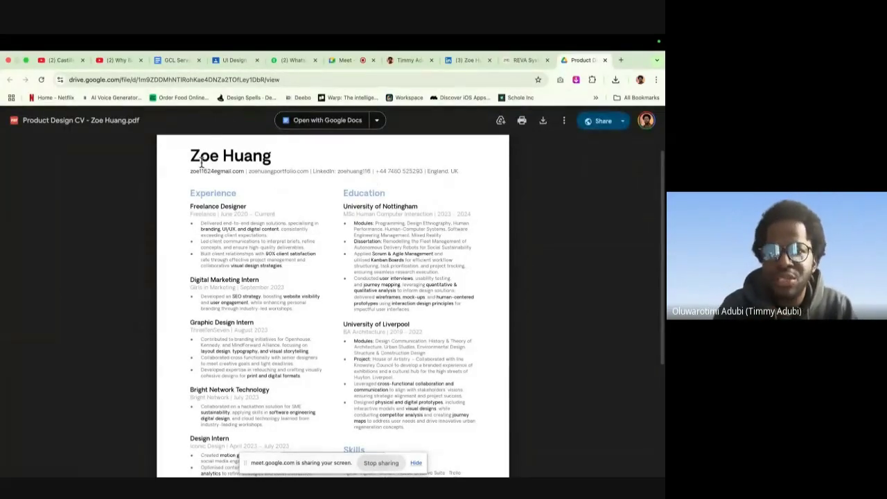
{"action": "left_click_drag", "start_coordinate": [185, 152], "coordinate": [333, 155]}
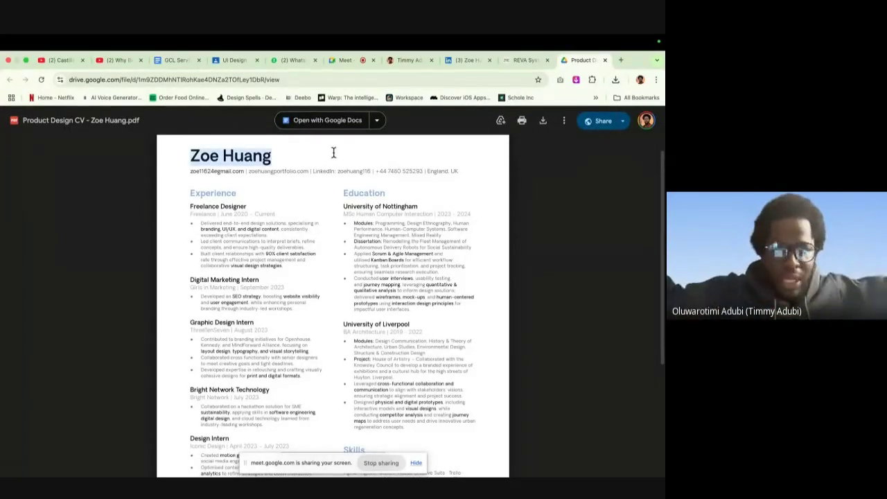
{"action": "left_click", "coordinate": [333, 153]}
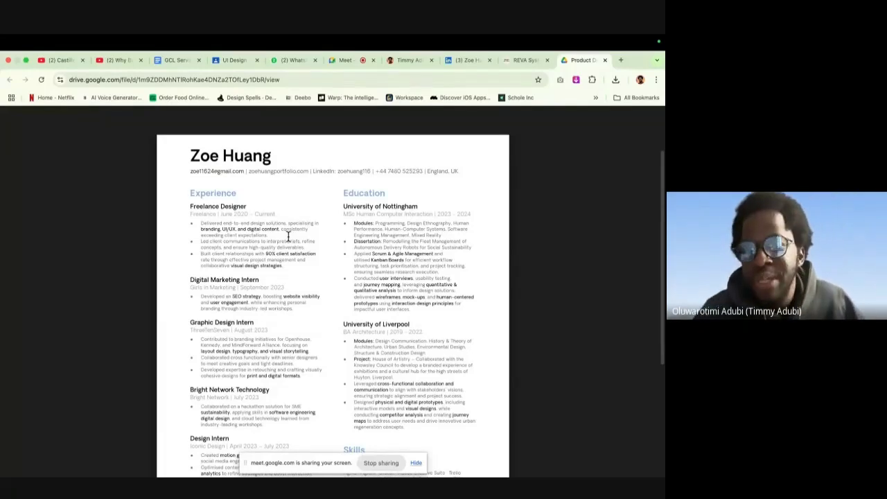
- Review the CV's Skills section and highlight the last line of its Software list
{"action": "scroll", "coordinate": [288, 236], "scroll_direction": "down", "scroll_amount": 5}
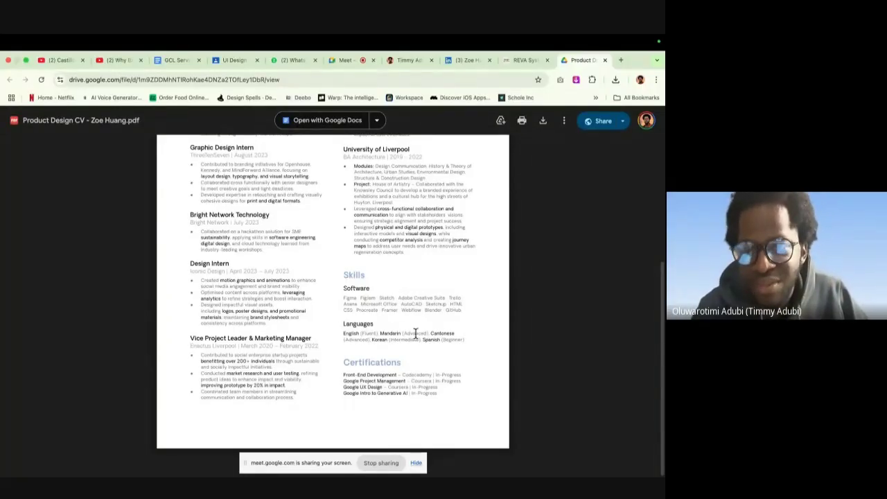
{"action": "triple_click", "coordinate": [451, 309]}
{"action": "left_click", "coordinate": [456, 312]}
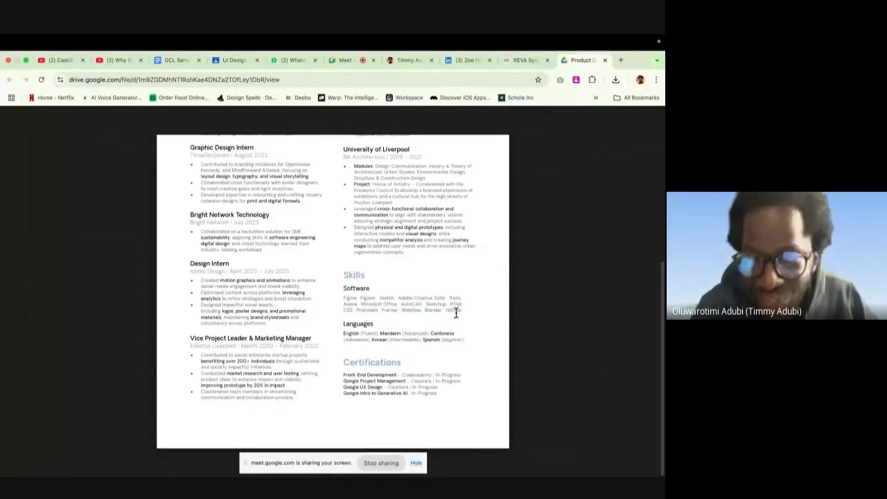
- Highlight the Software list in the CV's Skills section and look over the surrounding entries
{"action": "triple_click", "coordinate": [442, 312]}
{"action": "left_click", "coordinate": [454, 311]}
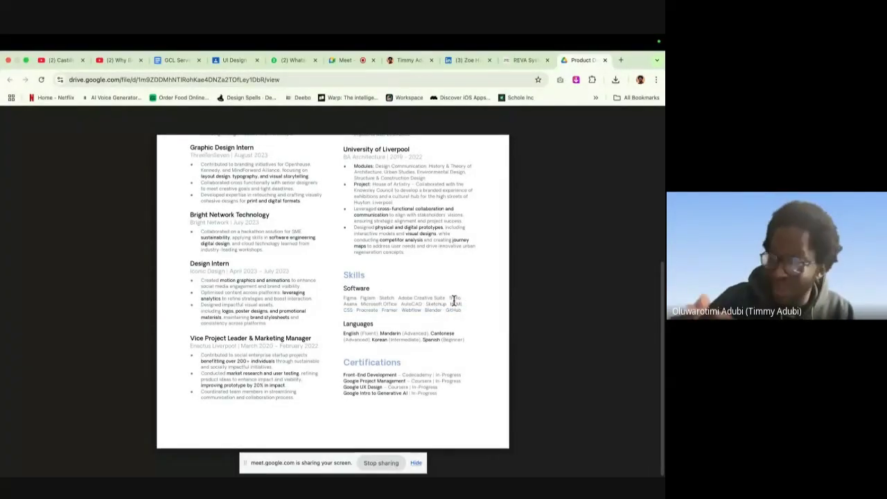
{"action": "left_click_drag", "start_coordinate": [343, 287], "coordinate": [466, 309]}
{"action": "left_click", "coordinate": [466, 309]}
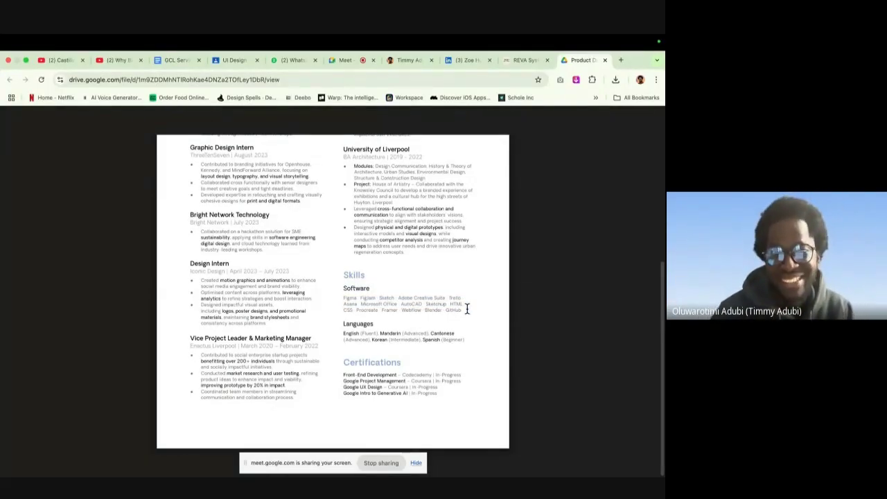
{"action": "scroll", "coordinate": [467, 309], "scroll_direction": "up", "scroll_amount": 5}
{"action": "scroll", "coordinate": [543, 221], "scroll_direction": "down", "scroll_amount": 5}
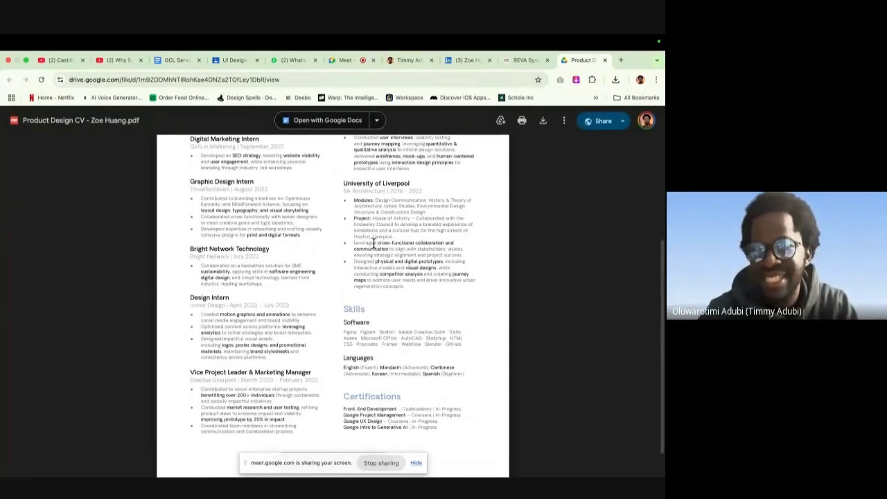
- Close the CV, go to the LinkedIn home feed and search for flodesk
{"action": "left_click", "coordinate": [604, 61]}
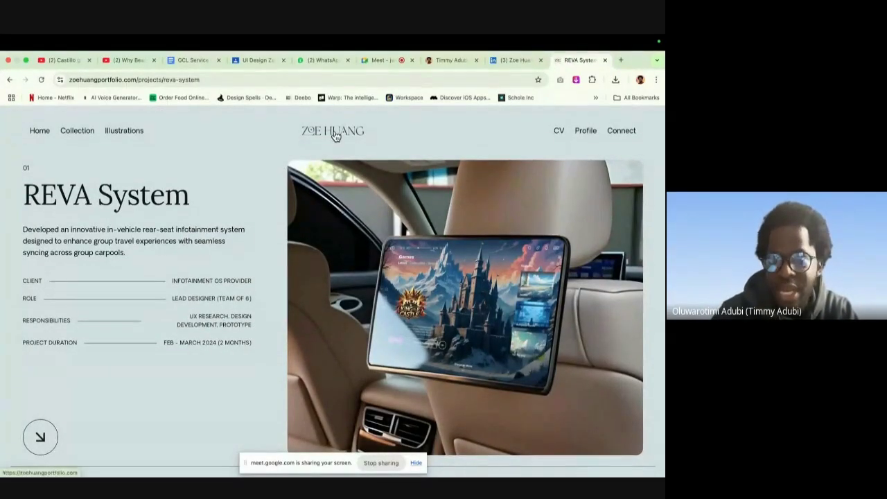
{"action": "left_click", "coordinate": [510, 61]}
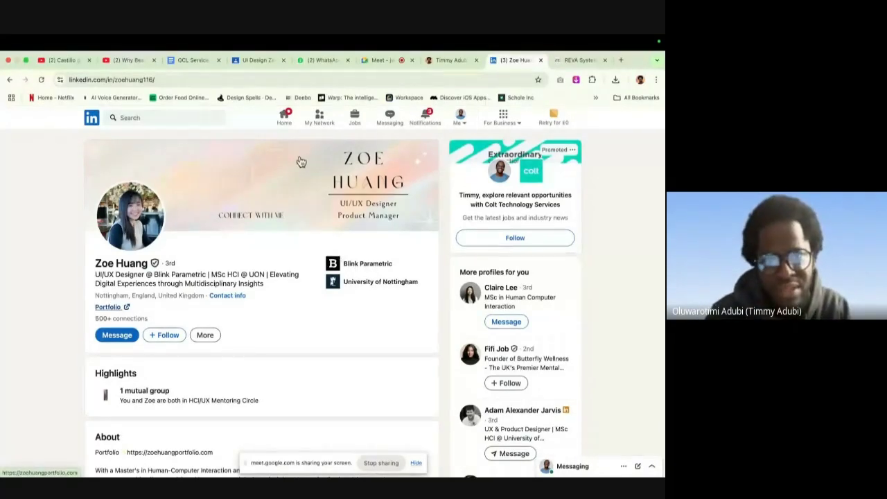
{"action": "left_click", "coordinate": [284, 115]}
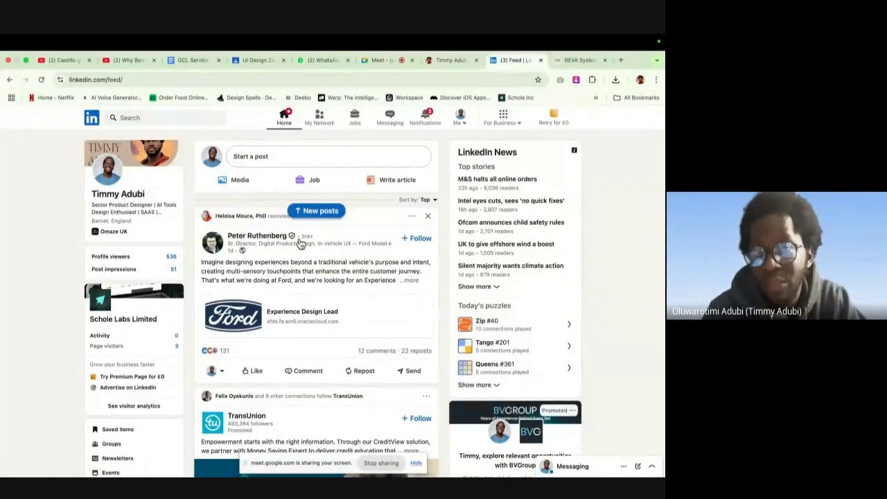
{"action": "left_click", "coordinate": [251, 119]}
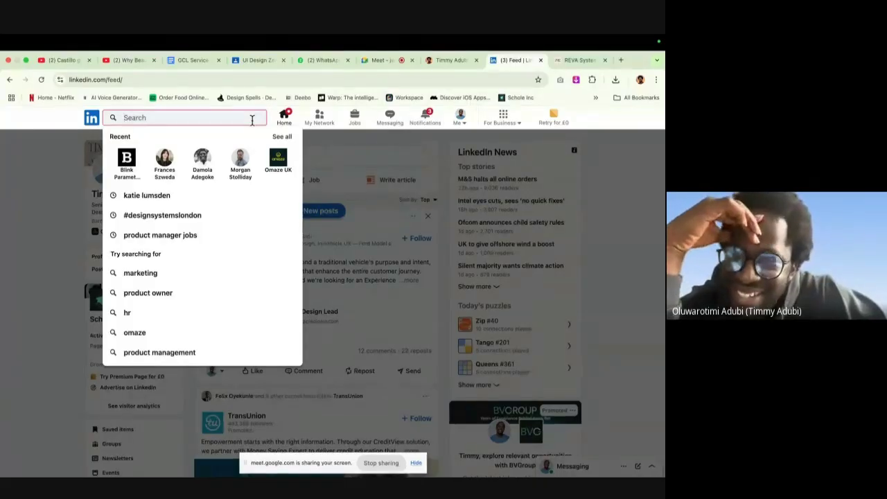
{"action": "type", "text": "flodes"}
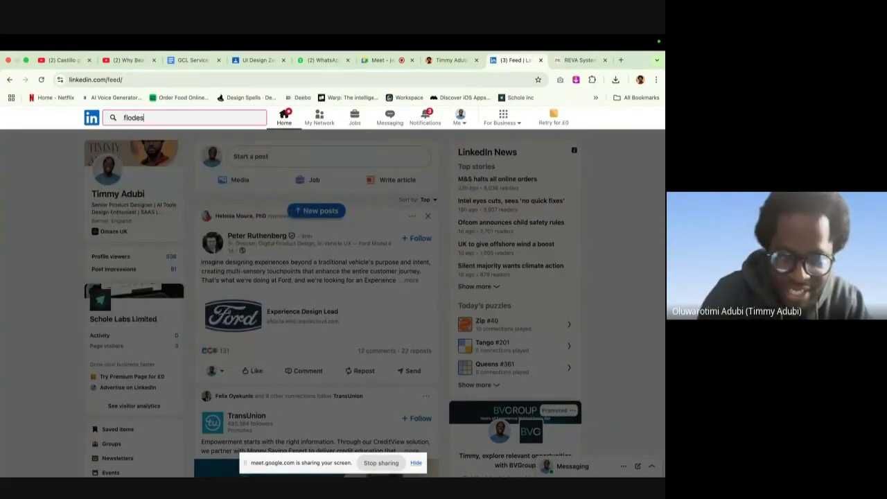
{"action": "key", "text": "Return"}
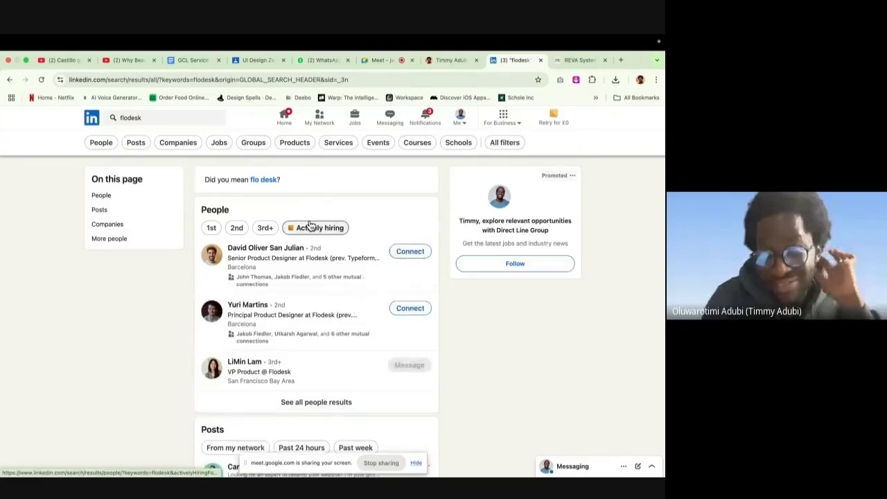
{"action": "scroll", "coordinate": [290, 254], "scroll_direction": "down", "scroll_amount": 1}
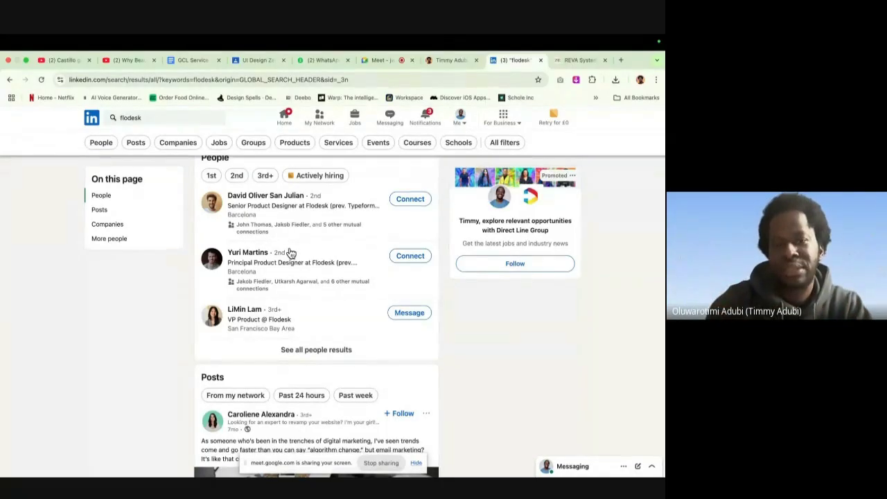
{"action": "scroll", "coordinate": [289, 254], "scroll_direction": "up", "scroll_amount": 1}
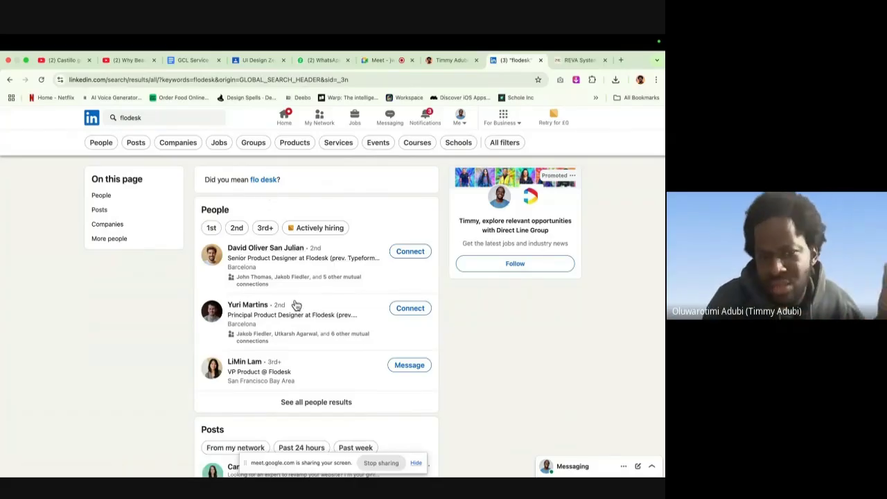
- Try the suggested search "flo desk", look through its results and return to the flodesk results
{"action": "left_click", "coordinate": [263, 182]}
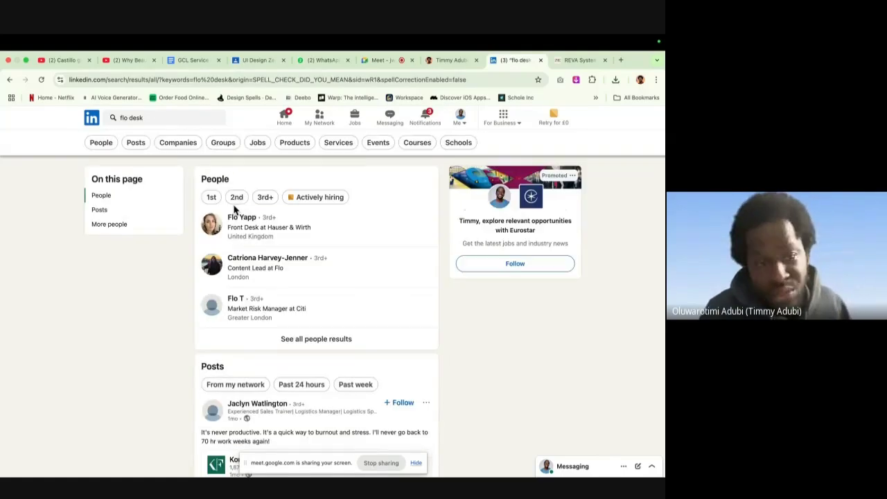
{"action": "scroll", "coordinate": [293, 298], "scroll_direction": "down", "scroll_amount": 3}
{"action": "scroll", "coordinate": [296, 298], "scroll_direction": "up", "scroll_amount": 3}
{"action": "scroll", "coordinate": [305, 305], "scroll_direction": "down", "scroll_amount": 7}
{"action": "scroll", "coordinate": [308, 309], "scroll_direction": "down", "scroll_amount": 8}
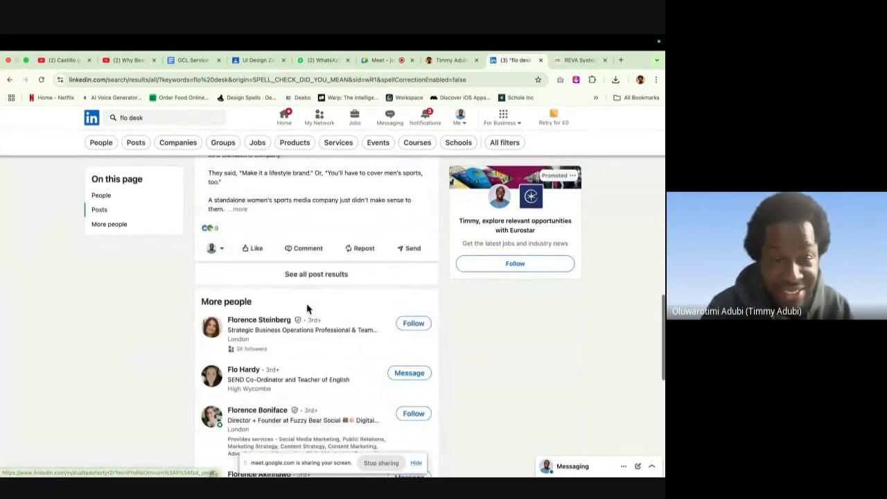
{"action": "scroll", "coordinate": [308, 309], "scroll_direction": "up", "scroll_amount": 15}
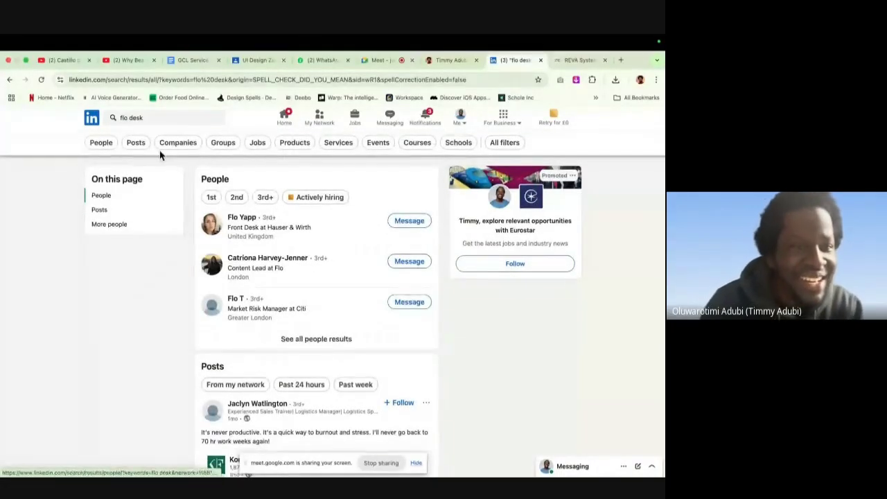
{"action": "left_click", "coordinate": [10, 80]}
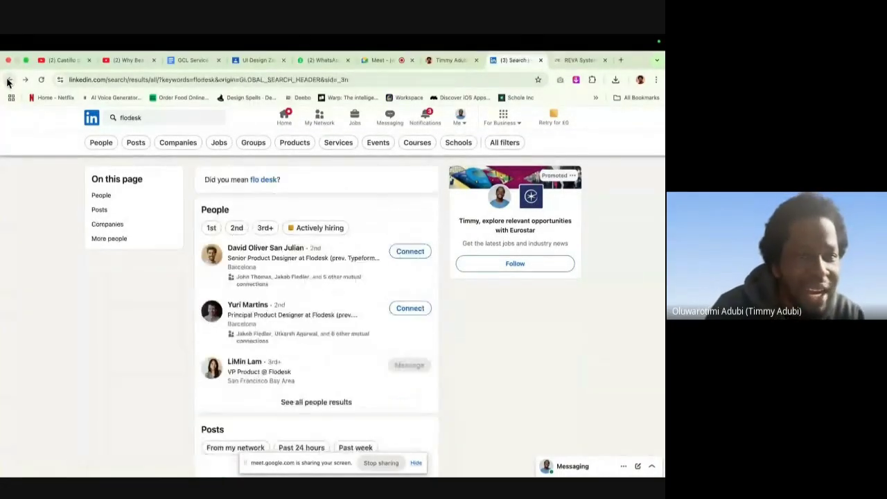
- Open the profile of the Senior Product Designer at Flodesk and review it through the Experience section
{"action": "left_click", "coordinate": [249, 251]}
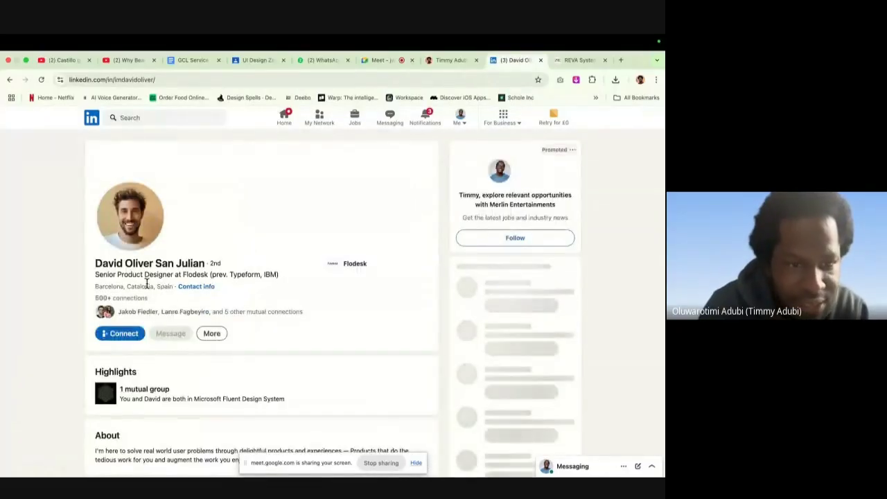
{"action": "scroll", "coordinate": [146, 285], "scroll_direction": "down", "scroll_amount": 1}
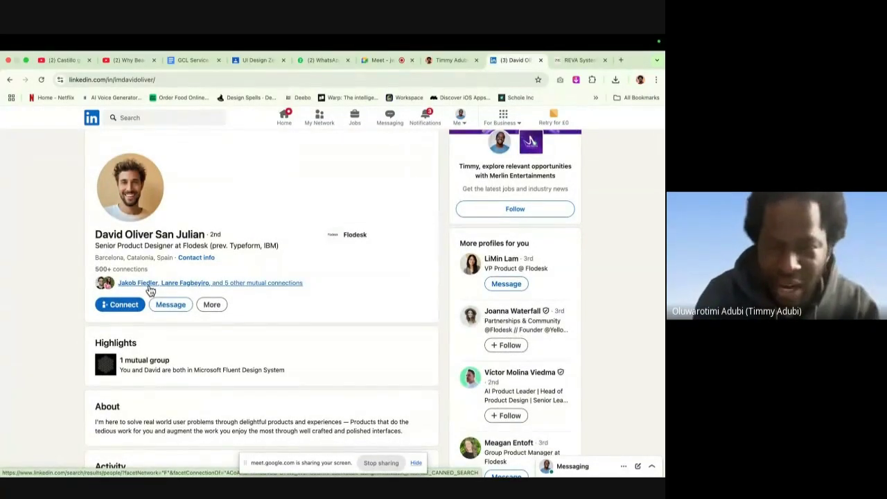
{"action": "scroll", "coordinate": [248, 255], "scroll_direction": "down", "scroll_amount": 5}
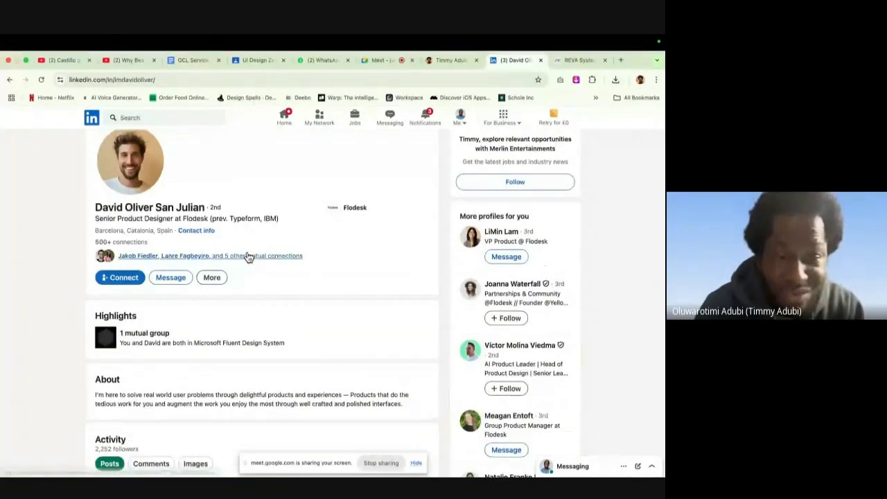
{"action": "scroll", "coordinate": [247, 255], "scroll_direction": "down", "scroll_amount": 2}
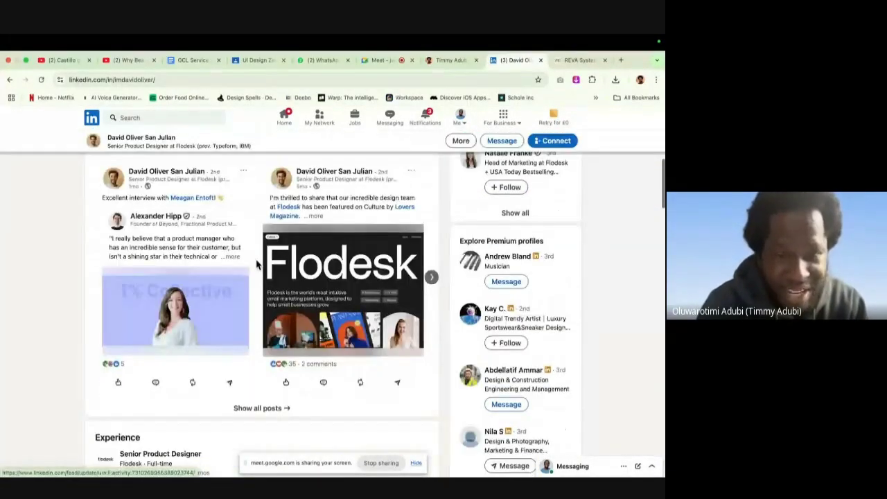
{"action": "scroll", "coordinate": [257, 267], "scroll_direction": "down", "scroll_amount": 2}
{"action": "scroll", "coordinate": [260, 270], "scroll_direction": "up", "scroll_amount": 2}
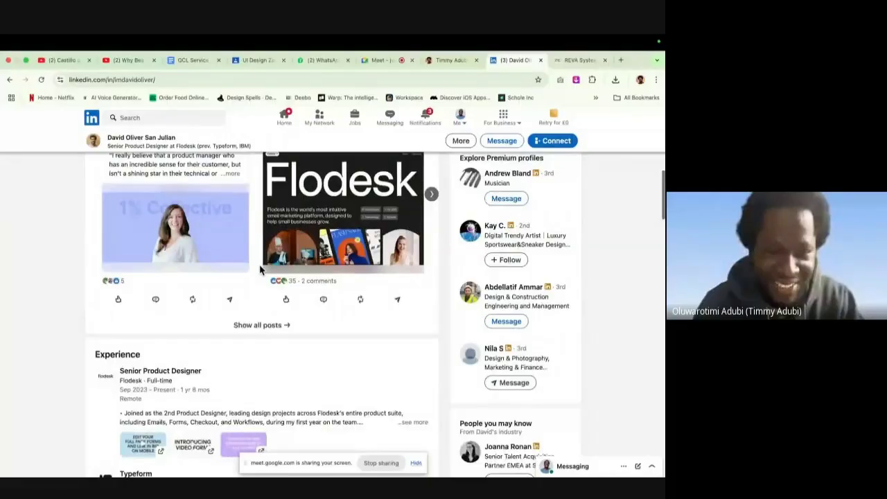
{"action": "scroll", "coordinate": [260, 269], "scroll_direction": "down", "scroll_amount": 2}
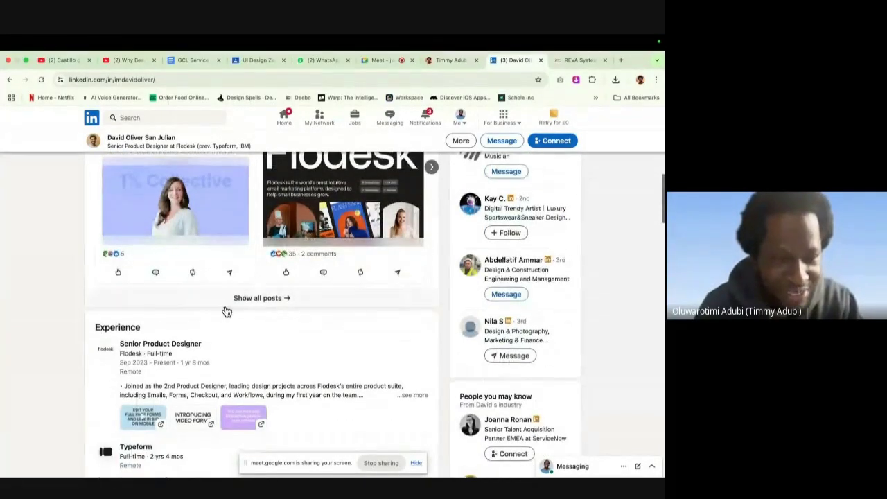
- Open Flodesk's company page from the Experience section and view the people associated with it
{"action": "left_click", "coordinate": [138, 355]}
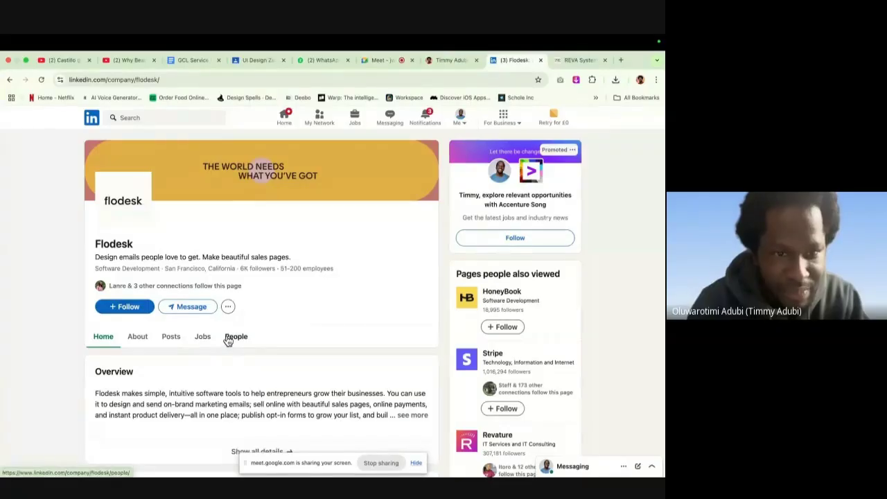
{"action": "left_click", "coordinate": [229, 338]}
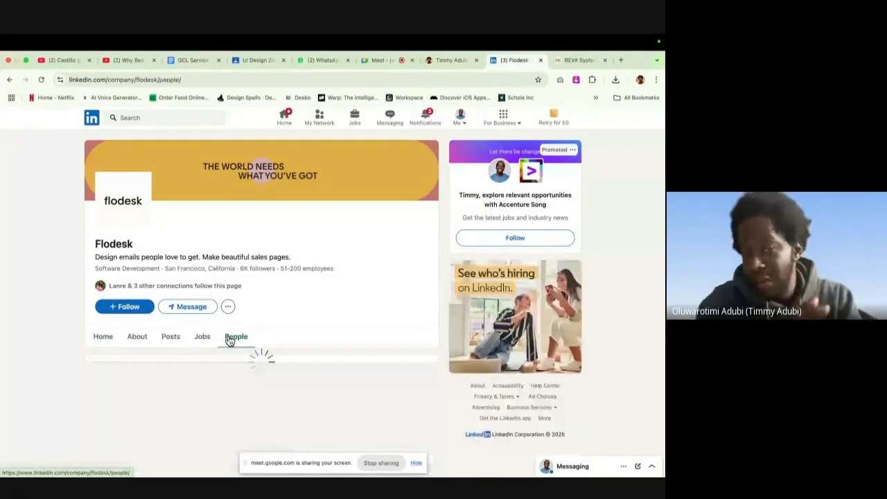
{"action": "scroll", "coordinate": [277, 347], "scroll_direction": "down", "scroll_amount": 3}
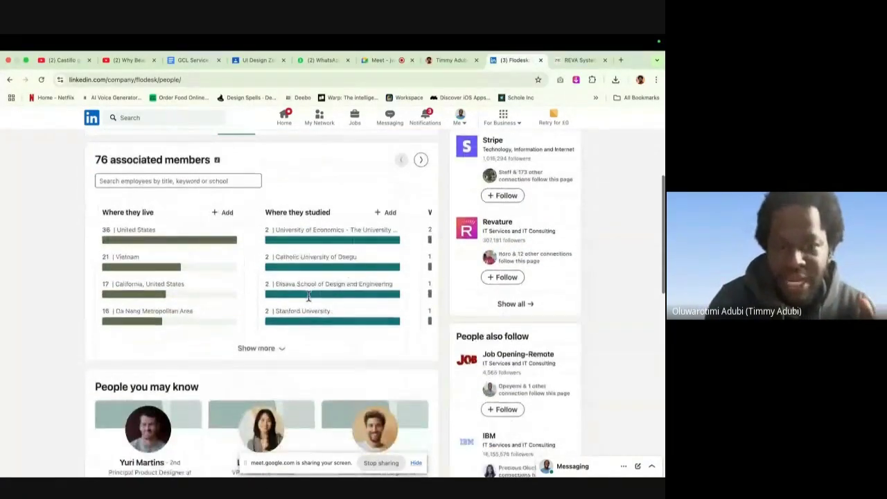
{"action": "scroll", "coordinate": [308, 298], "scroll_direction": "down", "scroll_amount": 2}
{"action": "scroll", "coordinate": [308, 300], "scroll_direction": "up", "scroll_amount": 3}
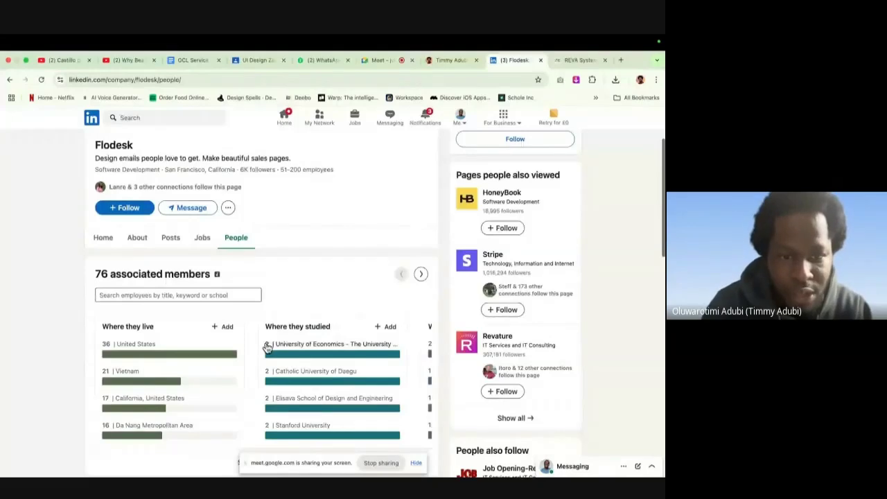
- Filter Flodesk's associated members by the Arts and Design job function
{"action": "scroll", "coordinate": [267, 343], "scroll_direction": "right", "scroll_amount": 2}
{"action": "scroll", "coordinate": [321, 325], "scroll_direction": "down", "scroll_amount": 1}
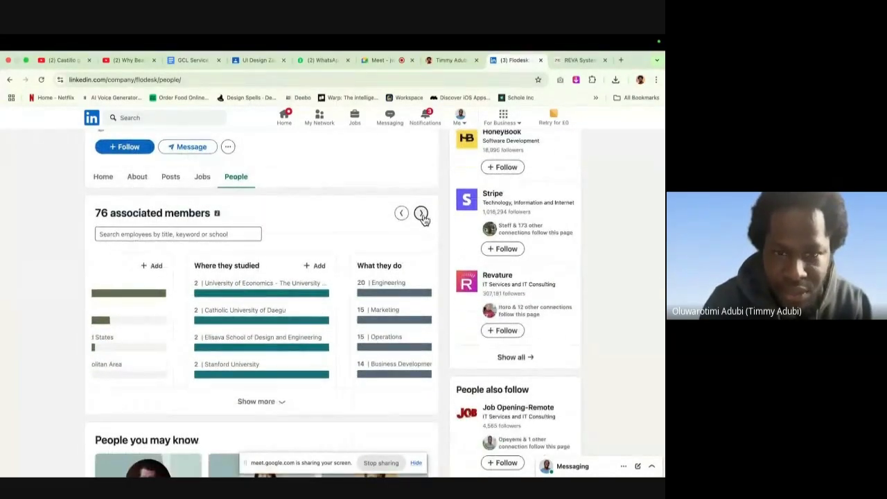
{"action": "left_click", "coordinate": [421, 215]}
{"action": "scroll", "coordinate": [270, 380], "scroll_direction": "down", "scroll_amount": 3}
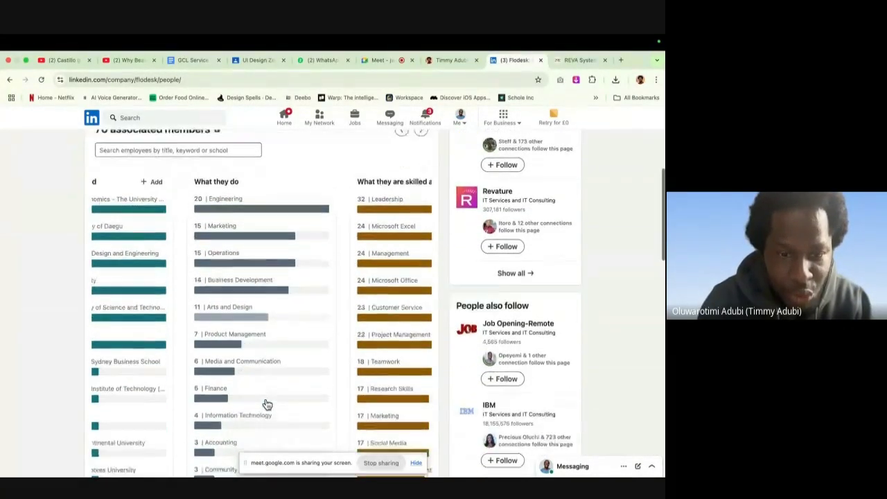
{"action": "left_click", "coordinate": [255, 284]}
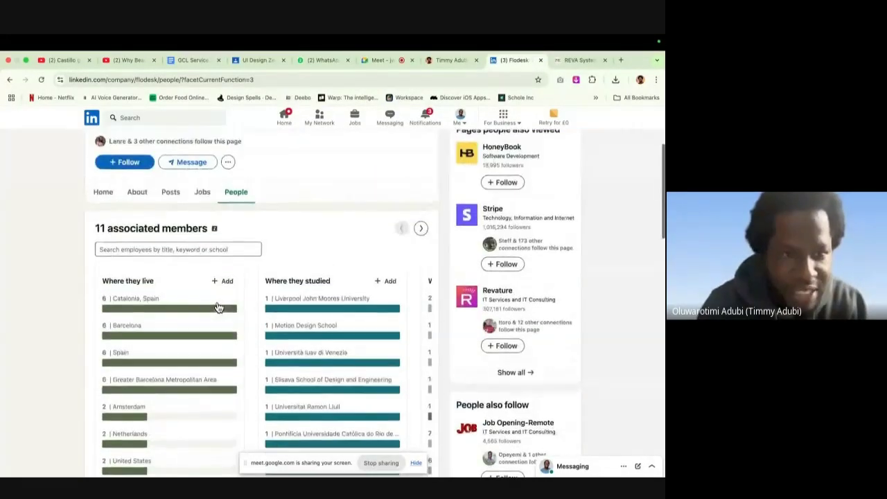
- Open the profile of the Flodesk Staff Product Designer formerly at WeTransfer and review the Experience section
{"action": "scroll", "coordinate": [217, 307], "scroll_direction": "down", "scroll_amount": 10}
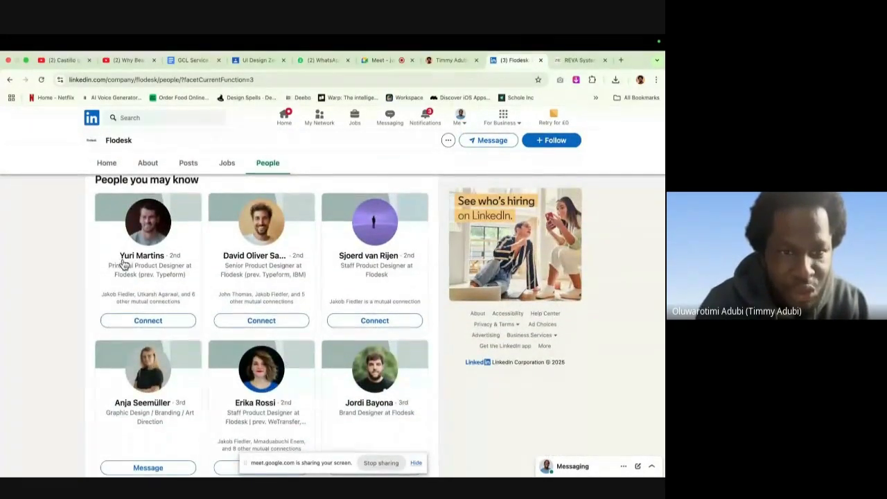
{"action": "scroll", "coordinate": [353, 368], "scroll_direction": "down", "scroll_amount": 1}
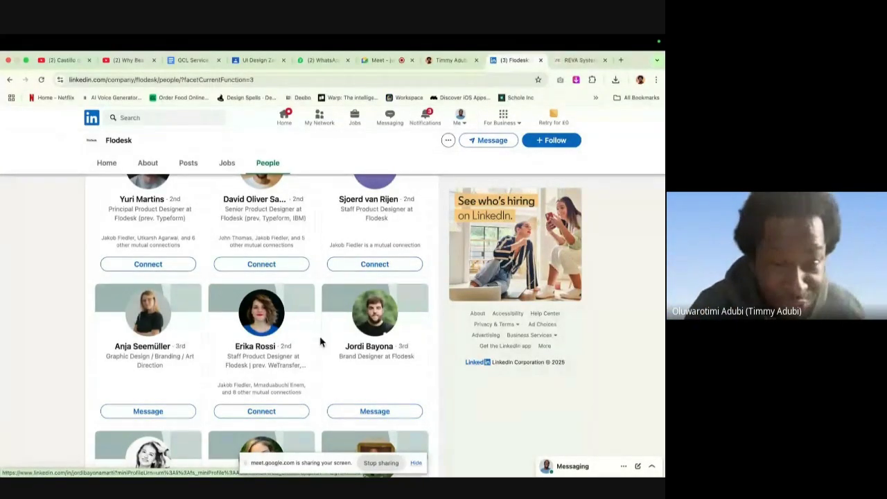
{"action": "scroll", "coordinate": [263, 336], "scroll_direction": "down", "scroll_amount": 1}
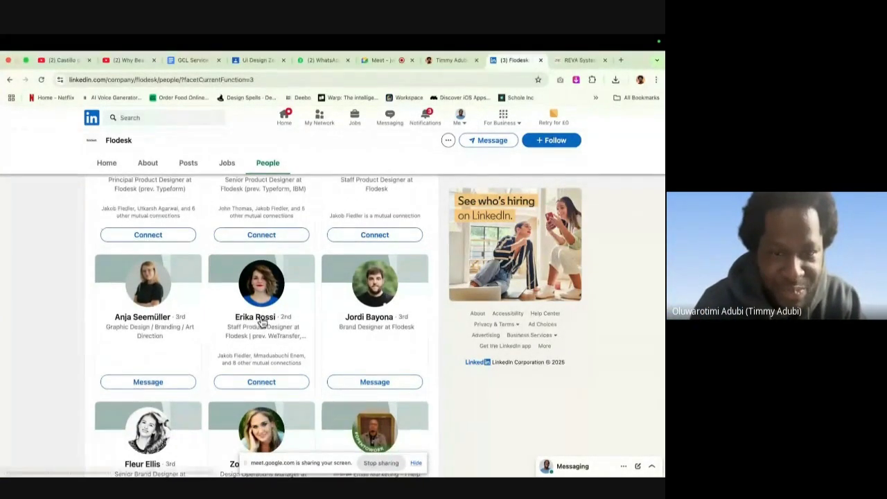
{"action": "left_click", "coordinate": [257, 318]}
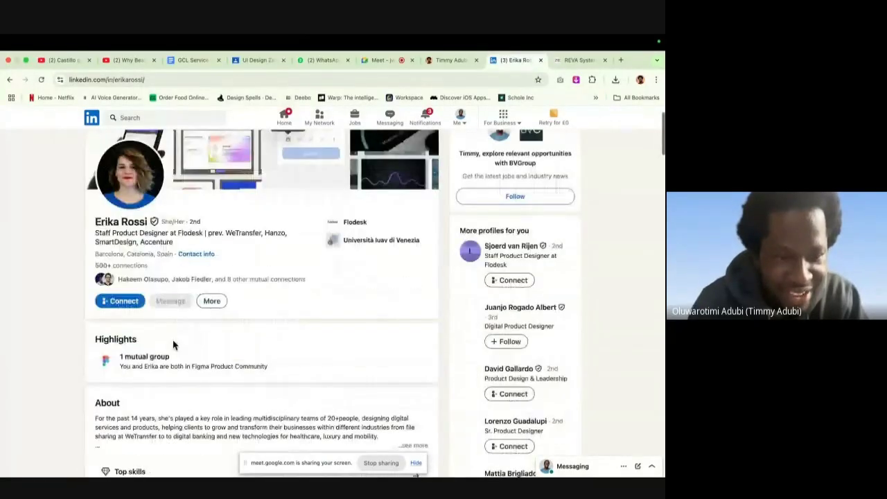
{"action": "scroll", "coordinate": [173, 344], "scroll_direction": "down", "scroll_amount": 9}
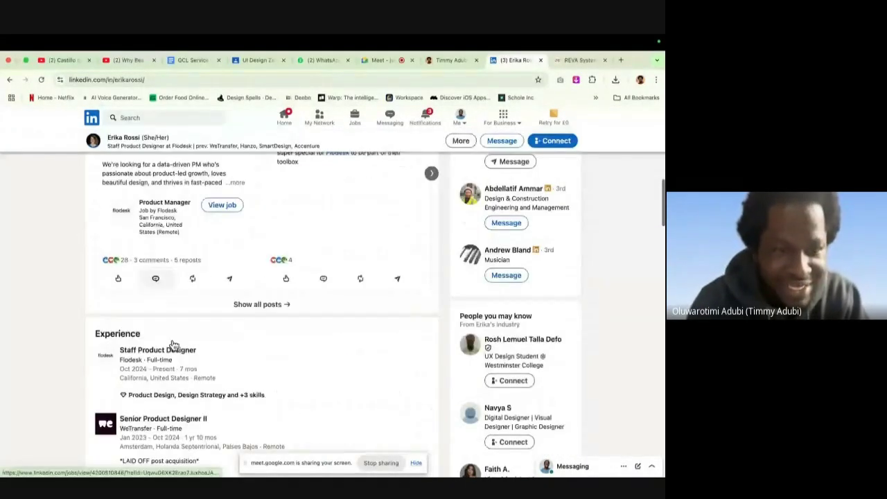
{"action": "scroll", "coordinate": [173, 344], "scroll_direction": "down", "scroll_amount": 1}
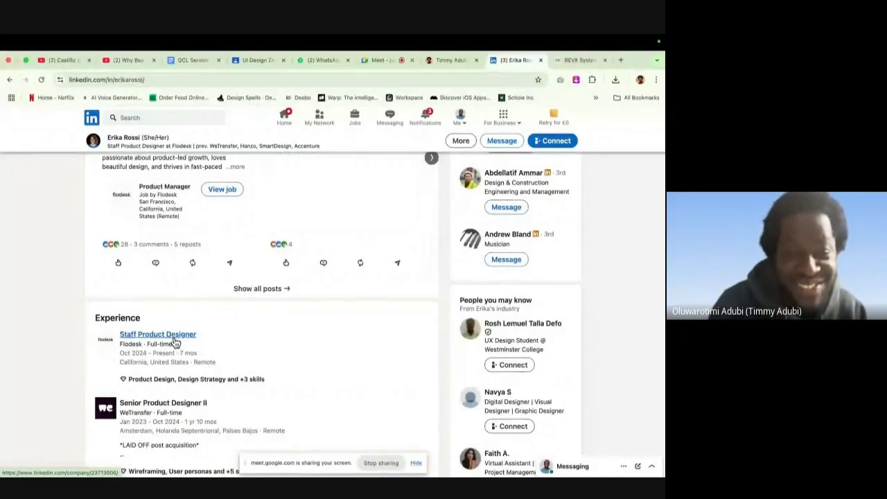
{"action": "scroll", "coordinate": [191, 345], "scroll_direction": "up", "scroll_amount": 2}
{"action": "scroll", "coordinate": [191, 345], "scroll_direction": "up", "scroll_amount": 8}
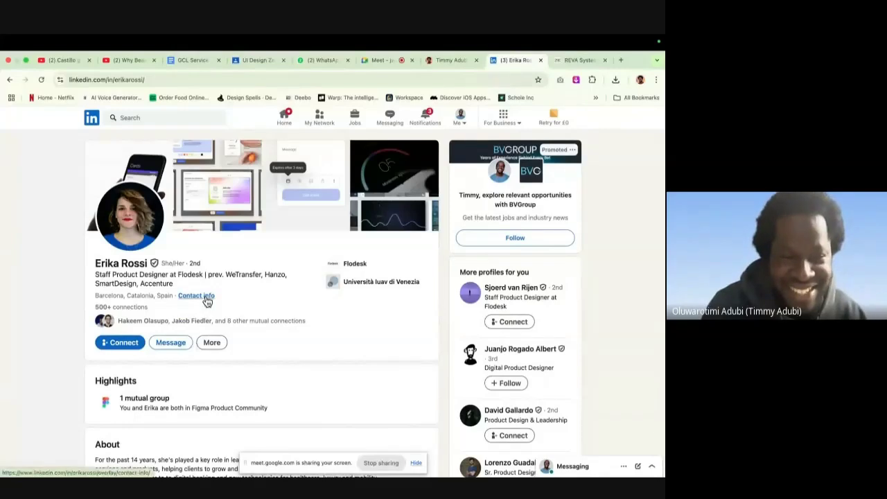
- Open the first portfolio website listed in the designer's contact info and look over its work gallery and case study list
{"action": "scroll", "coordinate": [246, 300], "scroll_direction": "down", "scroll_amount": 1}
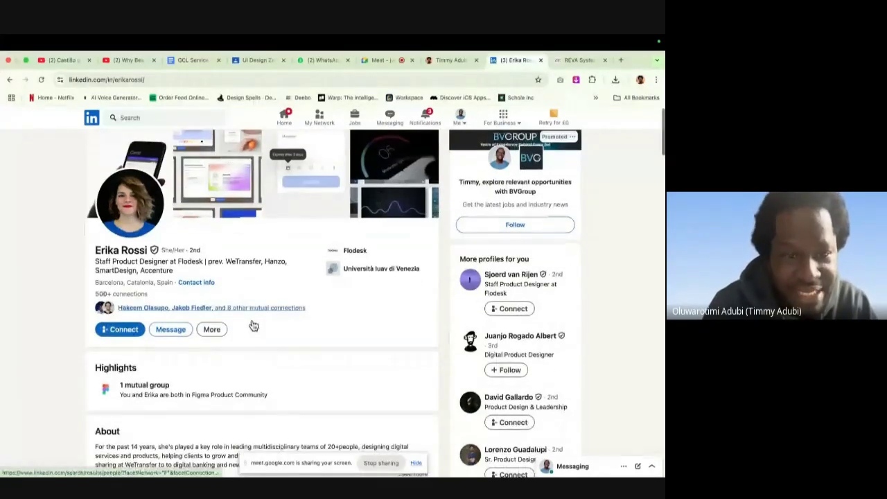
{"action": "left_click", "coordinate": [196, 266]}
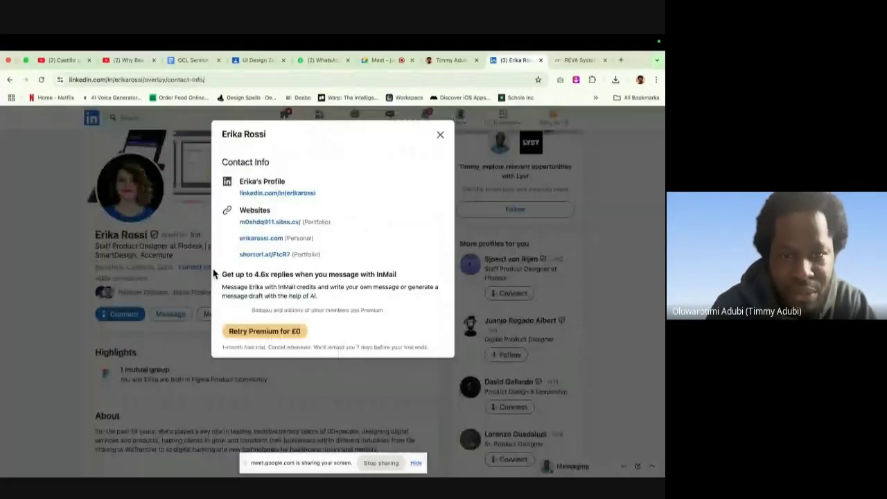
{"action": "left_click", "coordinate": [282, 225]}
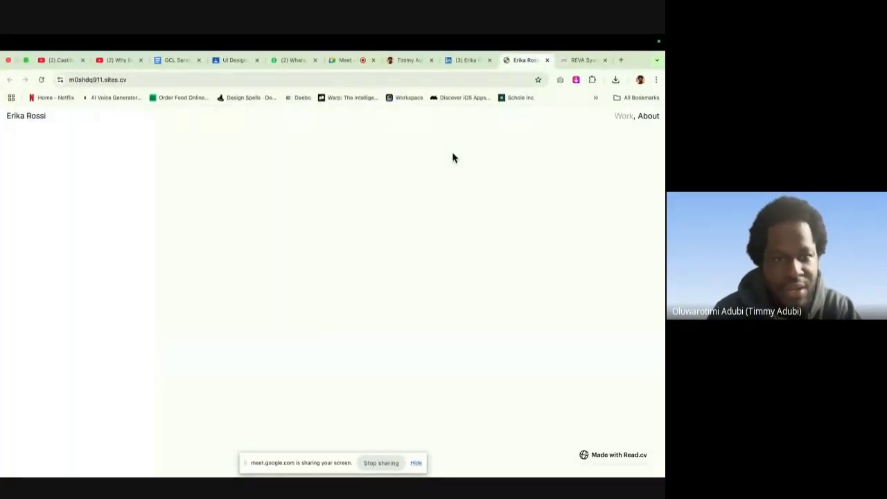
{"action": "scroll", "coordinate": [382, 208], "scroll_direction": "down", "scroll_amount": 5}
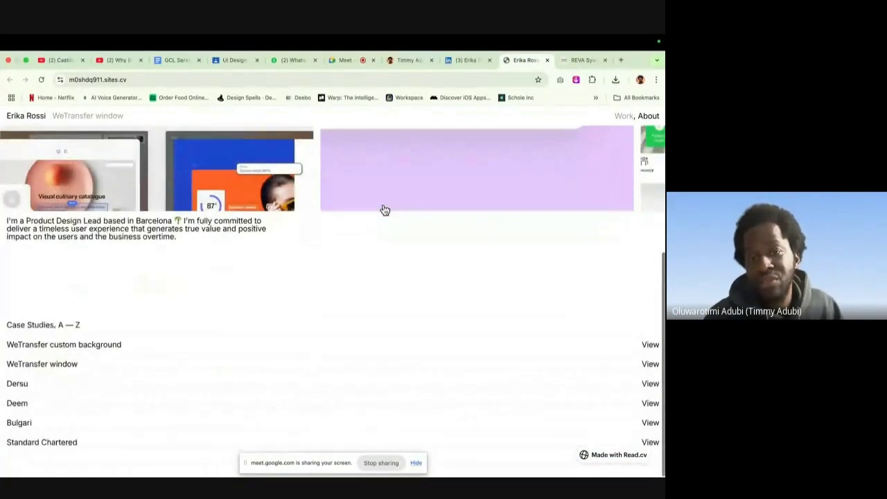
{"action": "scroll", "coordinate": [385, 210], "scroll_direction": "up", "scroll_amount": 5}
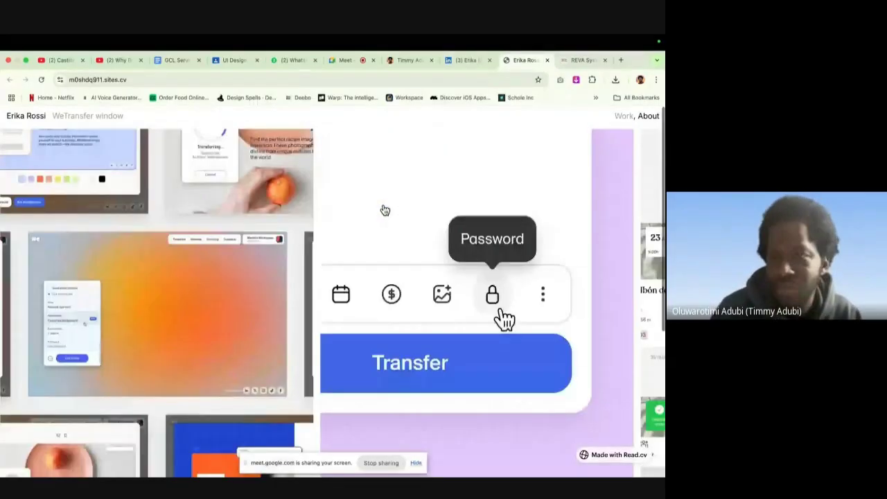
{"action": "scroll", "coordinate": [317, 220], "scroll_direction": "down", "scroll_amount": 1}
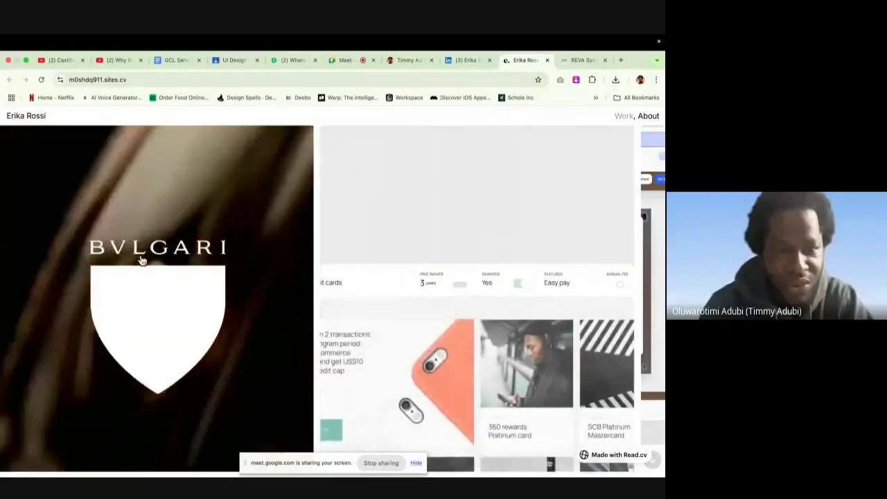
- Open the Bulgari case study in the portfolio and read its project description and the designer's role
{"action": "scroll", "coordinate": [168, 278], "scroll_direction": "down", "scroll_amount": 2}
{"action": "scroll", "coordinate": [168, 279], "scroll_direction": "down", "scroll_amount": 3}
{"action": "left_click", "coordinate": [26, 448]}
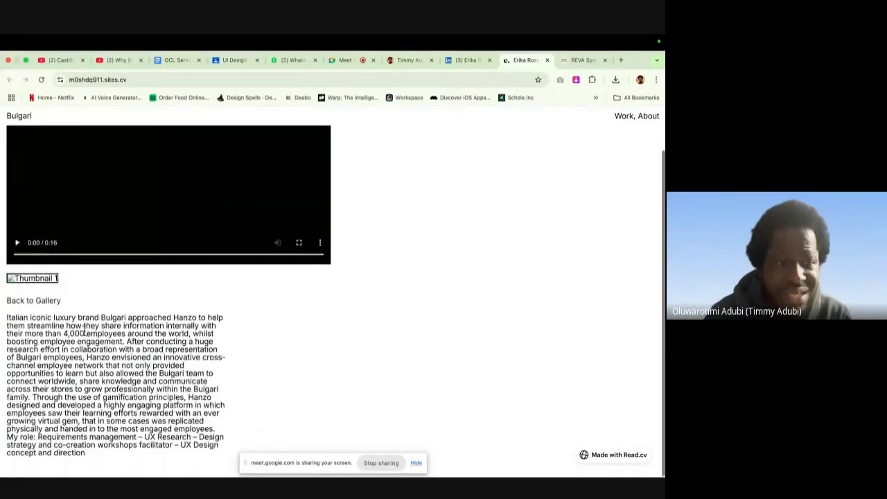
{"action": "left_click", "coordinate": [18, 295]}
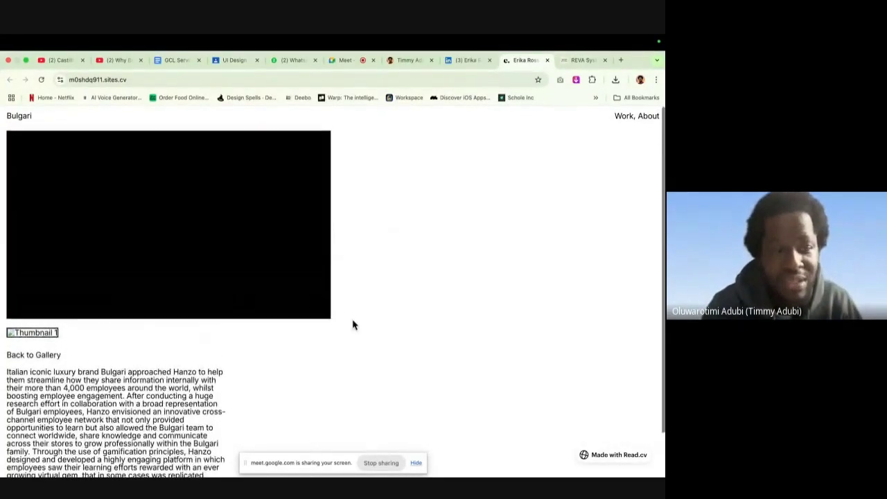
{"action": "scroll", "coordinate": [216, 317], "scroll_direction": "down", "scroll_amount": 2}
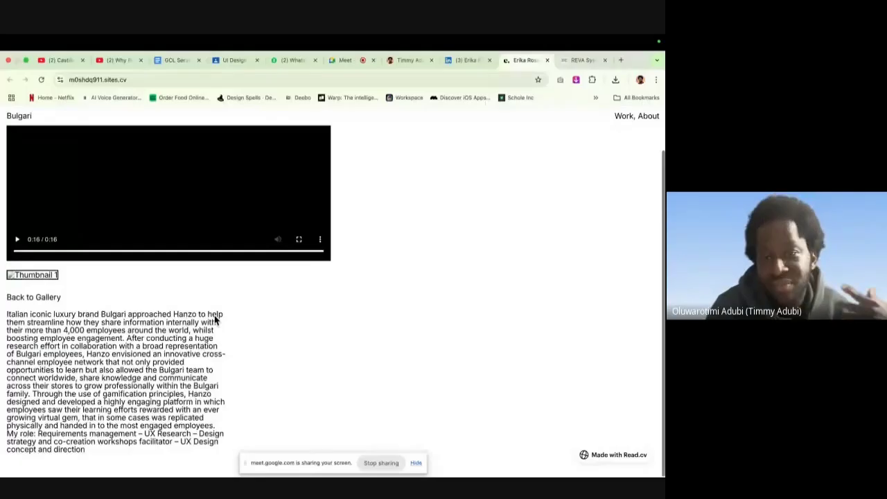
- Close the portfolio site and the REVA Systems page, and dismiss the designer's contact info
{"action": "left_click", "coordinate": [547, 61]}
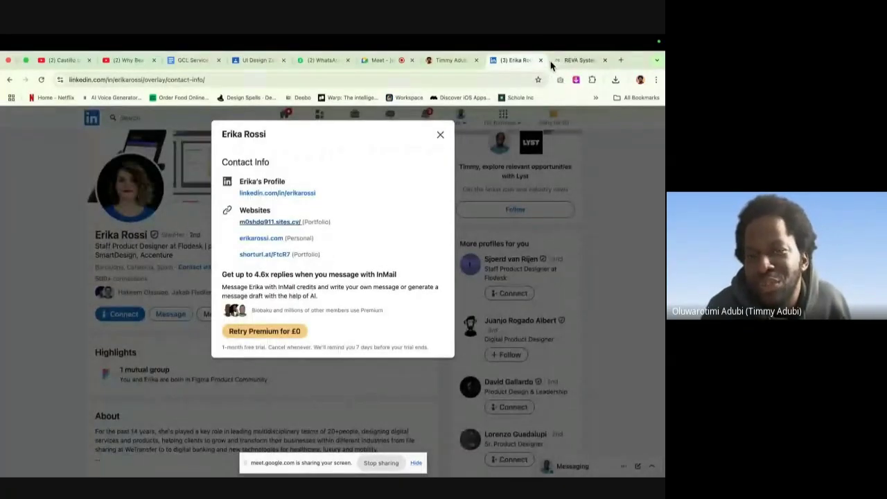
{"action": "left_click", "coordinate": [607, 63]}
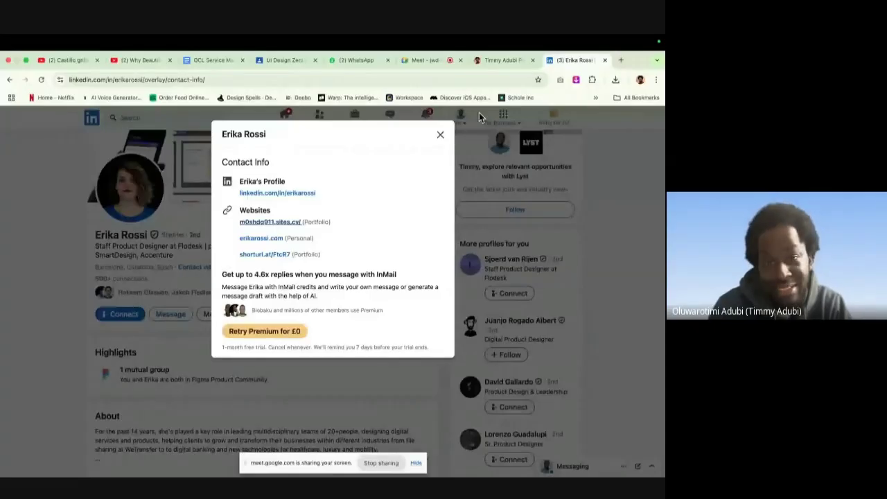
{"action": "left_click", "coordinate": [442, 135]}
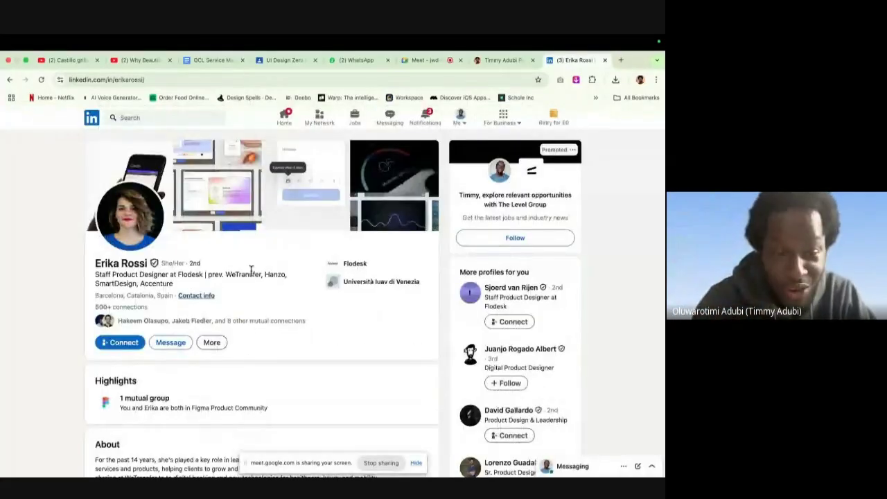
- Review the roles in the Experience section of the designer's profile, and dismiss the contact info window
{"action": "scroll", "coordinate": [251, 276], "scroll_direction": "down", "scroll_amount": 10}
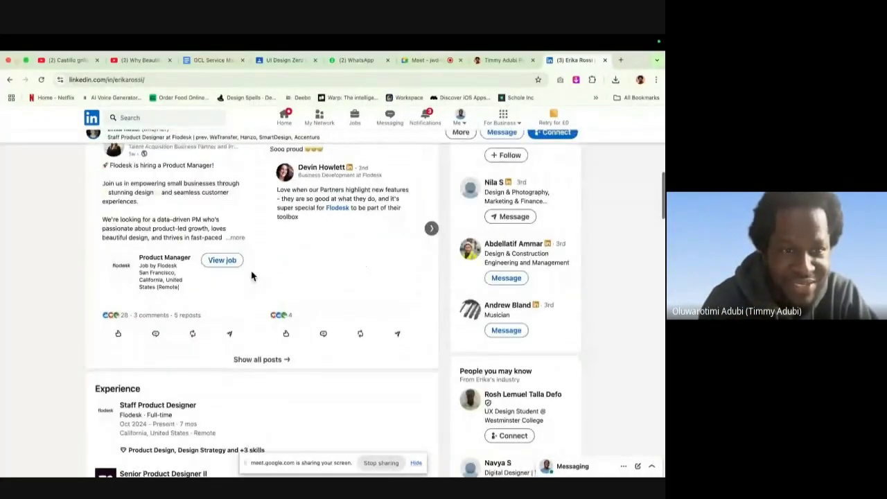
{"action": "scroll", "coordinate": [251, 276], "scroll_direction": "down", "scroll_amount": 4}
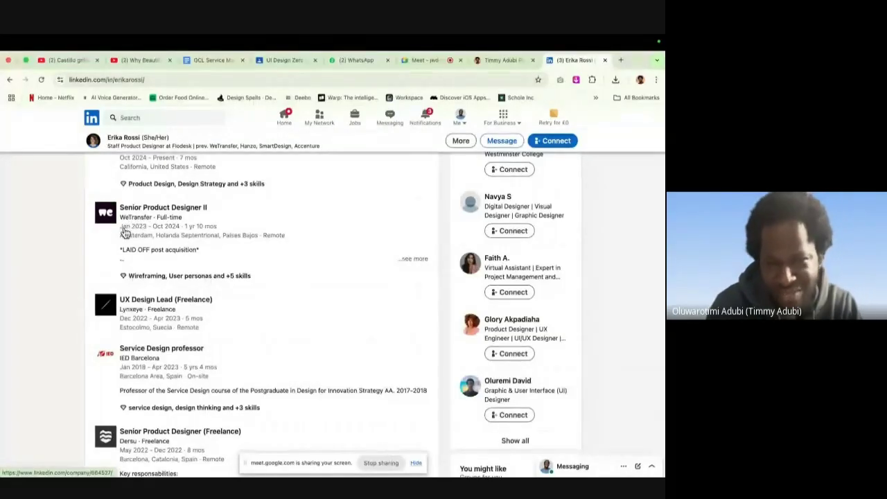
{"action": "scroll", "coordinate": [130, 293], "scroll_direction": "down", "scroll_amount": 1}
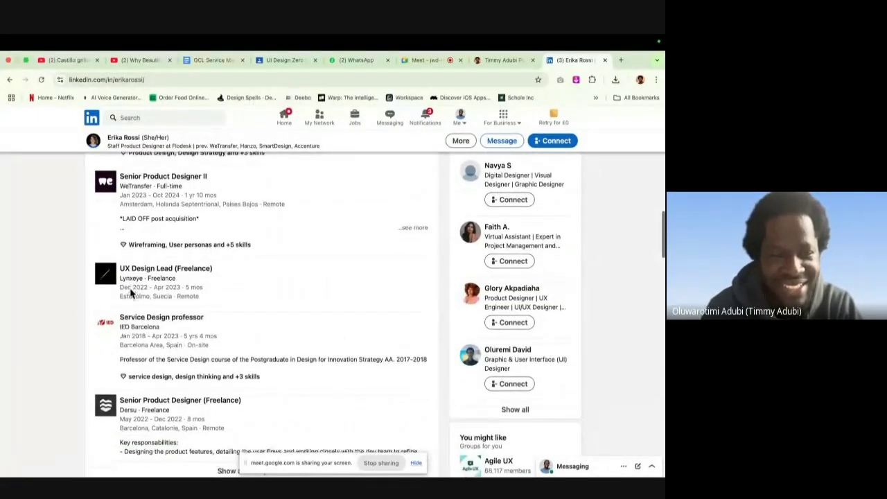
{"action": "scroll", "coordinate": [130, 293], "scroll_direction": "down", "scroll_amount": 1}
{"action": "scroll", "coordinate": [135, 286], "scroll_direction": "down", "scroll_amount": 1}
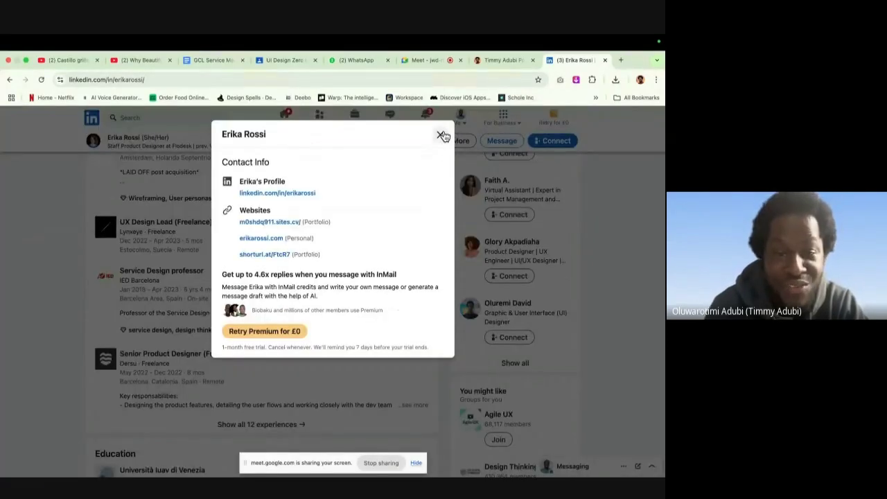
{"action": "left_click", "coordinate": [442, 135]}
- Open the designer's full list of experiences and review it from the current role down to the earliest one
{"action": "scroll", "coordinate": [273, 354], "scroll_direction": "down", "scroll_amount": 10}
{"action": "scroll", "coordinate": [258, 332], "scroll_direction": "down", "scroll_amount": 1}
{"action": "scroll", "coordinate": [259, 330], "scroll_direction": "up", "scroll_amount": 3}
{"action": "left_click", "coordinate": [276, 286]}
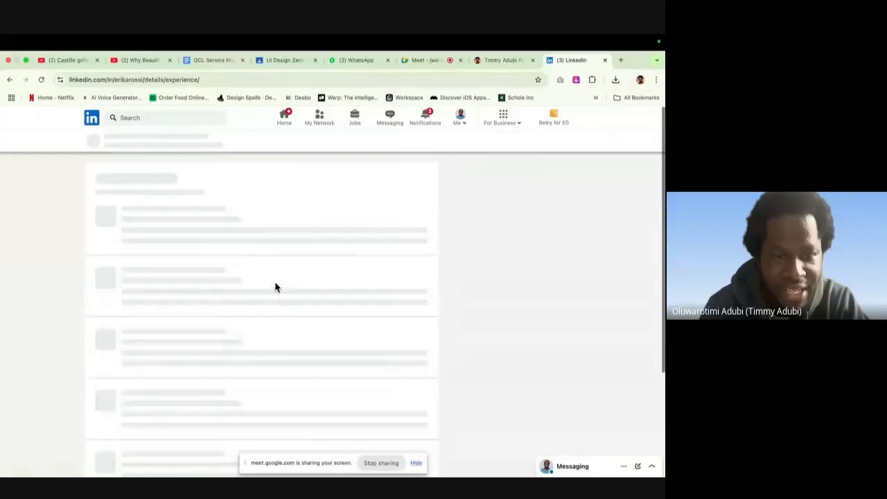
{"action": "scroll", "coordinate": [208, 295], "scroll_direction": "down", "scroll_amount": 10}
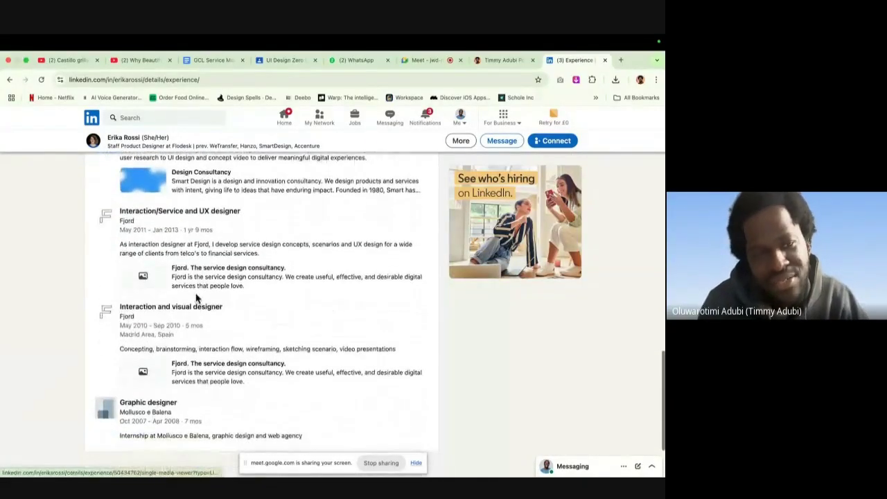
{"action": "scroll", "coordinate": [198, 298], "scroll_direction": "down", "scroll_amount": 3}
{"action": "scroll", "coordinate": [201, 294], "scroll_direction": "up", "scroll_amount": 12}
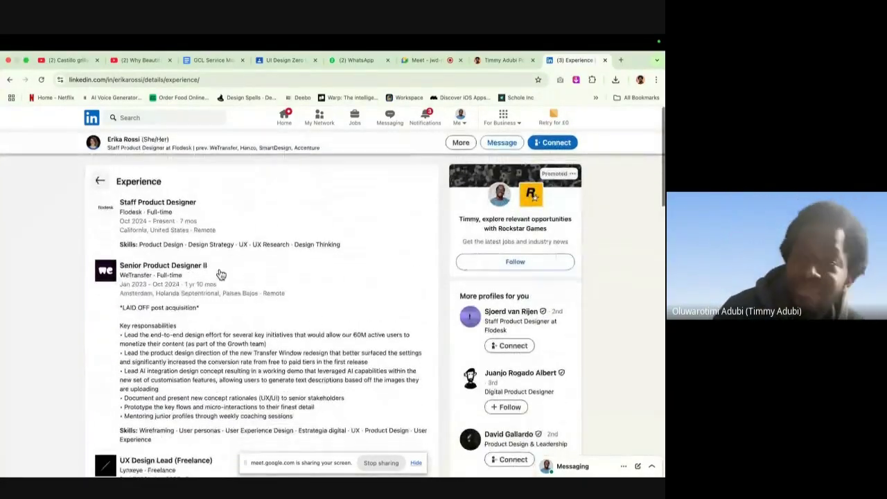
- Close the LinkedIn page, switch to the presenter's own portfolio website and browse its Featured Works
{"action": "left_click", "coordinate": [605, 61]}
{"action": "left_click", "coordinate": [496, 60]}
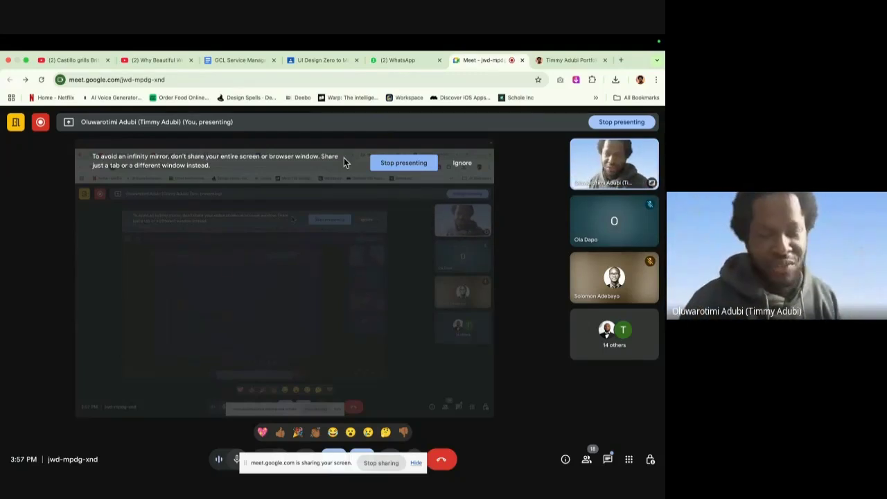
{"action": "left_click", "coordinate": [568, 60]}
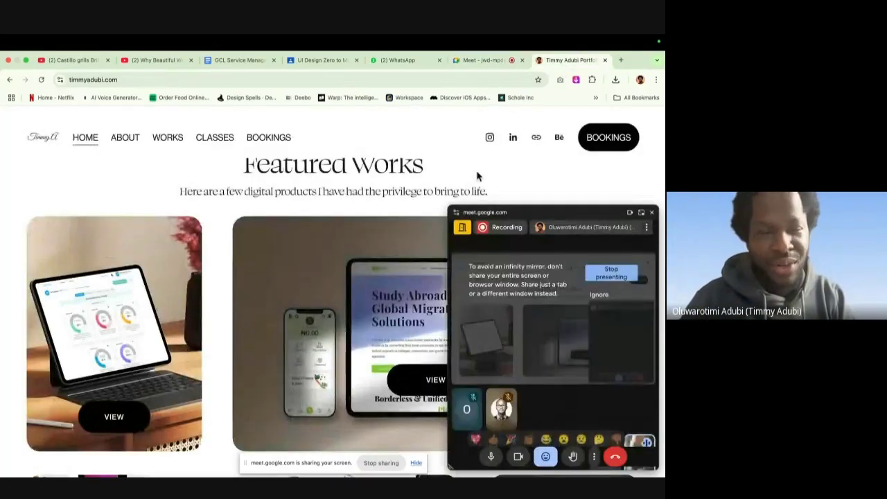
{"action": "scroll", "coordinate": [356, 323], "scroll_direction": "down", "scroll_amount": 1}
{"action": "scroll", "coordinate": [261, 300], "scroll_direction": "down", "scroll_amount": 2}
{"action": "scroll", "coordinate": [297, 289], "scroll_direction": "up", "scroll_amount": 1}
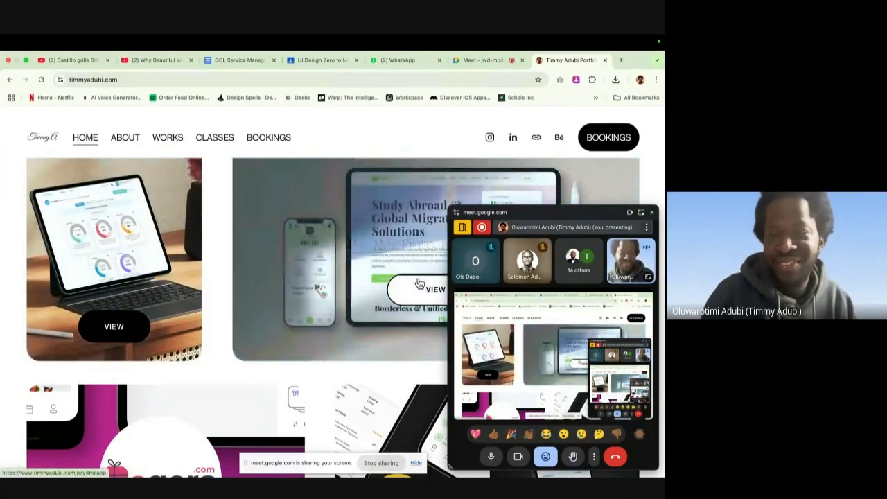
- Open the Pay4Me case study and review its research, empathy map, ideation, wireframe and design system sections
{"action": "scroll", "coordinate": [344, 303], "scroll_direction": "down", "scroll_amount": 6}
{"action": "scroll", "coordinate": [345, 303], "scroll_direction": "down", "scroll_amount": 10}
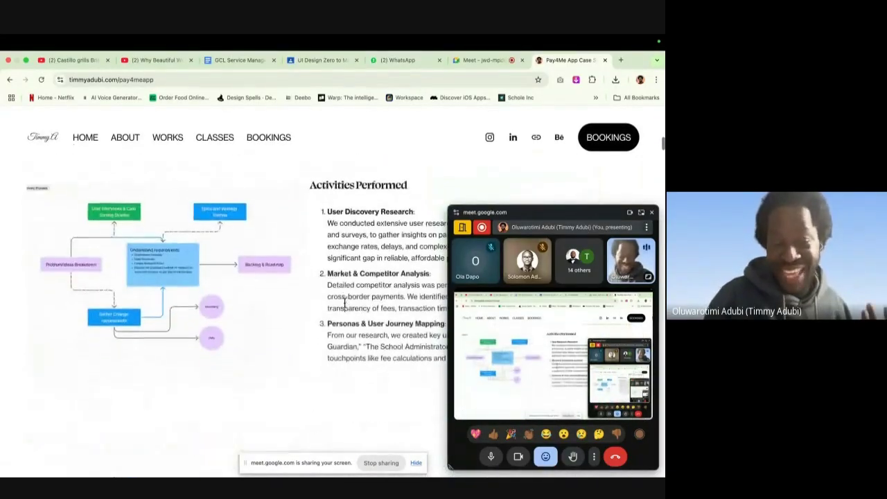
{"action": "scroll", "coordinate": [344, 307], "scroll_direction": "down", "scroll_amount": 12}
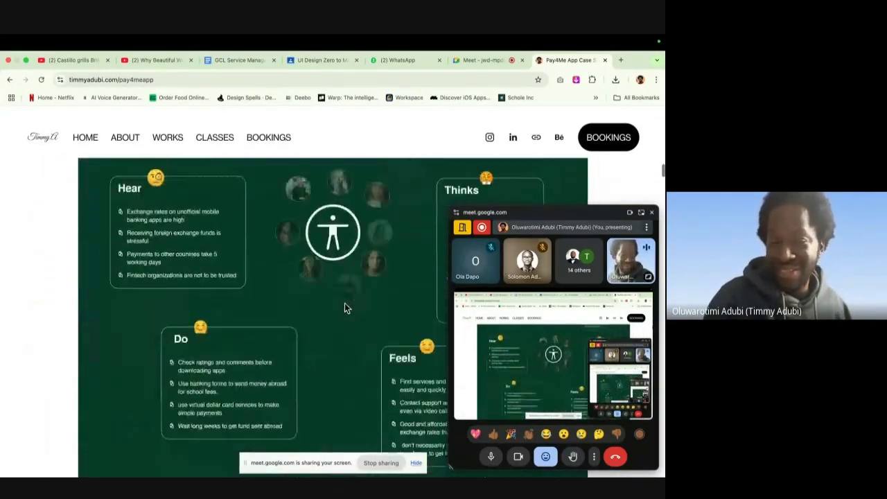
{"action": "scroll", "coordinate": [344, 308], "scroll_direction": "down", "scroll_amount": 12}
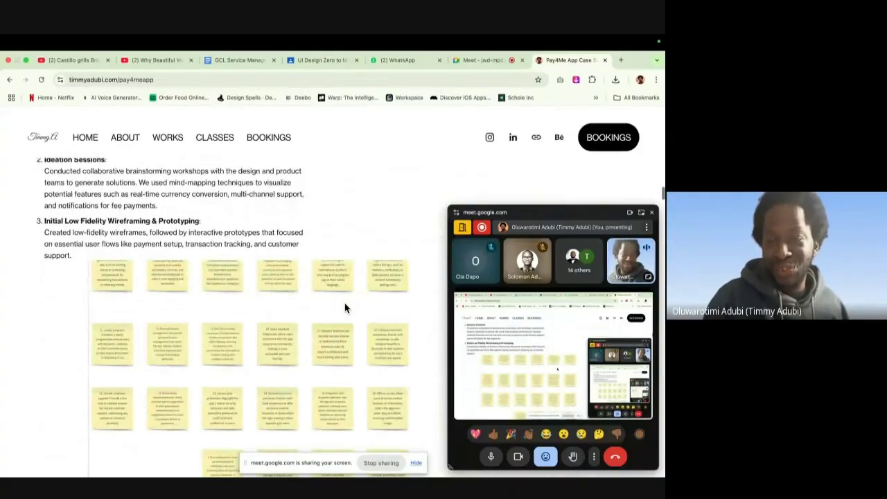
{"action": "scroll", "coordinate": [344, 308], "scroll_direction": "down", "scroll_amount": 12}
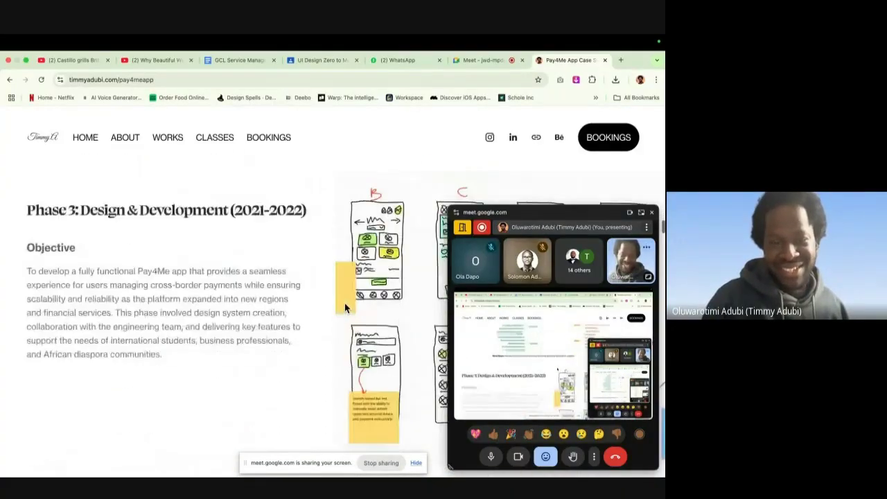
{"action": "scroll", "coordinate": [344, 302], "scroll_direction": "down", "scroll_amount": 12}
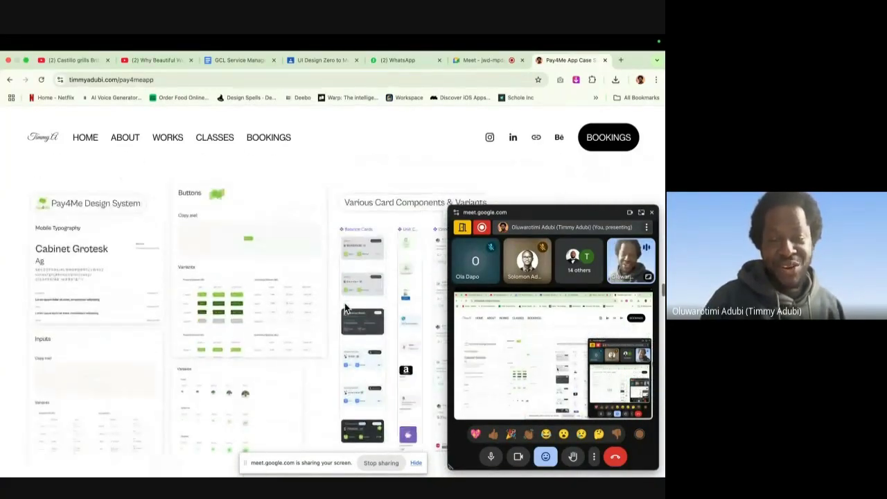
- Examine the Pay4Me case study's design system, organisms, service blueprint, stakeholder management and app mockups
{"action": "scroll", "coordinate": [344, 305], "scroll_direction": "up", "scroll_amount": 5}
{"action": "scroll", "coordinate": [344, 305], "scroll_direction": "down", "scroll_amount": 12}
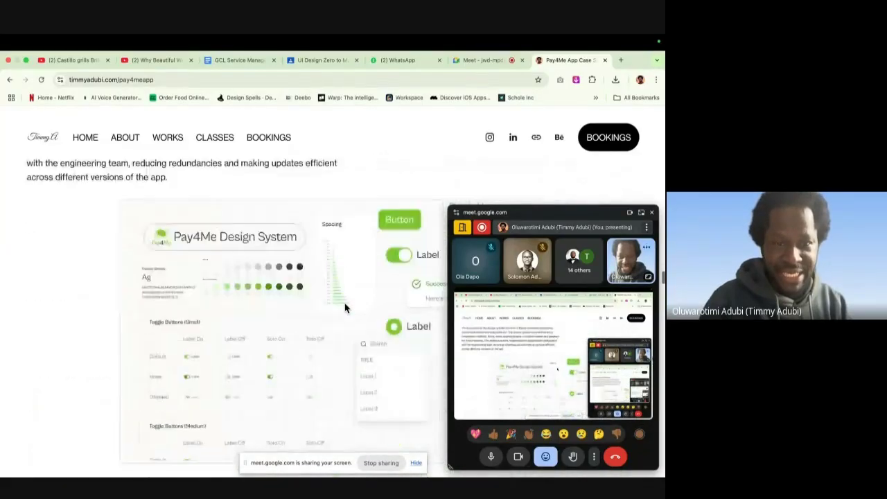
{"action": "scroll", "coordinate": [345, 308], "scroll_direction": "up", "scroll_amount": 3}
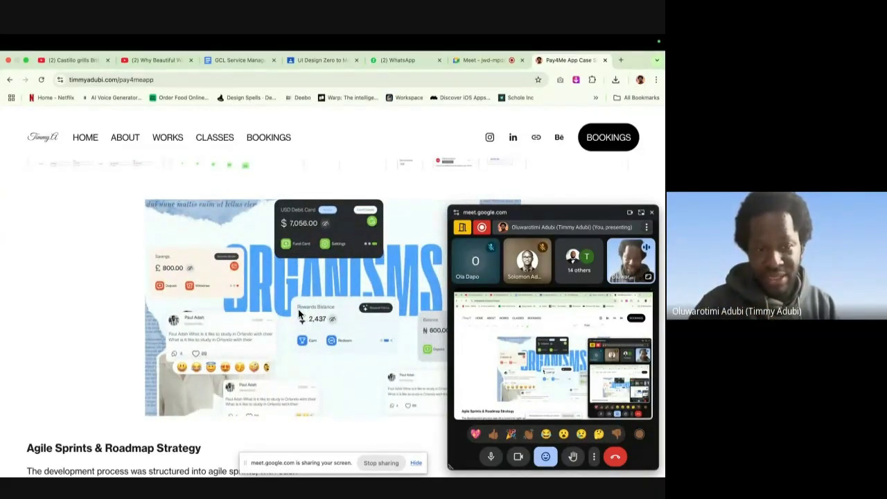
{"action": "scroll", "coordinate": [299, 315], "scroll_direction": "down", "scroll_amount": 1}
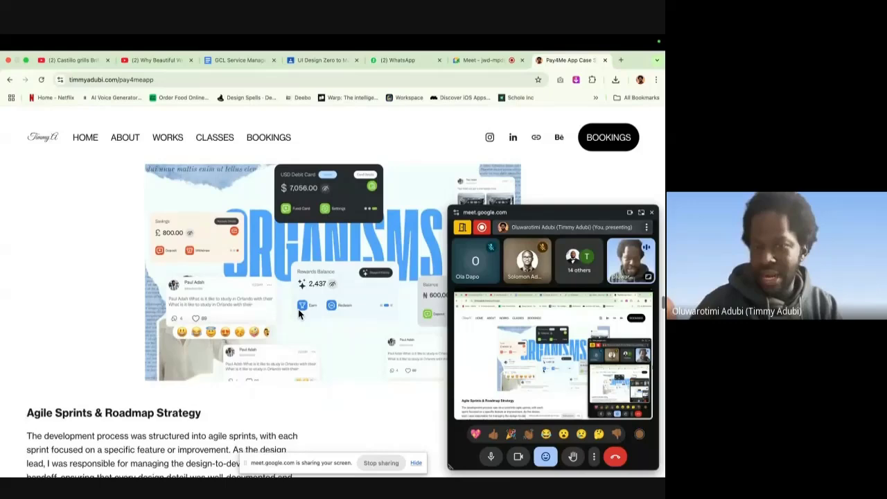
{"action": "scroll", "coordinate": [299, 313], "scroll_direction": "down", "scroll_amount": 8}
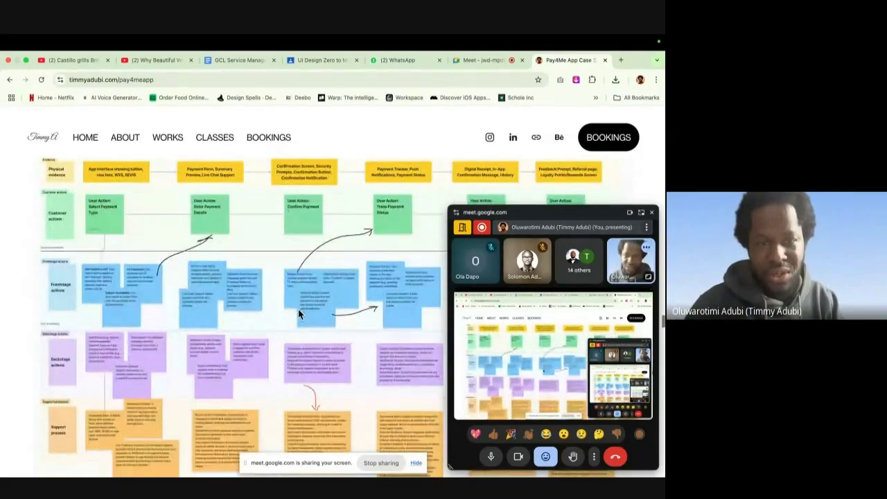
{"action": "scroll", "coordinate": [298, 309], "scroll_direction": "down", "scroll_amount": 20}
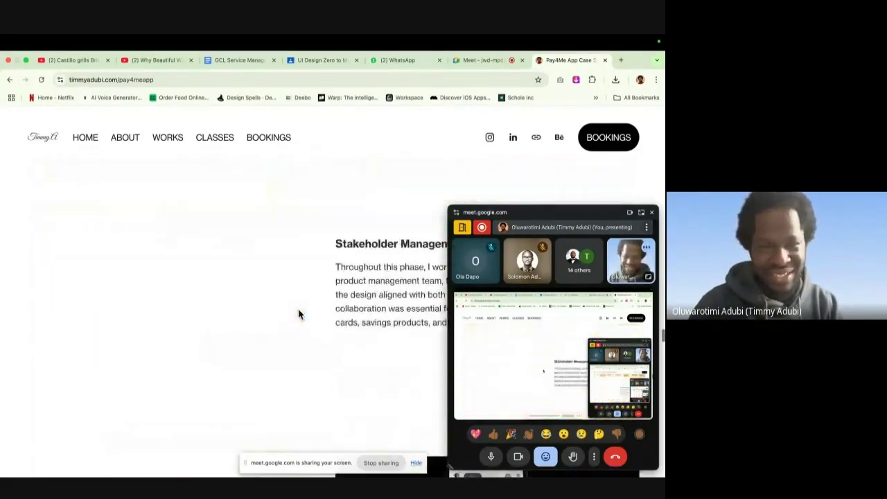
{"action": "scroll", "coordinate": [299, 315], "scroll_direction": "down", "scroll_amount": 10}
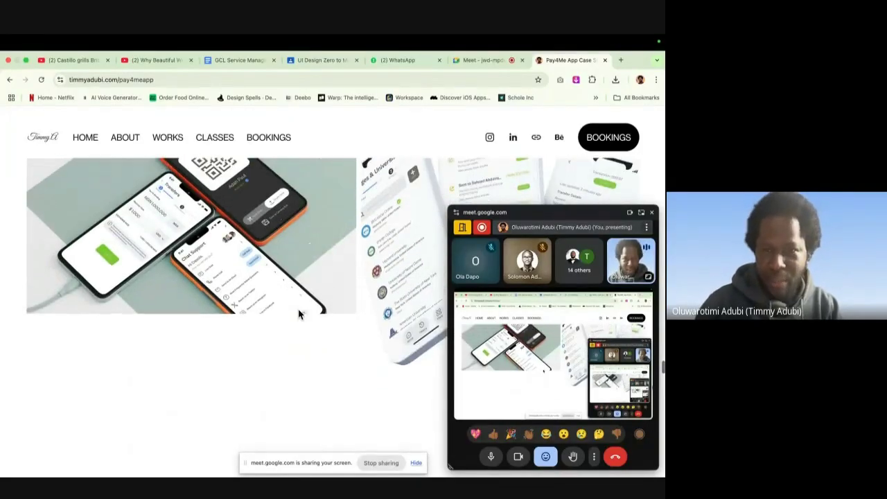
- Close the floating meeting window and continue through the Pay4Me case study to the project architecture and key metrics
{"action": "left_click", "coordinate": [651, 215]}
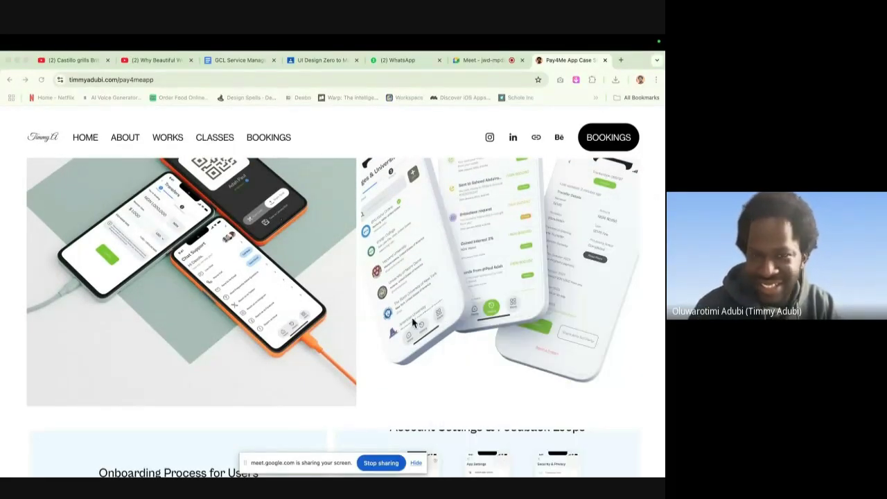
{"action": "scroll", "coordinate": [413, 322], "scroll_direction": "down", "scroll_amount": 7}
{"action": "scroll", "coordinate": [412, 322], "scroll_direction": "down", "scroll_amount": 3}
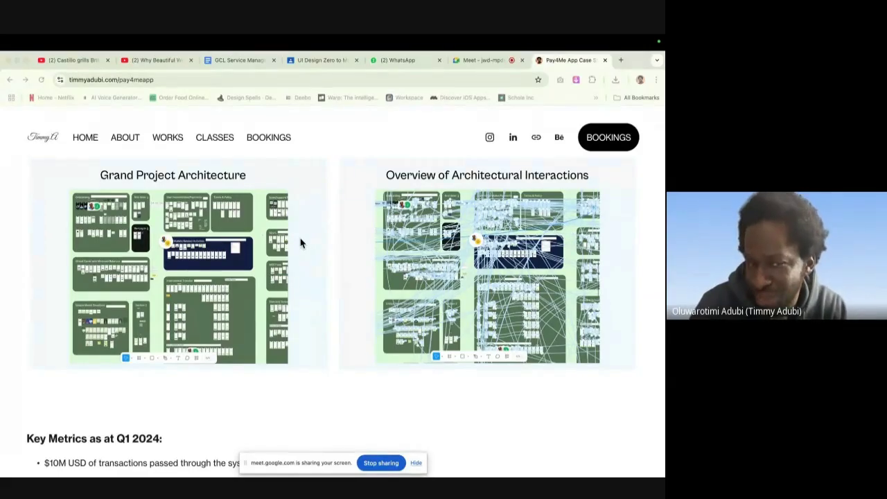
- Revisit the Pay4Me project architecture, switch to the Deebo! Brand Station file in Figma and examine the Lunar Rest packaging on the moodboard
{"action": "scroll", "coordinate": [264, 274], "scroll_direction": "up", "scroll_amount": 3}
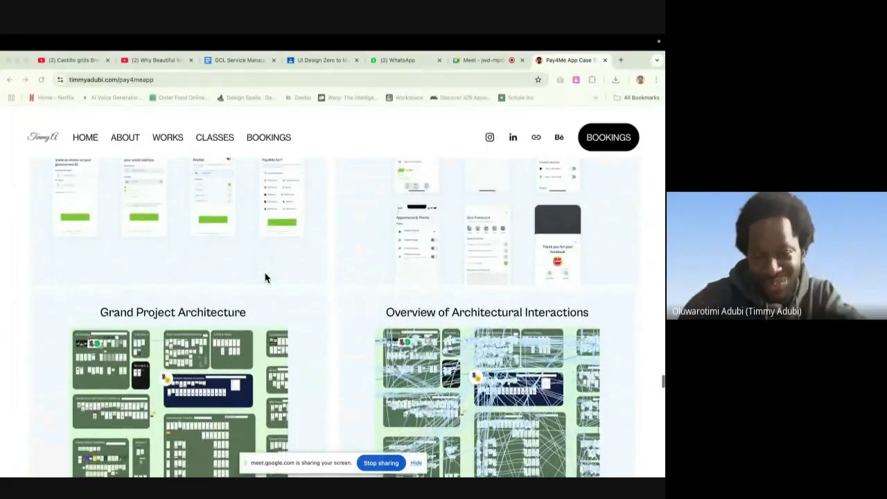
{"action": "scroll", "coordinate": [265, 277], "scroll_direction": "down", "scroll_amount": 2}
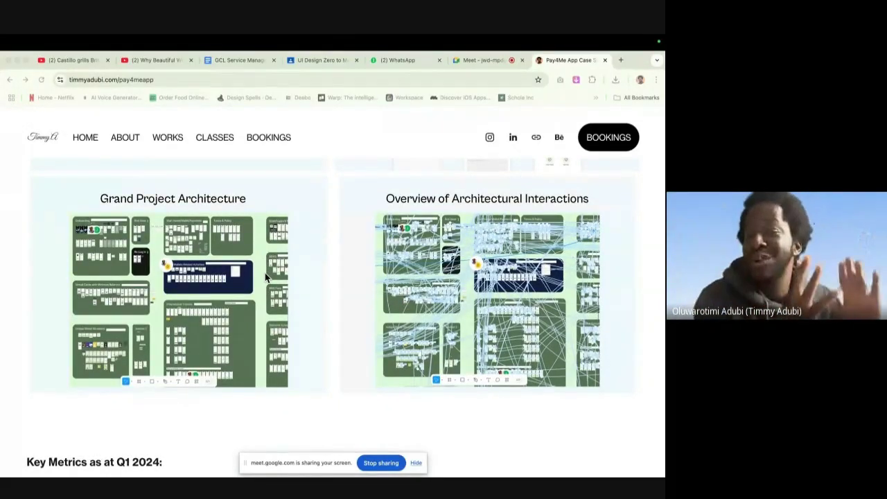
{"action": "key", "text": "super+Tab"}
{"action": "left_click", "coordinate": [69, 61]}
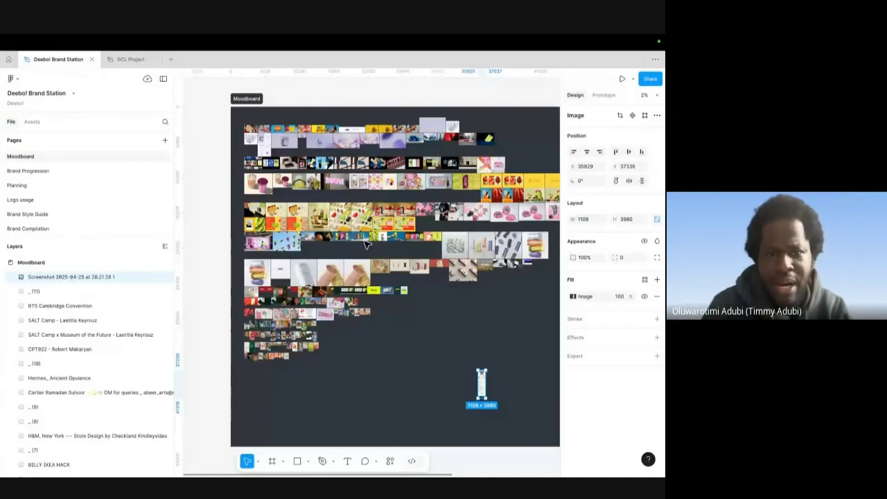
{"action": "scroll", "coordinate": [368, 243], "scroll_direction": "up", "scroll_amount": 10}
{"action": "scroll", "coordinate": [291, 182], "scroll_direction": "down", "scroll_amount": 5}
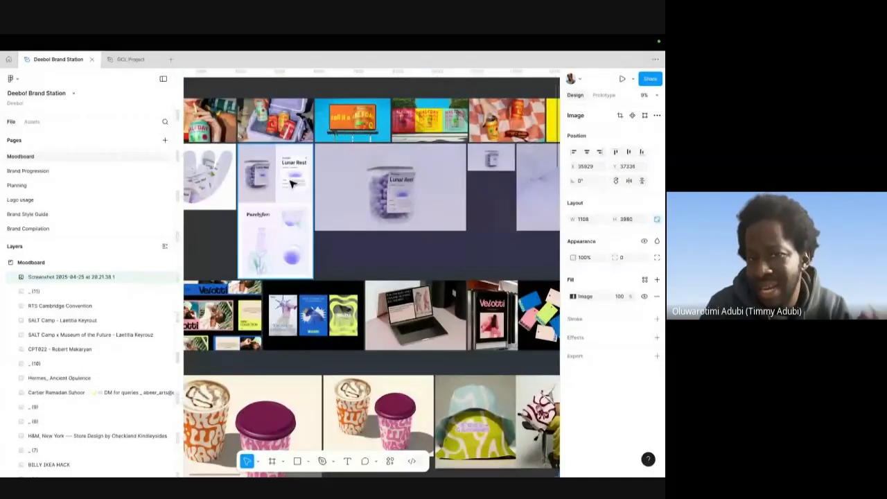
{"action": "scroll", "coordinate": [291, 182], "scroll_direction": "up", "scroll_amount": 1}
{"action": "left_click", "coordinate": [315, 203]}
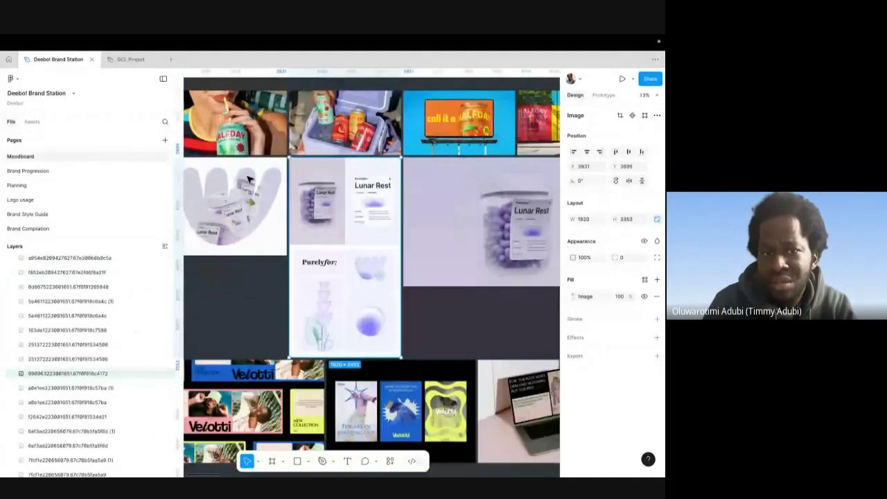
- Examine the patterned bucket hat, tote bag and coffee cup branding images on the moodboard
{"action": "scroll", "coordinate": [268, 260], "scroll_direction": "down", "scroll_amount": 4}
{"action": "left_click", "coordinate": [316, 258]}
{"action": "scroll", "coordinate": [317, 257], "scroll_direction": "up", "scroll_amount": 5}
{"action": "scroll", "coordinate": [316, 258], "scroll_direction": "right", "scroll_amount": 10}
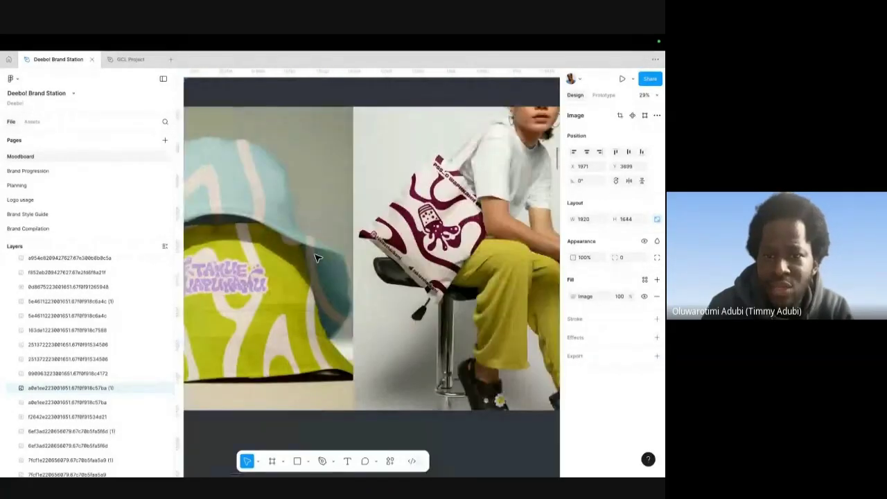
{"action": "scroll", "coordinate": [316, 257], "scroll_direction": "left", "scroll_amount": 3}
{"action": "scroll", "coordinate": [315, 258], "scroll_direction": "up", "scroll_amount": 2}
{"action": "scroll", "coordinate": [315, 258], "scroll_direction": "down", "scroll_amount": 2}
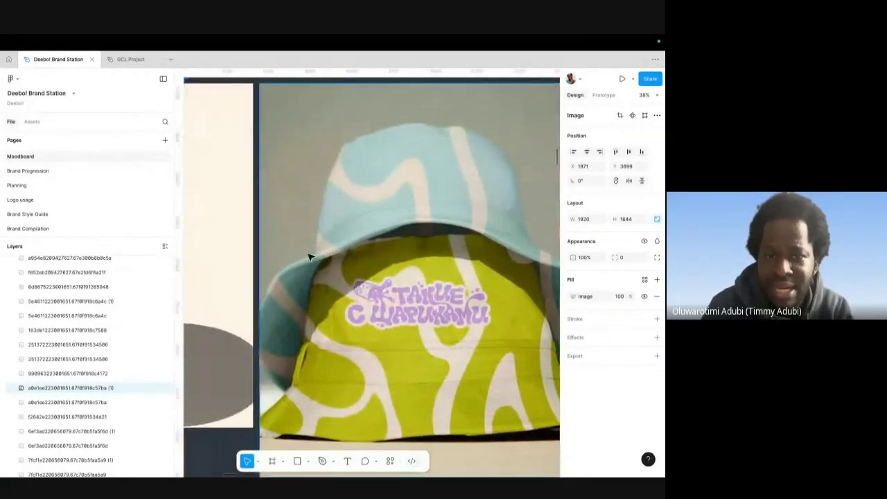
{"action": "scroll", "coordinate": [350, 238], "scroll_direction": "down", "scroll_amount": 3}
{"action": "scroll", "coordinate": [351, 236], "scroll_direction": "down", "scroll_amount": 5}
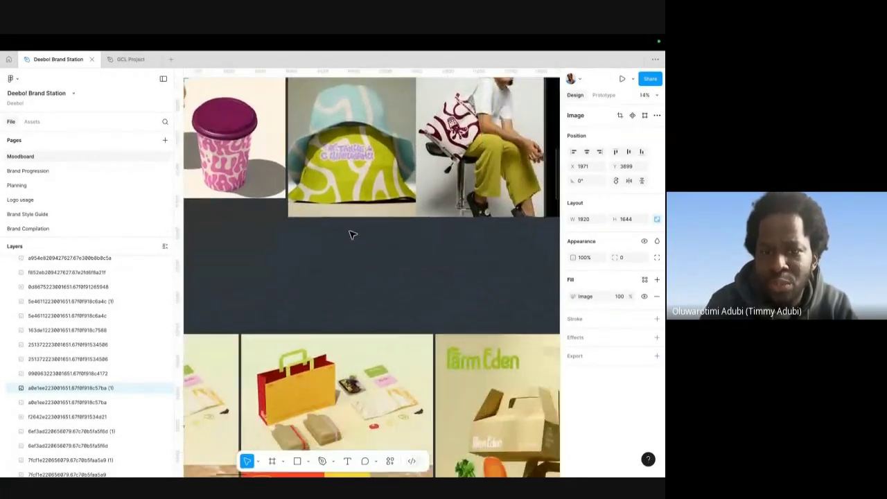
- Examine the Farm Eden boxes, bottles and layouts on the moodboard, along with the neighbouring Polarwise product images
{"action": "scroll", "coordinate": [351, 235], "scroll_direction": "up", "scroll_amount": 3}
{"action": "scroll", "coordinate": [351, 237], "scroll_direction": "right", "scroll_amount": 3}
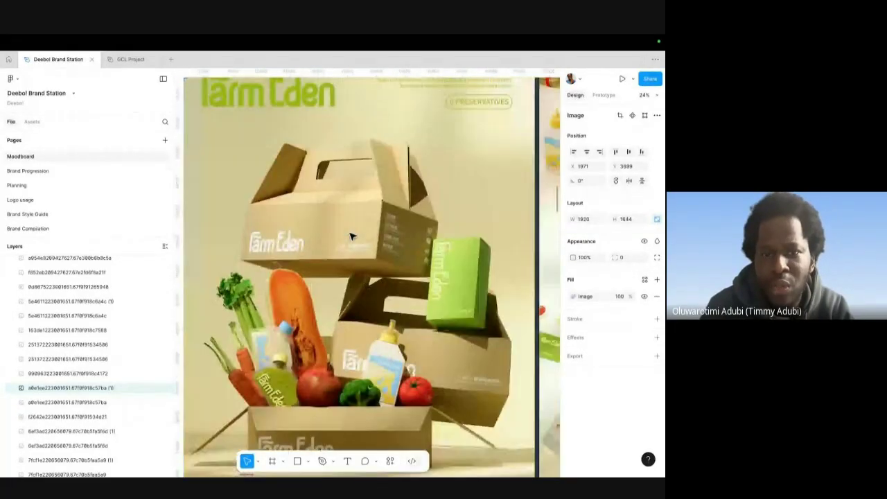
{"action": "scroll", "coordinate": [351, 237], "scroll_direction": "down", "scroll_amount": 2}
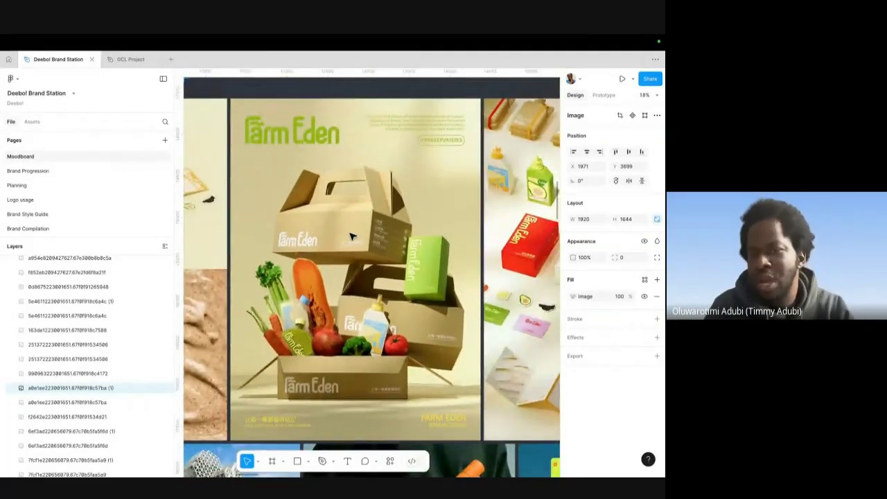
{"action": "scroll", "coordinate": [351, 237], "scroll_direction": "down", "scroll_amount": 4}
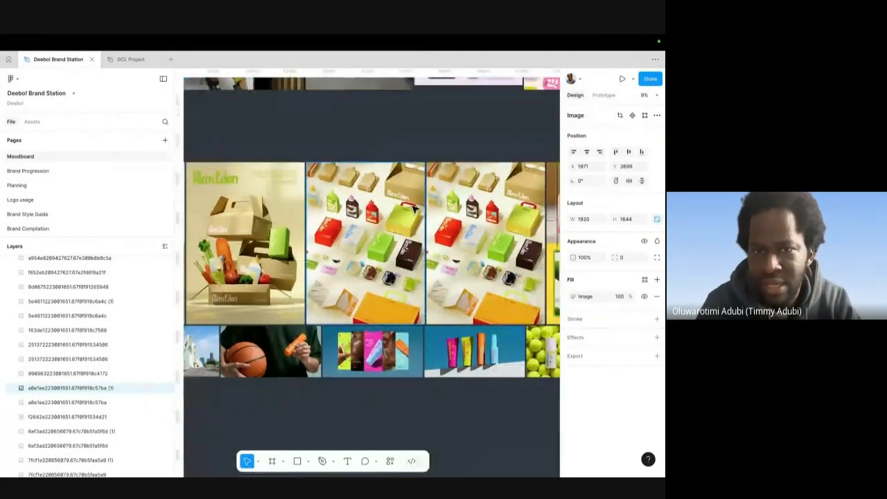
{"action": "scroll", "coordinate": [406, 211], "scroll_direction": "up", "scroll_amount": 6}
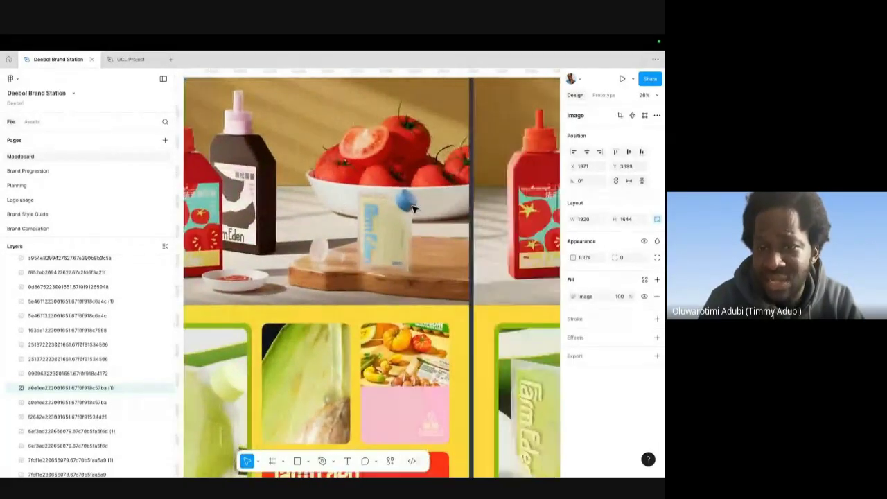
{"action": "scroll", "coordinate": [412, 208], "scroll_direction": "down", "scroll_amount": 4}
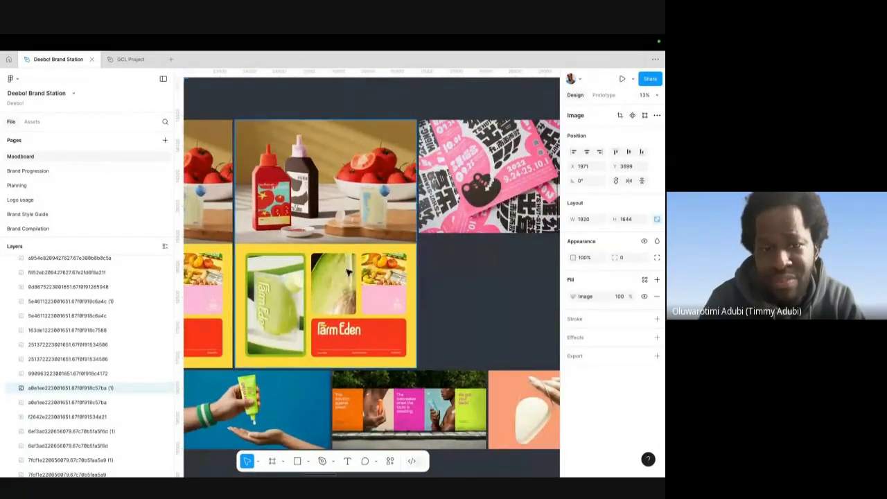
{"action": "scroll", "coordinate": [347, 253], "scroll_direction": "left", "scroll_amount": 2}
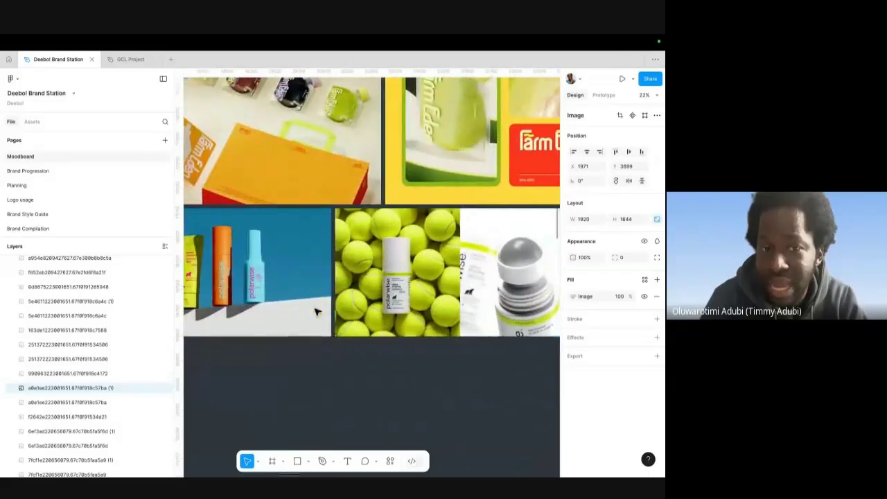
- Select the image of stacked VIVIX canisters on the moodboard and inspect its typography and colours up close
{"action": "scroll", "coordinate": [374, 287], "scroll_direction": "down", "scroll_amount": 8}
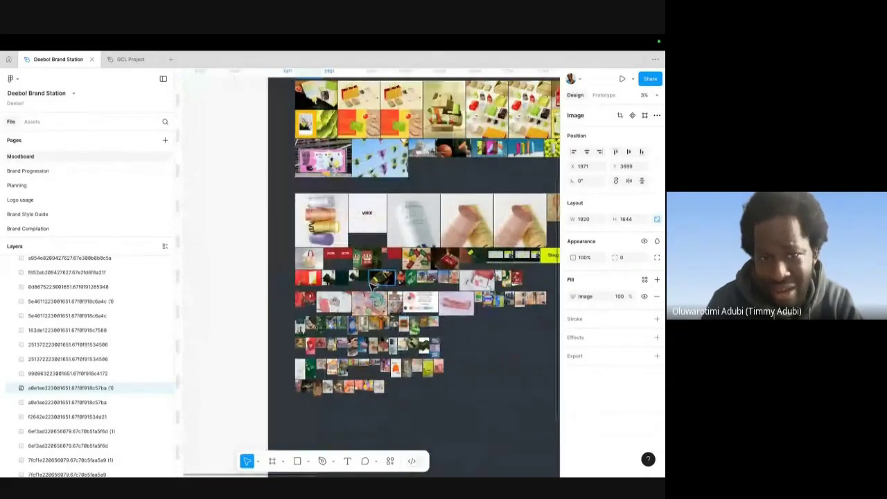
{"action": "scroll", "coordinate": [334, 228], "scroll_direction": "up", "scroll_amount": 5}
{"action": "left_click", "coordinate": [378, 220]}
{"action": "scroll", "coordinate": [378, 220], "scroll_direction": "up", "scroll_amount": 1}
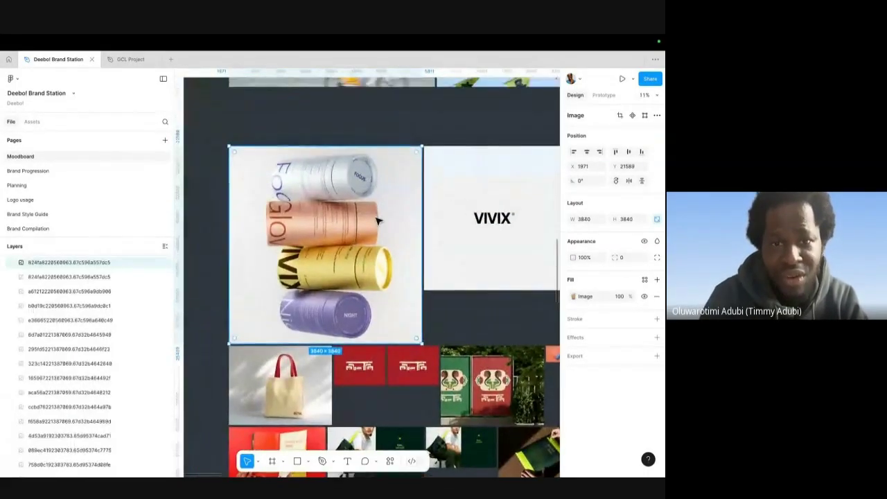
{"action": "scroll", "coordinate": [378, 220], "scroll_direction": "up", "scroll_amount": 3}
{"action": "scroll", "coordinate": [377, 220], "scroll_direction": "down", "scroll_amount": 1}
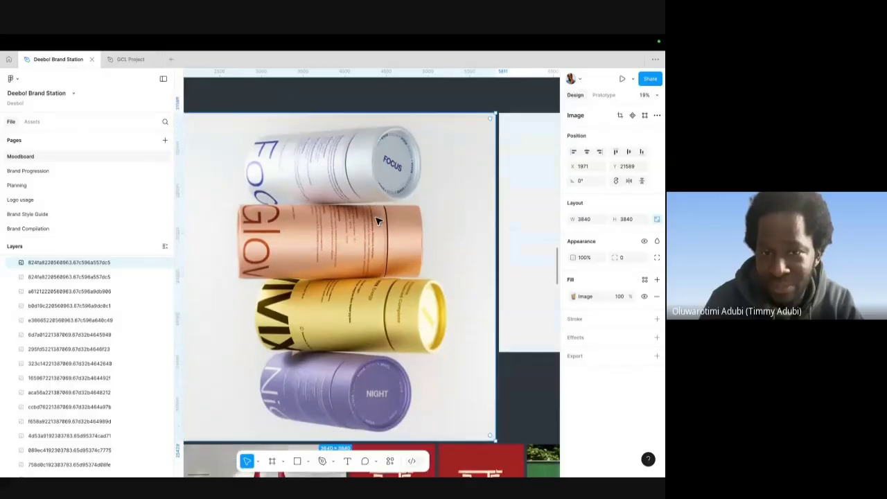
{"action": "scroll", "coordinate": [377, 220], "scroll_direction": "up", "scroll_amount": 3}
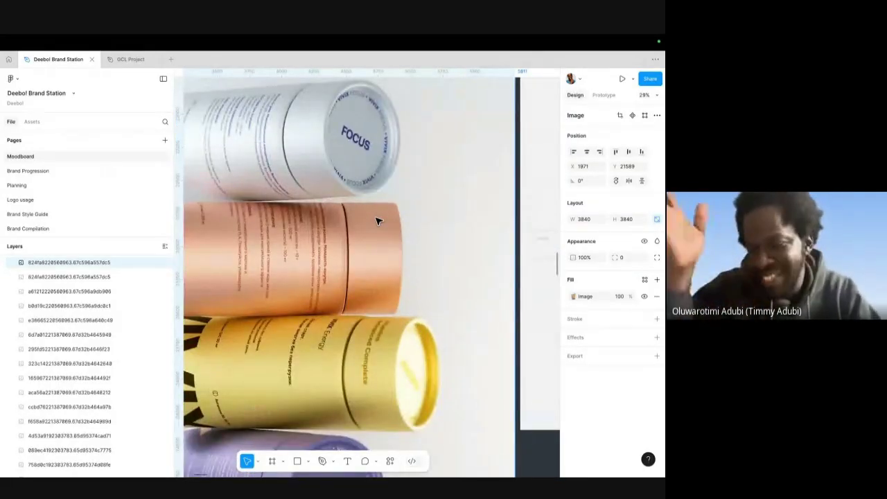
{"action": "scroll", "coordinate": [378, 220], "scroll_direction": "down", "scroll_amount": 5}
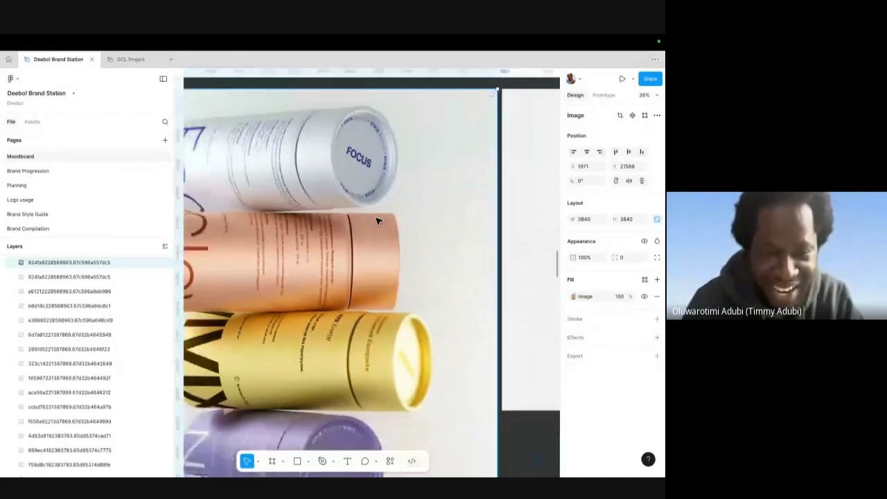
- Survey the Crochetree branding and the lower moodboard rows, and inspect the pink GLOW canister up close
{"action": "scroll", "coordinate": [308, 251], "scroll_direction": "down", "scroll_amount": 5}
{"action": "scroll", "coordinate": [308, 251], "scroll_direction": "up", "scroll_amount": 2}
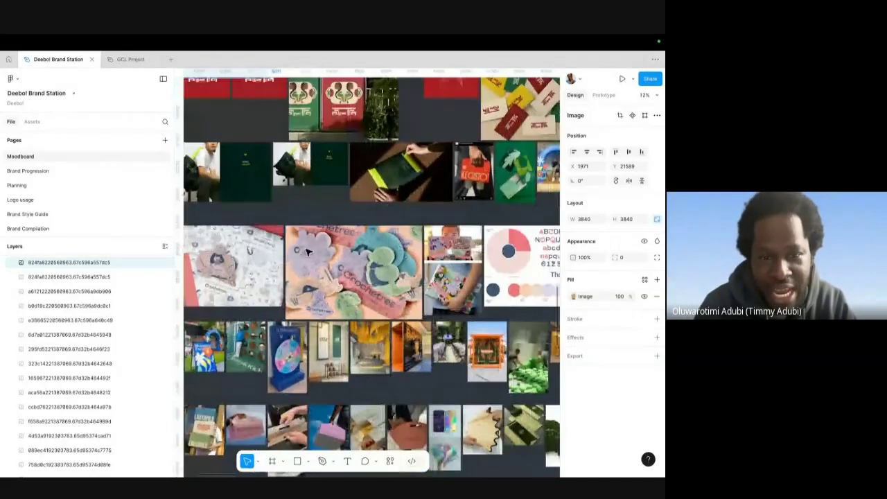
{"action": "scroll", "coordinate": [308, 251], "scroll_direction": "up", "scroll_amount": 5}
{"action": "scroll", "coordinate": [308, 251], "scroll_direction": "down", "scroll_amount": 5}
{"action": "scroll", "coordinate": [451, 166], "scroll_direction": "up", "scroll_amount": 6}
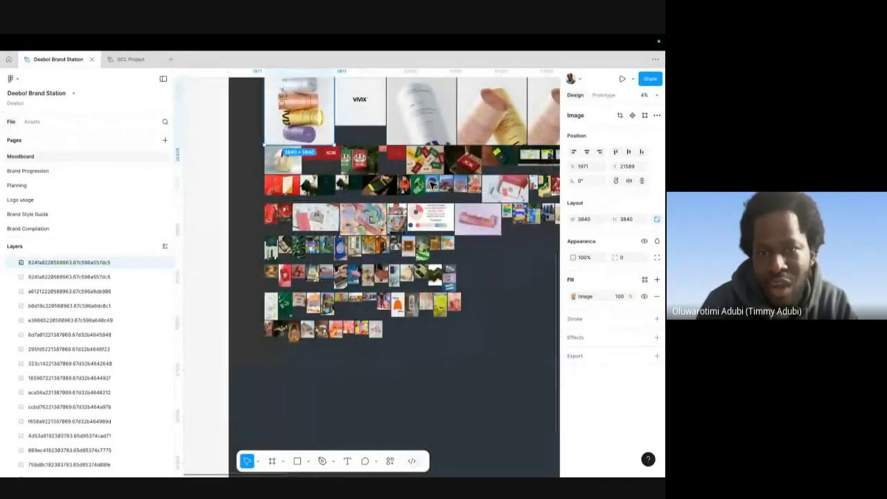
{"action": "scroll", "coordinate": [451, 166], "scroll_direction": "down", "scroll_amount": 5}
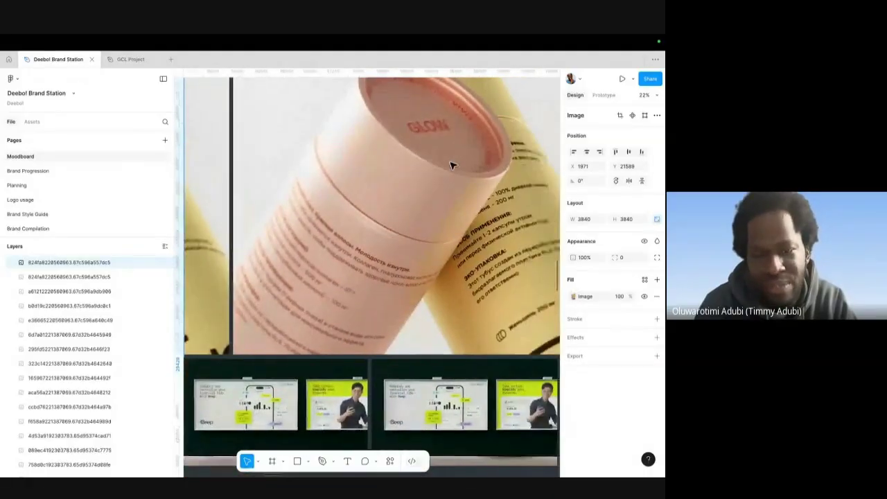
- Examine the Beep billboard mockups and yellow logo image on the moodboard
{"action": "scroll", "coordinate": [368, 246], "scroll_direction": "up", "scroll_amount": 8}
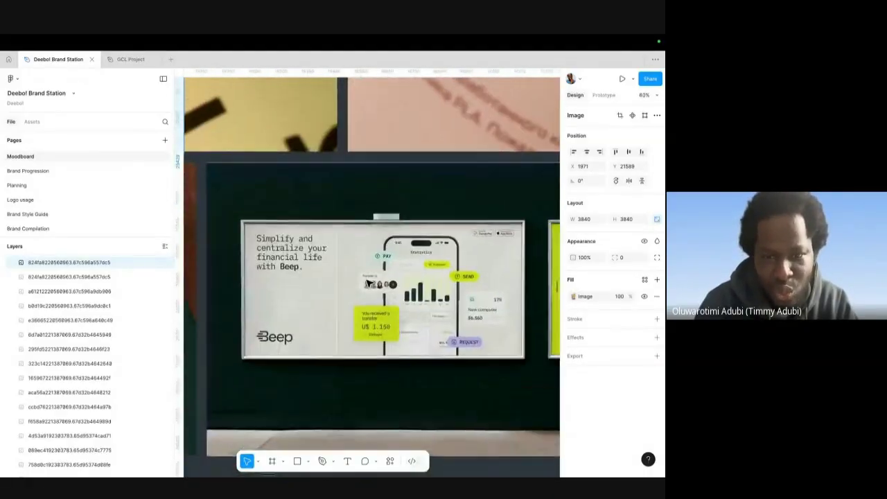
{"action": "scroll", "coordinate": [368, 283], "scroll_direction": "down", "scroll_amount": 5}
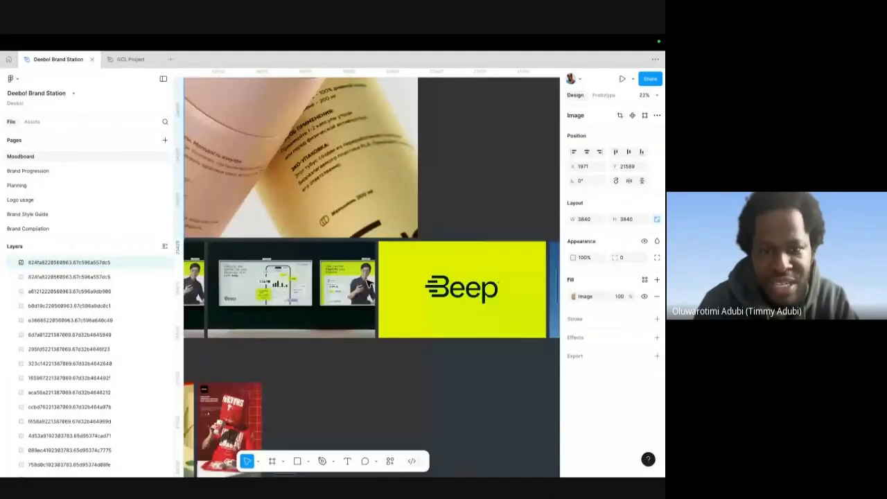
{"action": "scroll", "coordinate": [528, 268], "scroll_direction": "down", "scroll_amount": 3}
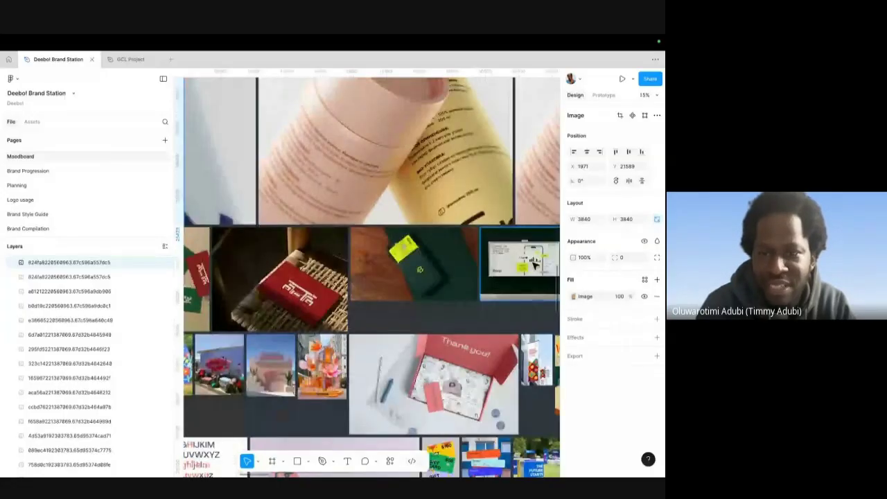
{"action": "scroll", "coordinate": [528, 268], "scroll_direction": "up", "scroll_amount": 8}
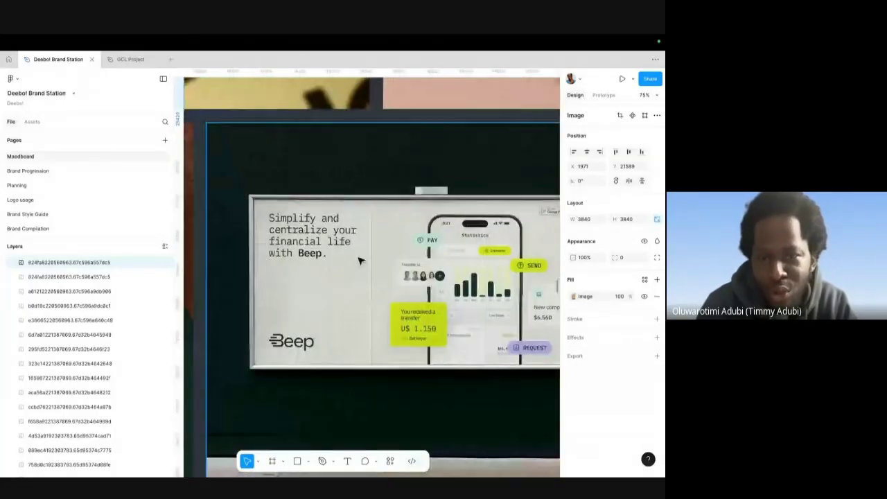
{"action": "scroll", "coordinate": [492, 272], "scroll_direction": "right", "scroll_amount": 4}
{"action": "scroll", "coordinate": [419, 281], "scroll_direction": "down", "scroll_amount": 3}
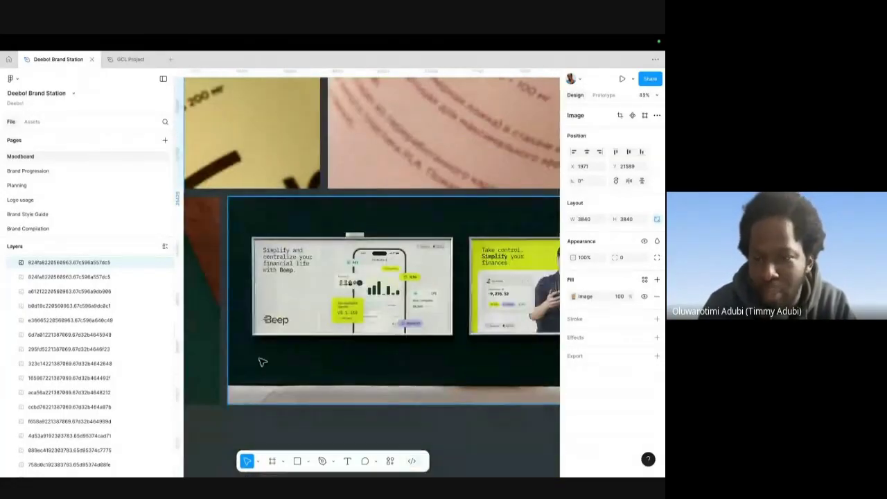
{"action": "scroll", "coordinate": [455, 366], "scroll_direction": "down", "scroll_amount": 10}
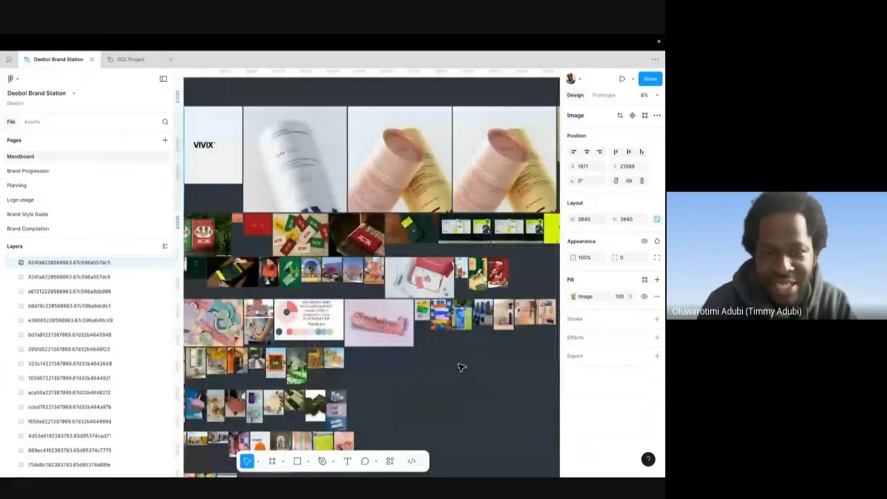
- Examine the New Balance banner display and the Lastmile, Rich & Creamy and other packaging images on the moodboard
{"action": "scroll", "coordinate": [462, 367], "scroll_direction": "left", "scroll_amount": 4}
{"action": "scroll", "coordinate": [416, 354], "scroll_direction": "down", "scroll_amount": 1}
{"action": "scroll", "coordinate": [320, 323], "scroll_direction": "up", "scroll_amount": 10}
{"action": "scroll", "coordinate": [313, 245], "scroll_direction": "up", "scroll_amount": 2}
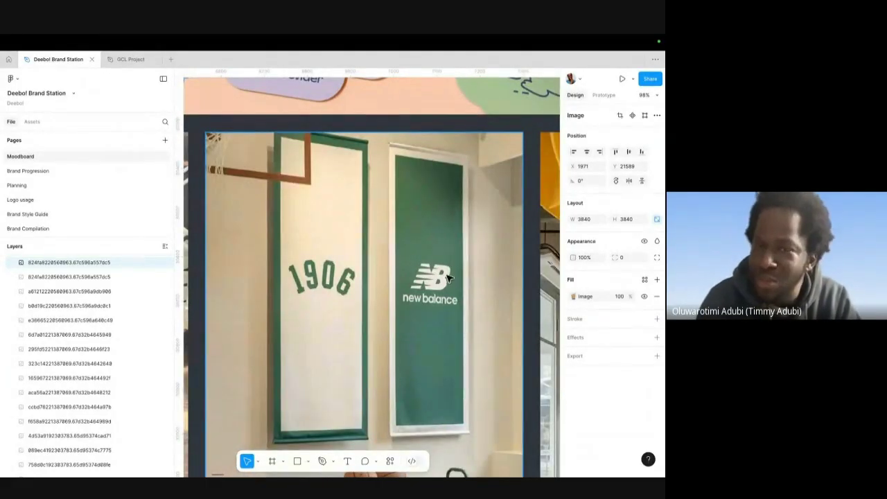
{"action": "scroll", "coordinate": [299, 250], "scroll_direction": "down", "scroll_amount": 10}
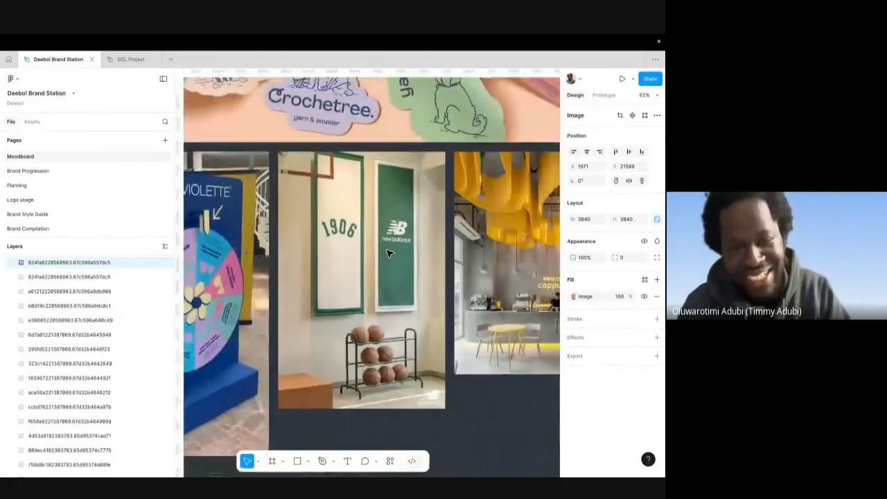
{"action": "scroll", "coordinate": [405, 285], "scroll_direction": "up", "scroll_amount": 5}
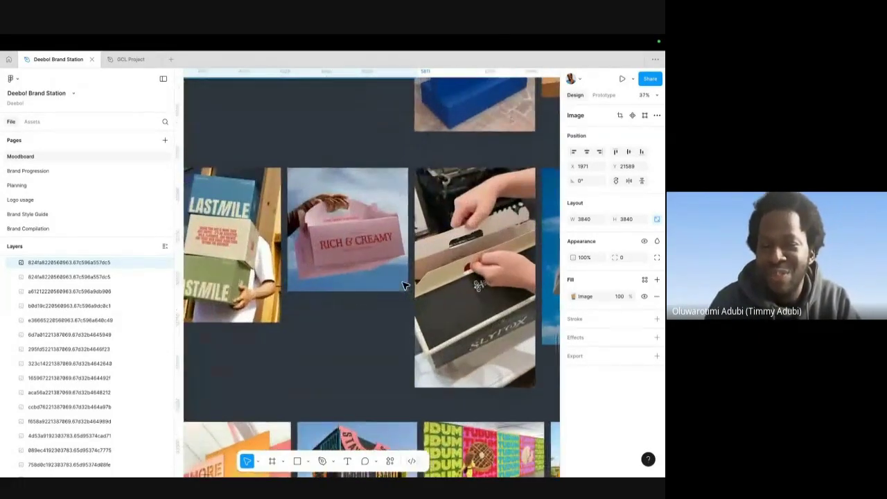
{"action": "scroll", "coordinate": [406, 284], "scroll_direction": "down", "scroll_amount": 4}
{"action": "scroll", "coordinate": [405, 284], "scroll_direction": "down", "scroll_amount": 8}
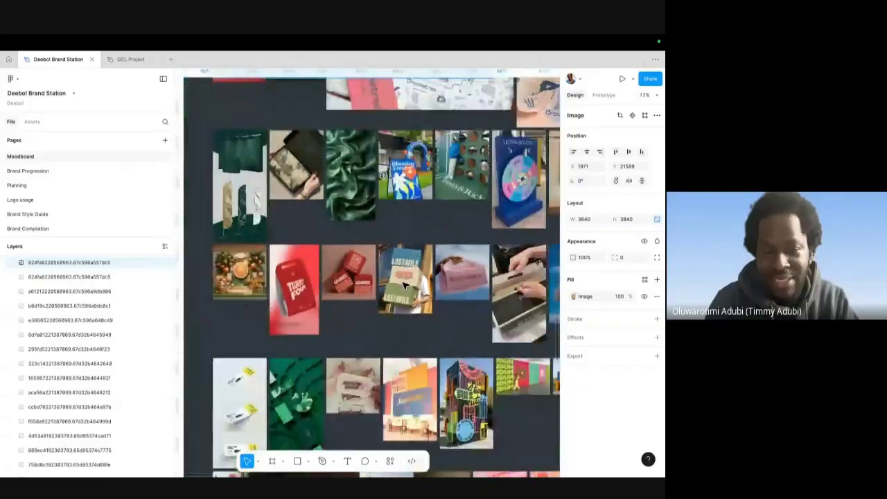
- Go to an empty area of the moodboard frame and run the Iconify plugin
{"action": "scroll", "coordinate": [406, 284], "scroll_direction": "down", "scroll_amount": 4}
{"action": "scroll", "coordinate": [328, 312], "scroll_direction": "right", "scroll_amount": 3}
{"action": "scroll", "coordinate": [364, 303], "scroll_direction": "down", "scroll_amount": 5}
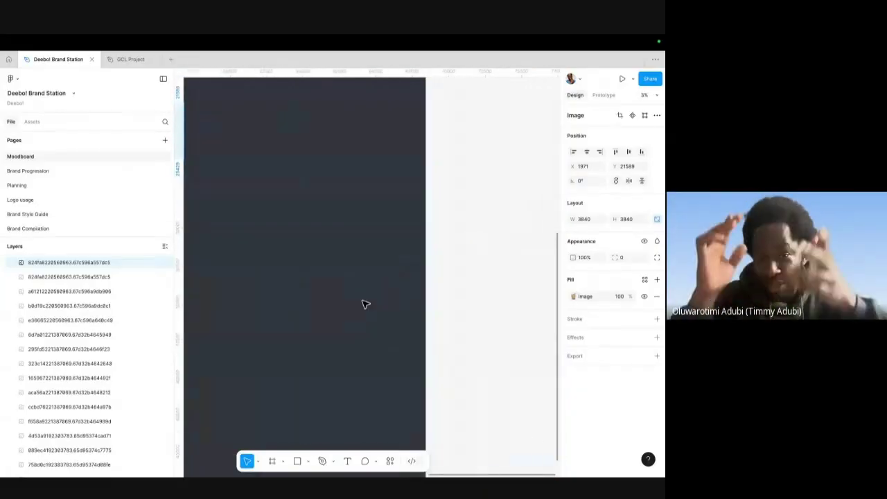
{"action": "scroll", "coordinate": [413, 295], "scroll_direction": "left", "scroll_amount": 5}
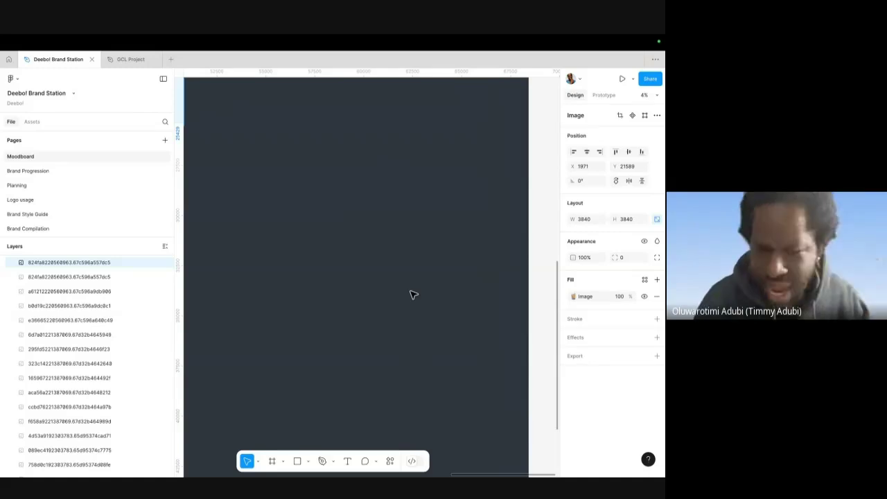
{"action": "key", "text": "ctrl+alt+p"}
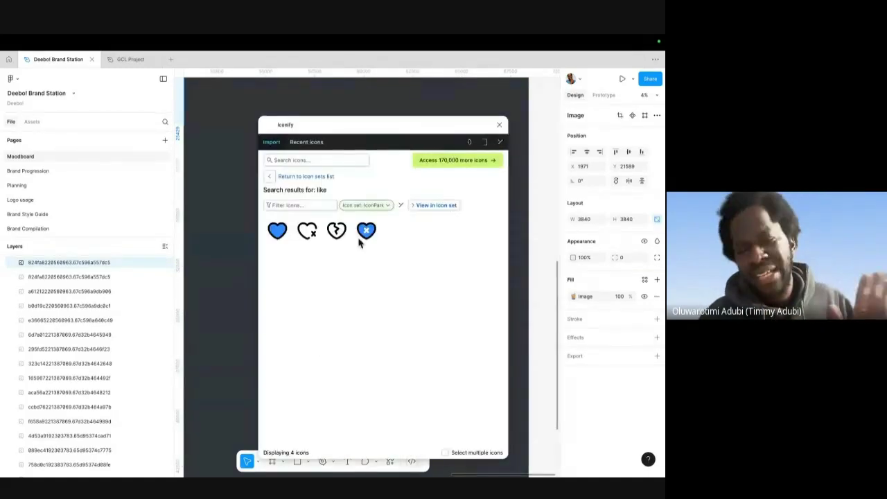
- Search Iconify for emojis and return to the icon sets list
{"action": "left_click", "coordinate": [313, 160]}
{"action": "type", "text": "emojis"}
{"action": "key", "text": "Return"}
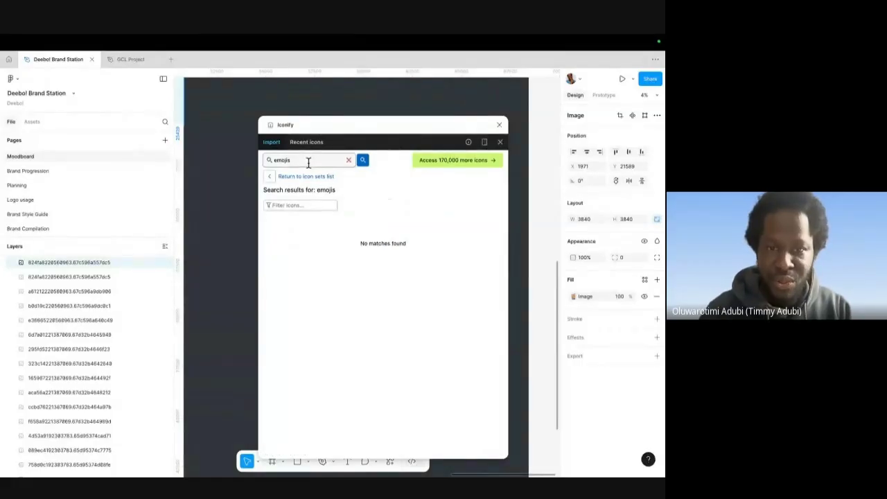
{"action": "left_click", "coordinate": [293, 177]}
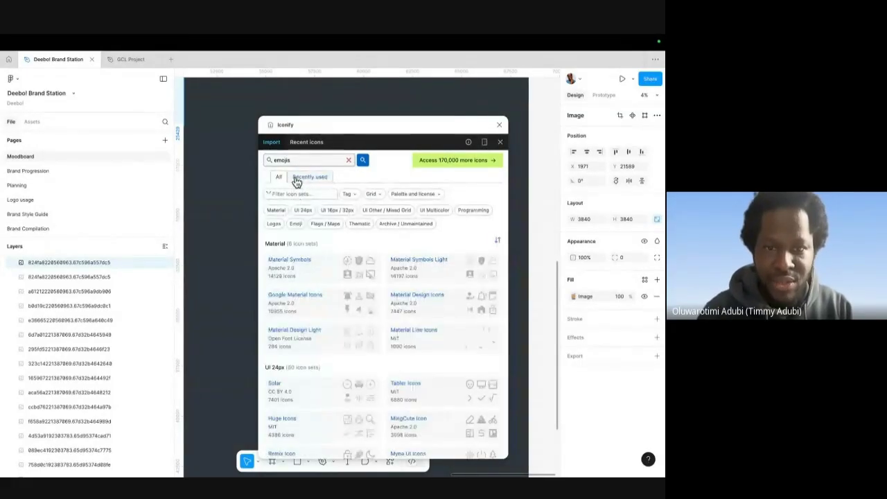
- Search Iconify for emoji and browse through the pages of matching icons
{"action": "key", "text": "BackSpace"}
{"action": "key", "text": "Return"}
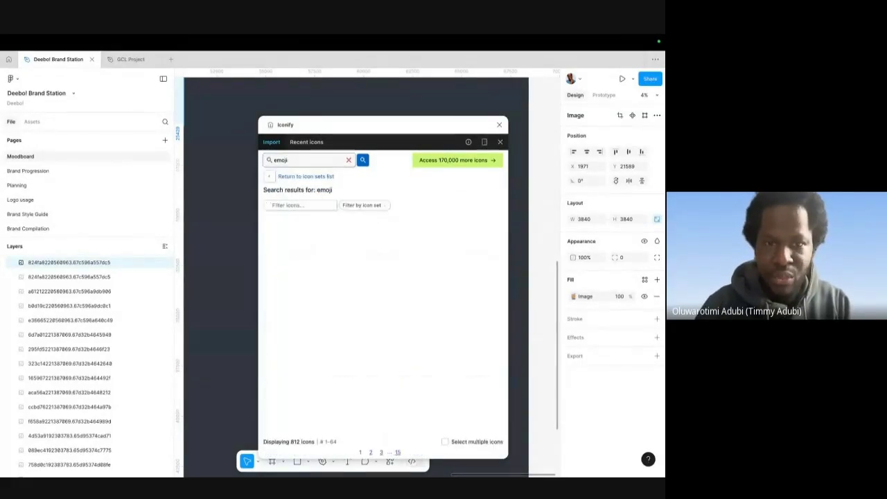
{"action": "scroll", "coordinate": [378, 340], "scroll_direction": "down", "scroll_amount": 5}
{"action": "scroll", "coordinate": [377, 325], "scroll_direction": "up", "scroll_amount": 5}
{"action": "scroll", "coordinate": [386, 333], "scroll_direction": "down", "scroll_amount": 10}
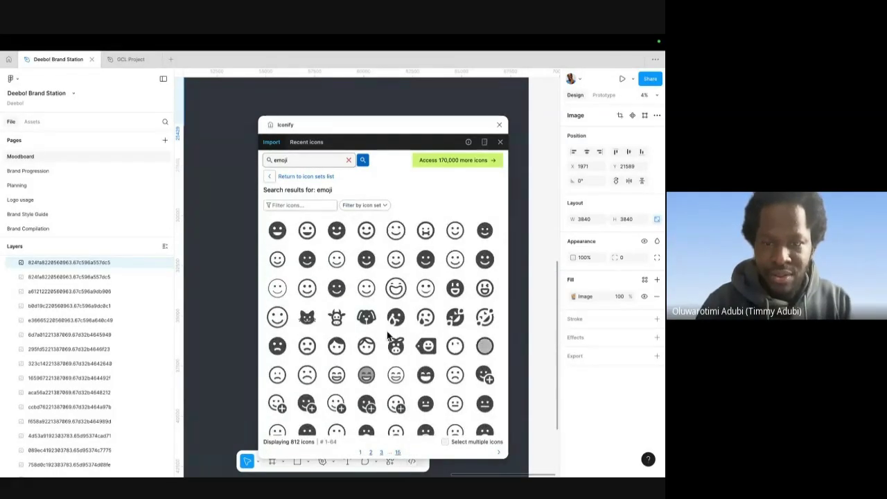
{"action": "scroll", "coordinate": [387, 335], "scroll_direction": "down", "scroll_amount": 12}
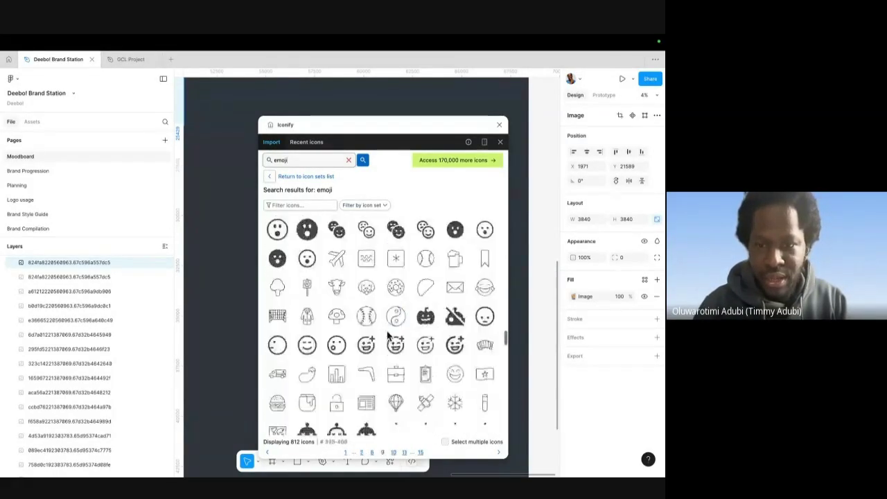
{"action": "scroll", "coordinate": [387, 335], "scroll_direction": "up", "scroll_amount": 4}
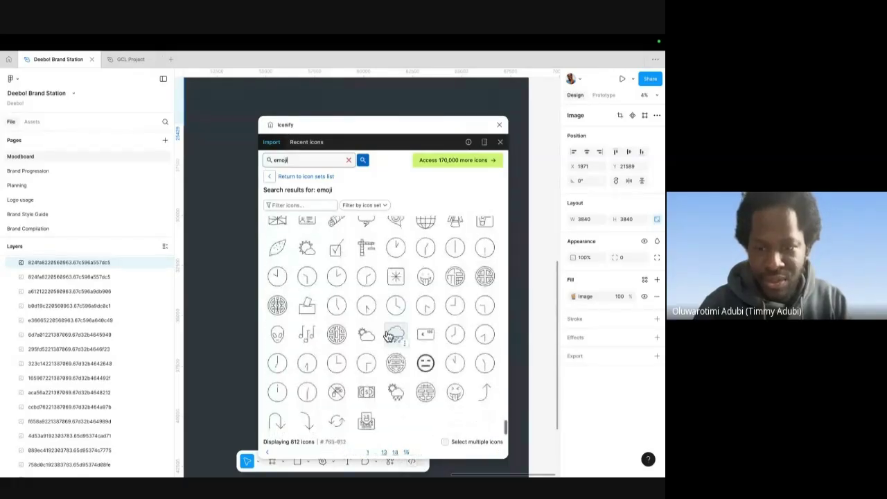
{"action": "scroll", "coordinate": [387, 335], "scroll_direction": "up", "scroll_amount": 8}
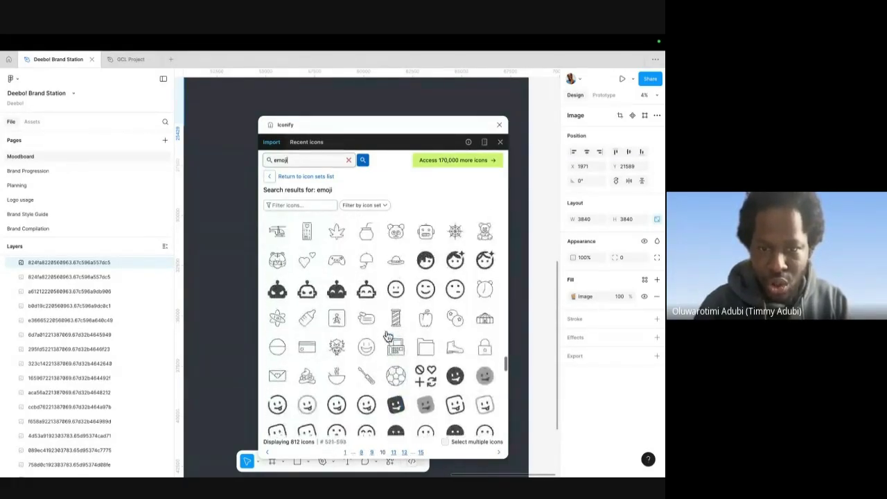
{"action": "scroll", "coordinate": [388, 340], "scroll_direction": "up", "scroll_amount": 13}
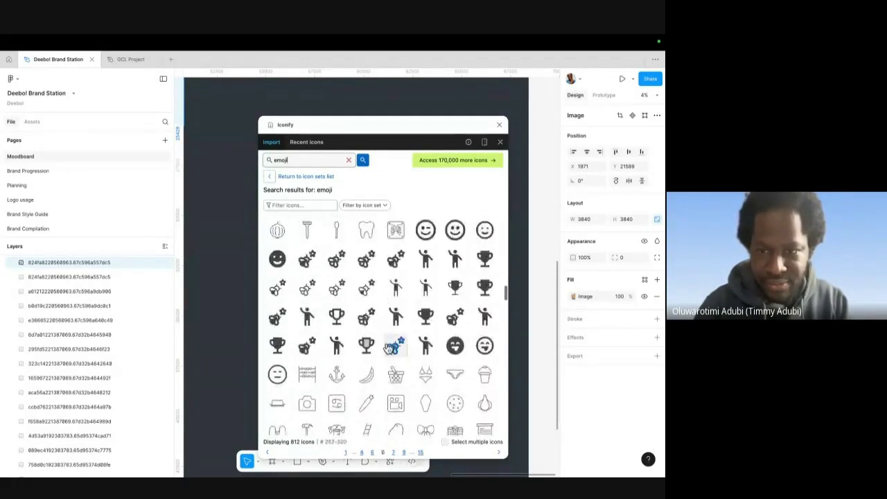
- Search Iconify for smiley and look through the matching face icons
{"action": "double_click", "coordinate": [300, 160]}
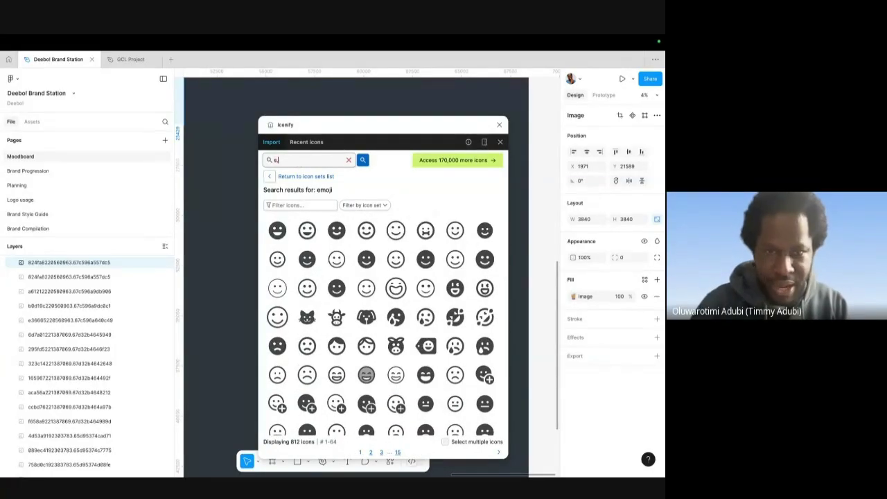
{"action": "type", "text": "smiley"}
{"action": "key", "text": "Return"}
{"action": "scroll", "coordinate": [330, 238], "scroll_direction": "down", "scroll_amount": 5}
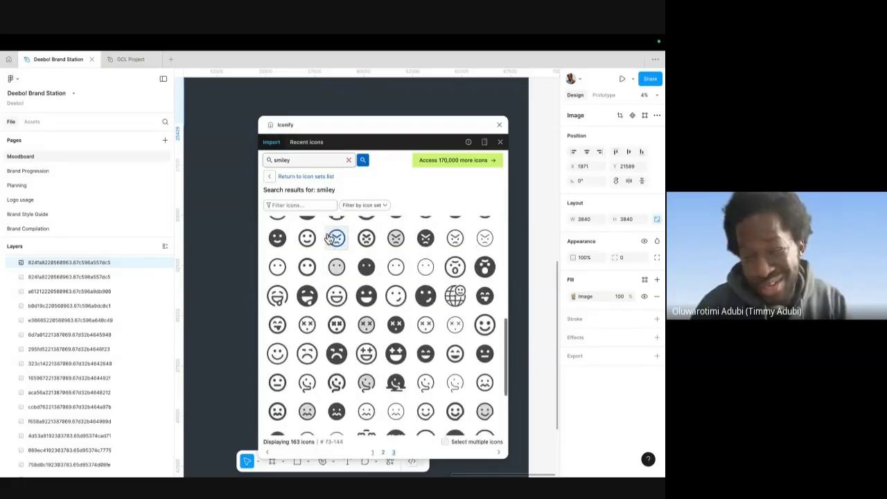
{"action": "scroll", "coordinate": [330, 238], "scroll_direction": "down", "scroll_amount": 3}
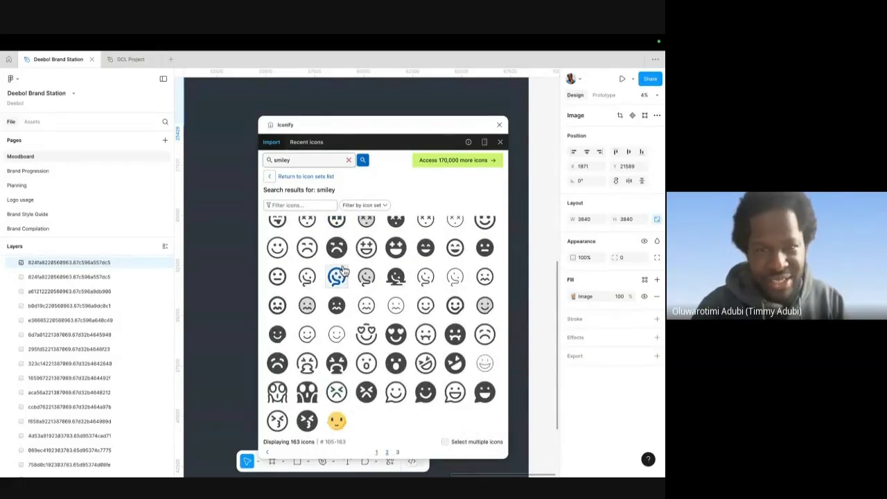
- Return to the full list of icon sets and browse it down to the Emoji and Flags / Maps categories
{"action": "left_click", "coordinate": [270, 176]}
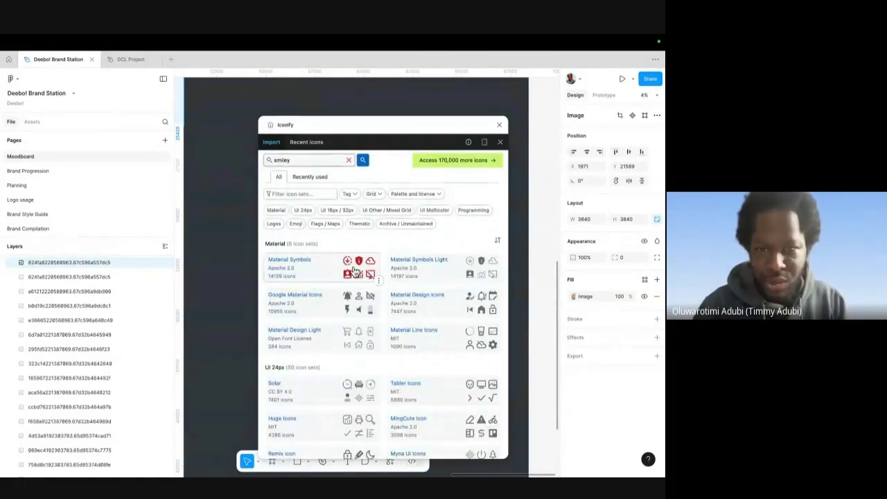
{"action": "scroll", "coordinate": [355, 271], "scroll_direction": "down", "scroll_amount": 5}
{"action": "scroll", "coordinate": [355, 270], "scroll_direction": "up", "scroll_amount": 5}
{"action": "scroll", "coordinate": [395, 343], "scroll_direction": "down", "scroll_amount": 10}
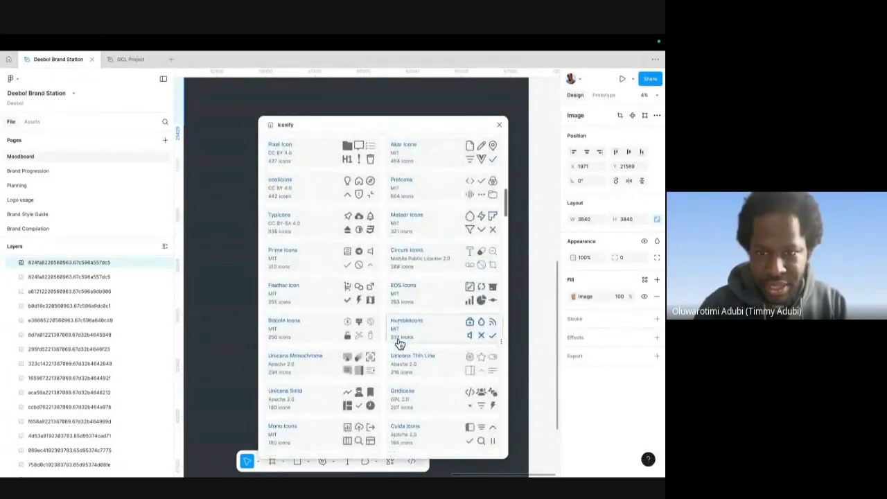
{"action": "scroll", "coordinate": [399, 345], "scroll_direction": "down", "scroll_amount": 8}
{"action": "scroll", "coordinate": [399, 344], "scroll_direction": "down", "scroll_amount": 10}
{"action": "scroll", "coordinate": [399, 344], "scroll_direction": "down", "scroll_amount": 8}
{"action": "scroll", "coordinate": [350, 263], "scroll_direction": "down", "scroll_amount": 6}
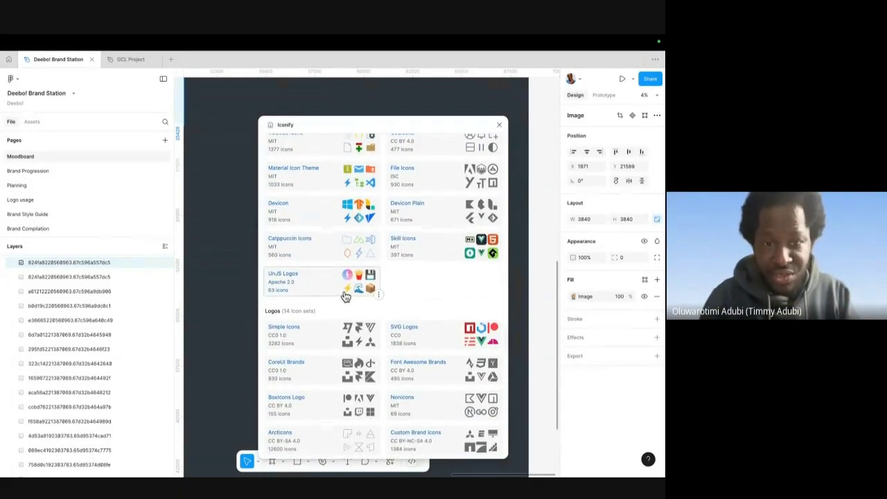
{"action": "scroll", "coordinate": [342, 296], "scroll_direction": "down", "scroll_amount": 8}
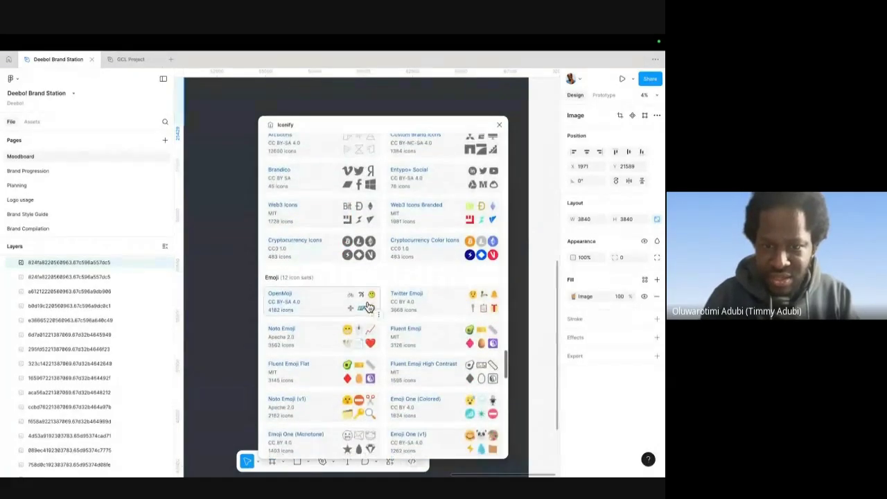
{"action": "scroll", "coordinate": [368, 307], "scroll_direction": "down", "scroll_amount": 1}
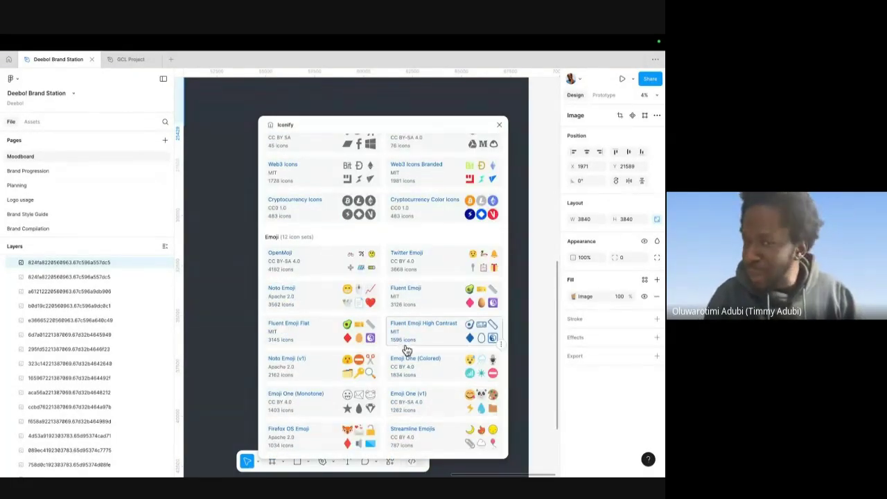
{"action": "scroll", "coordinate": [410, 353], "scroll_direction": "down", "scroll_amount": 4}
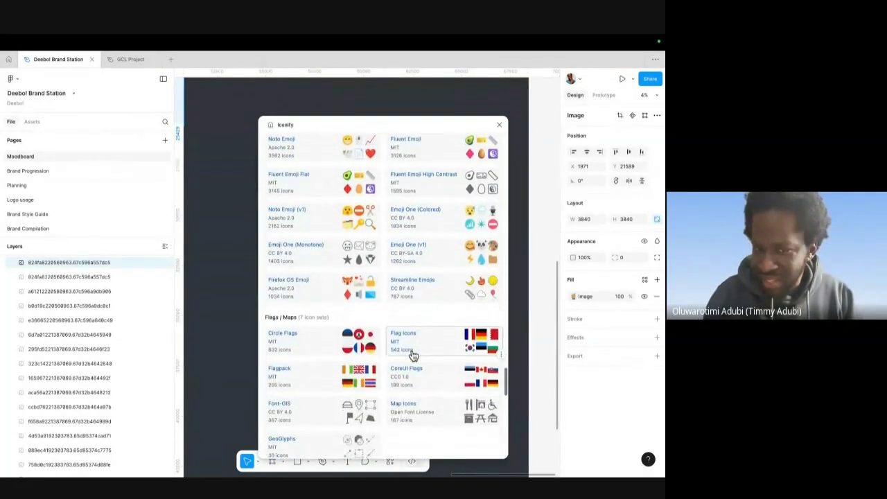
{"action": "scroll", "coordinate": [413, 355], "scroll_direction": "up", "scroll_amount": 3}
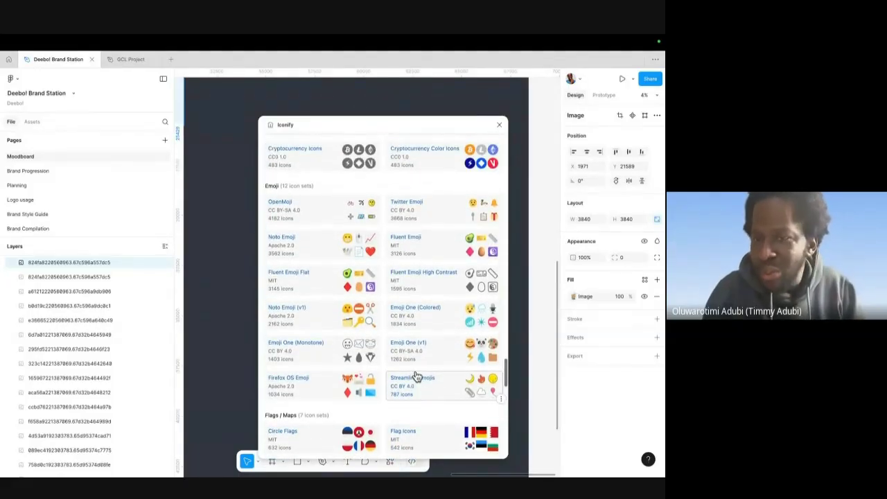
{"action": "scroll", "coordinate": [438, 383], "scroll_direction": "up", "scroll_amount": 2}
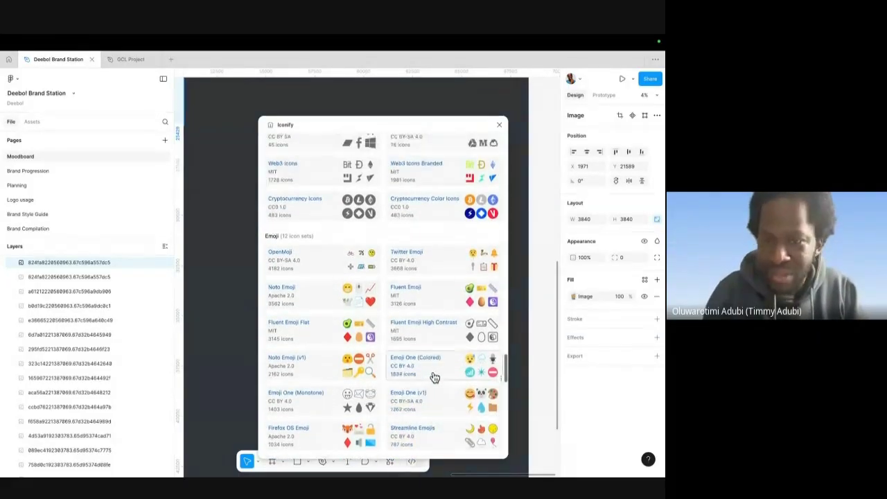
- Open the Noto Emoji set, import the beaming face with smiling eyes onto the moodboard's empty area, and close Iconify
{"action": "left_click", "coordinate": [285, 296]}
{"action": "scroll", "coordinate": [372, 365], "scroll_direction": "down", "scroll_amount": 5}
{"action": "scroll", "coordinate": [374, 362], "scroll_direction": "down", "scroll_amount": 4}
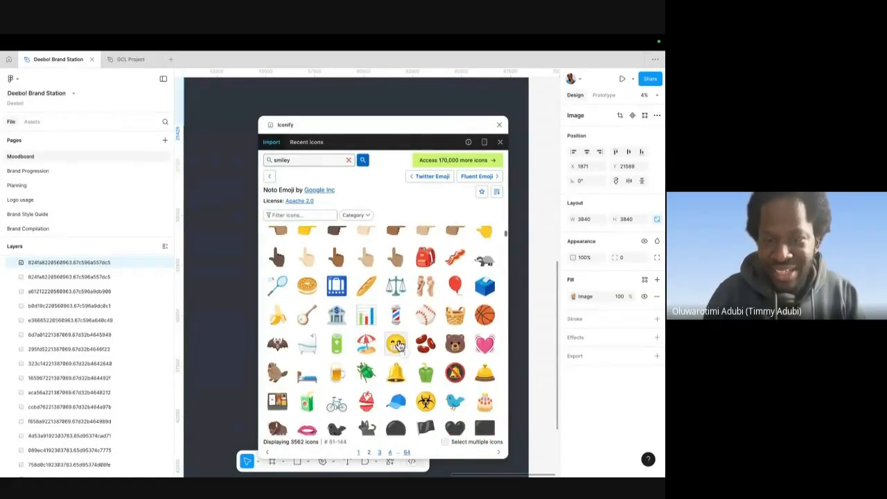
{"action": "scroll", "coordinate": [399, 344], "scroll_direction": "down", "scroll_amount": 2}
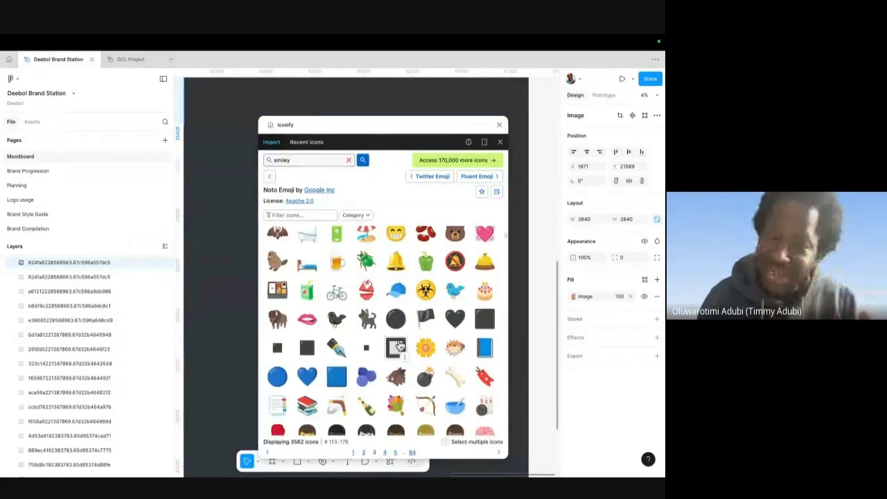
{"action": "scroll", "coordinate": [388, 312], "scroll_direction": "up", "scroll_amount": 5}
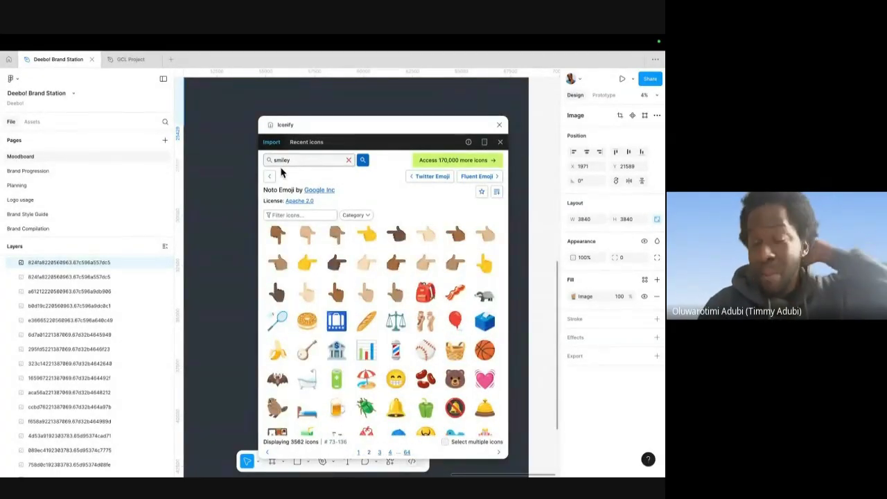
{"action": "scroll", "coordinate": [393, 302], "scroll_direction": "down", "scroll_amount": 3}
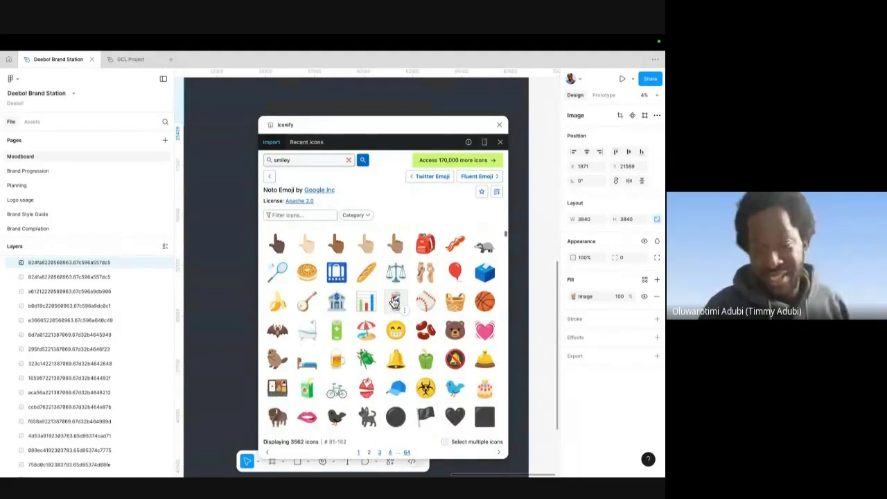
{"action": "left_click_drag", "start_coordinate": [395, 294], "coordinate": [238, 249]}
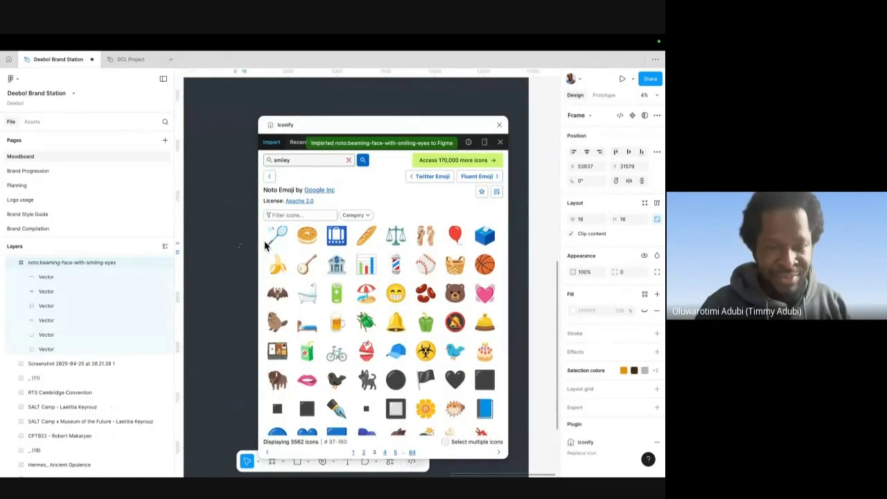
{"action": "left_click", "coordinate": [499, 124]}
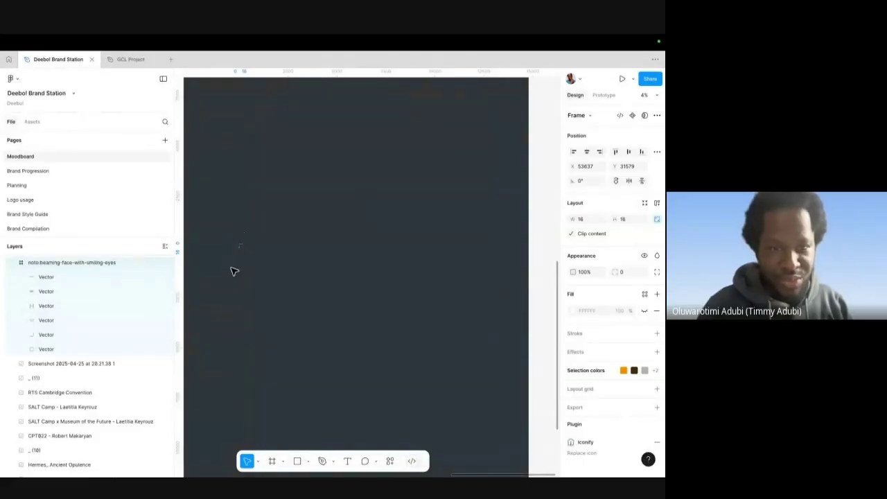
- Enlarge the imported beaming face emoji frame to about 1318 × 1318
{"action": "key", "text": "shift+2"}
{"action": "scroll", "coordinate": [280, 211], "scroll_direction": "right", "scroll_amount": 5}
{"action": "left_click_drag", "start_coordinate": [300, 193], "coordinate": [535, 436]}
{"action": "scroll", "coordinate": [469, 369], "scroll_direction": "down", "scroll_amount": 10}
{"action": "scroll", "coordinate": [519, 422], "scroll_direction": "down", "scroll_amount": 5}
{"action": "scroll", "coordinate": [519, 422], "scroll_direction": "right", "scroll_amount": 2}
{"action": "left_click_drag", "start_coordinate": [430, 229], "coordinate": [592, 388]}
{"action": "scroll", "coordinate": [447, 340], "scroll_direction": "down", "scroll_amount": 5}
{"action": "scroll", "coordinate": [386, 231], "scroll_direction": "right", "scroll_amount": 3}
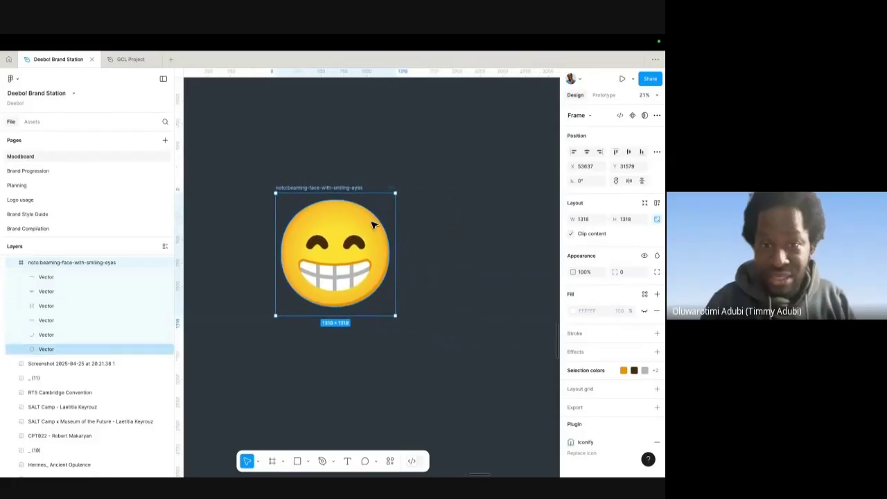
- Inspect the emoji's separate vector parts, including the eyes, teeth and face circle, then its whole frame, and clear the selection
{"action": "left_click", "coordinate": [353, 242]}
{"action": "scroll", "coordinate": [355, 243], "scroll_direction": "up", "scroll_amount": 5}
{"action": "left_click_drag", "start_coordinate": [386, 224], "coordinate": [349, 250]}
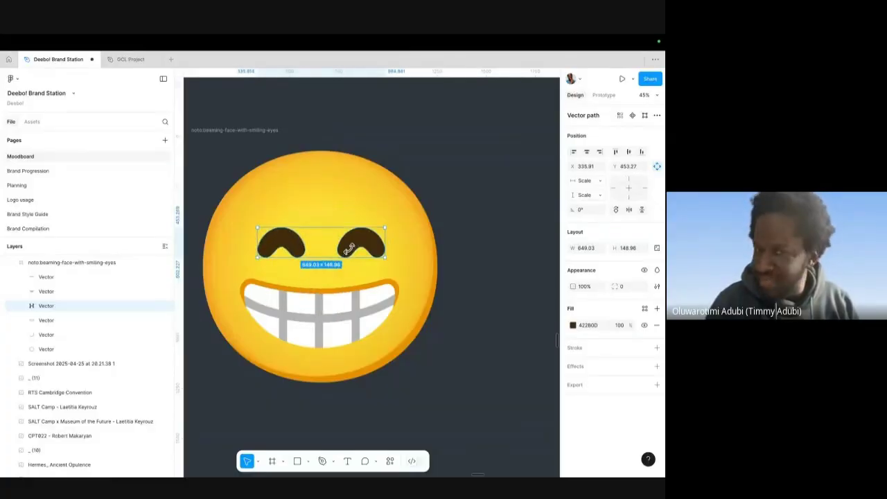
{"action": "left_click", "coordinate": [329, 309]}
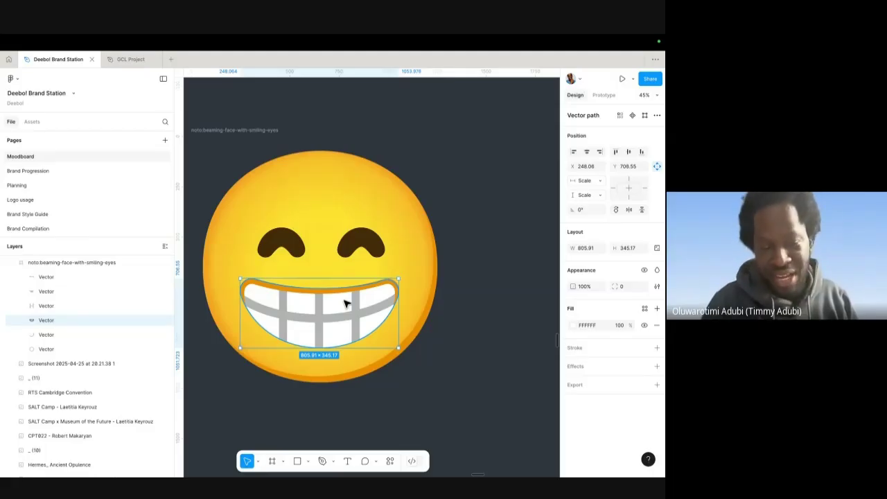
{"action": "left_click", "coordinate": [375, 251]}
{"action": "key", "text": "ctrl+minus"}
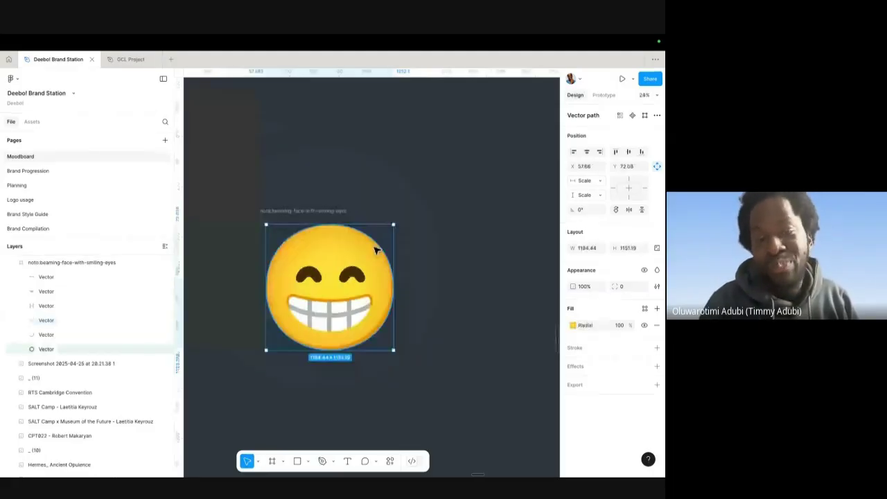
{"action": "left_click", "coordinate": [320, 212]}
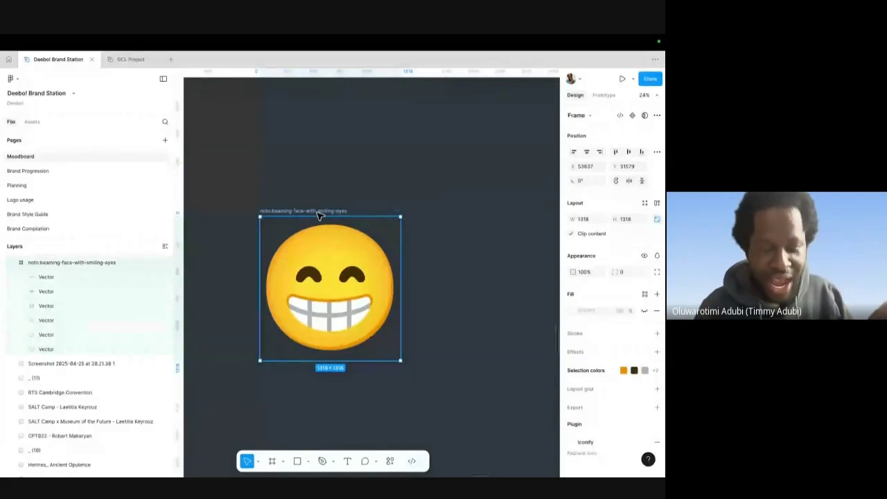
{"action": "left_click", "coordinate": [328, 154]}
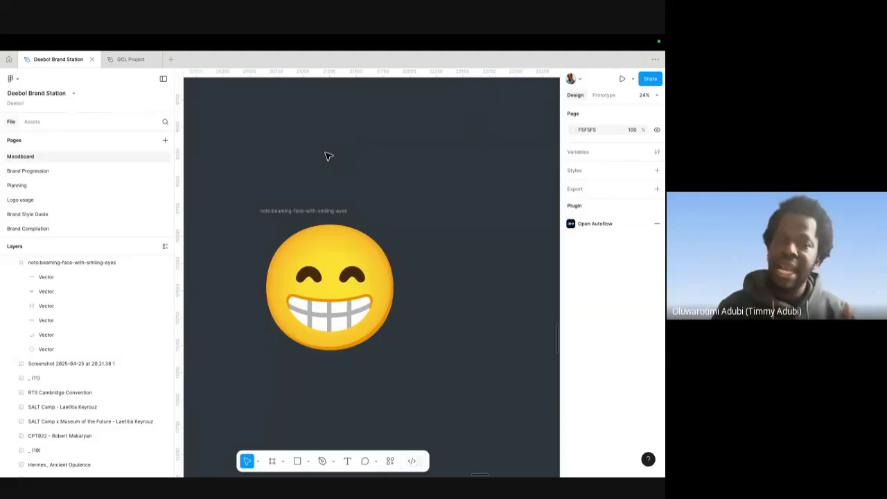
- Go to the Figma Community from the home page and search its resources for 3d emojis
{"action": "left_click", "coordinate": [8, 60]}
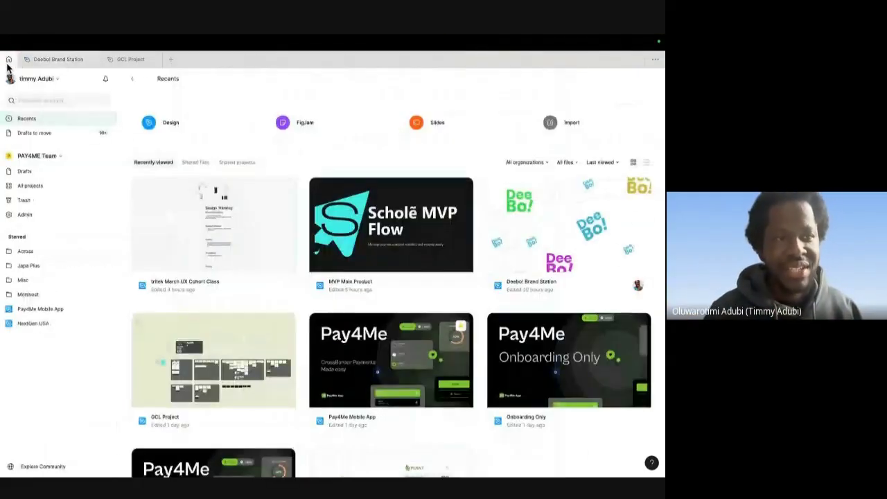
{"action": "left_click", "coordinate": [38, 471]}
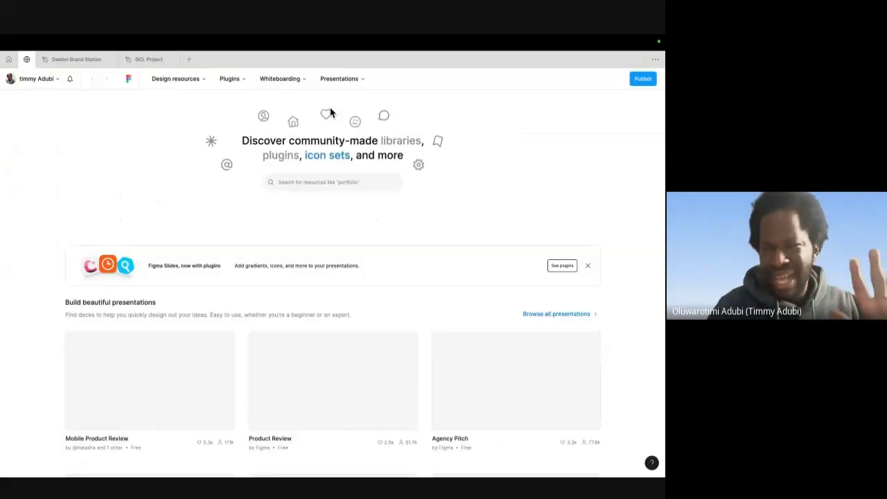
{"action": "left_click", "coordinate": [307, 180]}
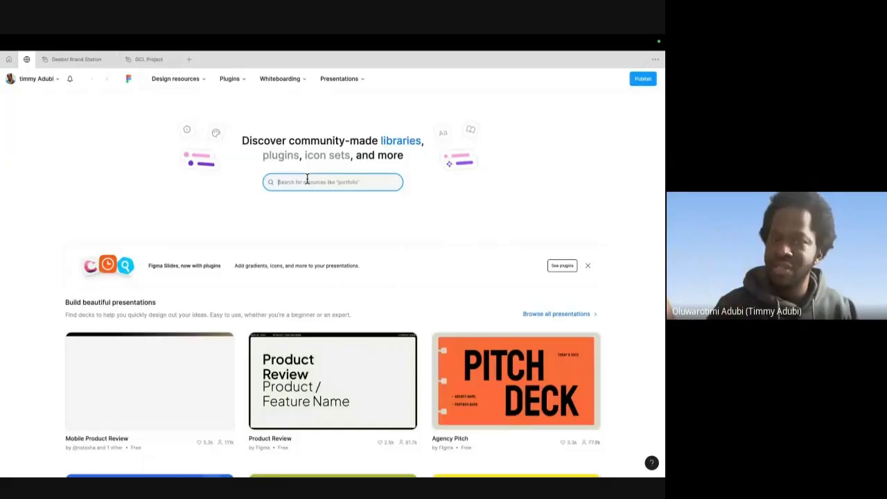
{"action": "type", "text": "3d emojis"}
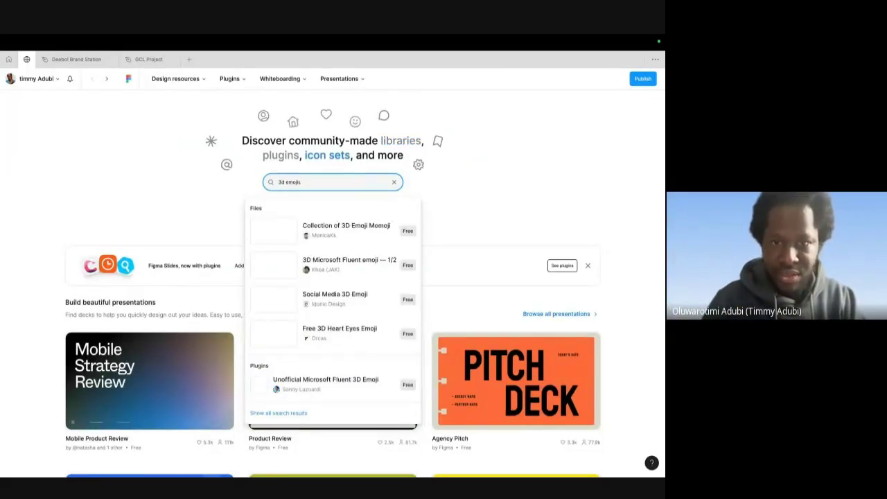
- Show all Community results for 3d emojis and open the Full Emoji Face Set FREE VER resource
{"action": "key", "text": "Return"}
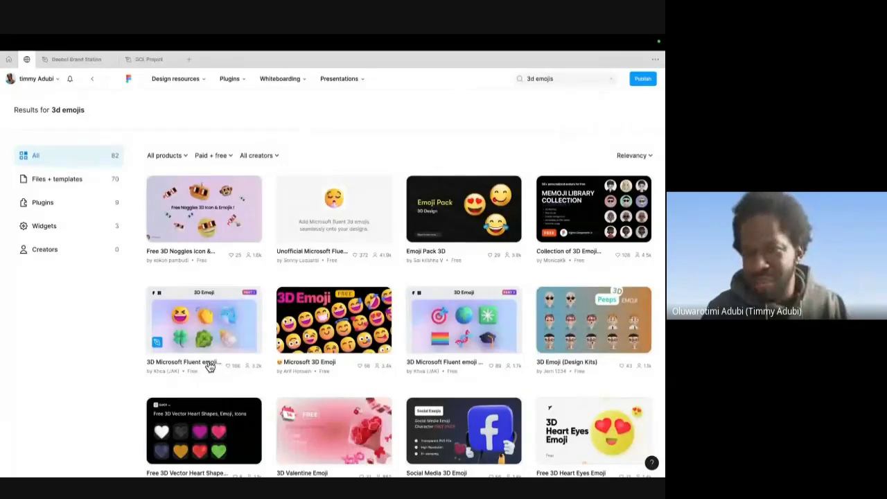
{"action": "scroll", "coordinate": [253, 365], "scroll_direction": "down", "scroll_amount": 6}
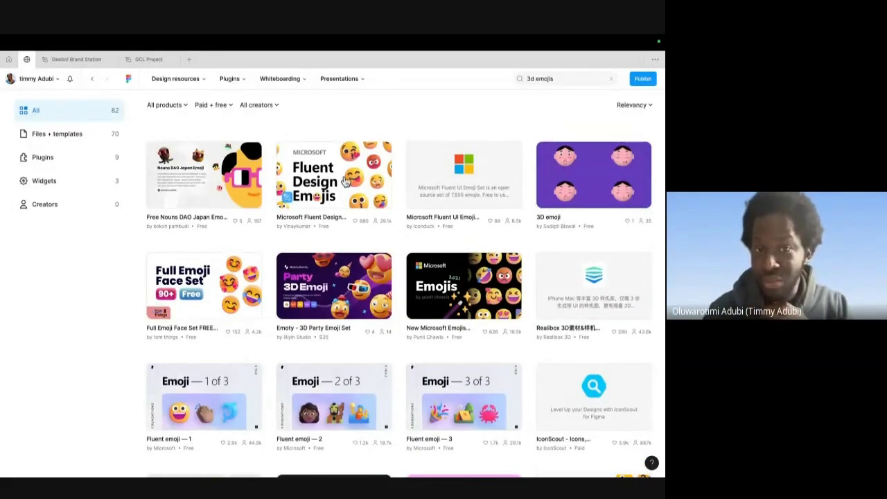
{"action": "left_click", "coordinate": [209, 303]}
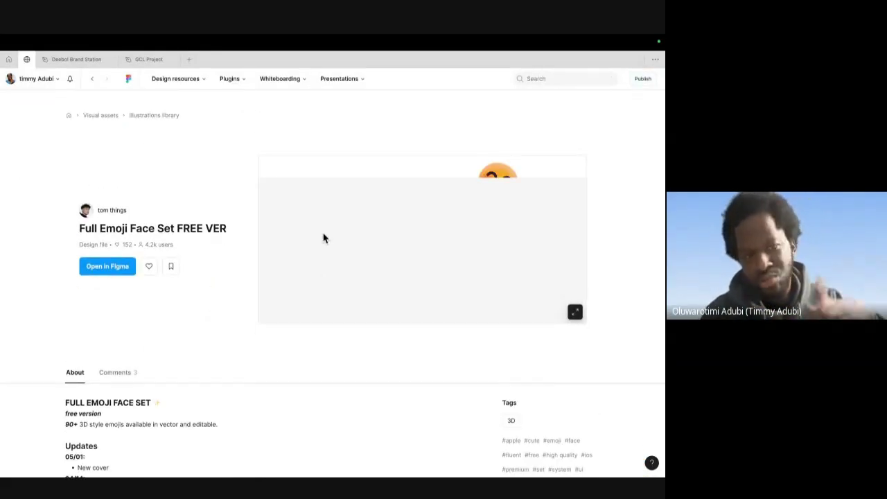
- Preview the Face set page of the Full Emoji Face Set and look through its 3D emojis
{"action": "scroll", "coordinate": [346, 256], "scroll_direction": "down", "scroll_amount": 10}
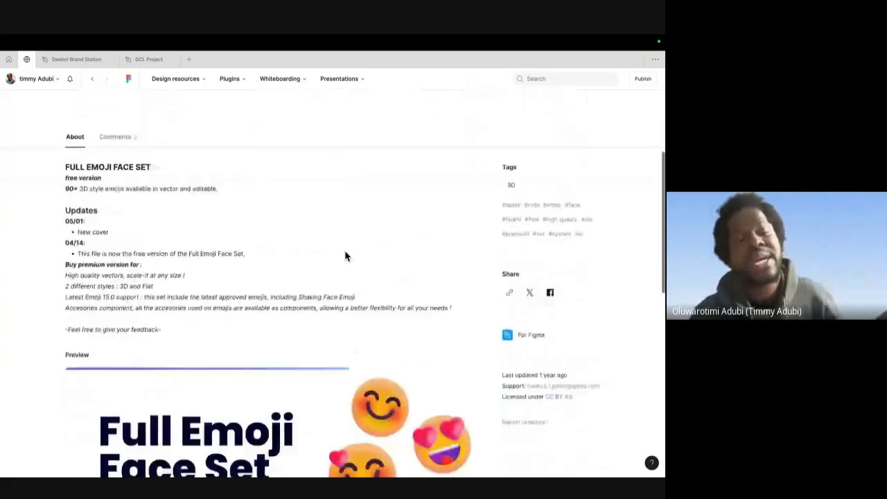
{"action": "scroll", "coordinate": [347, 256], "scroll_direction": "up", "scroll_amount": 8}
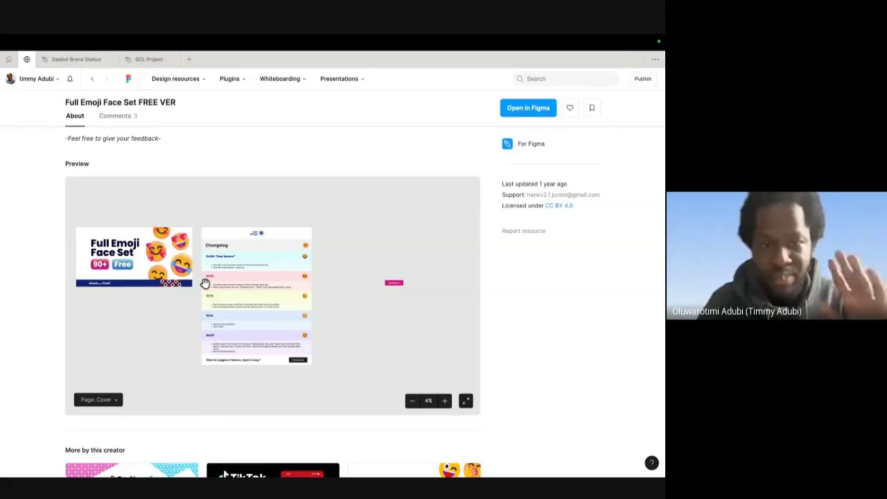
{"action": "left_click", "coordinate": [100, 399]}
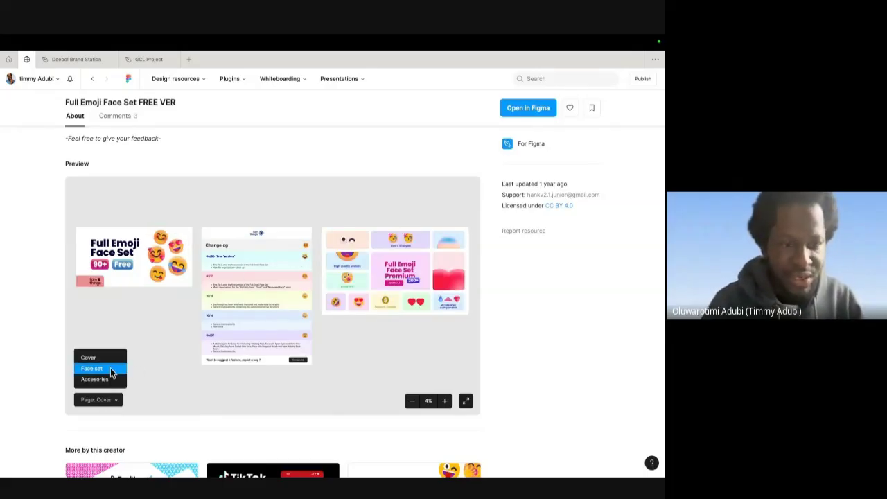
{"action": "left_click", "coordinate": [110, 368]}
{"action": "scroll", "coordinate": [120, 212], "scroll_direction": "up", "scroll_amount": 5}
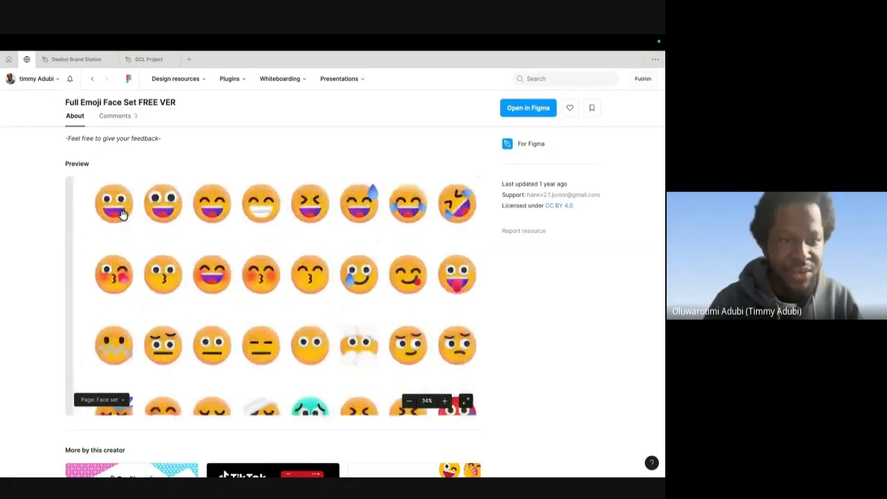
{"action": "scroll", "coordinate": [190, 245], "scroll_direction": "right", "scroll_amount": 10}
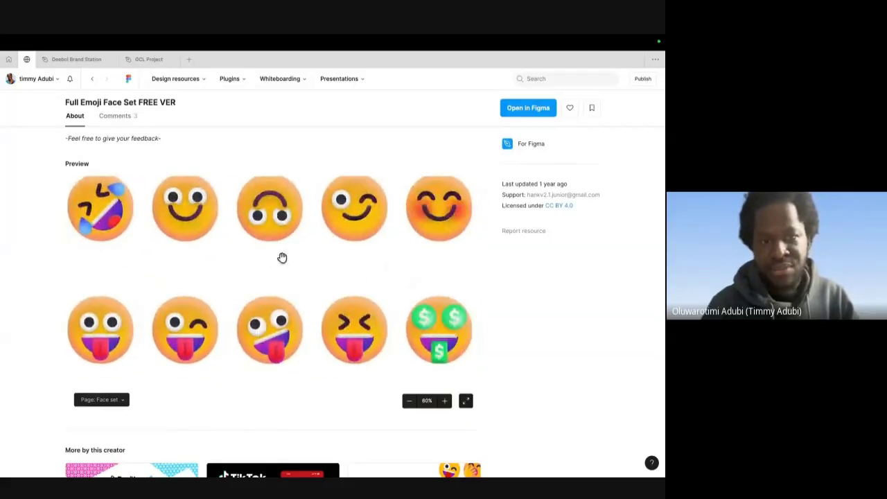
{"action": "scroll", "coordinate": [282, 258], "scroll_direction": "right", "scroll_amount": 5}
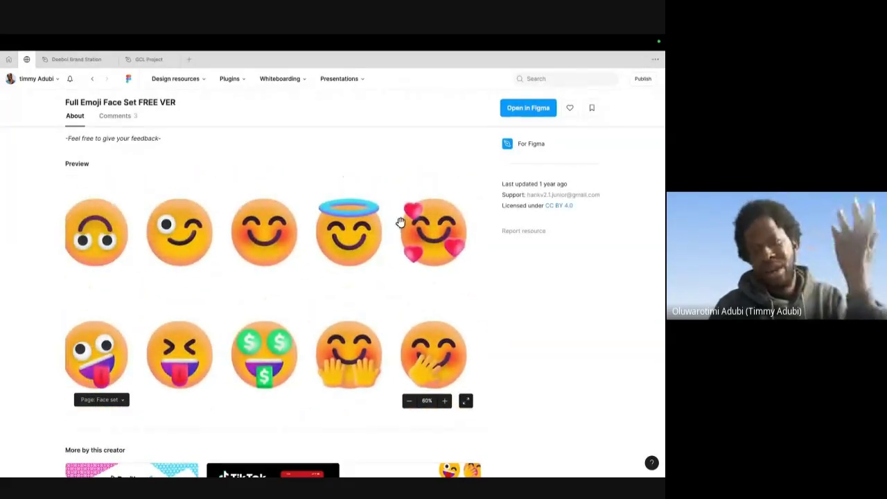
- Save the Full Emoji Face Set FREE VER resource to the Figma account
{"action": "scroll", "coordinate": [402, 223], "scroll_direction": "up", "scroll_amount": 3}
{"action": "scroll", "coordinate": [440, 231], "scroll_direction": "up", "scroll_amount": 5}
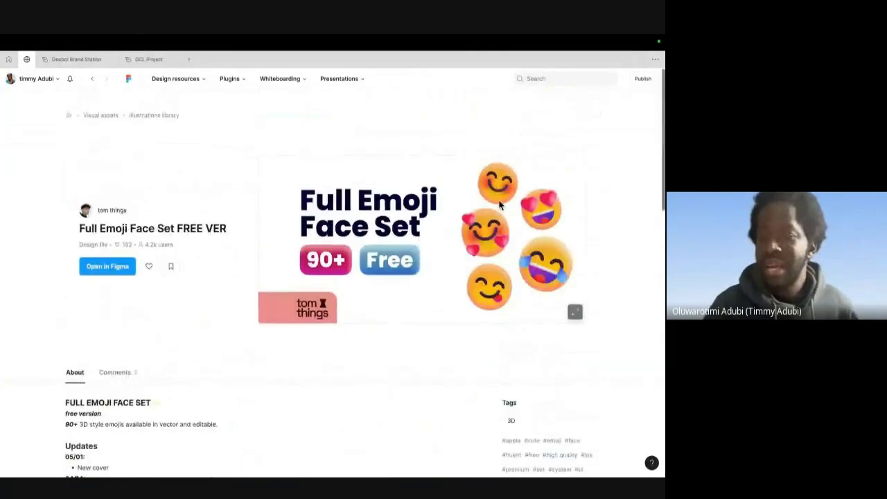
{"action": "left_click", "coordinate": [169, 266]}
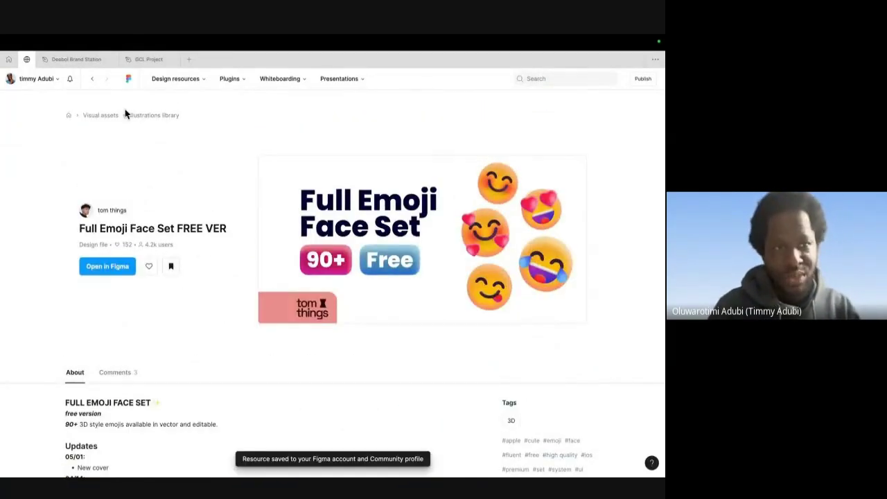
- Return to the 3d emojis results, clear the search text and look over the listed resources
{"action": "left_click", "coordinate": [92, 78]}
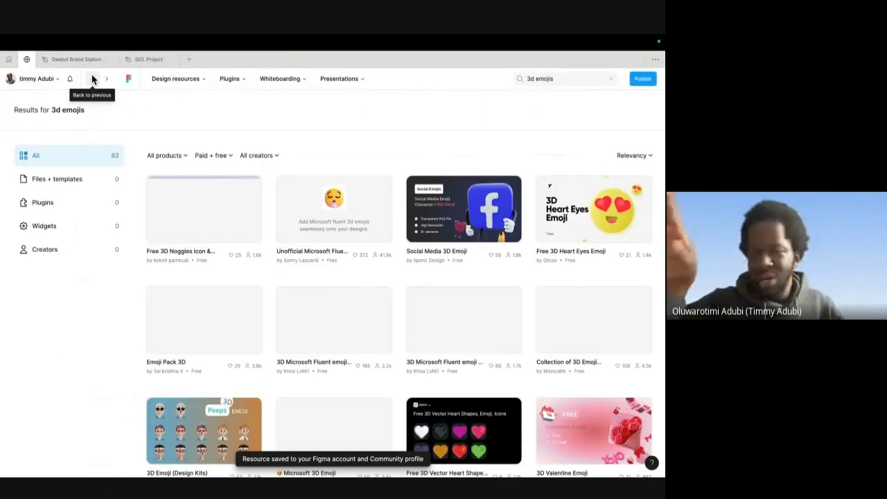
{"action": "left_click", "coordinate": [567, 81]}
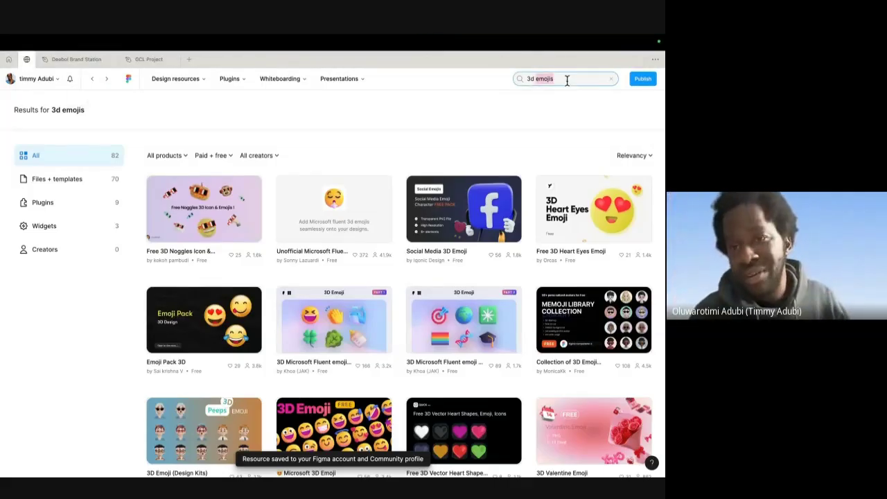
{"action": "key", "text": "BackSpace"}
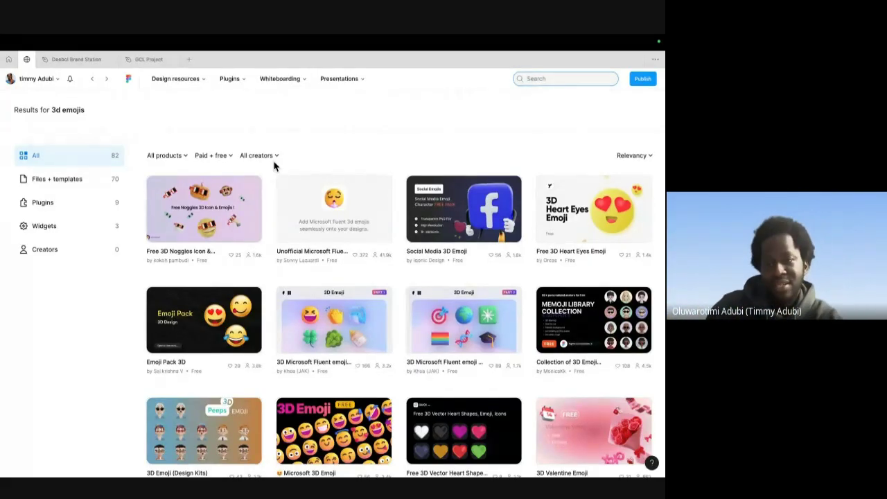
{"action": "scroll", "coordinate": [583, 337], "scroll_direction": "down", "scroll_amount": 2}
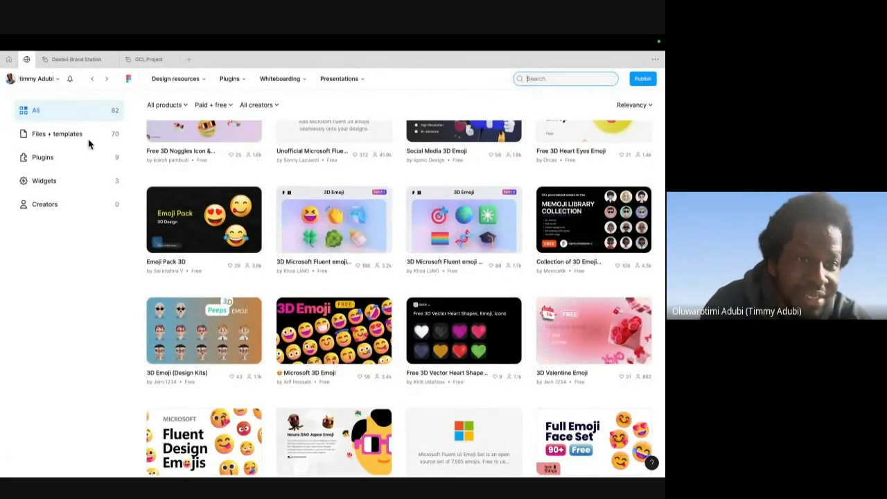
- Find the ChefSpice design file among the recent files on the home page and open it
{"action": "left_click", "coordinate": [9, 59]}
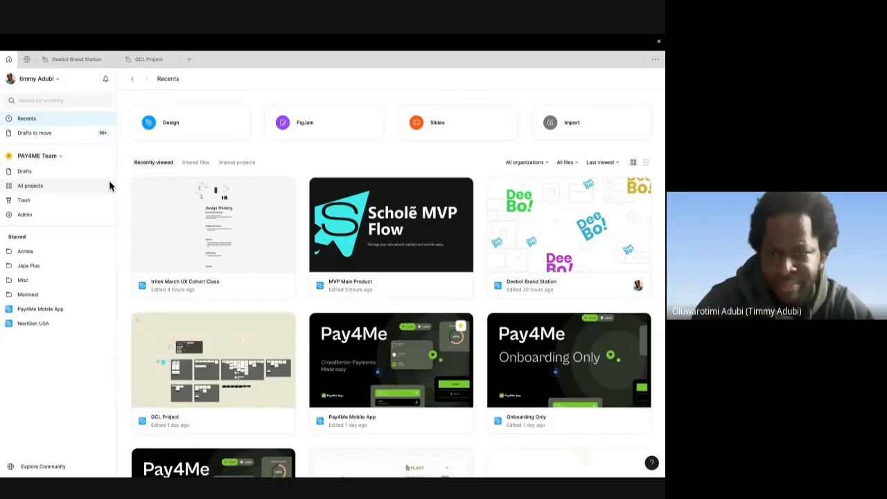
{"action": "scroll", "coordinate": [391, 351], "scroll_direction": "down", "scroll_amount": 10}
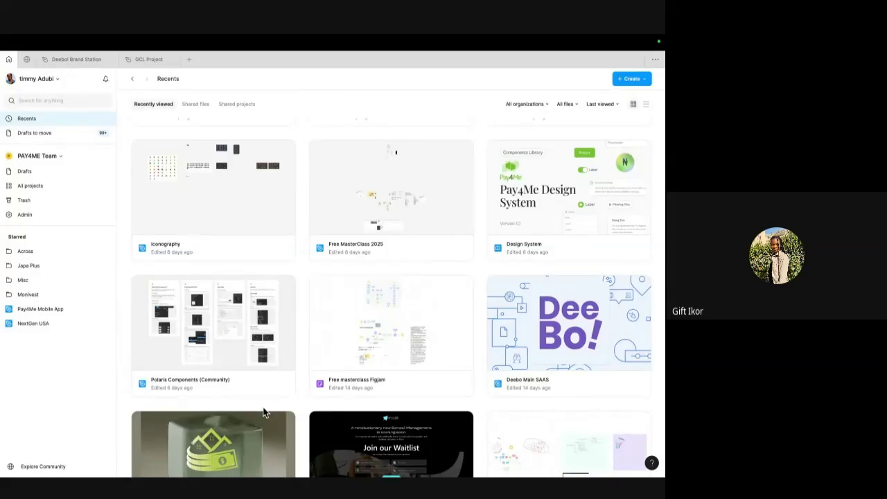
{"action": "scroll", "coordinate": [334, 280], "scroll_direction": "up", "scroll_amount": 10}
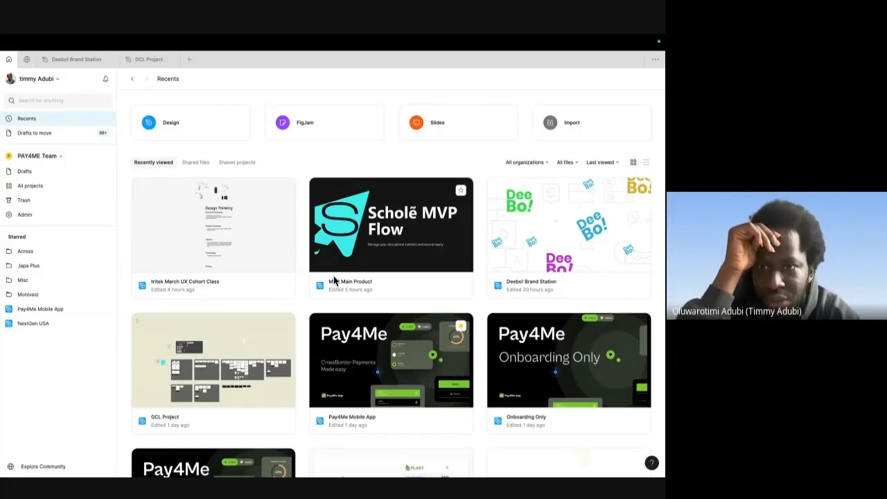
{"action": "scroll", "coordinate": [366, 307], "scroll_direction": "down", "scroll_amount": 5}
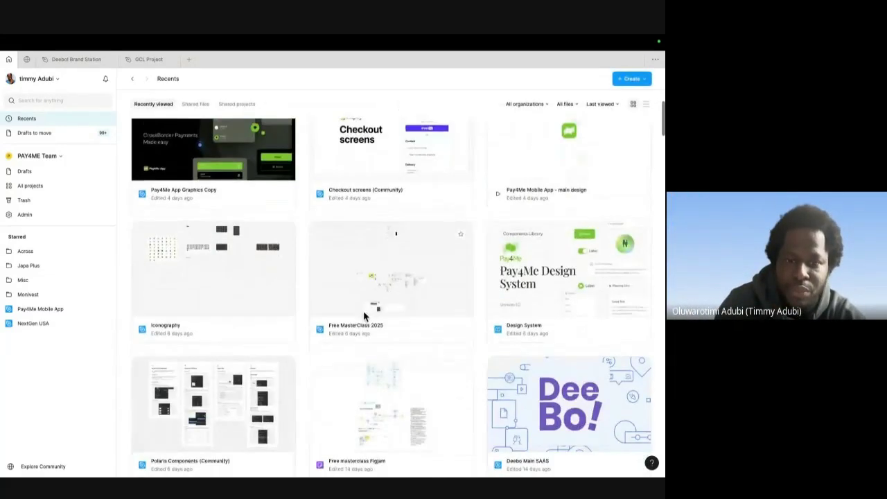
{"action": "scroll", "coordinate": [366, 307], "scroll_direction": "up", "scroll_amount": 5}
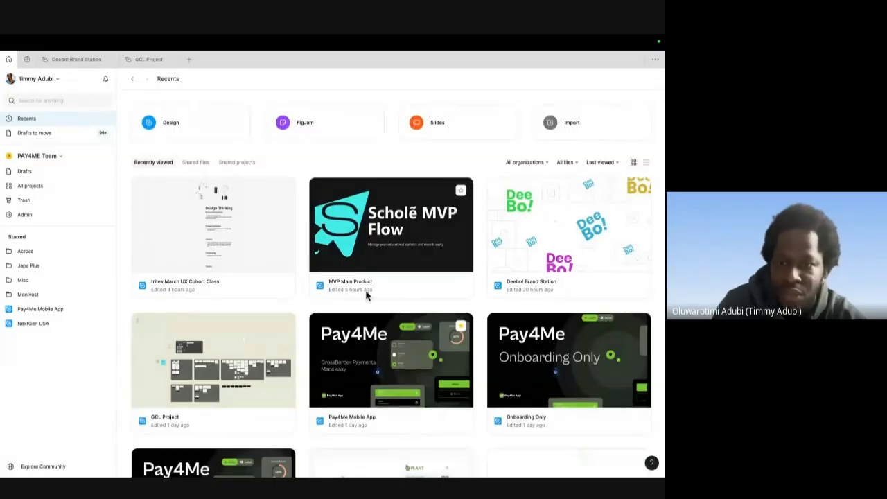
{"action": "scroll", "coordinate": [367, 293], "scroll_direction": "down", "scroll_amount": 3}
{"action": "scroll", "coordinate": [367, 295], "scroll_direction": "down", "scroll_amount": 11}
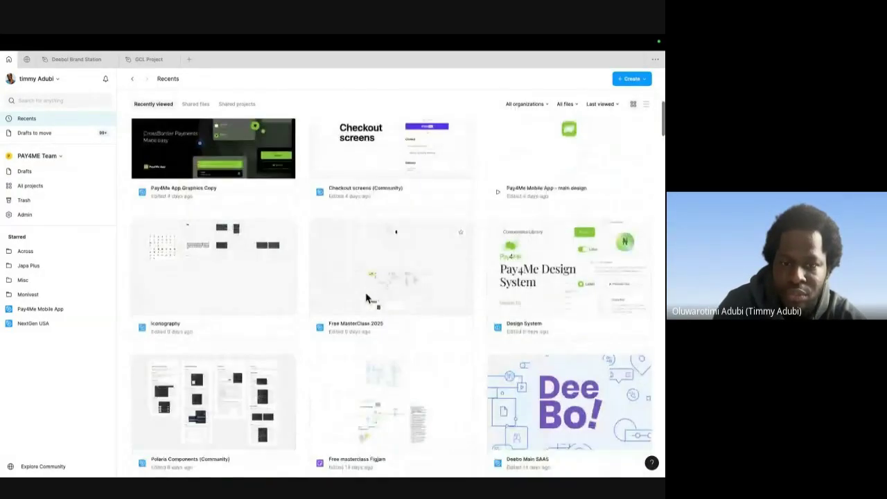
{"action": "scroll", "coordinate": [367, 297], "scroll_direction": "down", "scroll_amount": 11}
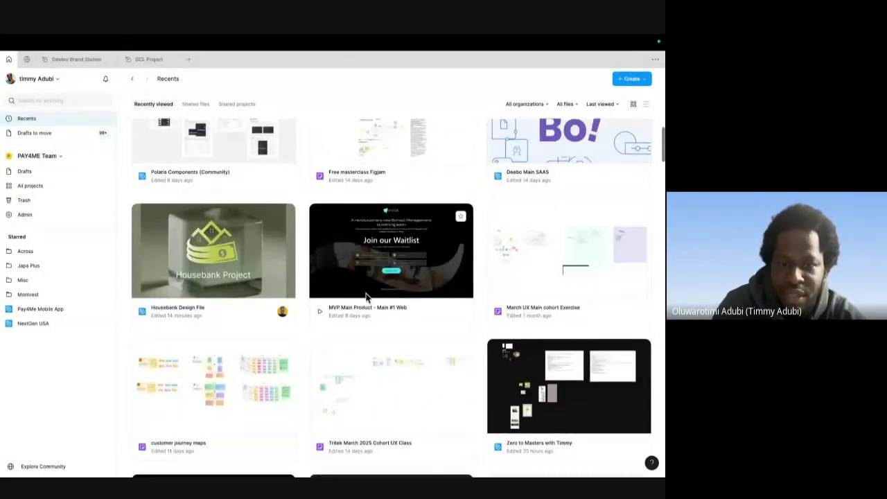
{"action": "scroll", "coordinate": [367, 298], "scroll_direction": "down", "scroll_amount": 5}
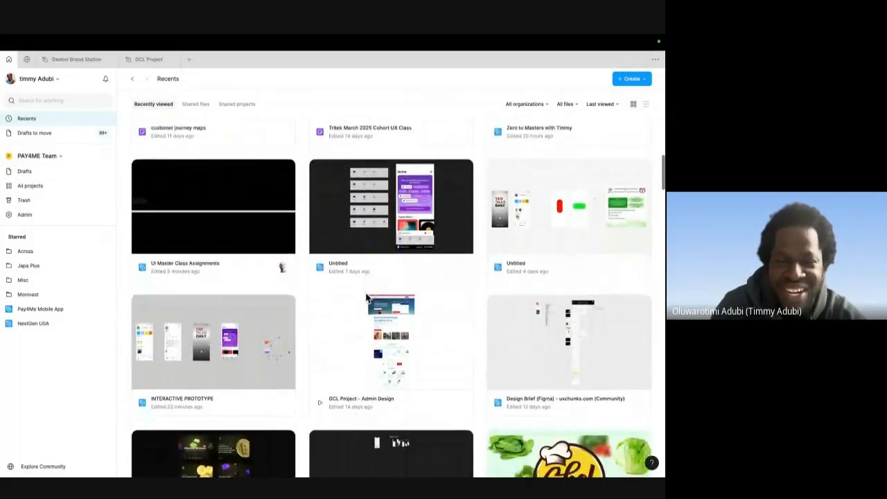
{"action": "scroll", "coordinate": [367, 298], "scroll_direction": "down", "scroll_amount": 4}
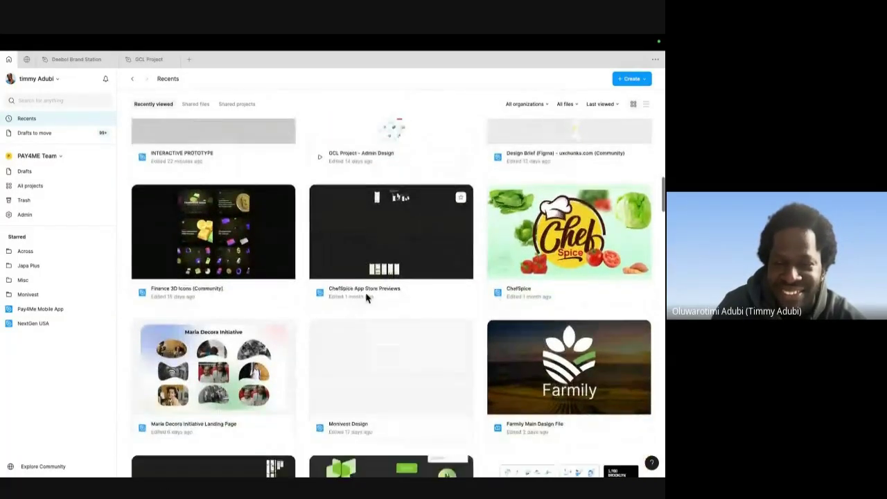
{"action": "double_click", "coordinate": [584, 241]}
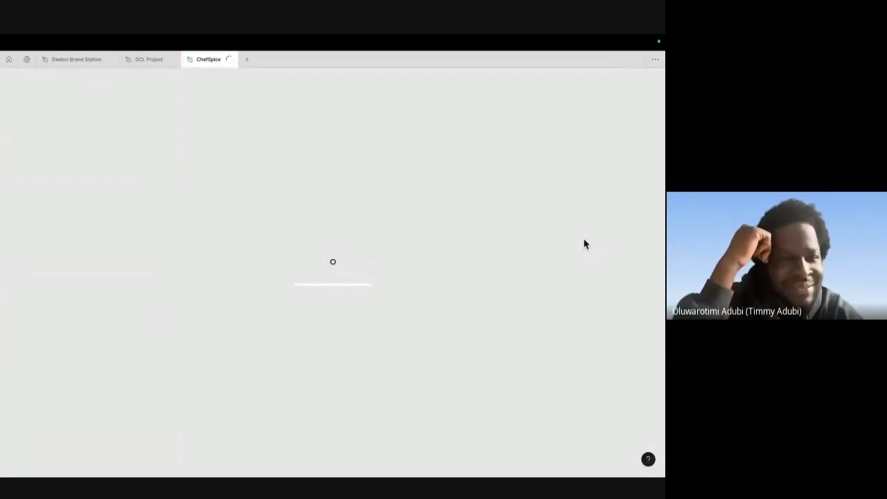
- Launch Mockup Plugin – Devices Mockups, Print Mockups on ChefSpice's Mobile App Module page
{"action": "scroll", "coordinate": [302, 298], "scroll_direction": "left", "scroll_amount": 2}
{"action": "scroll", "coordinate": [352, 247], "scroll_direction": "up", "scroll_amount": 10}
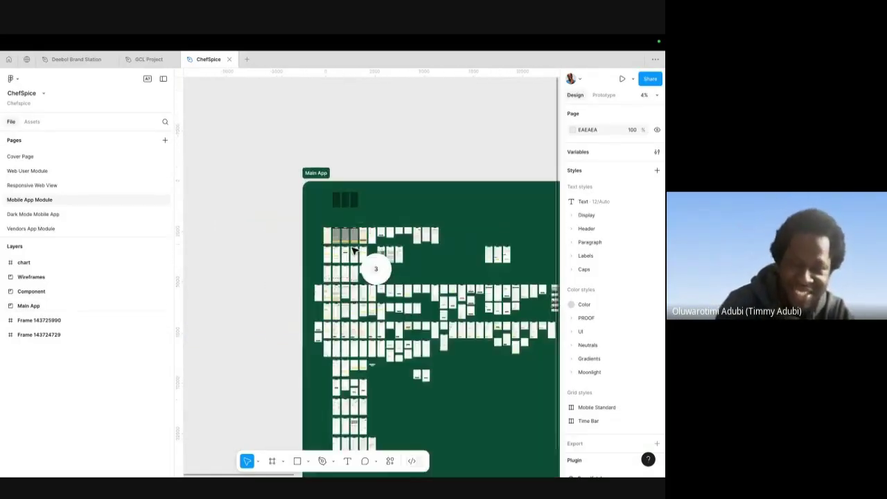
{"action": "scroll", "coordinate": [352, 247], "scroll_direction": "down", "scroll_amount": 3}
{"action": "scroll", "coordinate": [343, 243], "scroll_direction": "down", "scroll_amount": 1}
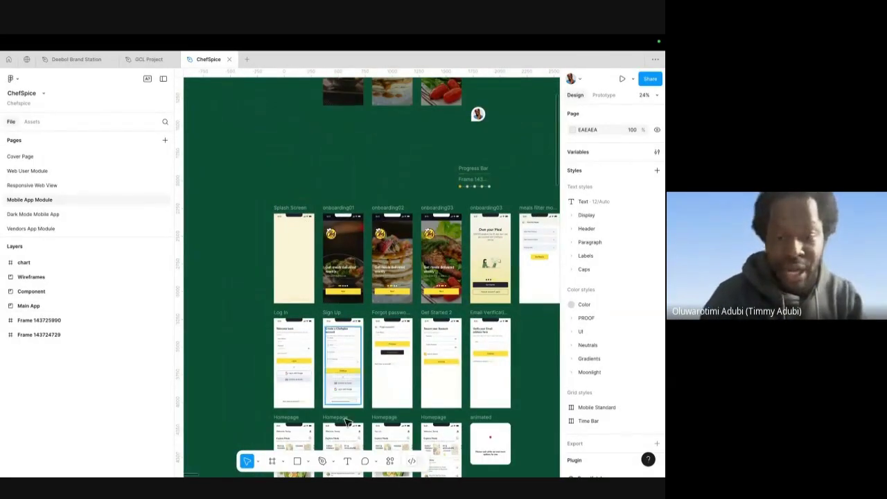
{"action": "left_click", "coordinate": [391, 461]}
{"action": "left_click", "coordinate": [270, 315]}
{"action": "left_click", "coordinate": [308, 315]}
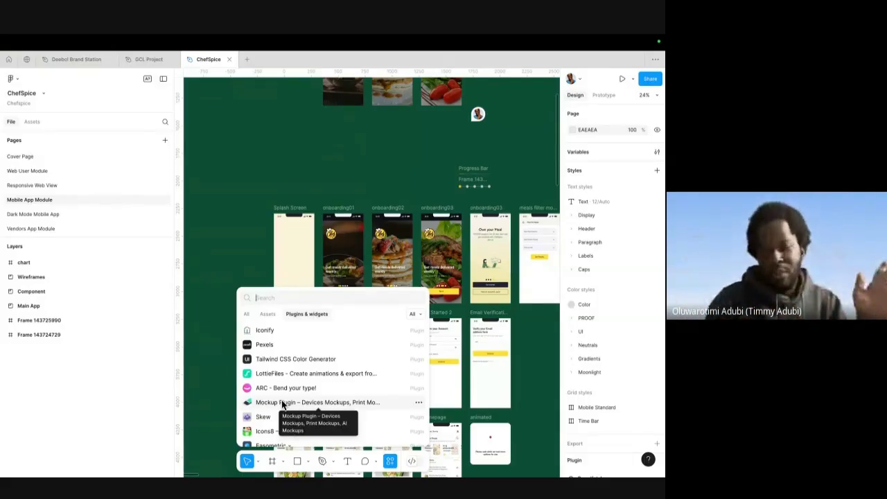
{"action": "key", "text": "Escape"}
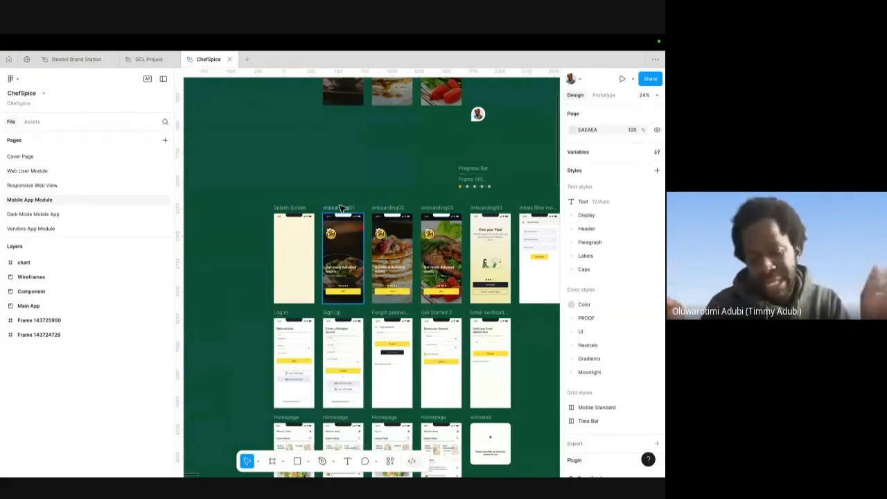
{"action": "scroll", "coordinate": [401, 184], "scroll_direction": "down", "scroll_amount": 5}
{"action": "scroll", "coordinate": [402, 184], "scroll_direction": "down", "scroll_amount": 2}
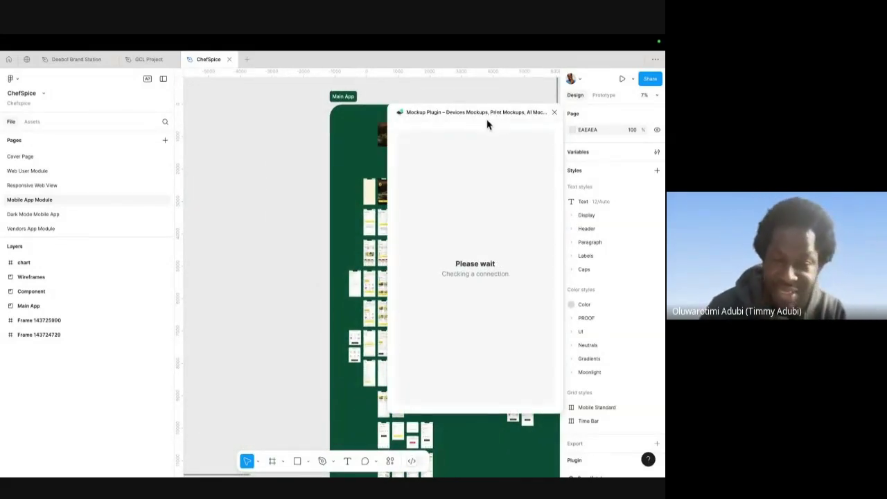
- Move the Mockup Plugin window clear of the Main App section so its app screens can be seen
{"action": "scroll", "coordinate": [303, 195], "scroll_direction": "down", "scroll_amount": 3}
{"action": "scroll", "coordinate": [307, 195], "scroll_direction": "right", "scroll_amount": 3}
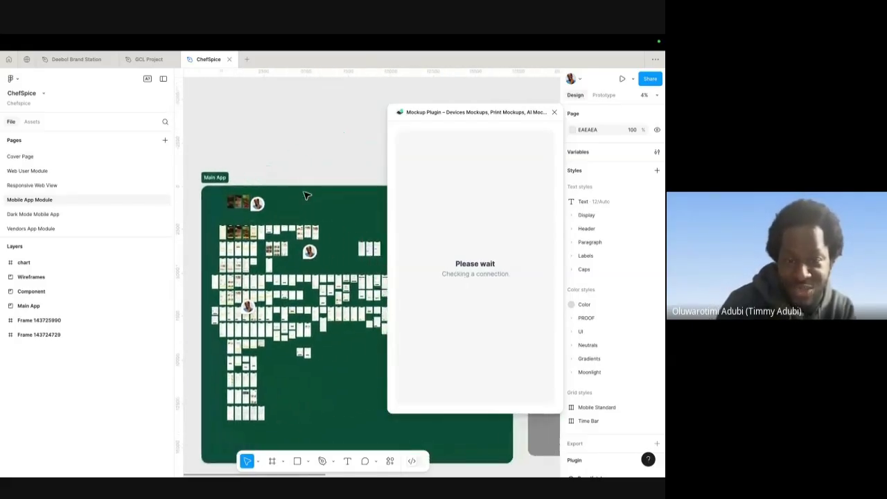
{"action": "scroll", "coordinate": [307, 195], "scroll_direction": "left", "scroll_amount": 3}
{"action": "left_click_drag", "start_coordinate": [492, 110], "coordinate": [165, 120]}
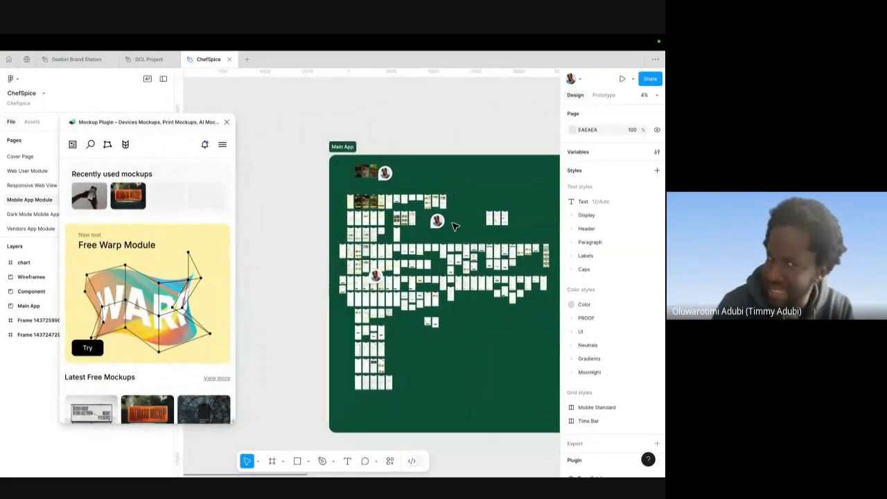
- Open the mockup search in Mockup Plugin, keeping the Main App screens in view beside it
{"action": "scroll", "coordinate": [396, 209], "scroll_direction": "up", "scroll_amount": 5}
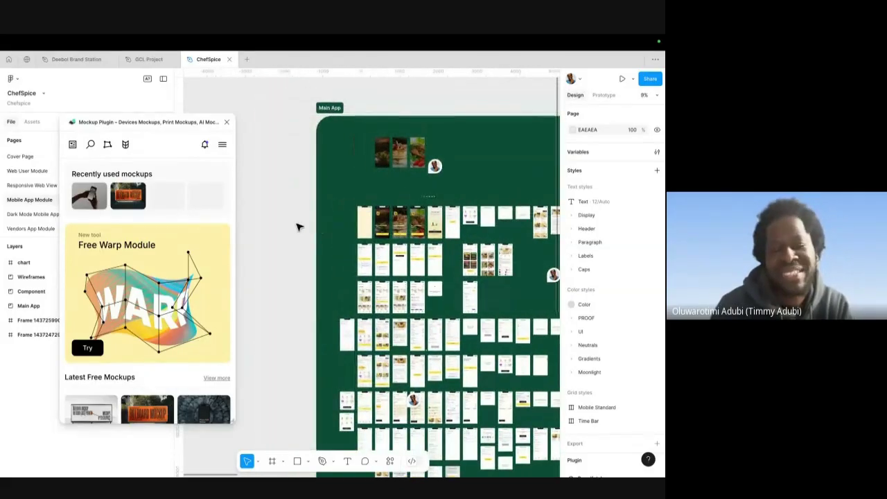
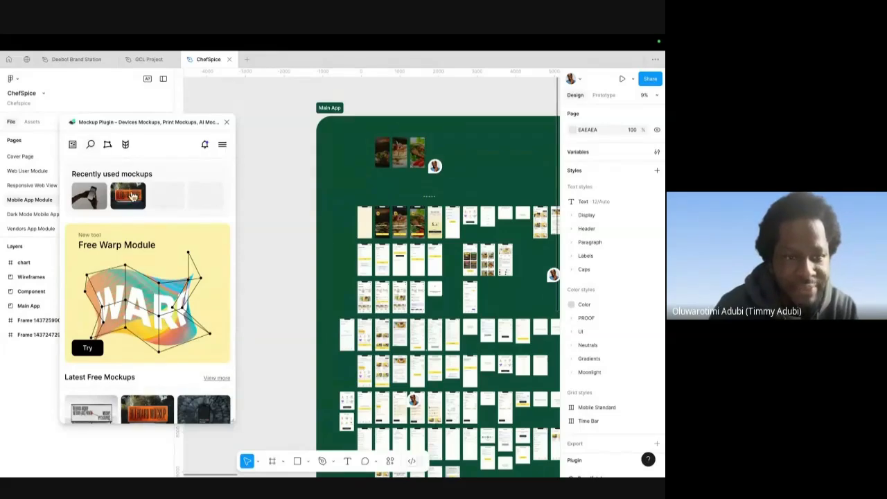
{"action": "left_click", "coordinate": [90, 146]}
{"action": "scroll", "coordinate": [303, 269], "scroll_direction": "left", "scroll_amount": 2}
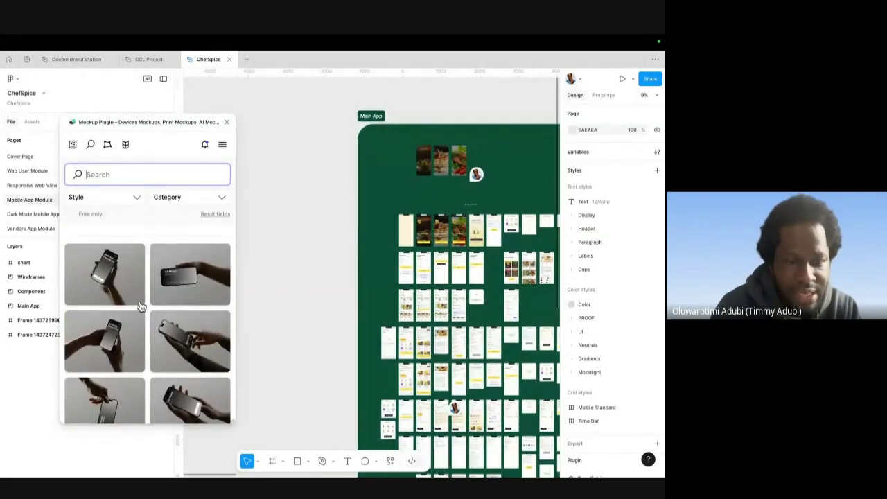
- Browse the mockup results, open the iPhone 16 Pro mockup of a phone held upright in two hands, and widen the plugin window
{"action": "scroll", "coordinate": [138, 306], "scroll_direction": "down", "scroll_amount": 5}
{"action": "scroll", "coordinate": [138, 306], "scroll_direction": "up", "scroll_amount": 5}
{"action": "scroll", "coordinate": [141, 307], "scroll_direction": "down", "scroll_amount": 1}
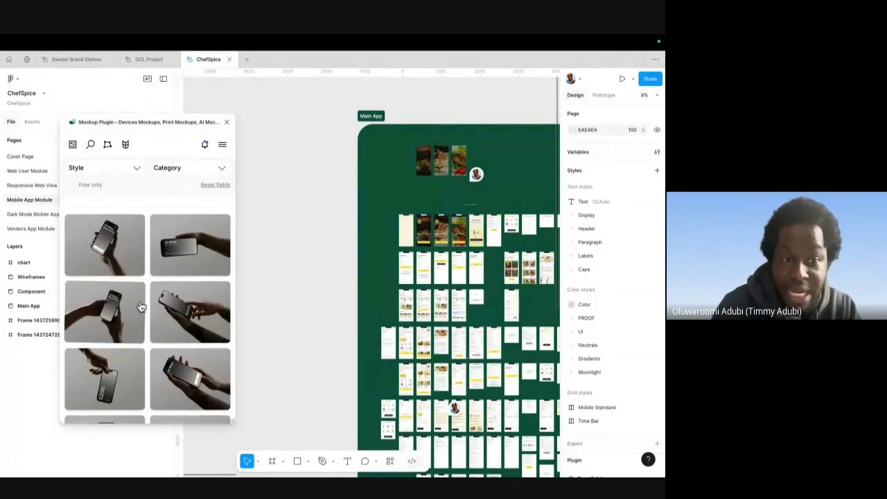
{"action": "scroll", "coordinate": [139, 306], "scroll_direction": "down", "scroll_amount": 8}
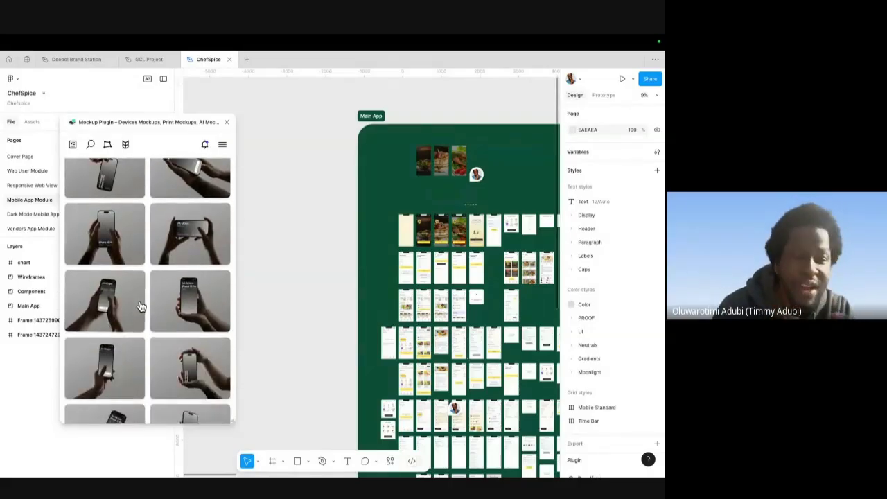
{"action": "left_click", "coordinate": [194, 286]}
{"action": "left_click_drag", "start_coordinate": [235, 258], "coordinate": [268, 260]}
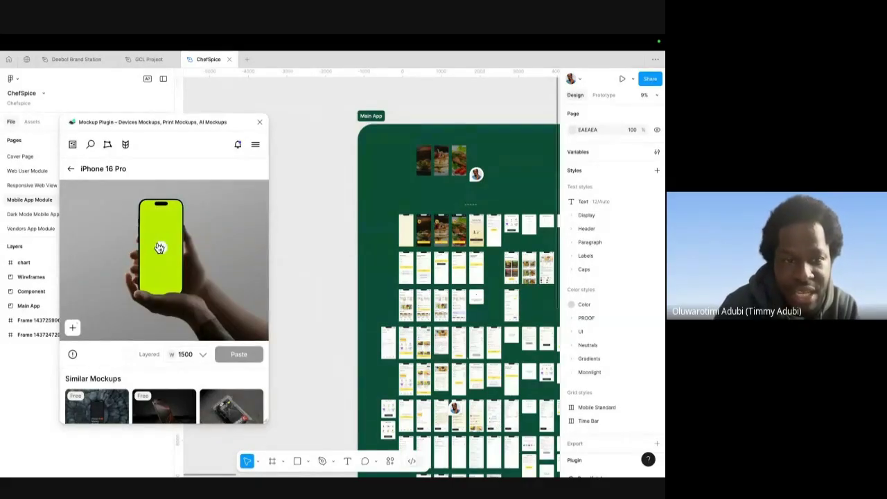
- Fill the iPhone 16 Pro mockup's screen with the first Homepage frame from Main App and crop it to fit
{"action": "left_click", "coordinate": [161, 247]}
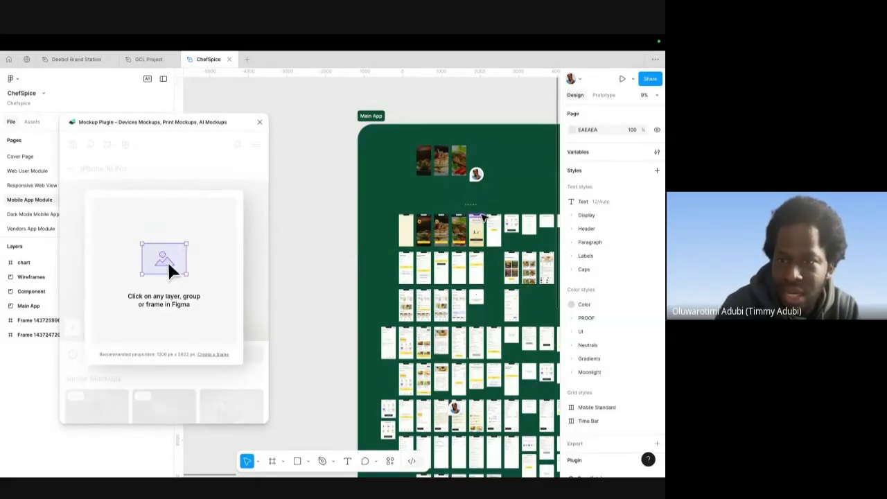
{"action": "scroll", "coordinate": [483, 217], "scroll_direction": "up", "scroll_amount": 6}
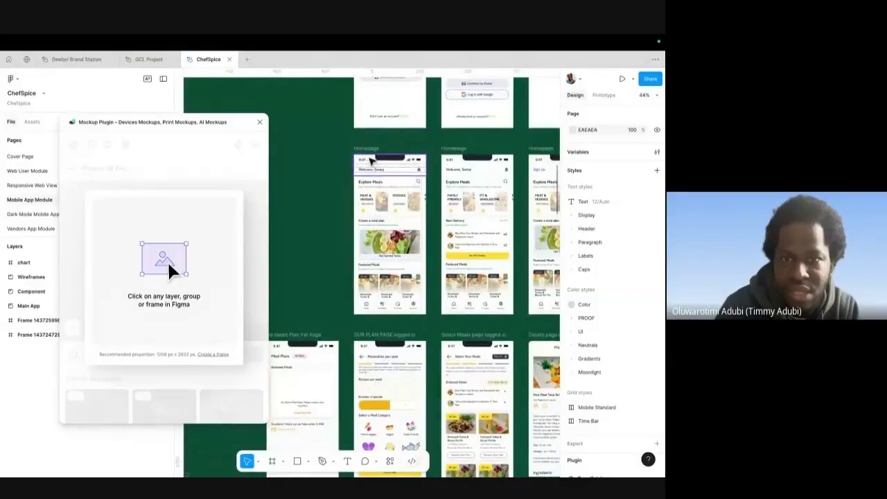
{"action": "left_click", "coordinate": [372, 165]}
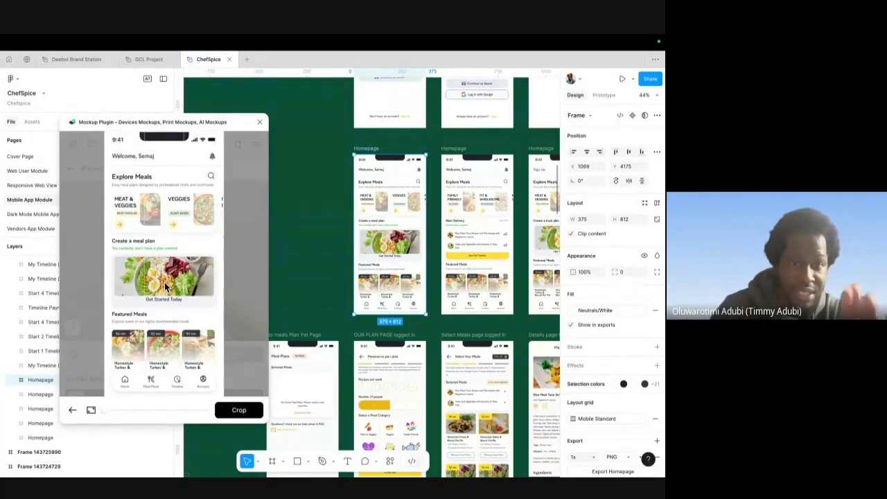
{"action": "left_click", "coordinate": [235, 409]}
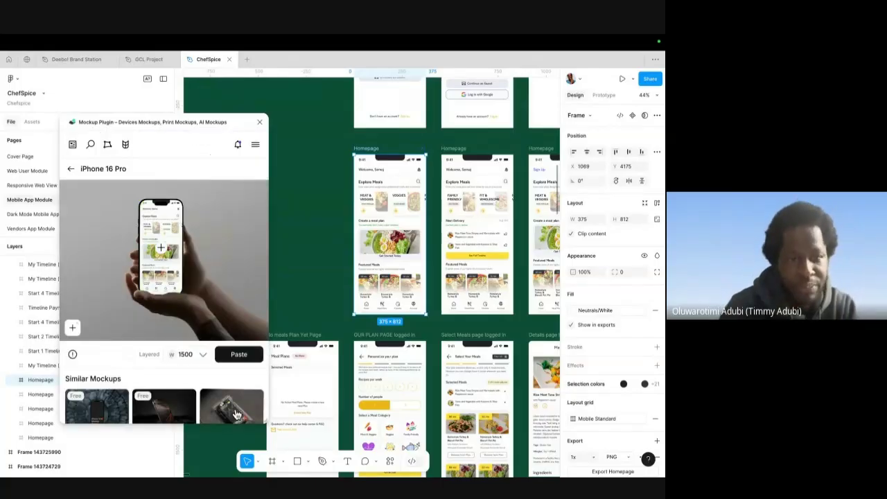
- Paste the hand-held iPhone 16 Pro mockup at width 1500 onto the empty canvas beside Main App and select the pasted image
{"action": "scroll", "coordinate": [333, 266], "scroll_direction": "down", "scroll_amount": 5}
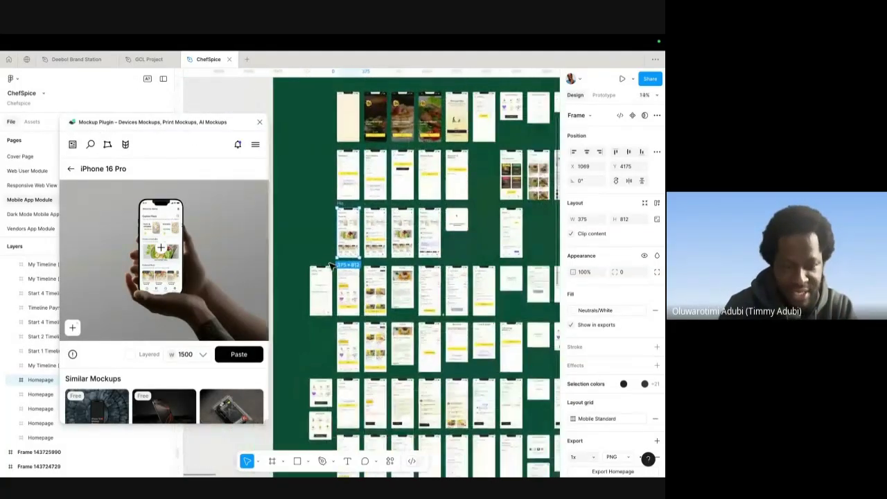
{"action": "scroll", "coordinate": [346, 259], "scroll_direction": "left", "scroll_amount": 5}
{"action": "scroll", "coordinate": [412, 208], "scroll_direction": "up", "scroll_amount": 3}
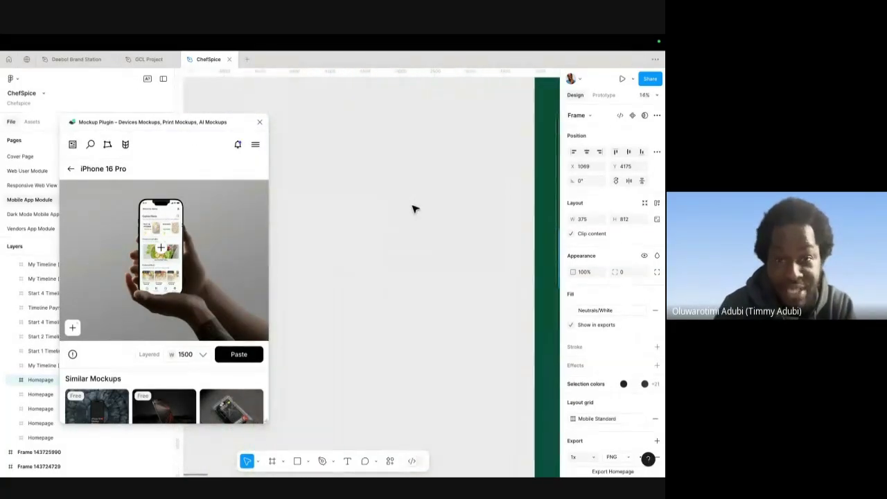
{"action": "left_click", "coordinate": [241, 356]}
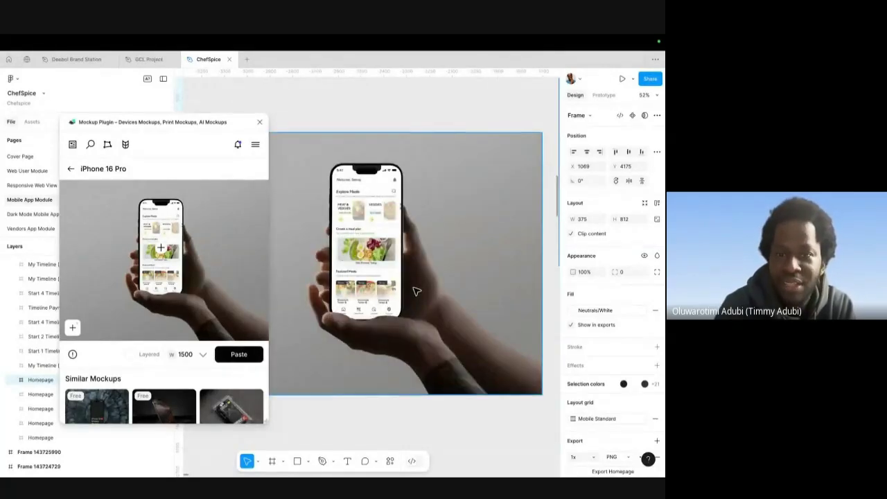
{"action": "scroll", "coordinate": [415, 293], "scroll_direction": "down", "scroll_amount": 3}
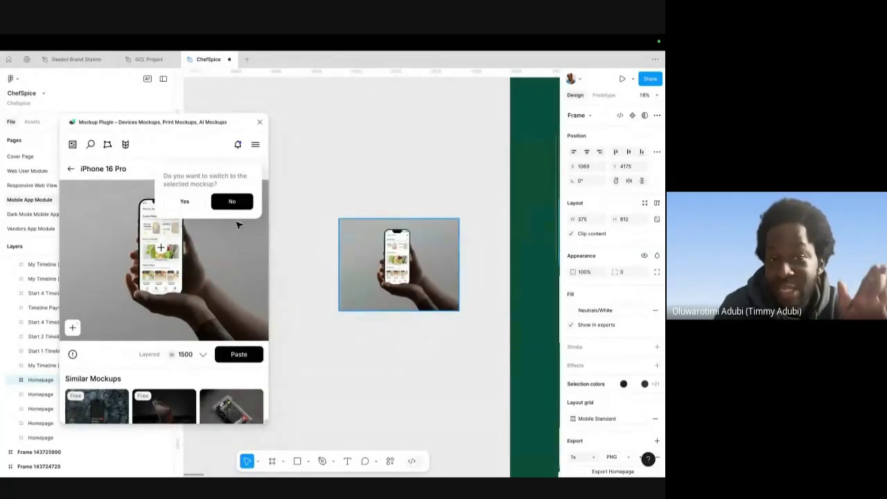
{"action": "scroll", "coordinate": [246, 228], "scroll_direction": "up", "scroll_amount": 2}
{"action": "left_click", "coordinate": [390, 200]}
{"action": "left_click", "coordinate": [394, 282]}
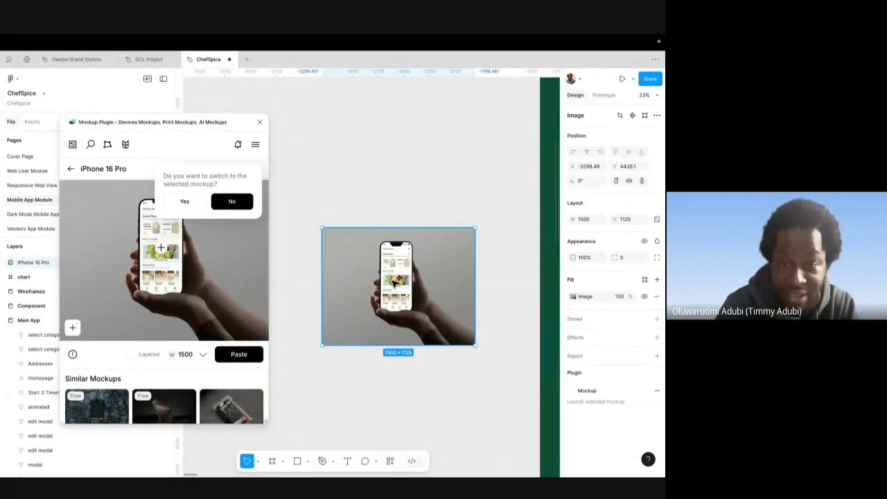
{"action": "scroll", "coordinate": [394, 282], "scroll_direction": "up", "scroll_amount": 3}
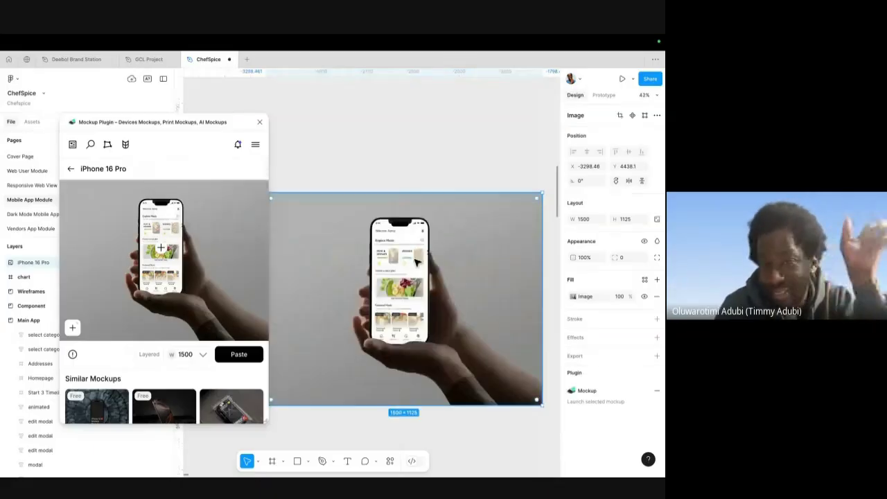
- Set the mockup output to layered at width 6000 and paste another copy onto the empty canvas beside Main App
{"action": "left_click", "coordinate": [202, 354]}
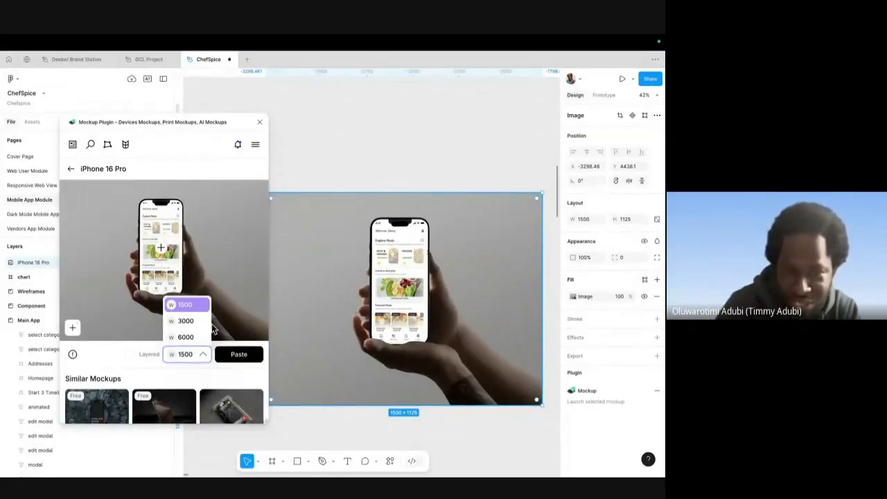
{"action": "left_click", "coordinate": [187, 336]}
{"action": "scroll", "coordinate": [350, 296], "scroll_direction": "down", "scroll_amount": 5}
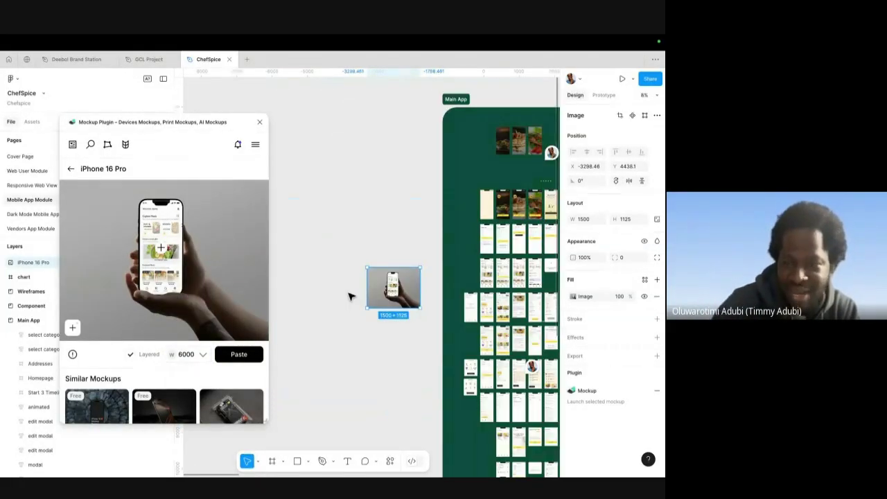
{"action": "left_click", "coordinate": [326, 291]}
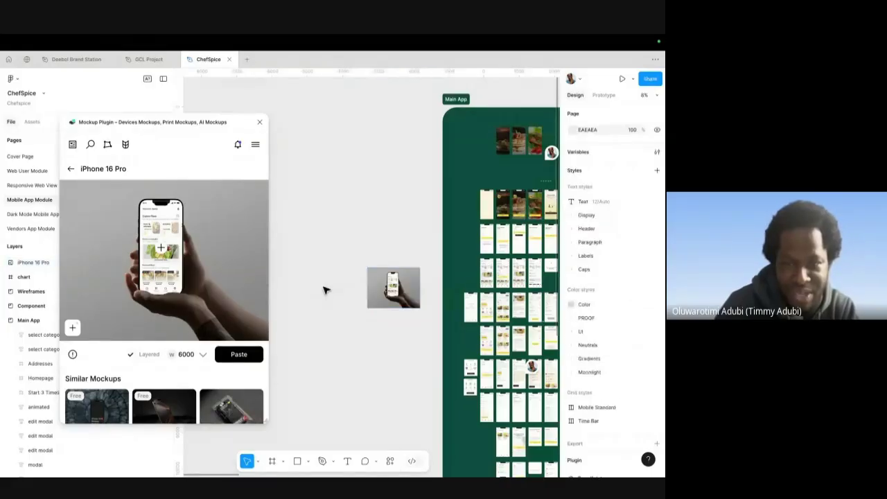
{"action": "scroll", "coordinate": [325, 291], "scroll_direction": "left", "scroll_amount": 3}
{"action": "left_click", "coordinate": [230, 359]}
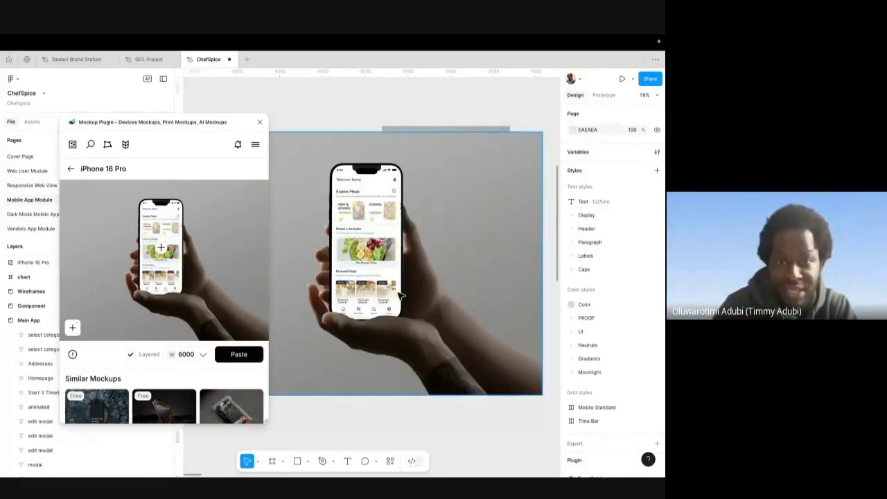
- Toggle the Hands layer's image fill off and on in the layered iPhone 16 Pro mockup and select its BG layer
{"action": "scroll", "coordinate": [400, 296], "scroll_direction": "down", "scroll_amount": 5}
{"action": "left_click", "coordinate": [338, 227]}
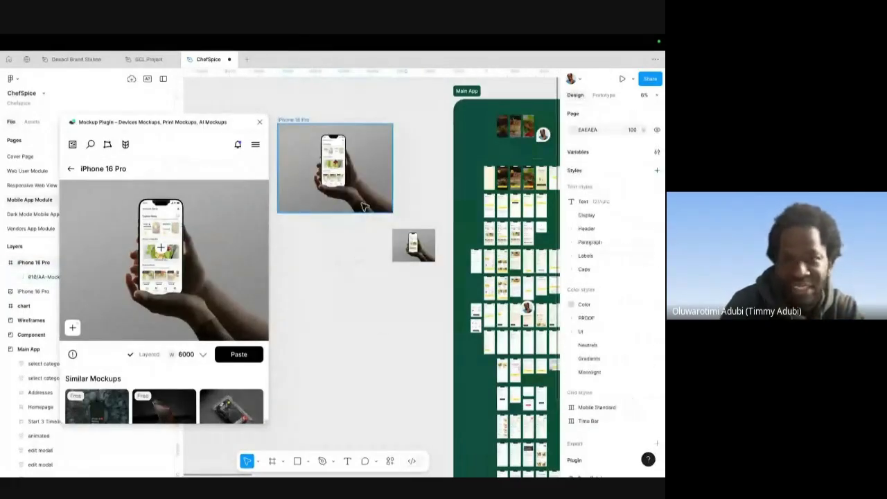
{"action": "left_click", "coordinate": [322, 160]}
{"action": "scroll", "coordinate": [320, 148], "scroll_direction": "up", "scroll_amount": 4}
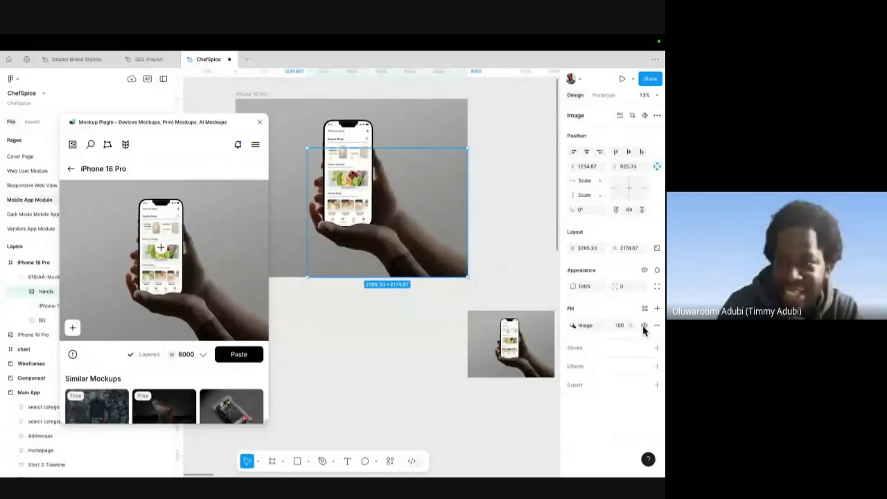
{"action": "left_click", "coordinate": [643, 326]}
{"action": "left_click", "coordinate": [643, 326]}
{"action": "left_click", "coordinate": [643, 326]}
{"action": "left_click", "coordinate": [643, 327]}
{"action": "scroll", "coordinate": [352, 310], "scroll_direction": "left", "scroll_amount": 2}
{"action": "scroll", "coordinate": [352, 310], "scroll_direction": "up", "scroll_amount": 1}
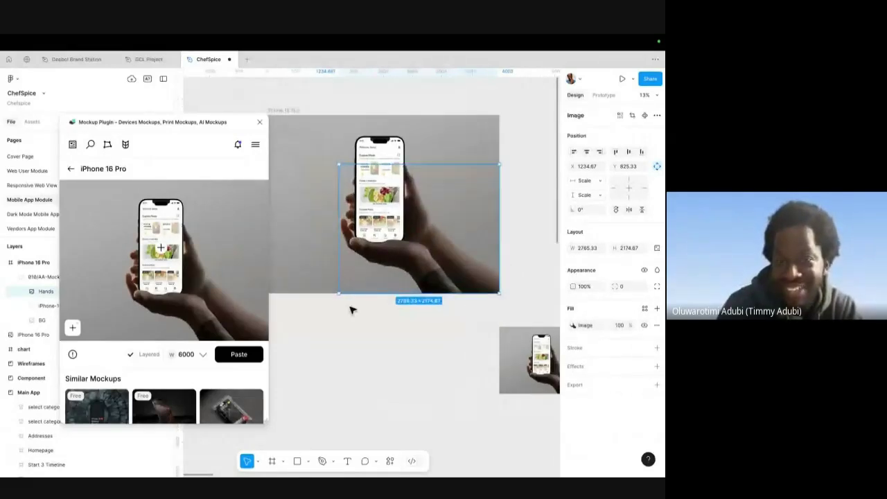
{"action": "scroll", "coordinate": [352, 310], "scroll_direction": "left", "scroll_amount": 2}
{"action": "scroll", "coordinate": [352, 310], "scroll_direction": "up", "scroll_amount": 1}
{"action": "left_click", "coordinate": [352, 309]}
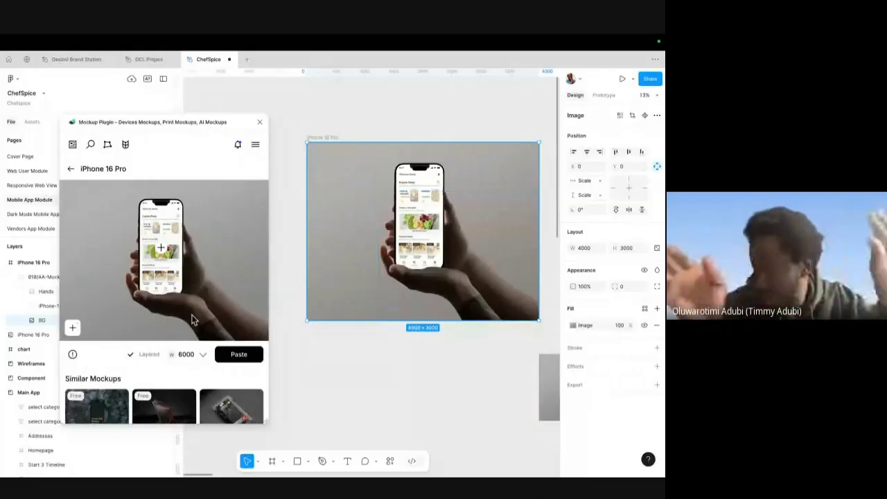
- Browse the similar mockups and open the iPhone 16 Pro mockup with the phone lying on black fabric
{"action": "scroll", "coordinate": [184, 327], "scroll_direction": "down", "scroll_amount": 2}
{"action": "scroll", "coordinate": [186, 353], "scroll_direction": "down", "scroll_amount": 2}
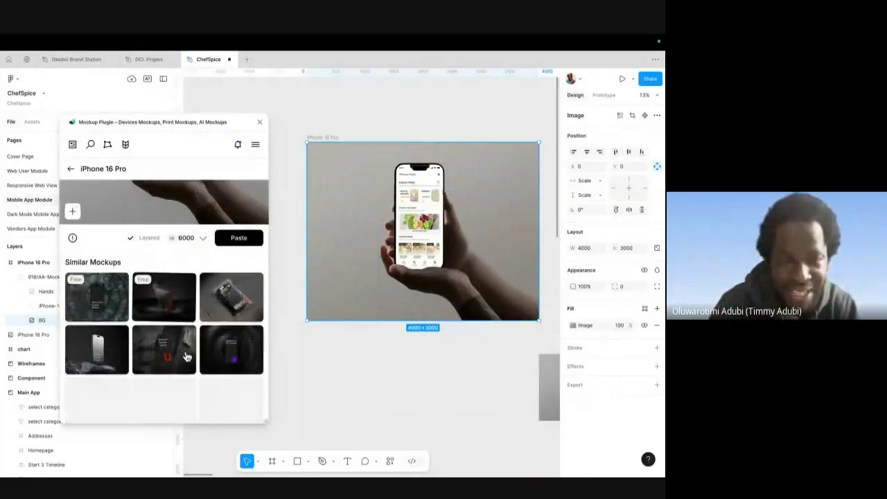
{"action": "left_click", "coordinate": [384, 371]}
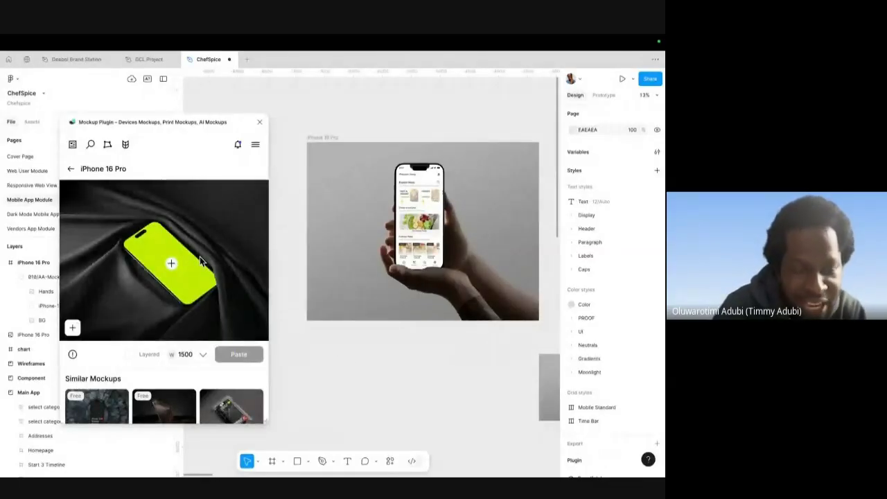
{"action": "scroll", "coordinate": [200, 260], "scroll_direction": "down", "scroll_amount": 3}
- Find the Start 2 Timeline frame with the Select Meals screen in Main App and select it
{"action": "scroll", "coordinate": [494, 365], "scroll_direction": "down", "scroll_amount": 5}
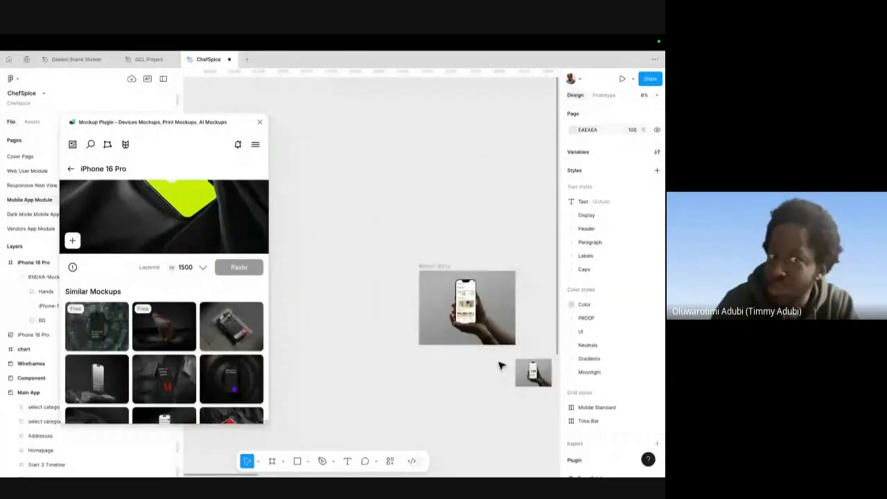
{"action": "scroll", "coordinate": [494, 365], "scroll_direction": "up", "scroll_amount": 3}
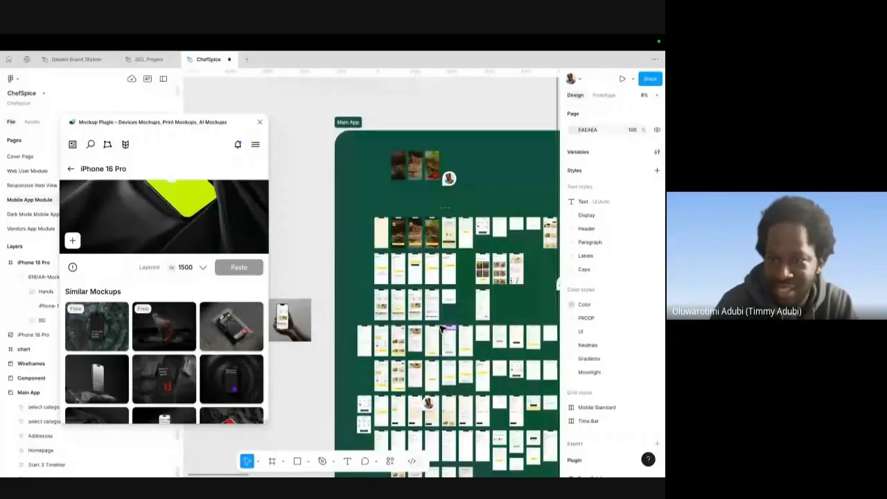
{"action": "scroll", "coordinate": [442, 327], "scroll_direction": "right", "scroll_amount": 3}
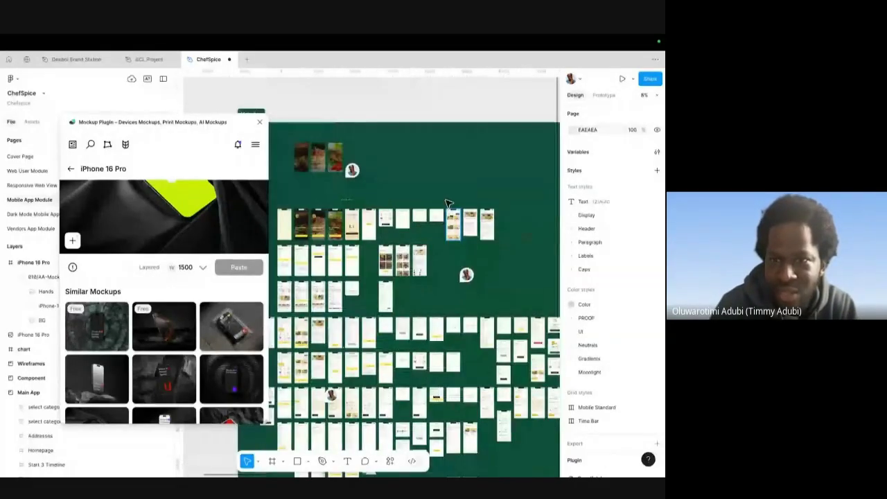
{"action": "scroll", "coordinate": [447, 203], "scroll_direction": "down", "scroll_amount": 3}
{"action": "scroll", "coordinate": [447, 202], "scroll_direction": "left", "scroll_amount": 3}
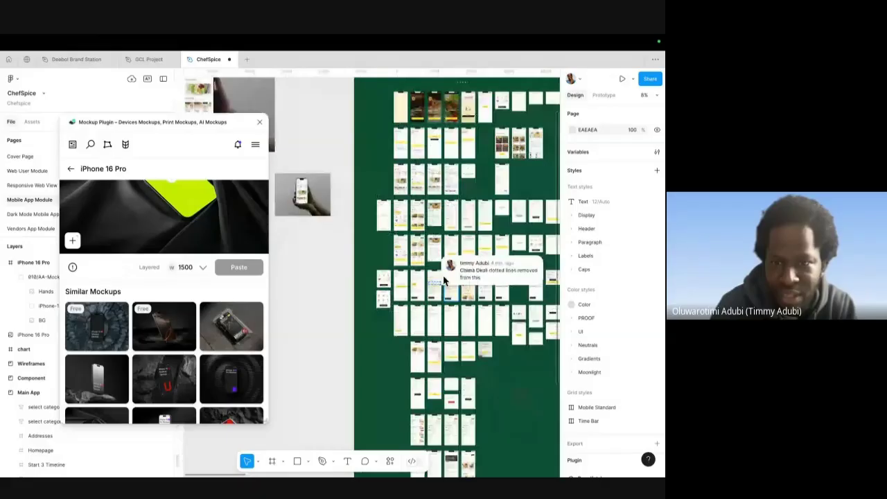
{"action": "left_click", "coordinate": [442, 281]}
{"action": "key", "text": "shift+2"}
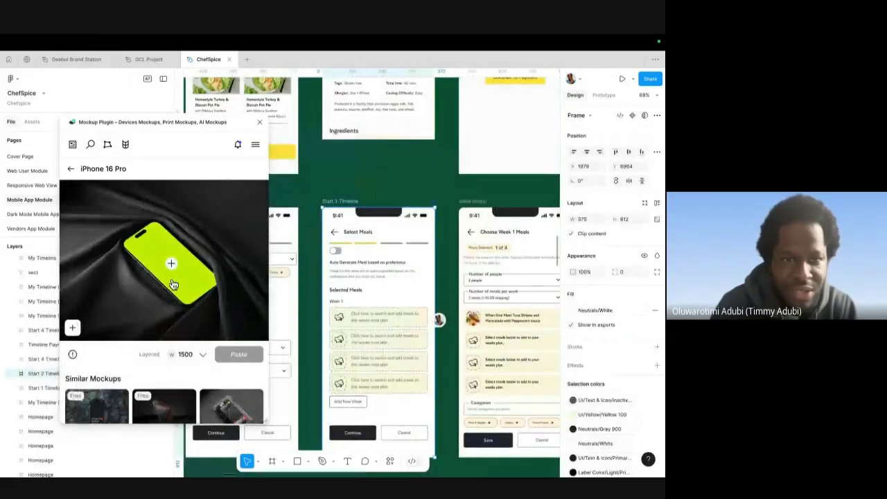
- Fill the black fabric mockup's phone screen with the Start 2 Timeline frame and crop it to fit
{"action": "left_click", "coordinate": [171, 263]}
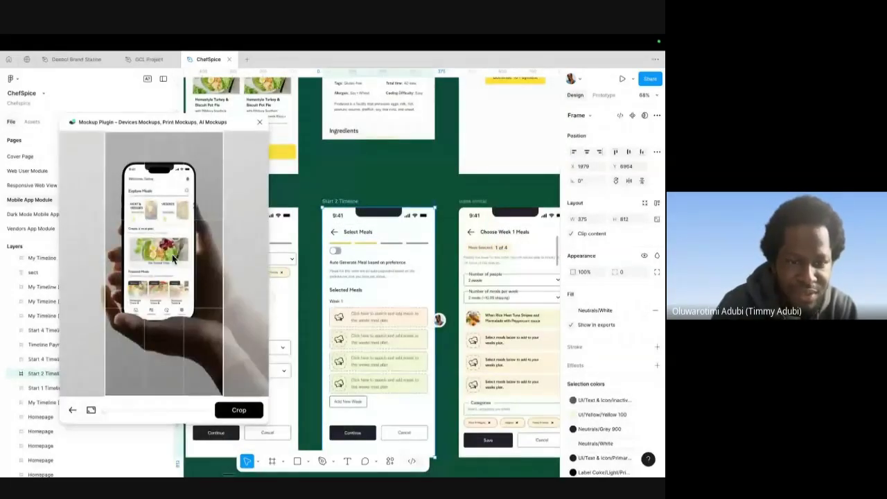
{"action": "left_click", "coordinate": [72, 410]}
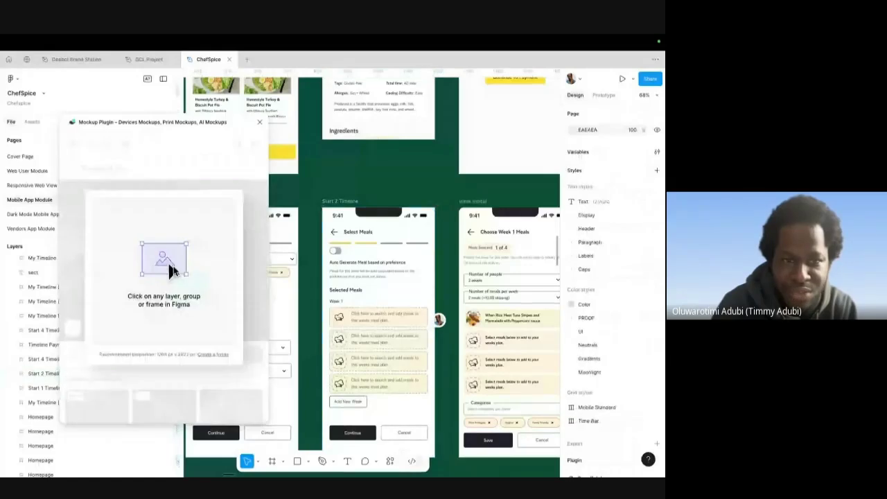
{"action": "left_click", "coordinate": [167, 261]}
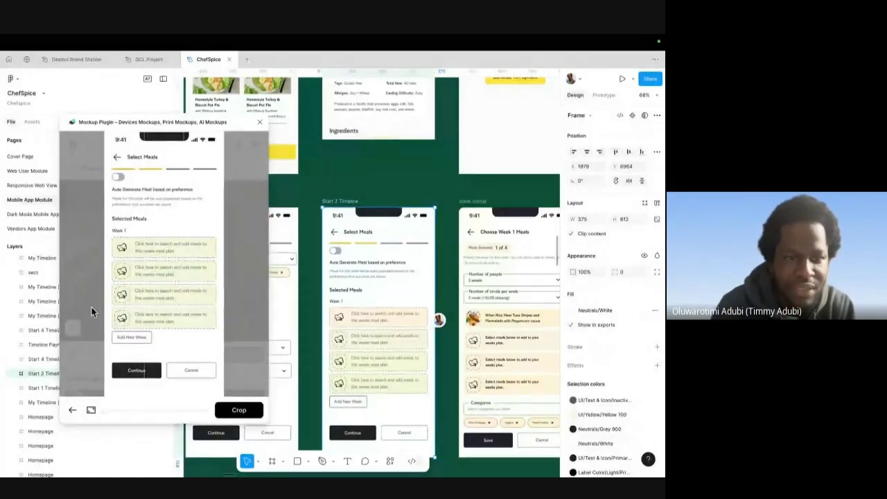
{"action": "left_click", "coordinate": [239, 409]}
- Paste the black fabric iPhone 16 Pro mockup as a layered version at width 6000 onto an empty canvas area
{"action": "scroll", "coordinate": [293, 305], "scroll_direction": "down", "scroll_amount": 10}
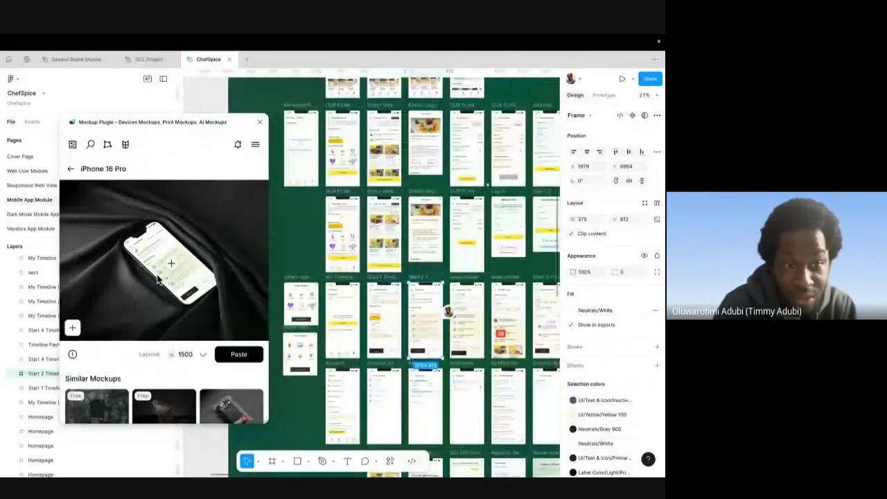
{"action": "scroll", "coordinate": [293, 305], "scroll_direction": "left", "scroll_amount": 5}
{"action": "left_click", "coordinate": [198, 354]}
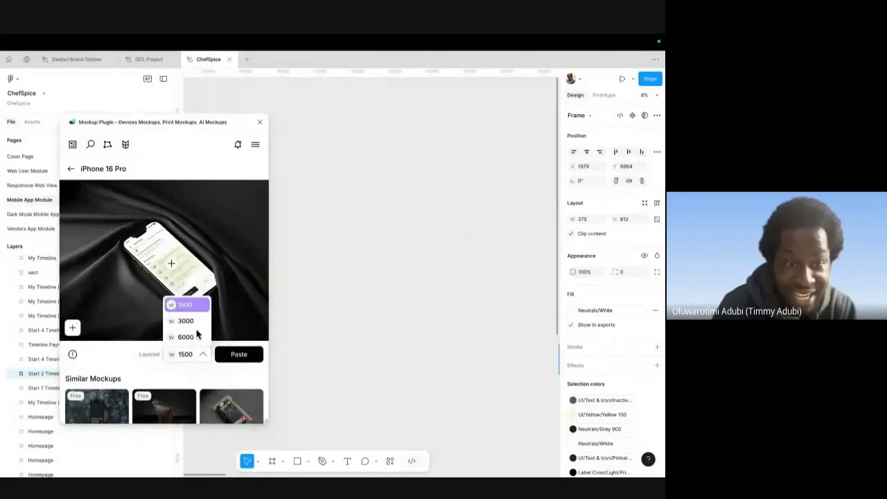
{"action": "left_click", "coordinate": [194, 338]}
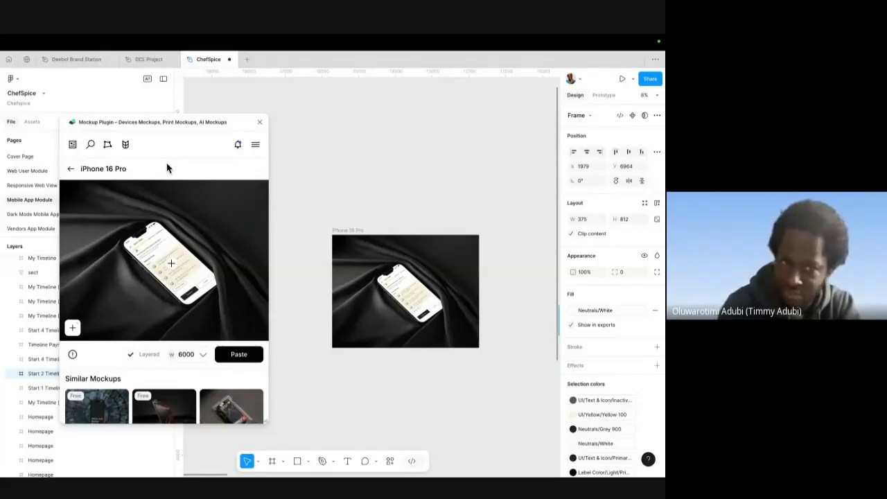
{"action": "scroll", "coordinate": [180, 266], "scroll_direction": "down", "scroll_amount": 10}
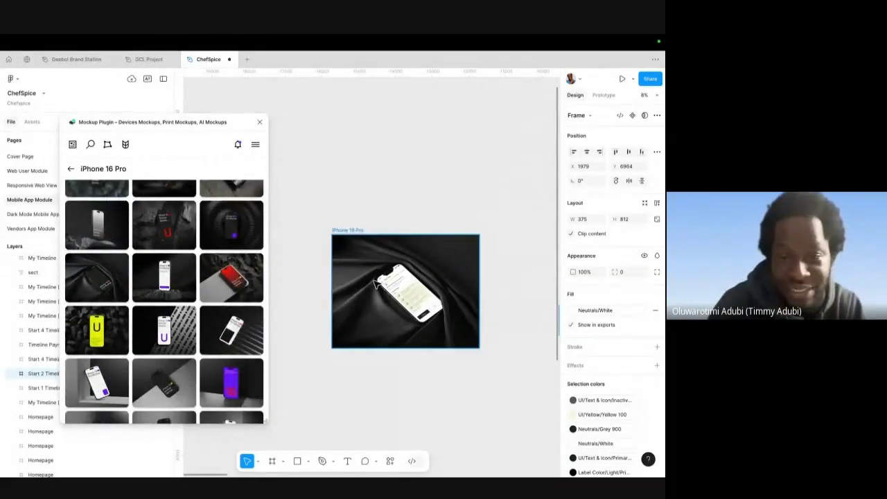
- Inspect the black fabric iPhone 16 Pro mockup's fine detail up close and delete its frame
{"action": "scroll", "coordinate": [392, 298], "scroll_direction": "up", "scroll_amount": 3}
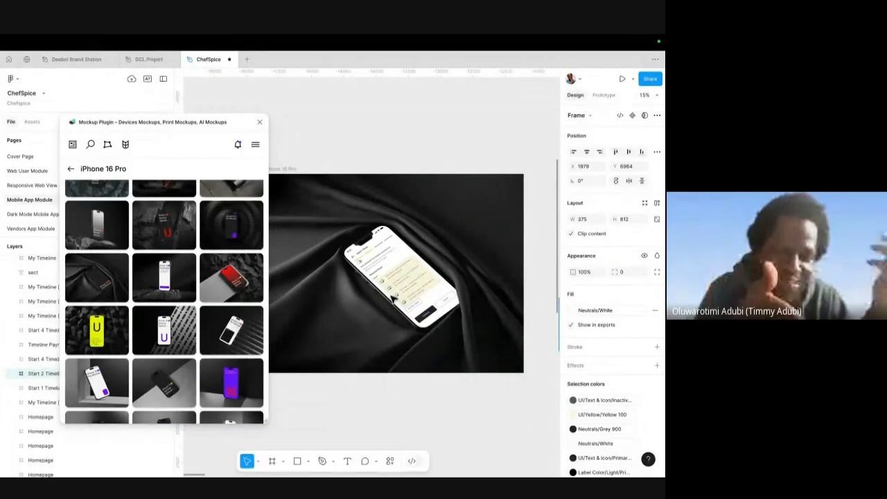
{"action": "scroll", "coordinate": [416, 292], "scroll_direction": "up", "scroll_amount": 2}
{"action": "scroll", "coordinate": [415, 293], "scroll_direction": "up", "scroll_amount": 8}
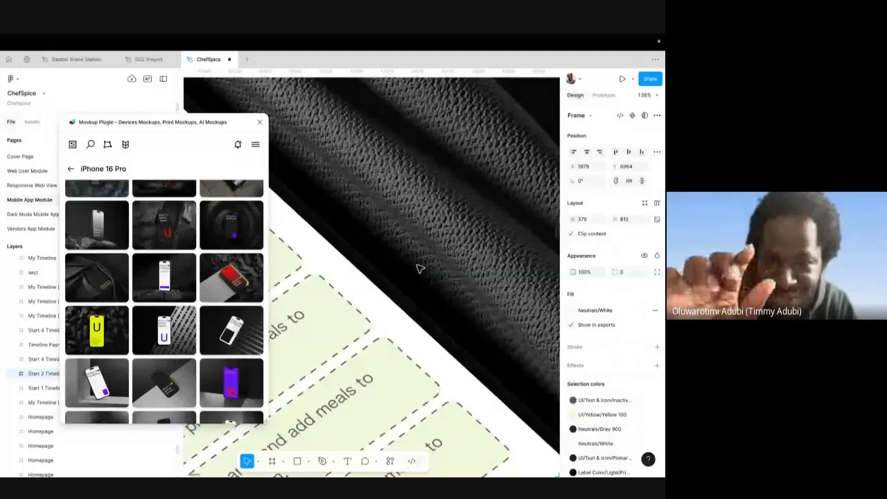
{"action": "left_click", "coordinate": [379, 230]}
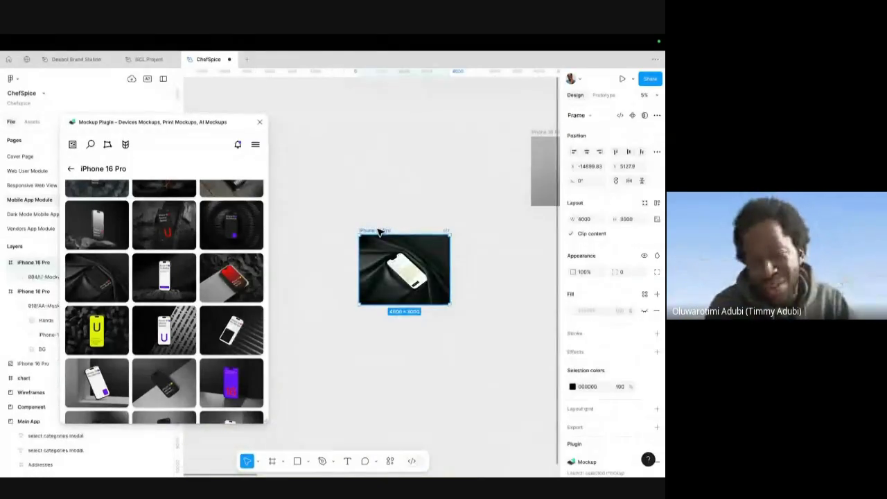
{"action": "key", "text": "Delete"}
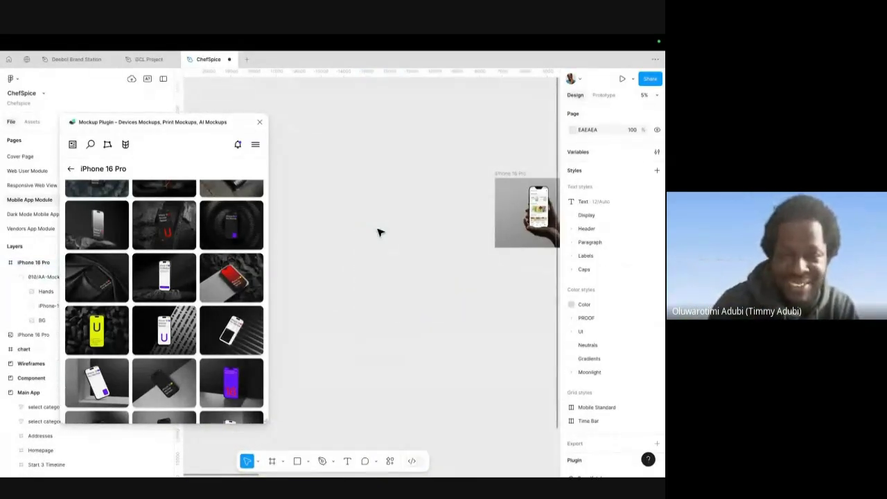
- Delete the two remaining hand-held iPhone 16 Pro mockups beside Main App and close the Mockup Plugin
{"action": "scroll", "coordinate": [378, 232], "scroll_direction": "right", "scroll_amount": 5}
{"action": "left_click_drag", "start_coordinate": [325, 204], "coordinate": [486, 406]}
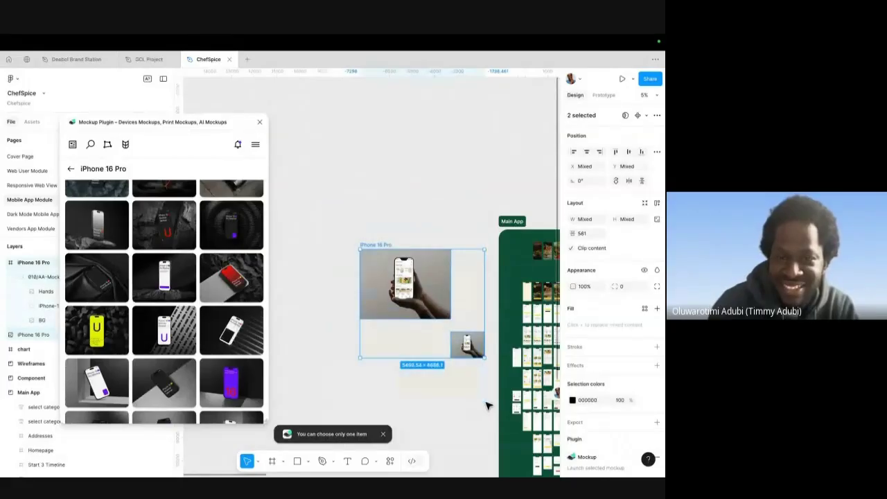
{"action": "key", "text": "Delete"}
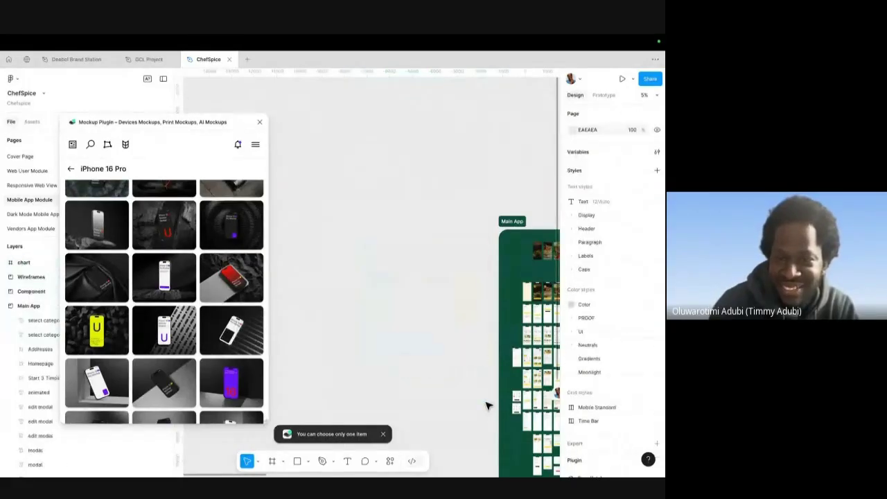
{"action": "left_click", "coordinate": [260, 122]}
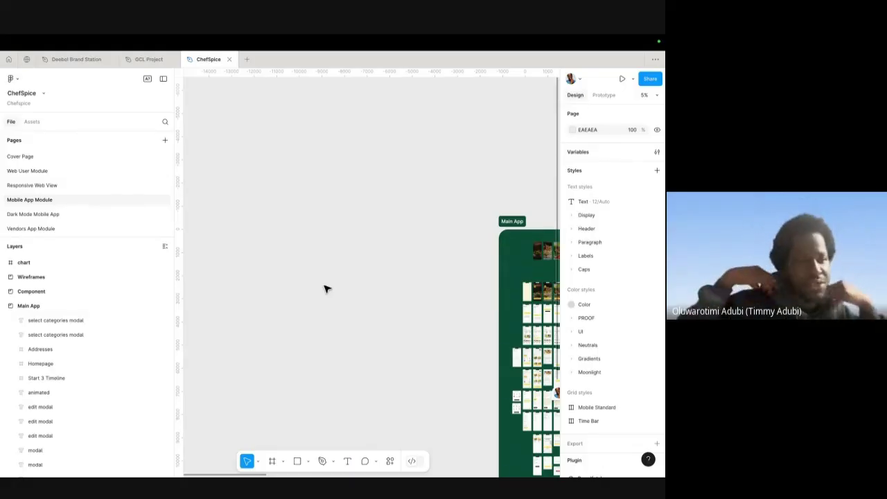
- Find the Vectary 3D Studio Lite plugin, browse its Community projects and open the yellow coffee cup
{"action": "left_click", "coordinate": [390, 461]}
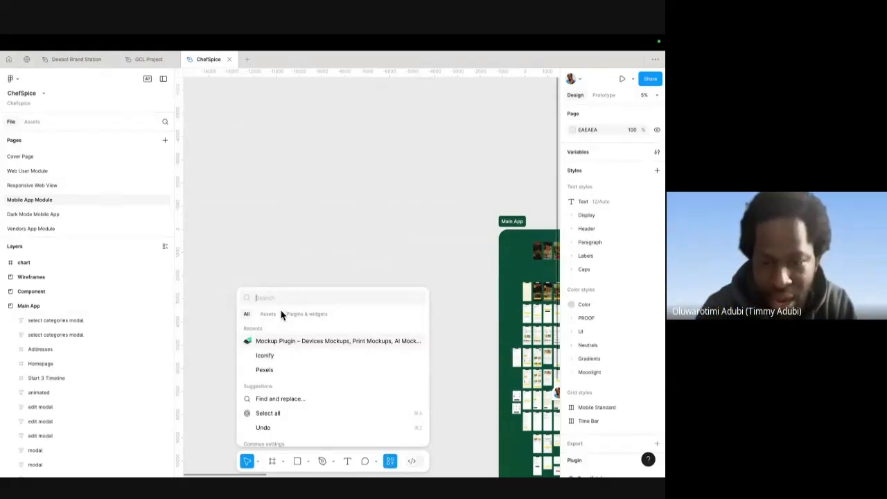
{"action": "left_click", "coordinate": [300, 315]}
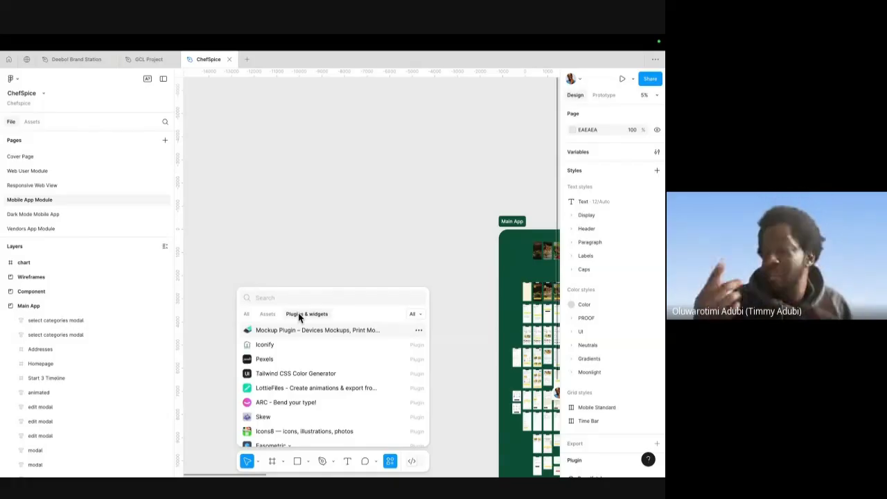
{"action": "left_click", "coordinate": [284, 298]}
{"action": "type", "text": "v"}
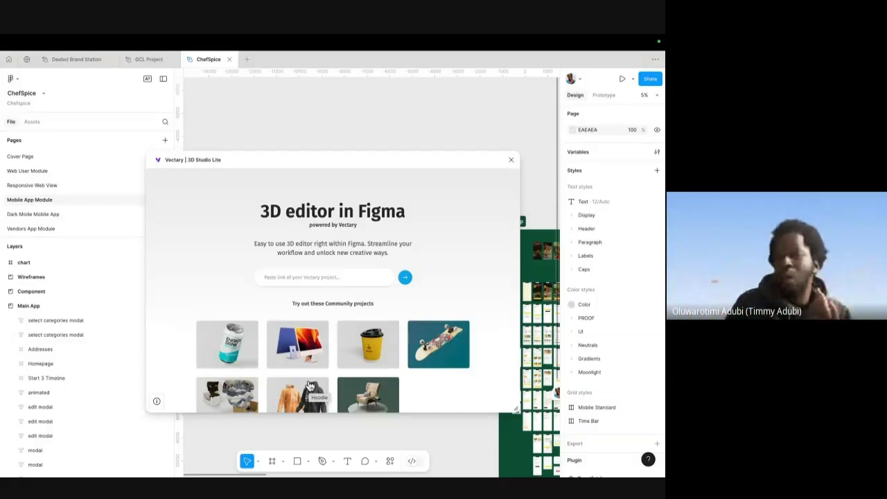
{"action": "scroll", "coordinate": [346, 305], "scroll_direction": "down", "scroll_amount": 2}
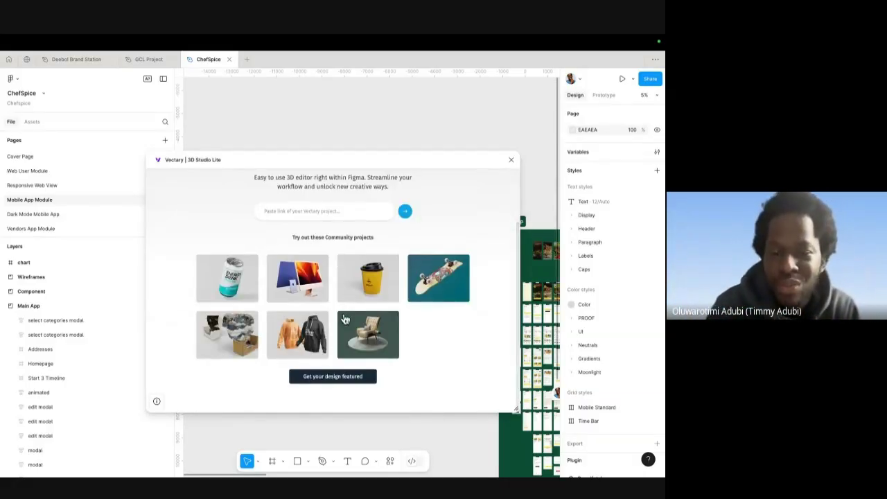
{"action": "scroll", "coordinate": [332, 249], "scroll_direction": "up", "scroll_amount": 2}
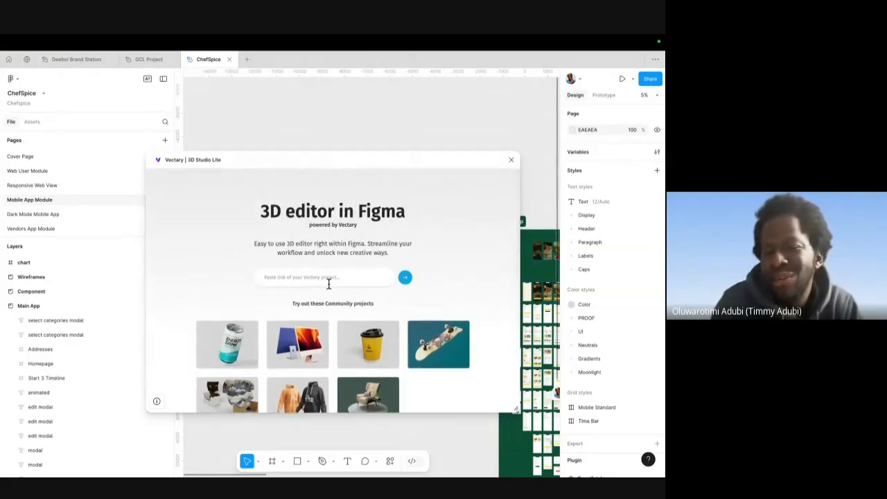
{"action": "scroll", "coordinate": [323, 281], "scroll_direction": "down", "scroll_amount": 2}
{"action": "left_click", "coordinate": [362, 299]}
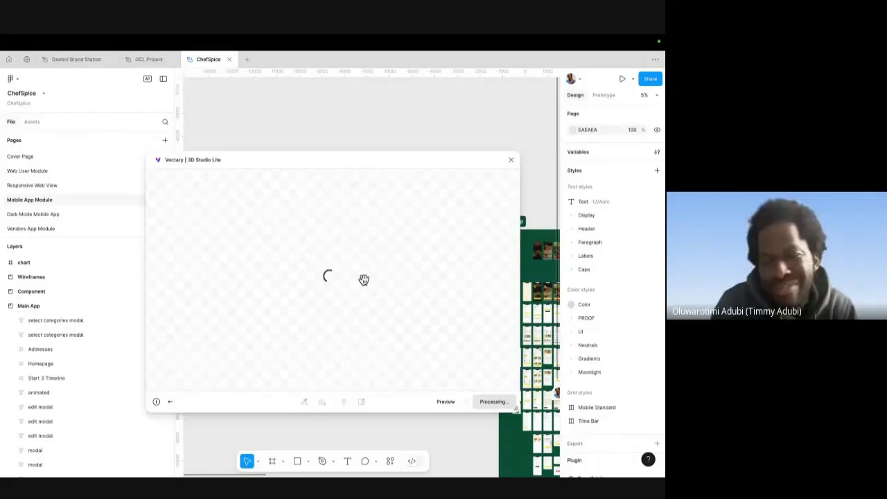
- Select the passive slide frame of onboarding01 and examine the yellow coffee cup from a smaller, tilted 3D view
{"action": "left_click_drag", "start_coordinate": [316, 283], "coordinate": [332, 297]}
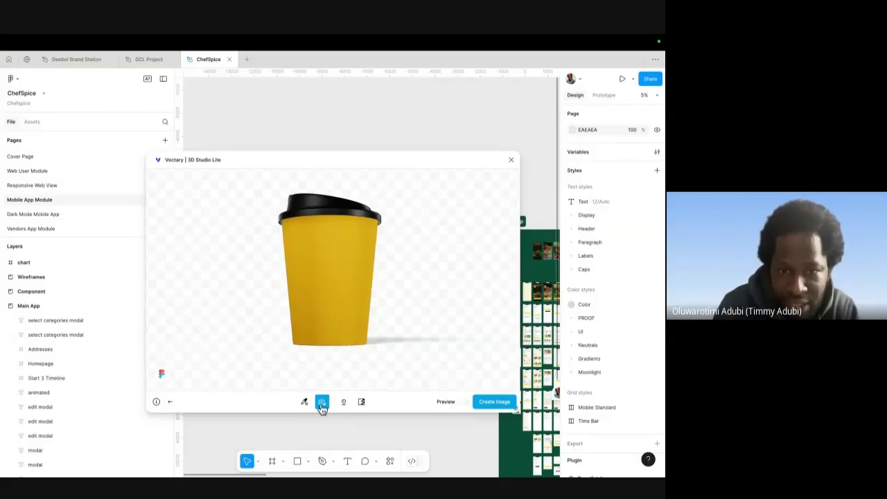
{"action": "left_click", "coordinate": [539, 291]}
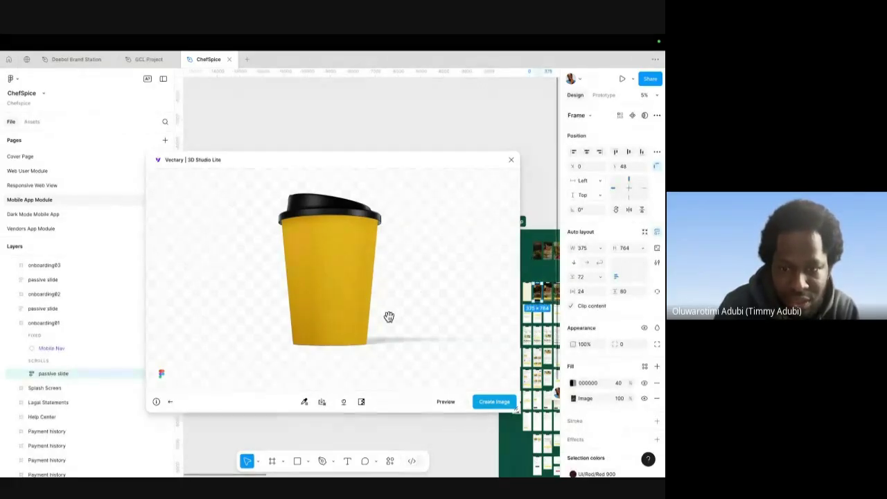
{"action": "scroll", "coordinate": [388, 317], "scroll_direction": "down", "scroll_amount": 5}
{"action": "scroll", "coordinate": [388, 317], "scroll_direction": "up", "scroll_amount": 5}
{"action": "scroll", "coordinate": [388, 316], "scroll_direction": "down", "scroll_amount": 3}
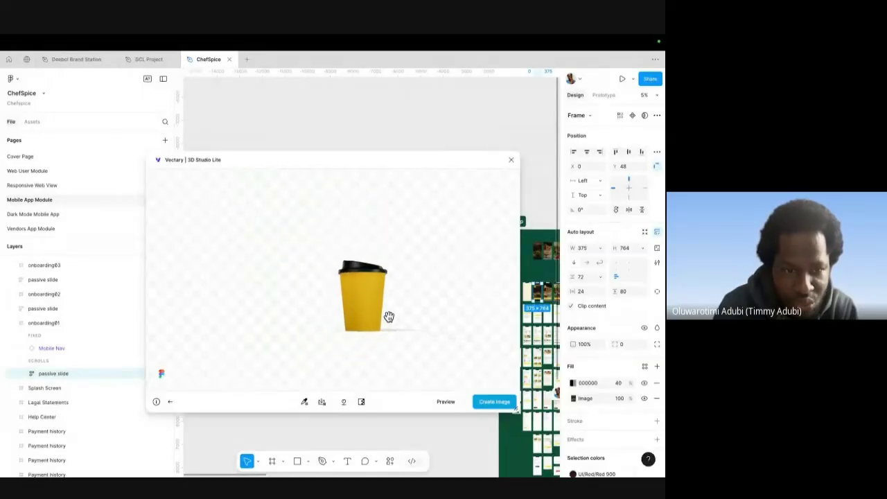
{"action": "left_click", "coordinate": [156, 402]}
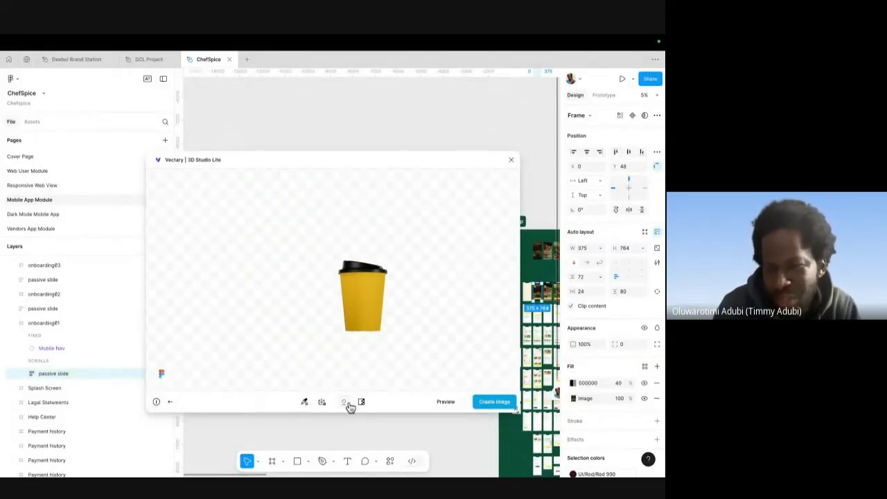
{"action": "left_click_drag", "start_coordinate": [414, 312], "coordinate": [343, 387]}
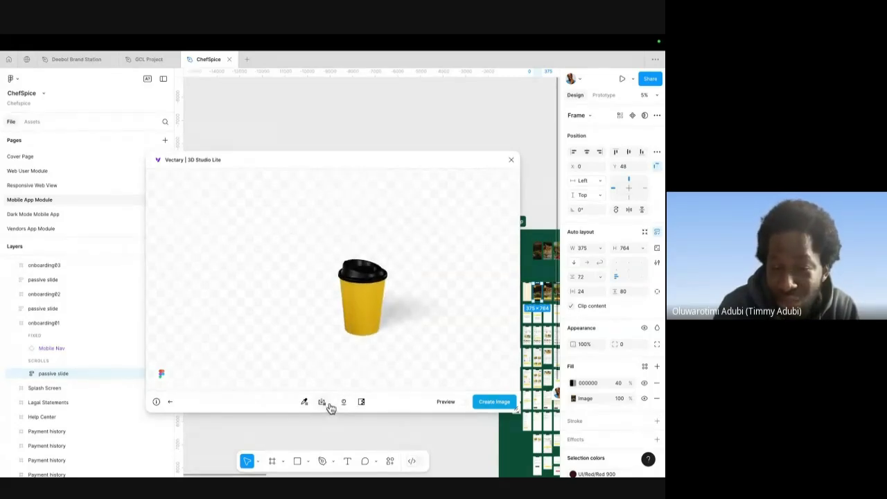
- Open the Clay Mockups 3D plugin with the passive slide and turn the iPhone 11 to camera rotation 57.6 and 0
{"action": "key", "text": "ctrl+k"}
{"action": "type", "text": "clay"}
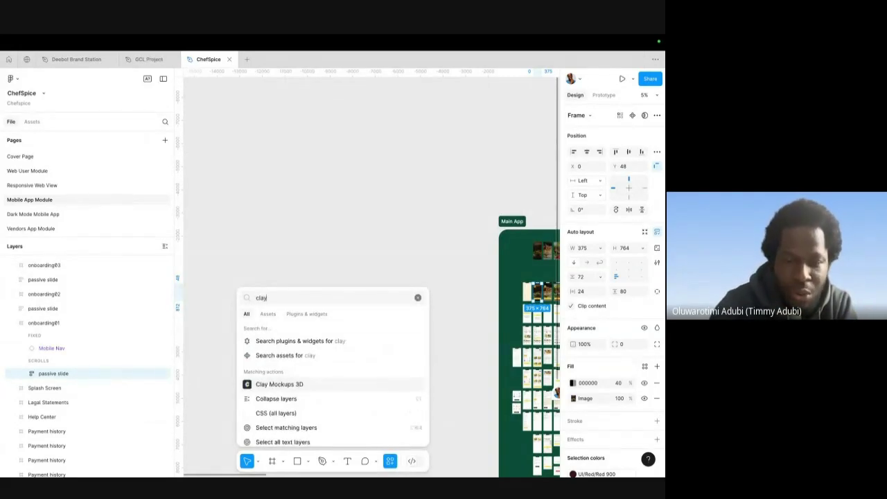
{"action": "left_click", "coordinate": [275, 383]}
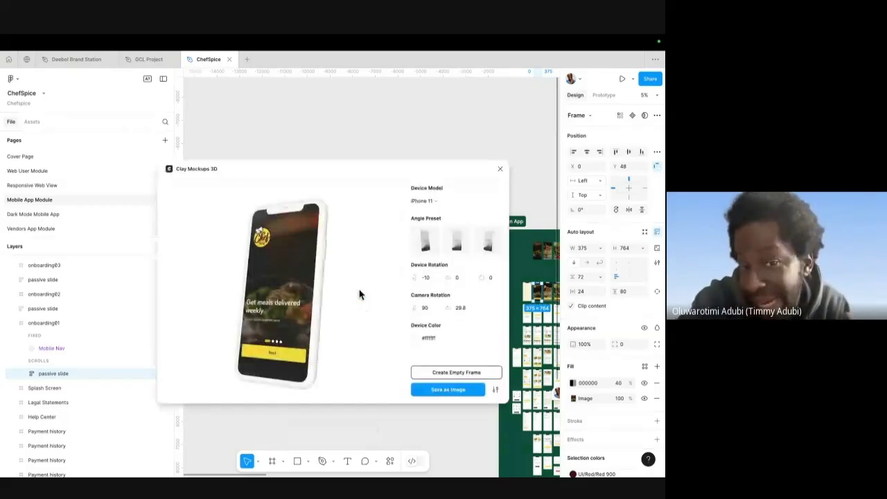
{"action": "left_click_drag", "start_coordinate": [270, 304], "coordinate": [408, 316]}
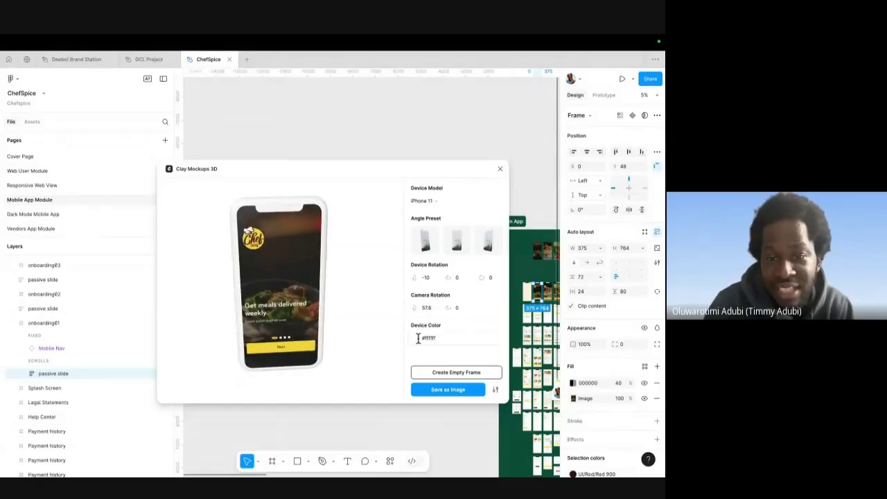
- Try a pink device color, set it to #21212e, and rotate the phone to show its back and front
{"action": "left_click", "coordinate": [418, 338]}
{"action": "left_click", "coordinate": [434, 289]}
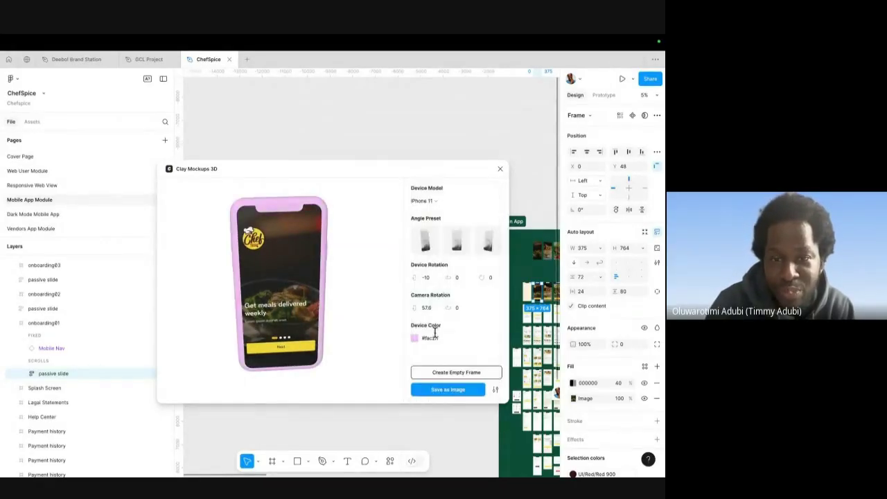
{"action": "left_click", "coordinate": [416, 338]}
{"action": "scroll", "coordinate": [416, 340], "scroll_direction": "down", "scroll_amount": 2}
{"action": "scroll", "coordinate": [419, 336], "scroll_direction": "down", "scroll_amount": 5}
{"action": "scroll", "coordinate": [429, 320], "scroll_direction": "up", "scroll_amount": 2}
{"action": "left_click", "coordinate": [432, 258]}
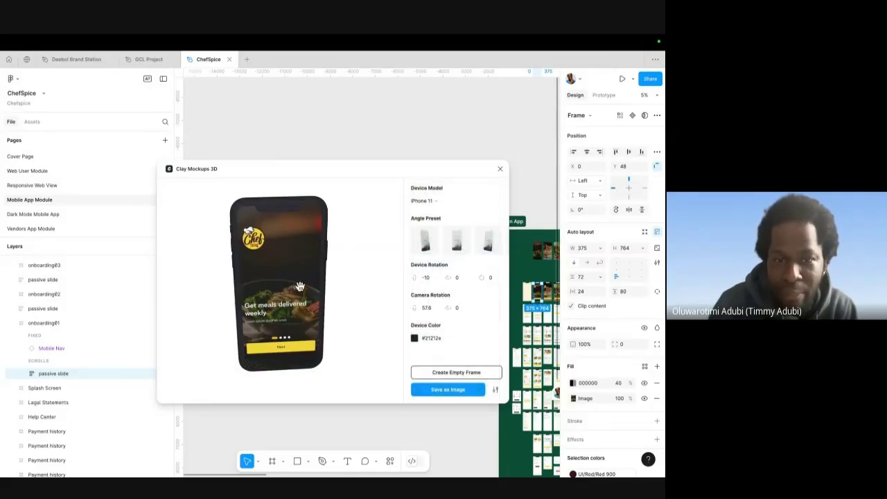
{"action": "left_click_drag", "start_coordinate": [311, 285], "coordinate": [296, 264]}
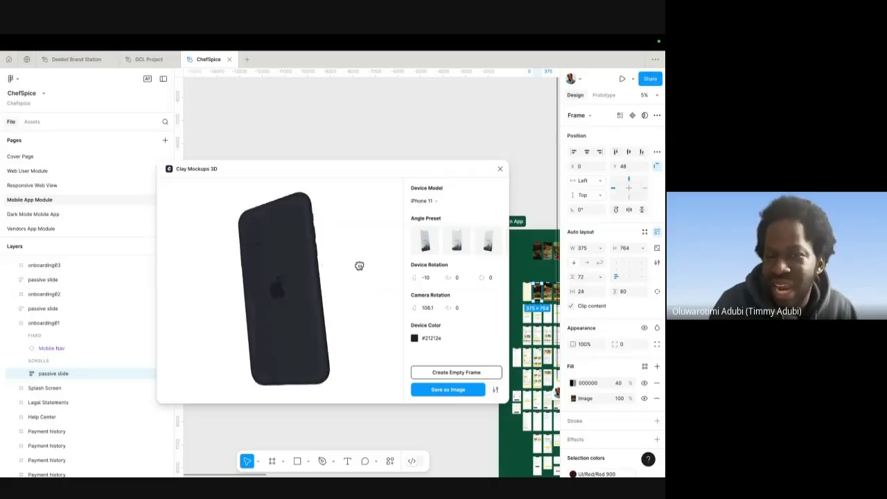
{"action": "left_click_drag", "start_coordinate": [256, 275], "coordinate": [280, 282]}
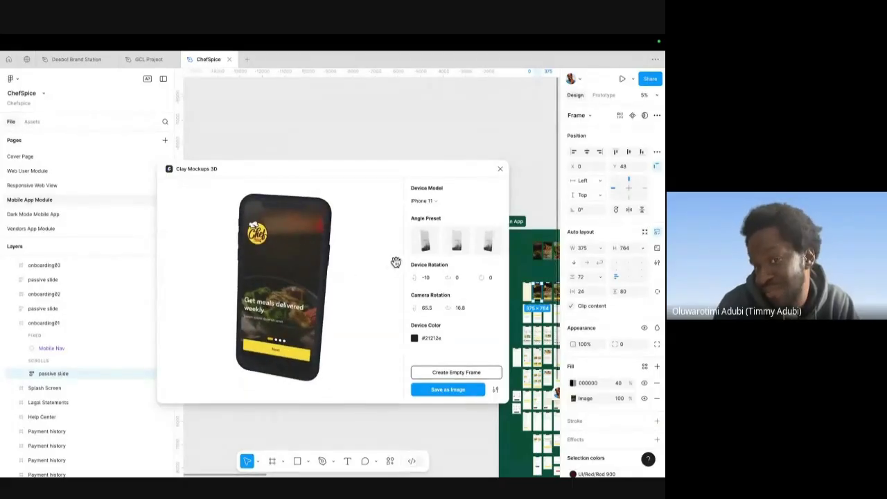
- Try the iPad and Browser device models for the clay mockup, rotating each one
{"action": "left_click", "coordinate": [440, 204]}
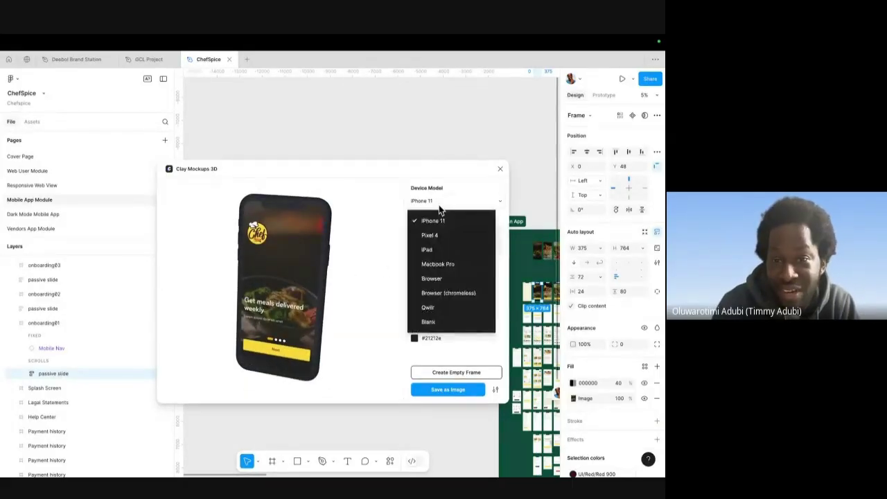
{"action": "left_click", "coordinate": [443, 250]}
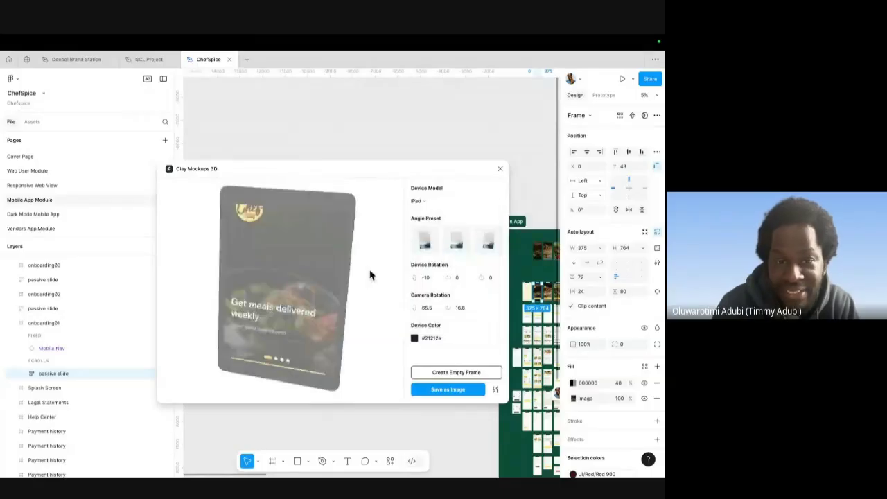
{"action": "left_click_drag", "start_coordinate": [298, 278], "coordinate": [374, 254]}
{"action": "left_click", "coordinate": [441, 203]}
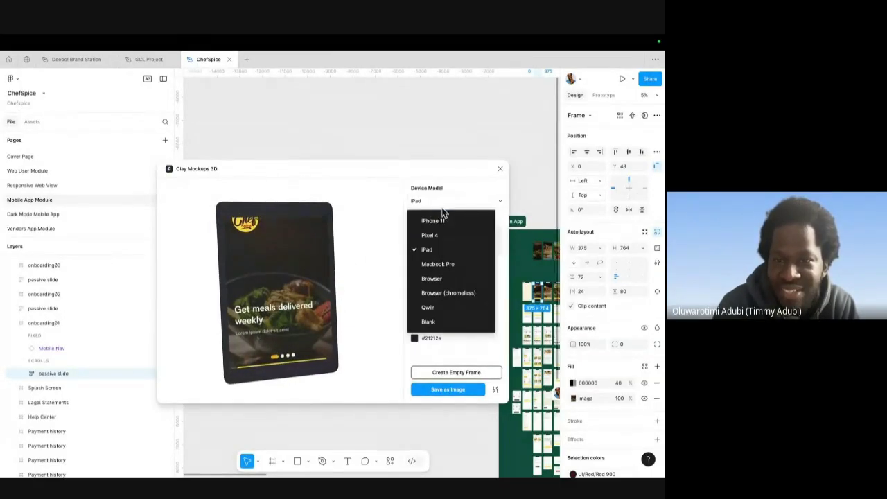
{"action": "left_click", "coordinate": [437, 277]}
{"action": "left_click_drag", "start_coordinate": [337, 290], "coordinate": [372, 259]}
- Switch the device model to Qwilr, rotate the camera to 64 and 20.4, and save the mockup as an image
{"action": "left_click", "coordinate": [421, 200]}
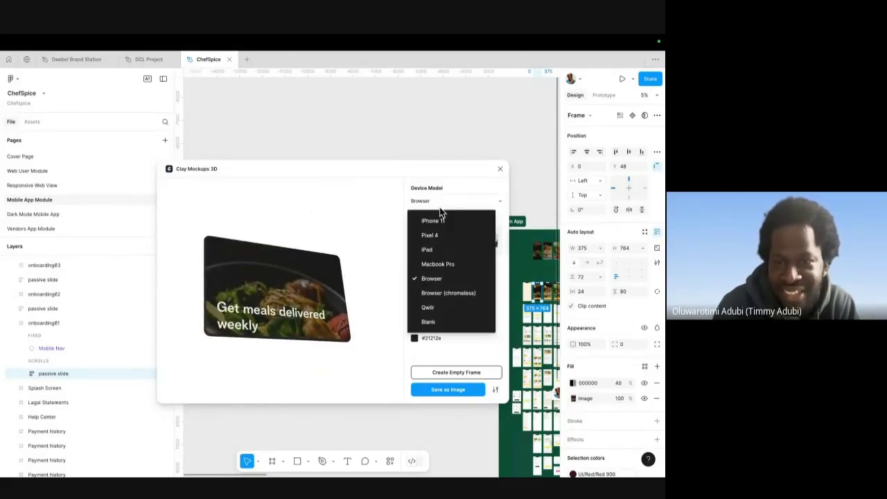
{"action": "left_click", "coordinate": [432, 298]}
{"action": "left_click_drag", "start_coordinate": [298, 277], "coordinate": [366, 317]}
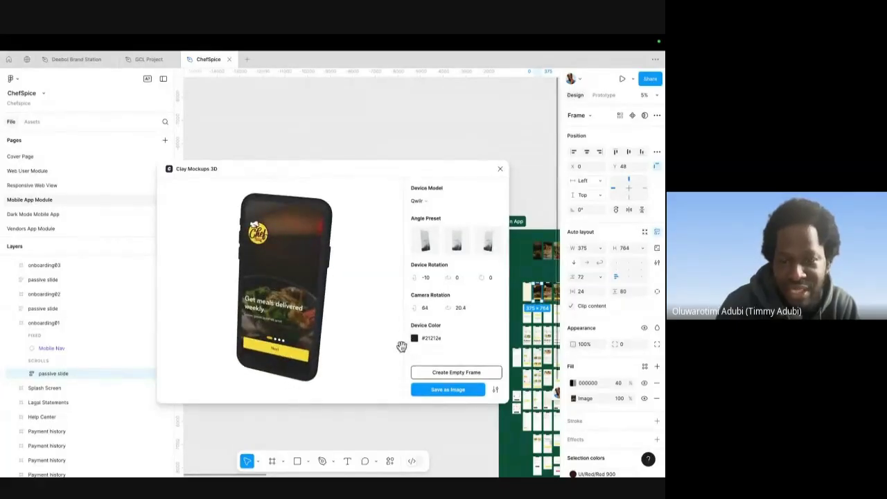
{"action": "left_click", "coordinate": [460, 388]}
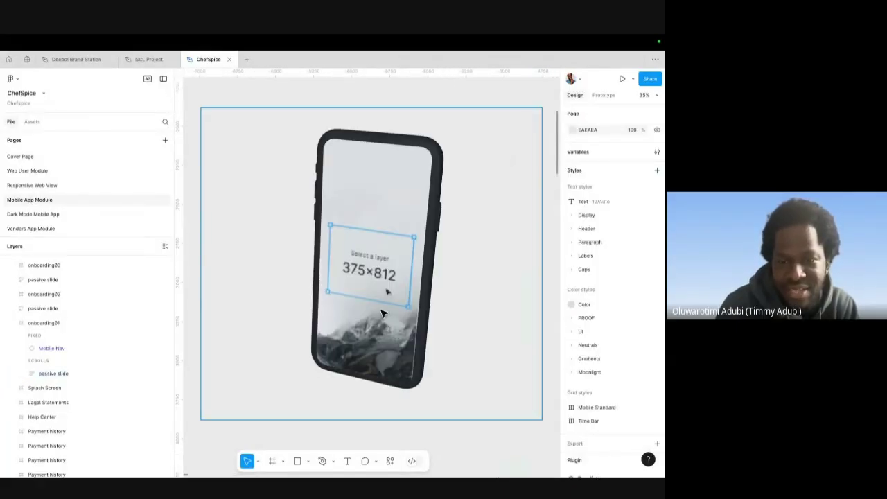
- Select the saved clay phone mockup image on the canvas and delete it
{"action": "left_click", "coordinate": [386, 291]}
{"action": "scroll", "coordinate": [344, 245], "scroll_direction": "down", "scroll_amount": 5}
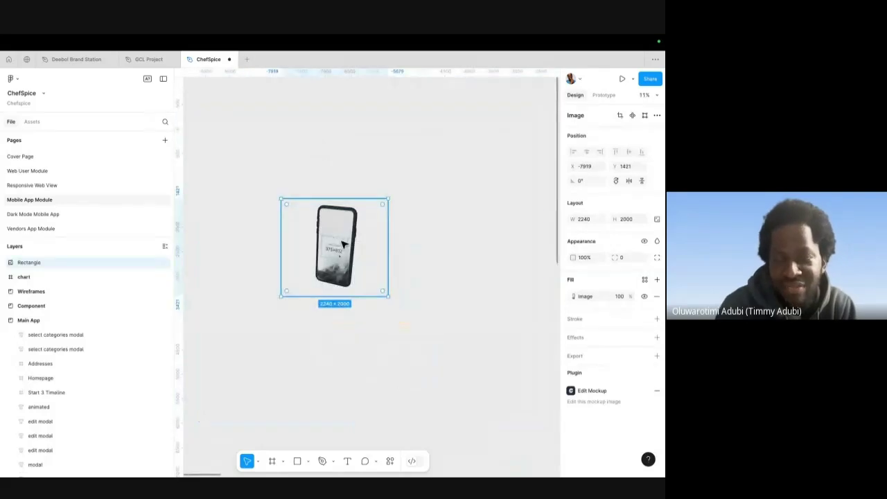
{"action": "key", "text": "Delete"}
- Reopen Clay Mockups 3D and move its window clear of the Main App screens
{"action": "scroll", "coordinate": [344, 245], "scroll_direction": "right", "scroll_amount": 5}
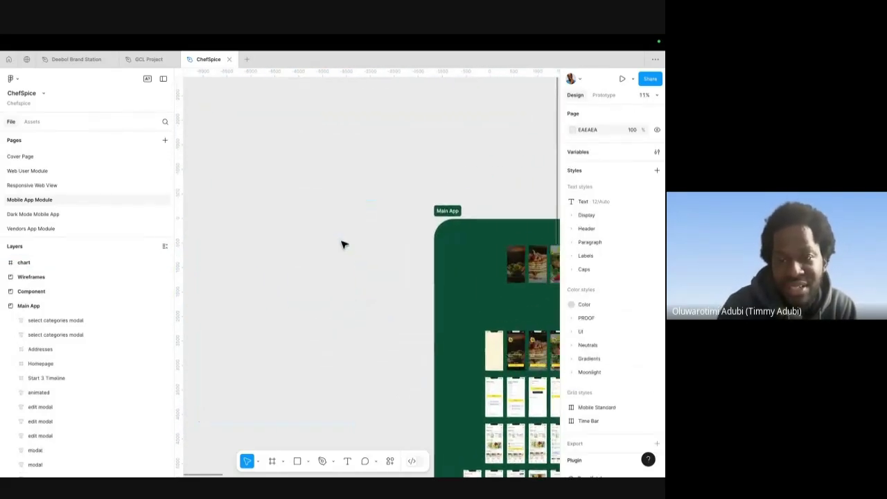
{"action": "left_click", "coordinate": [391, 460]}
{"action": "left_click", "coordinate": [286, 342]}
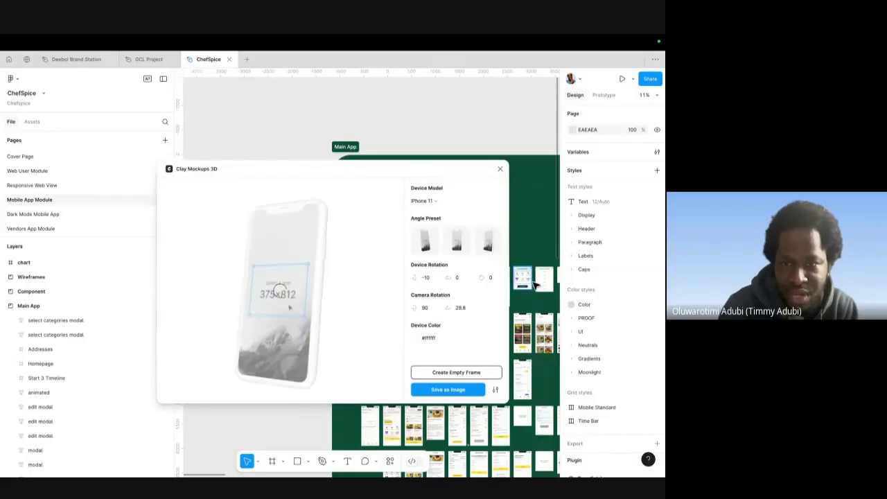
{"action": "scroll", "coordinate": [537, 315], "scroll_direction": "down", "scroll_amount": 5}
{"action": "left_click_drag", "start_coordinate": [374, 168], "coordinate": [299, 119]}
{"action": "scroll", "coordinate": [530, 266], "scroll_direction": "down", "scroll_amount": 2}
{"action": "scroll", "coordinate": [530, 265], "scroll_direction": "up", "scroll_amount": 3}
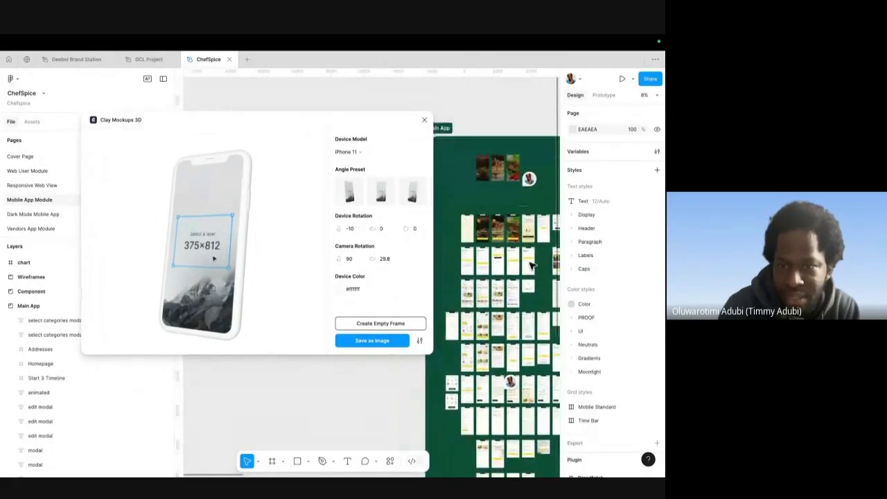
- Show the Homepage frame below Sign Up on the iPhone 11 clay mockup and rotate the camera around the phone
{"action": "scroll", "coordinate": [530, 265], "scroll_direction": "up", "scroll_amount": 5}
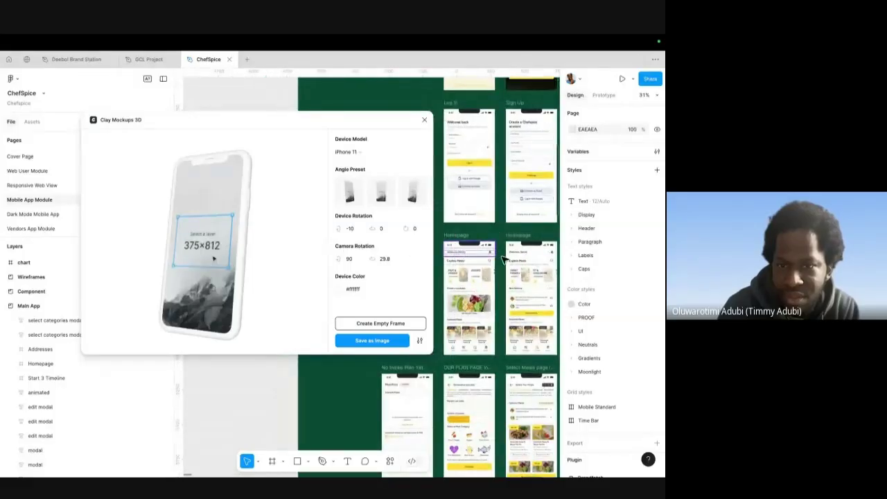
{"action": "left_click", "coordinate": [514, 239]}
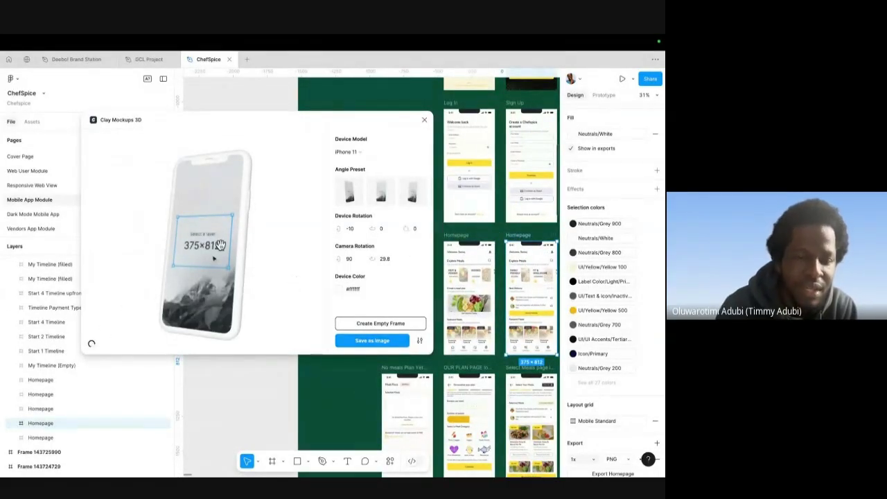
{"action": "left_click_drag", "start_coordinate": [219, 245], "coordinate": [242, 259]}
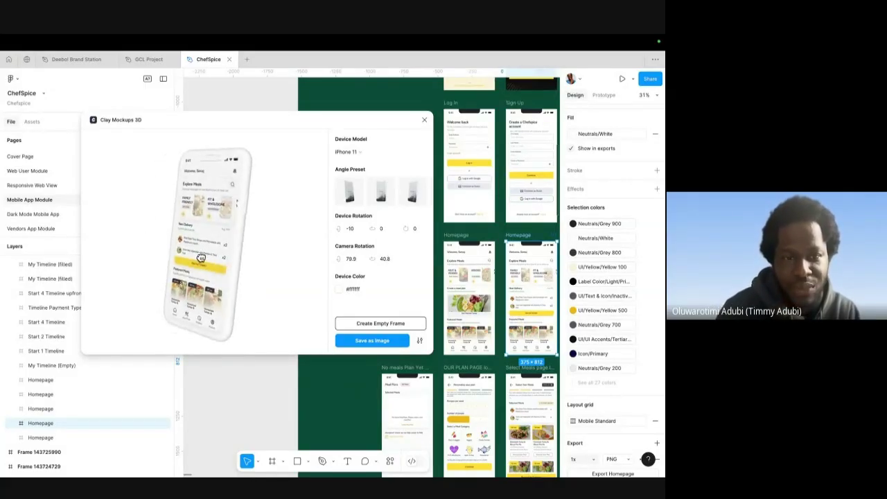
- Set the device color to #21212e, rotate the camera to 62.6 and 50.7, and save the mockup as an image
{"action": "left_click", "coordinate": [344, 287]}
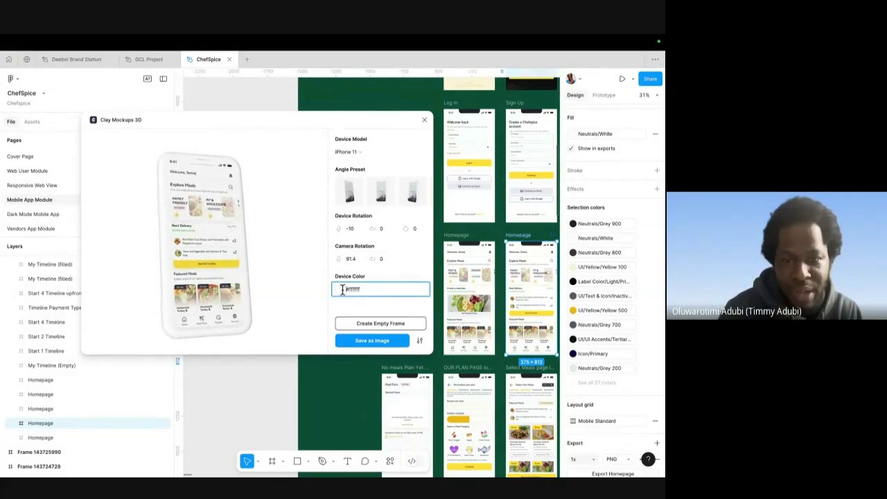
{"action": "scroll", "coordinate": [361, 321], "scroll_direction": "down", "scroll_amount": 1}
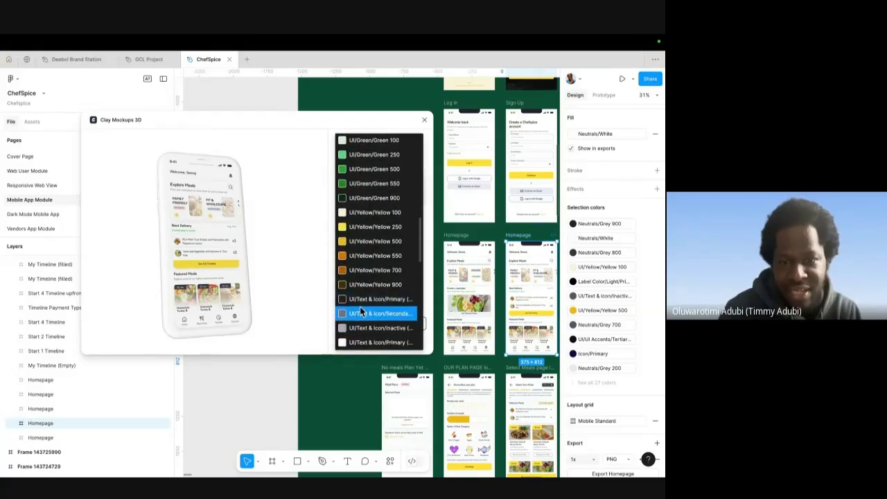
{"action": "left_click", "coordinate": [356, 313]}
{"action": "left_click_drag", "start_coordinate": [159, 246], "coordinate": [201, 279]}
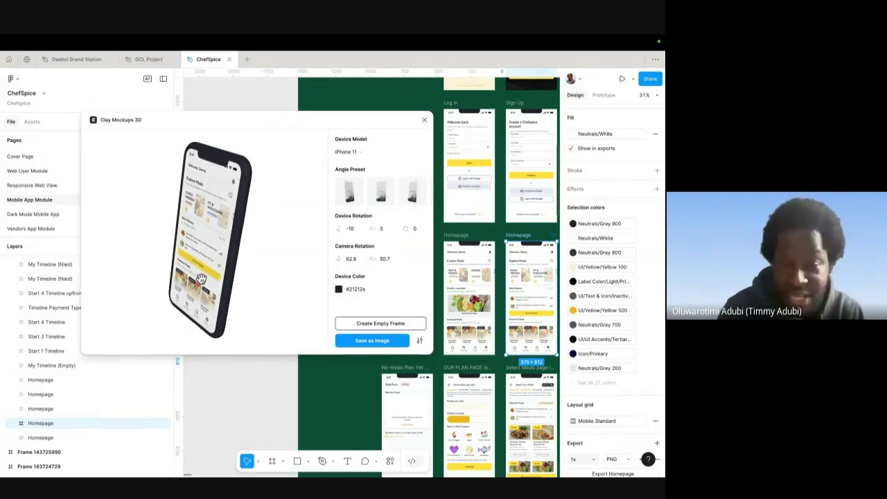
{"action": "left_click", "coordinate": [362, 342]}
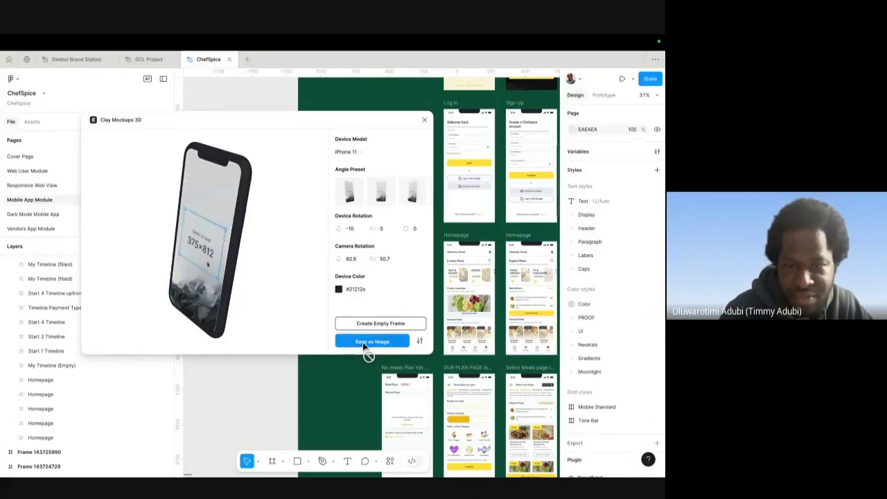
- Move the saved dark phone mockup image onto the empty canvas beside the Main App section and delete it
{"action": "left_click", "coordinate": [386, 258]}
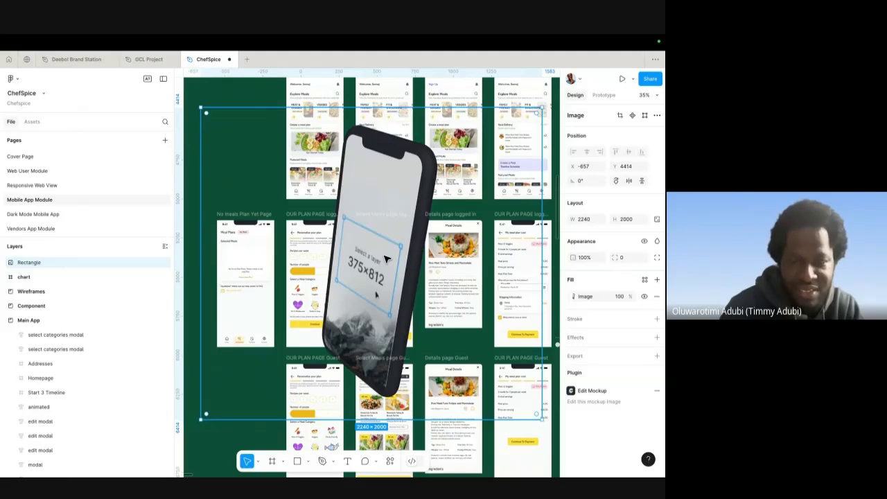
{"action": "scroll", "coordinate": [386, 259], "scroll_direction": "down", "scroll_amount": 5}
{"action": "left_click_drag", "start_coordinate": [377, 242], "coordinate": [263, 234]}
{"action": "scroll", "coordinate": [355, 232], "scroll_direction": "left", "scroll_amount": 3}
{"action": "left_click_drag", "start_coordinate": [354, 233], "coordinate": [296, 232]}
{"action": "scroll", "coordinate": [296, 232], "scroll_direction": "up", "scroll_amount": 3}
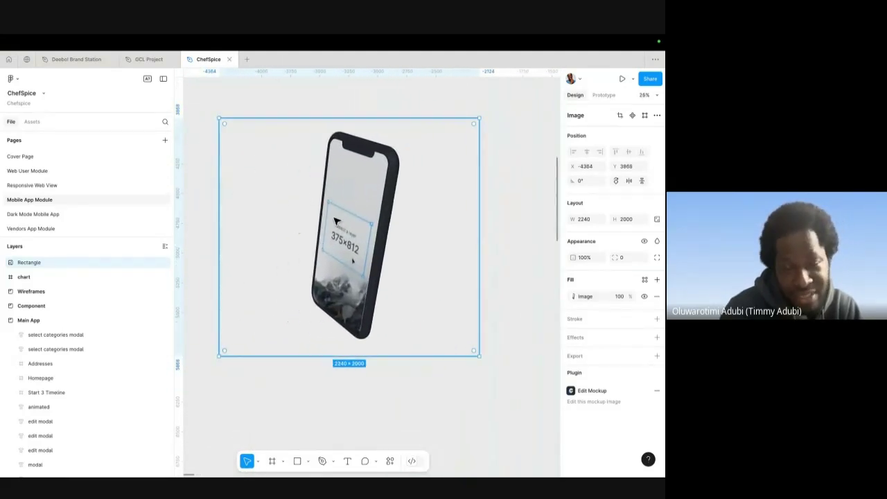
{"action": "key", "text": "Delete"}
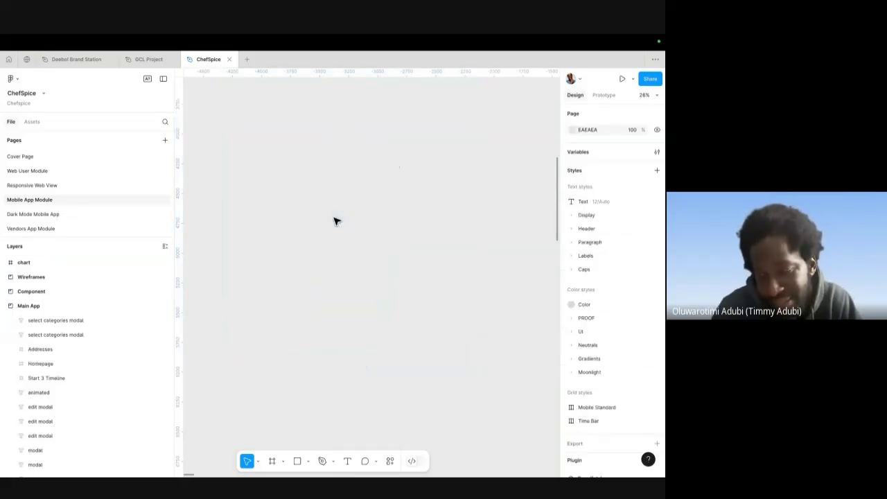
- Open the Mockup Plugin and filter its mockup search by the Other category
{"action": "left_click", "coordinate": [389, 463]}
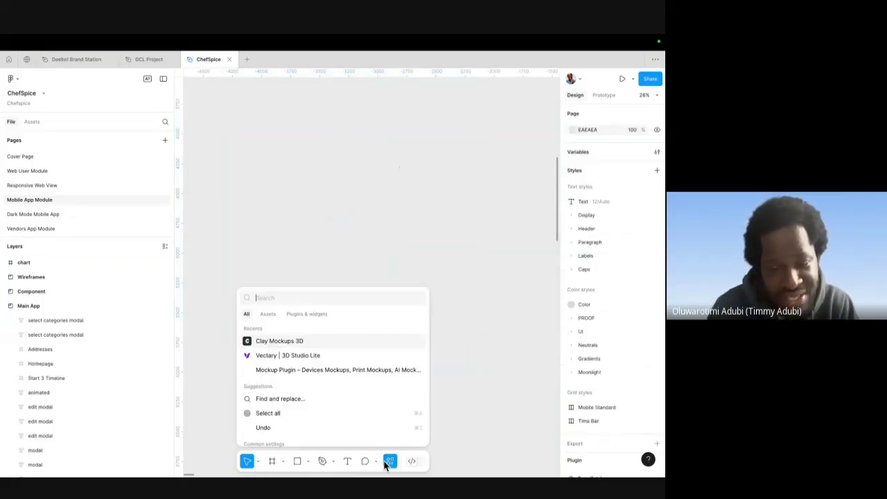
{"action": "left_click", "coordinate": [295, 371]}
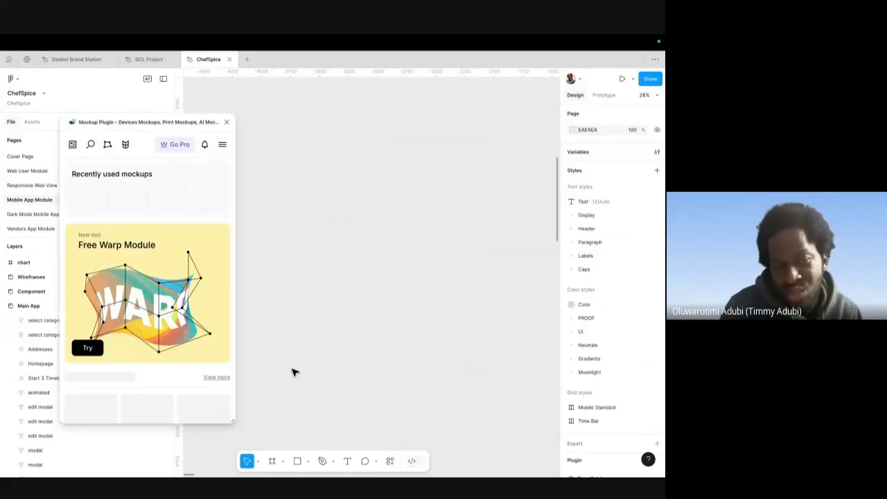
{"action": "left_click", "coordinate": [90, 146]}
{"action": "left_click", "coordinate": [182, 203]}
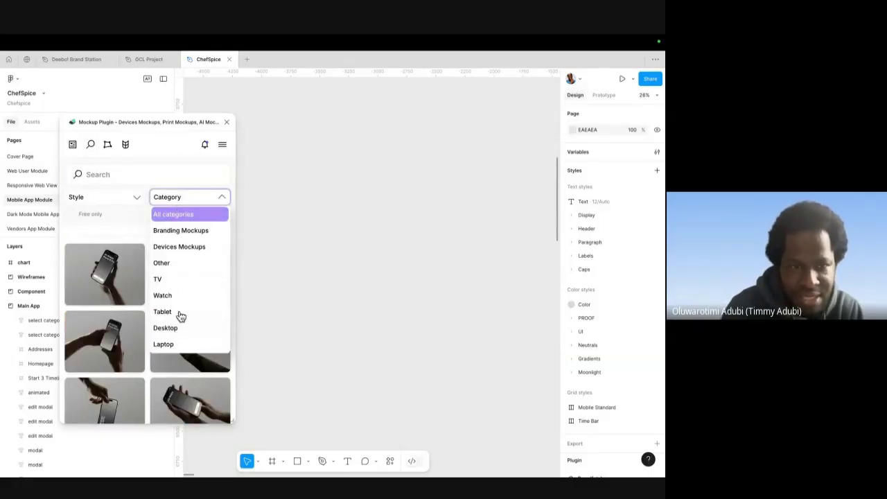
{"action": "left_click", "coordinate": [166, 264]}
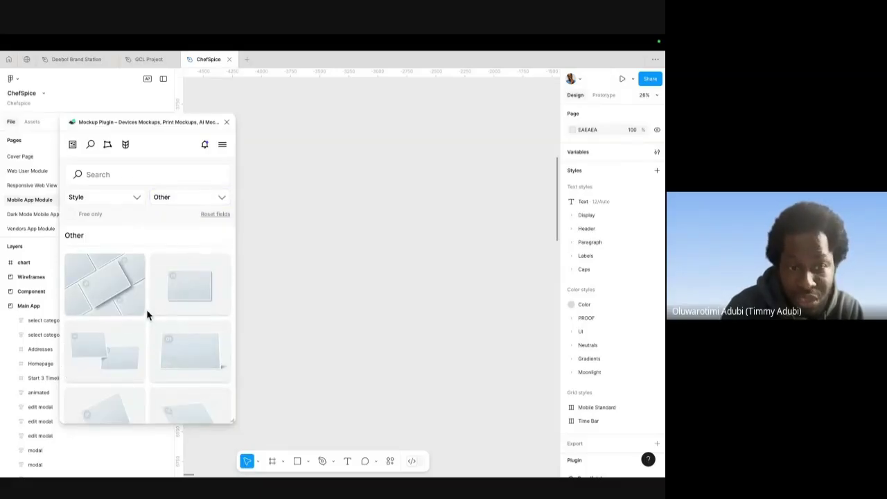
- Look through the paper, display and long-scroll mockups in the Other category
{"action": "scroll", "coordinate": [146, 309], "scroll_direction": "down", "scroll_amount": 5}
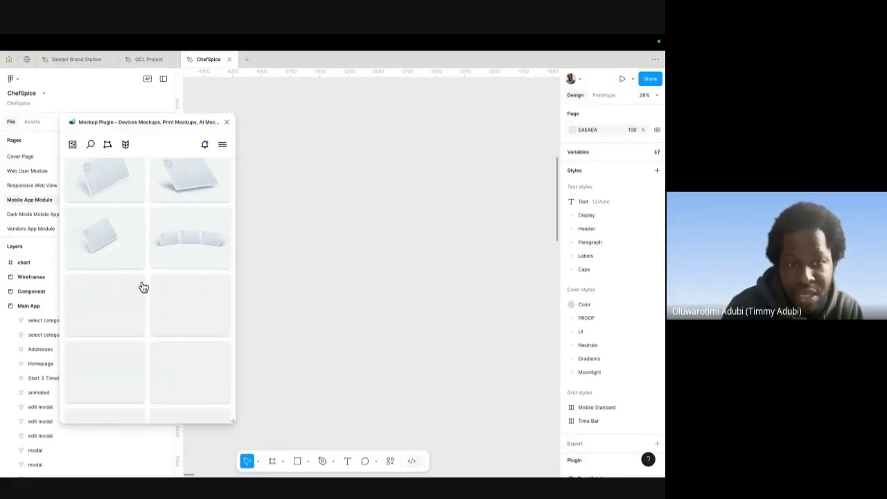
{"action": "scroll", "coordinate": [143, 287], "scroll_direction": "down", "scroll_amount": 2}
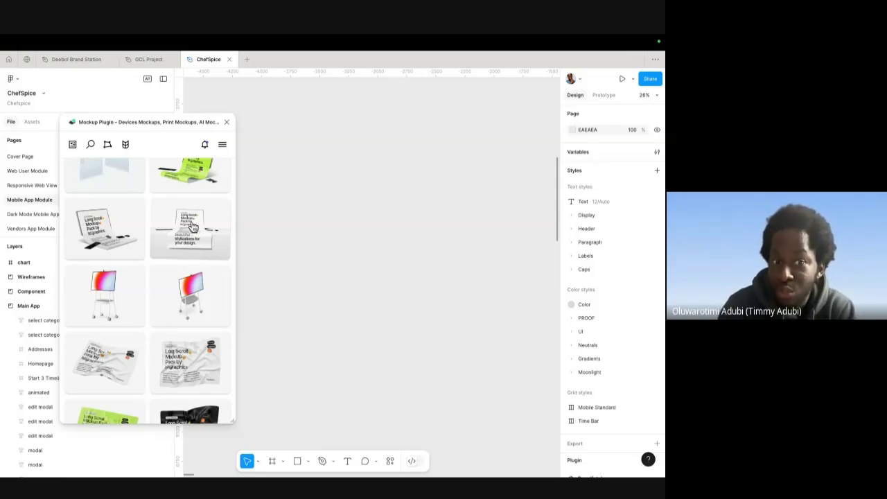
{"action": "scroll", "coordinate": [168, 369], "scroll_direction": "down", "scroll_amount": 4}
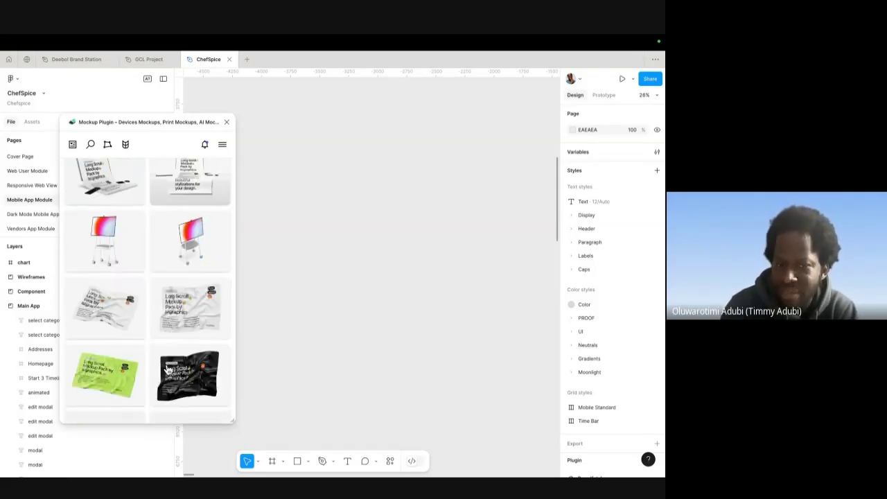
{"action": "scroll", "coordinate": [168, 369], "scroll_direction": "down", "scroll_amount": 3}
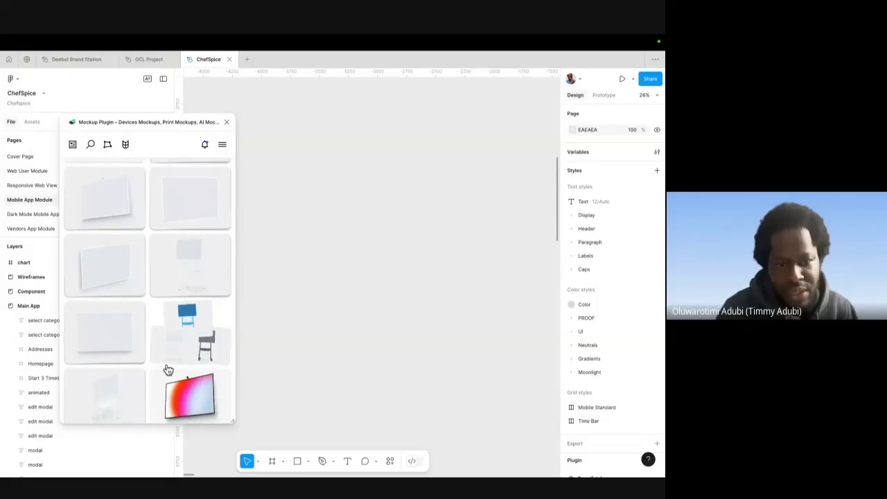
{"action": "scroll", "coordinate": [168, 369], "scroll_direction": "down", "scroll_amount": 2}
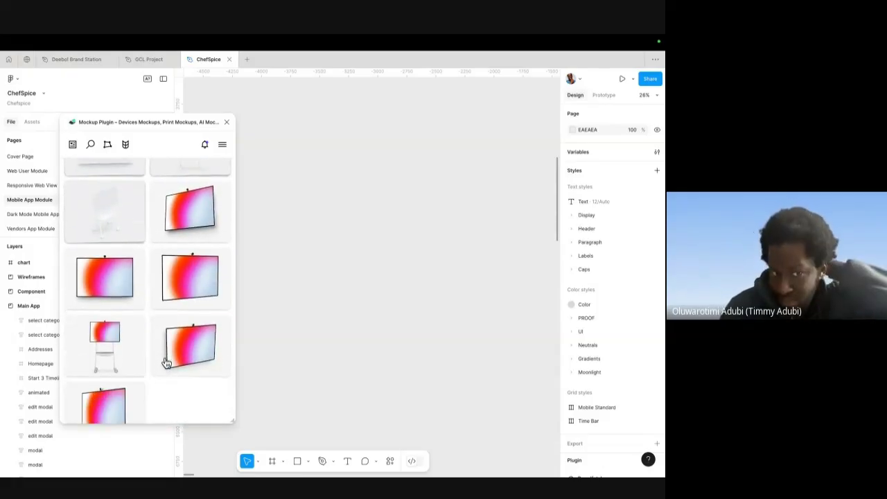
{"action": "scroll", "coordinate": [159, 368], "scroll_direction": "up", "scroll_amount": 10}
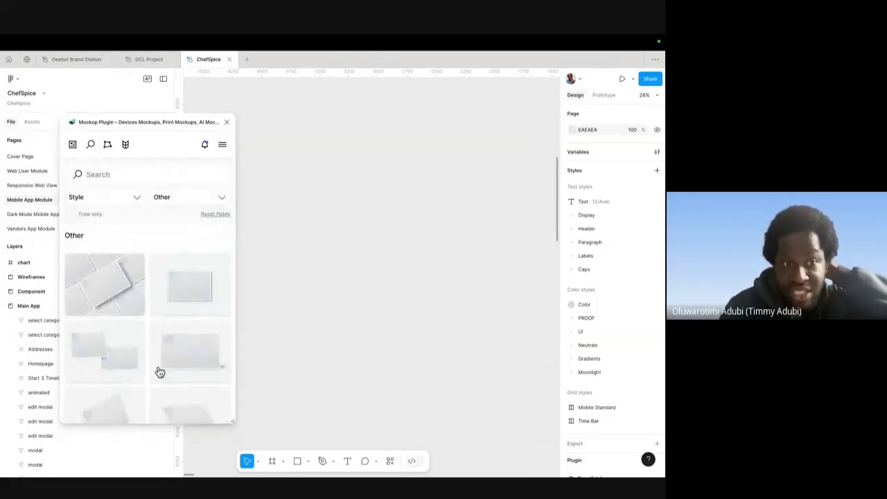
- Switch the category to Devices Mockups and open the iPhone 16e mockup with the phone roped to concrete blocks
{"action": "left_click", "coordinate": [194, 198]}
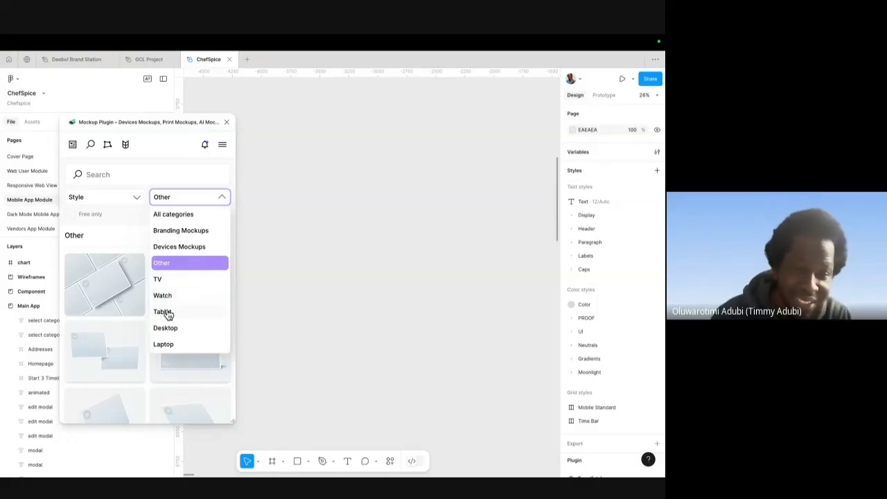
{"action": "left_click", "coordinate": [199, 246]}
{"action": "scroll", "coordinate": [166, 325], "scroll_direction": "down", "scroll_amount": 1}
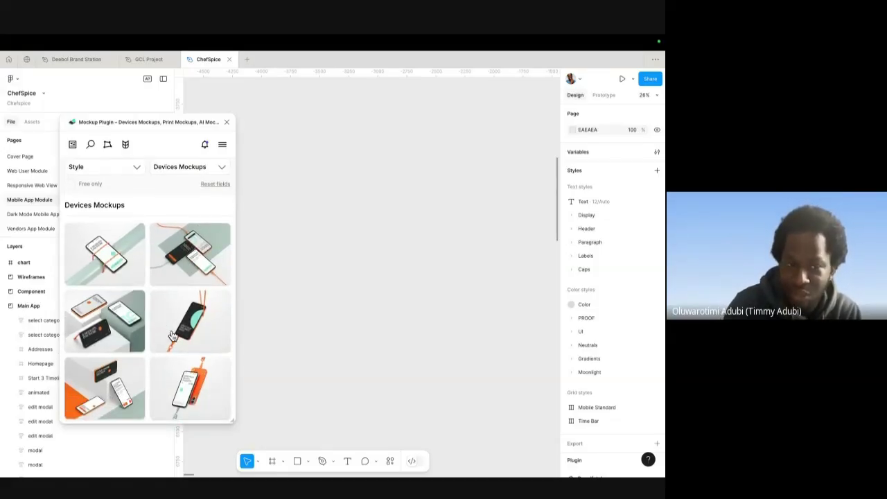
{"action": "scroll", "coordinate": [173, 335], "scroll_direction": "down", "scroll_amount": 2}
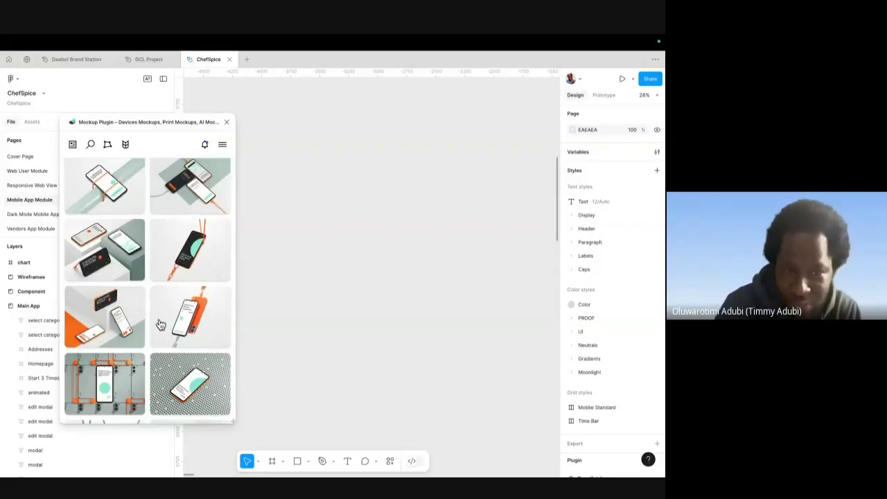
{"action": "scroll", "coordinate": [166, 322], "scroll_direction": "down", "scroll_amount": 5}
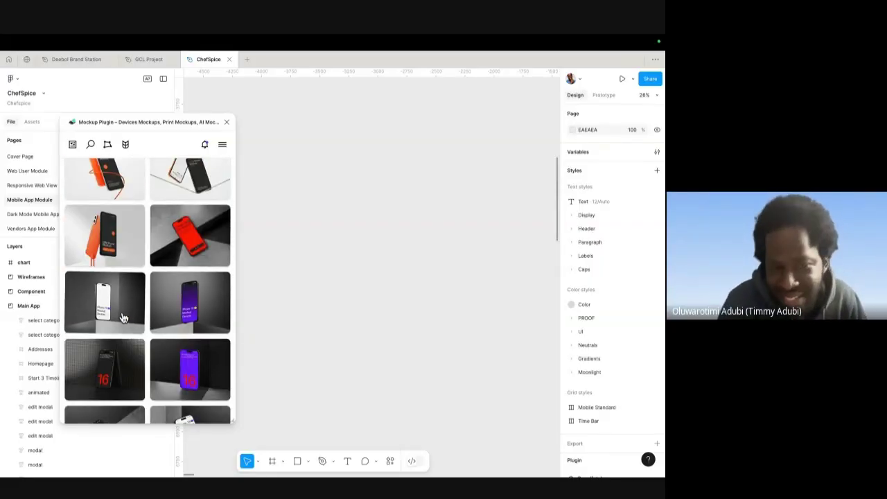
{"action": "scroll", "coordinate": [184, 413], "scroll_direction": "down", "scroll_amount": 5}
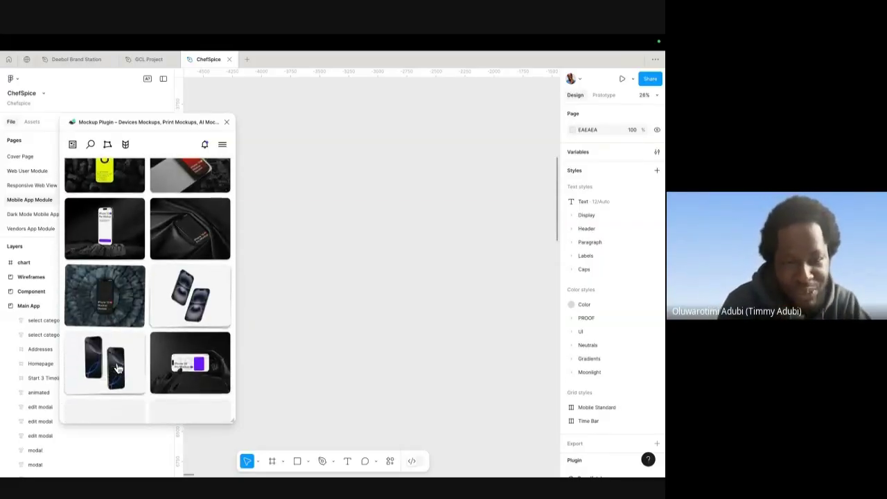
{"action": "scroll", "coordinate": [118, 368], "scroll_direction": "down", "scroll_amount": 8}
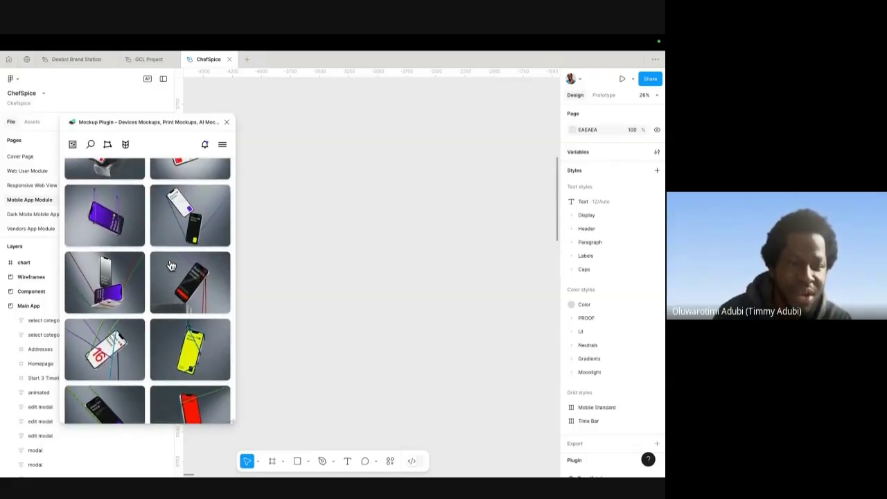
{"action": "scroll", "coordinate": [171, 265], "scroll_direction": "up", "scroll_amount": 1}
{"action": "left_click", "coordinate": [109, 199]}
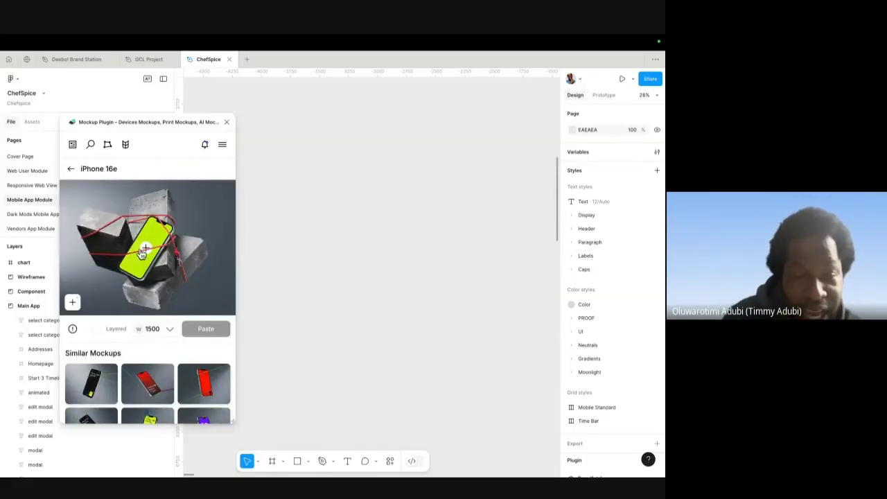
- Apply the OUR PLAN PAGE logged in frame to the screen of the iPhone 16e mockup
{"action": "scroll", "coordinate": [368, 285], "scroll_direction": "right", "scroll_amount": 5}
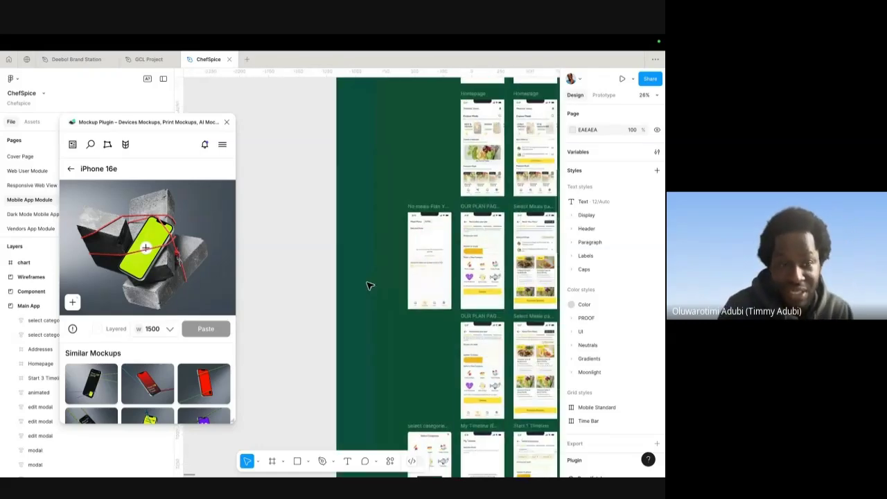
{"action": "scroll", "coordinate": [369, 286], "scroll_direction": "right", "scroll_amount": 3}
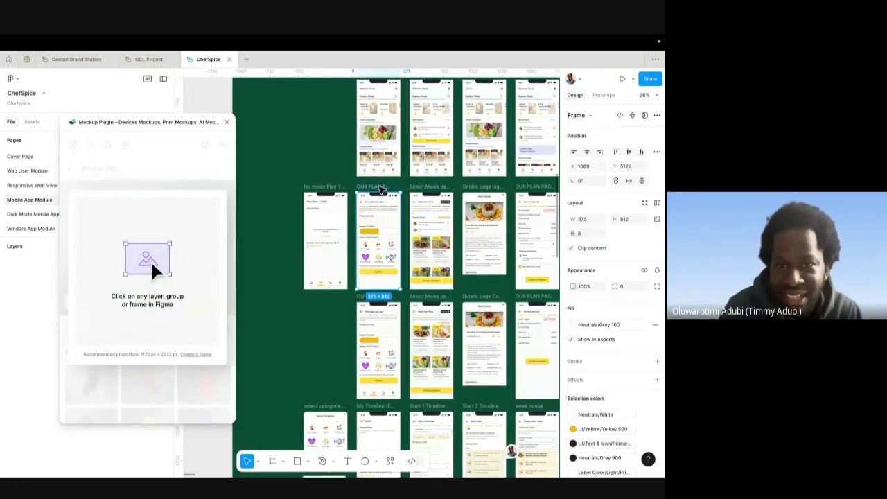
{"action": "left_click", "coordinate": [380, 188]}
{"action": "scroll", "coordinate": [340, 334], "scroll_direction": "left", "scroll_amount": 3}
{"action": "scroll", "coordinate": [340, 334], "scroll_direction": "left", "scroll_amount": 3}
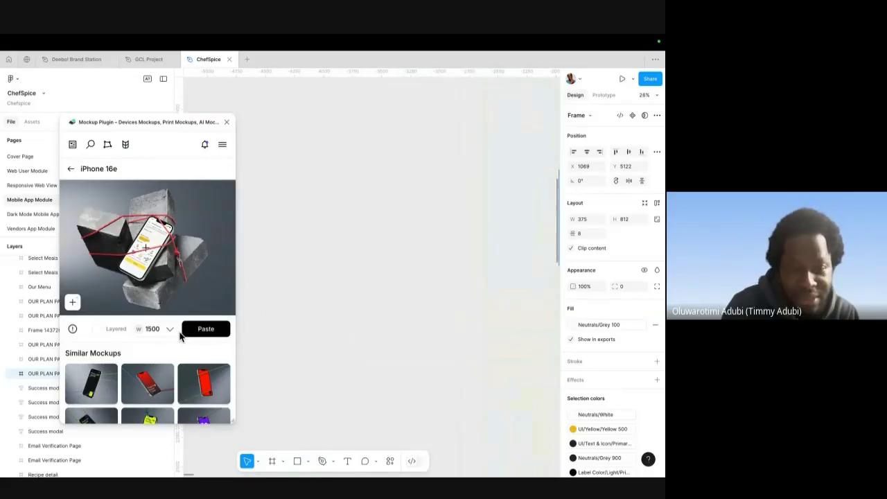
- Set the mockup width to 6000 with Layered enabled, and paste the mockup onto the canvas
{"action": "left_click", "coordinate": [171, 333]}
{"action": "left_click", "coordinate": [281, 295]}
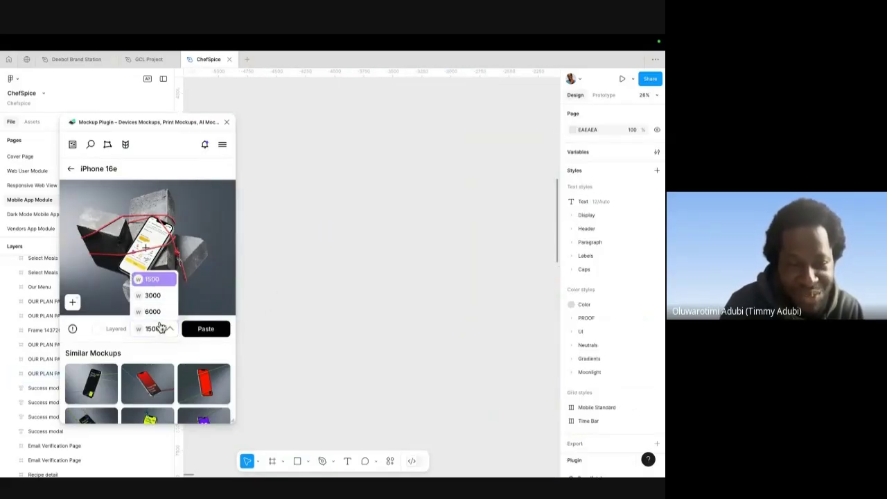
{"action": "left_click", "coordinate": [159, 317]}
{"action": "left_click", "coordinate": [202, 331]}
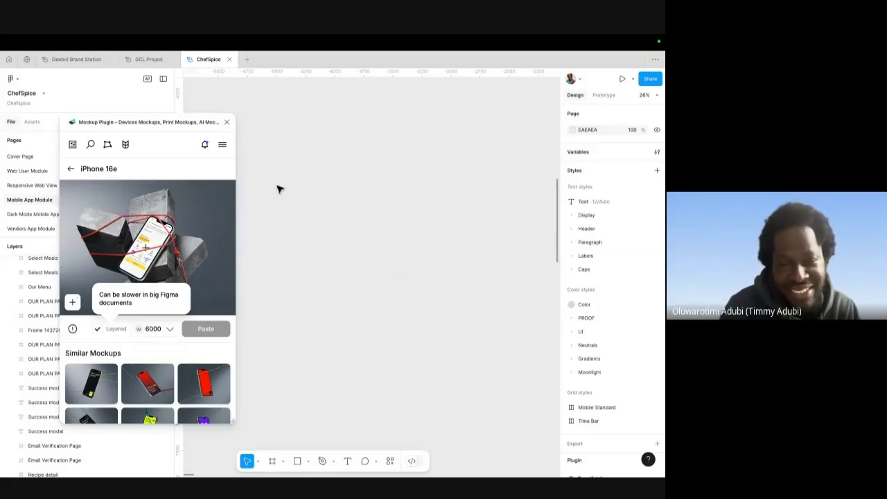
{"action": "scroll", "coordinate": [366, 271], "scroll_direction": "down", "scroll_amount": 3}
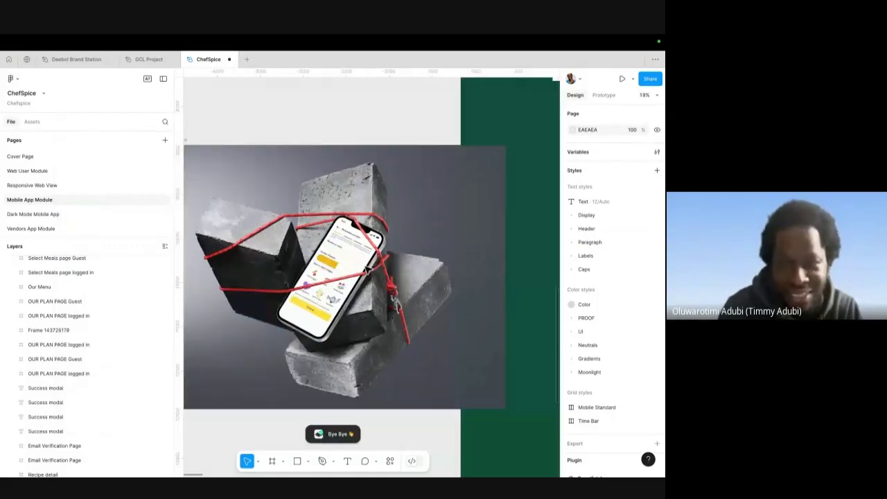
{"action": "scroll", "coordinate": [365, 268], "scroll_direction": "up", "scroll_amount": 5}
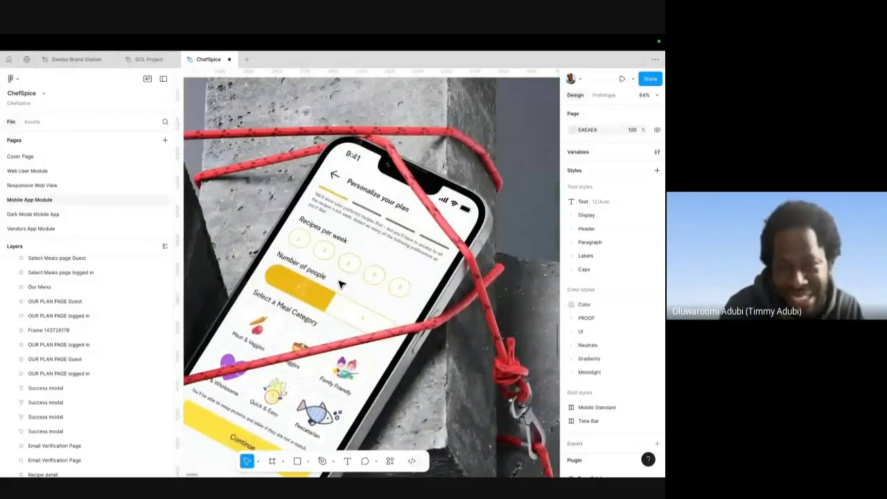
{"action": "scroll", "coordinate": [340, 284], "scroll_direction": "up", "scroll_amount": 2}
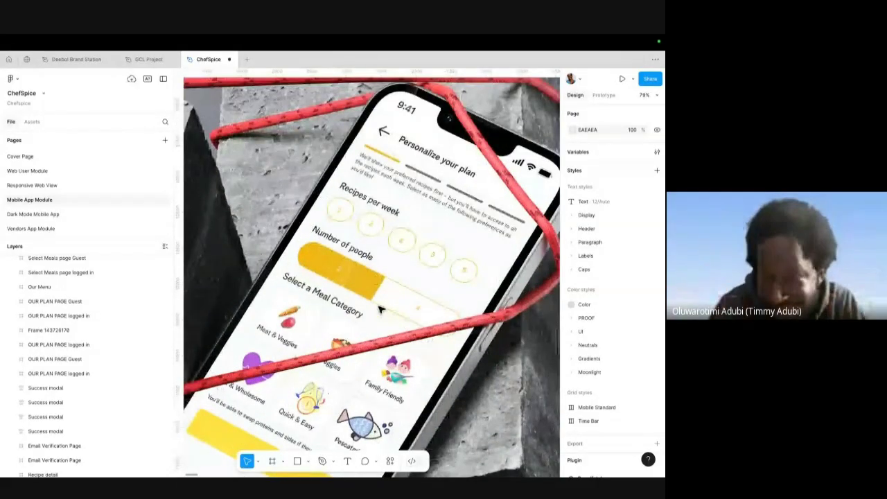
- Examine the roped iPhone 16e mockup on the canvas up close and as a whole image
{"action": "scroll", "coordinate": [380, 310], "scroll_direction": "down", "scroll_amount": 5}
{"action": "scroll", "coordinate": [379, 309], "scroll_direction": "up", "scroll_amount": 6}
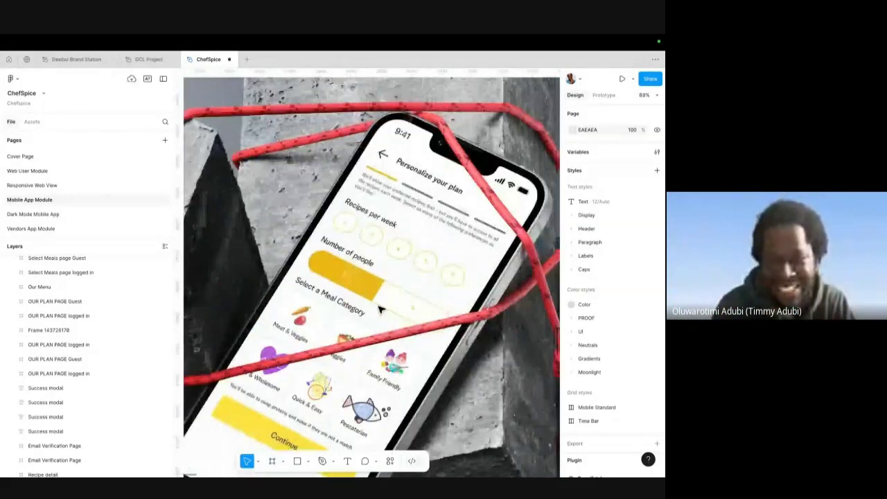
{"action": "scroll", "coordinate": [380, 310], "scroll_direction": "up", "scroll_amount": 5}
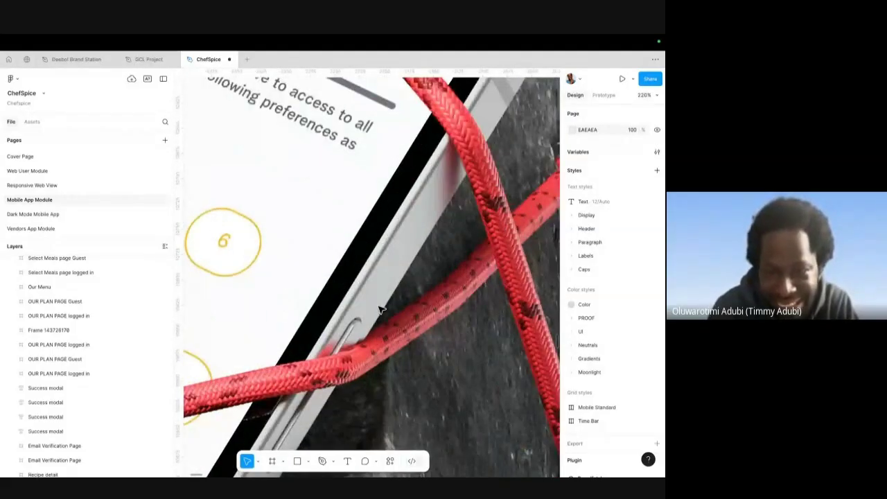
{"action": "scroll", "coordinate": [380, 310], "scroll_direction": "up", "scroll_amount": 3}
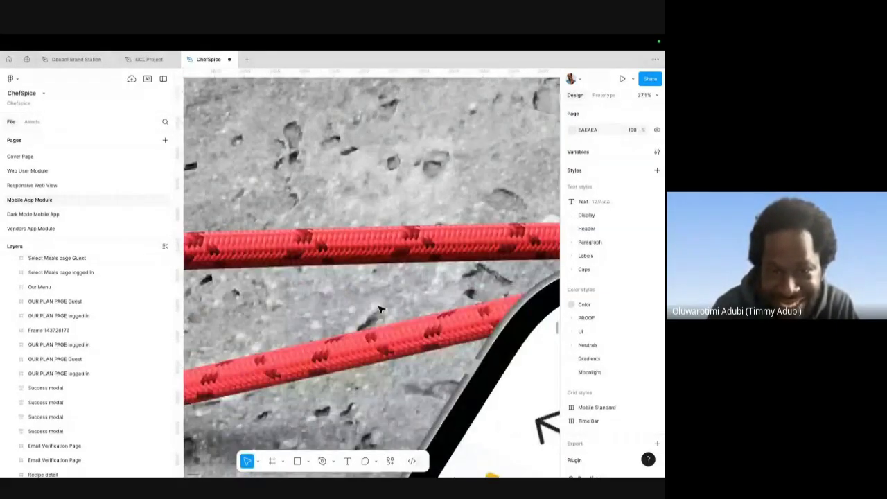
{"action": "scroll", "coordinate": [380, 310], "scroll_direction": "down", "scroll_amount": 10}
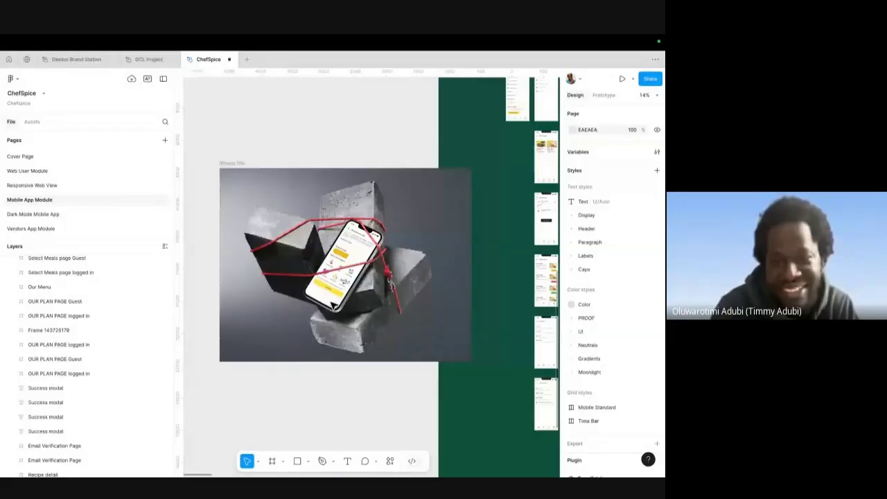
{"action": "scroll", "coordinate": [333, 305], "scroll_direction": "up", "scroll_amount": 3}
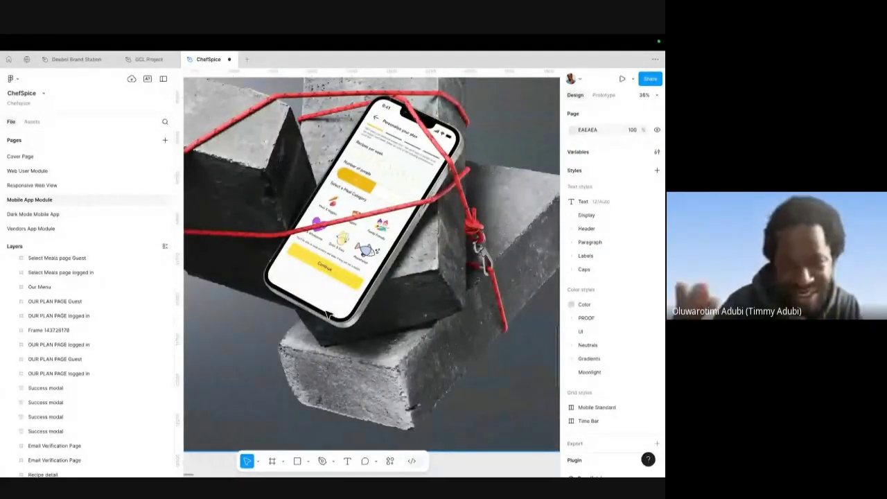
- Select the Rope layer of the iPhone 16e mockup and examine the rope's image detail up close
{"action": "left_click", "coordinate": [360, 318]}
{"action": "scroll", "coordinate": [477, 325], "scroll_direction": "up", "scroll_amount": 15}
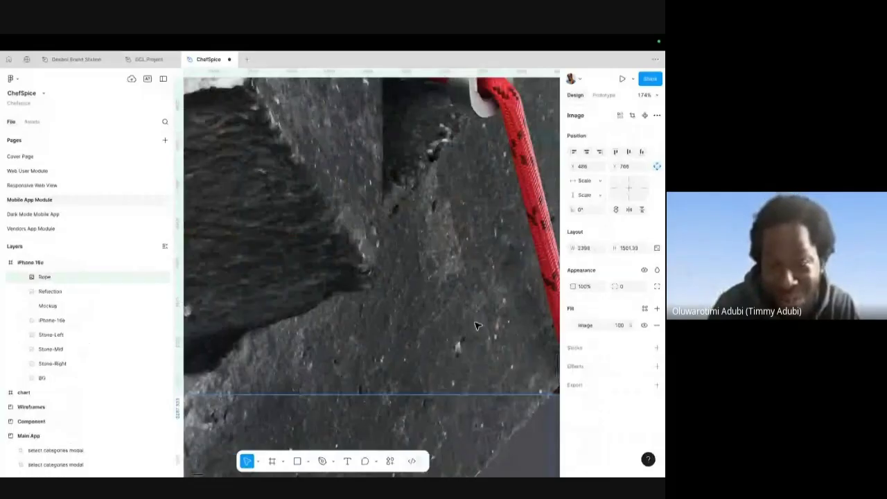
{"action": "scroll", "coordinate": [221, 344], "scroll_direction": "up", "scroll_amount": 1}
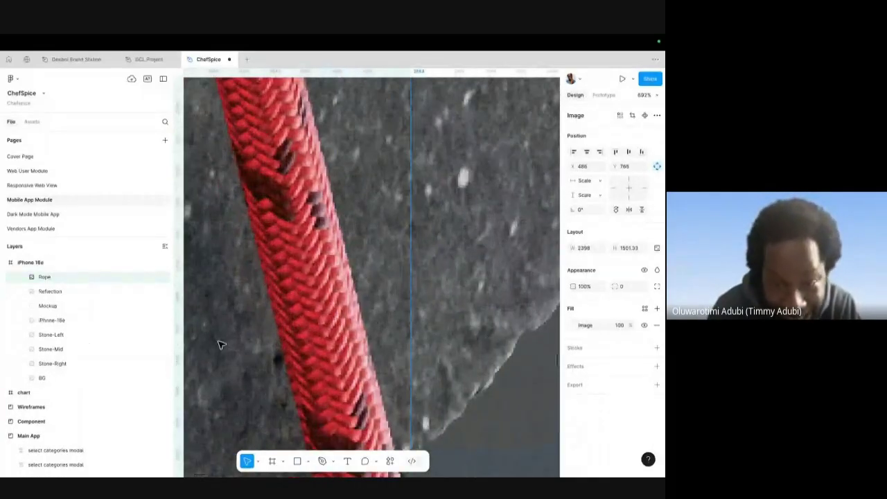
{"action": "scroll", "coordinate": [221, 344], "scroll_direction": "down", "scroll_amount": 12}
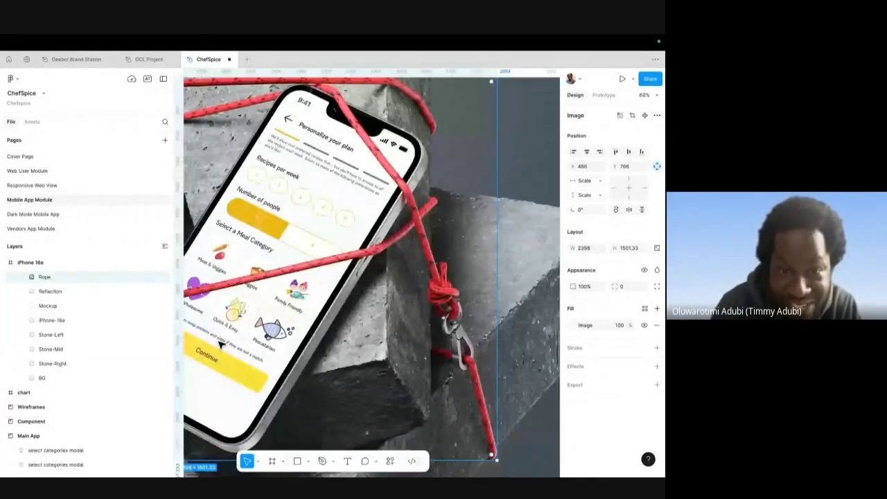
{"action": "scroll", "coordinate": [221, 344], "scroll_direction": "down", "scroll_amount": 10}
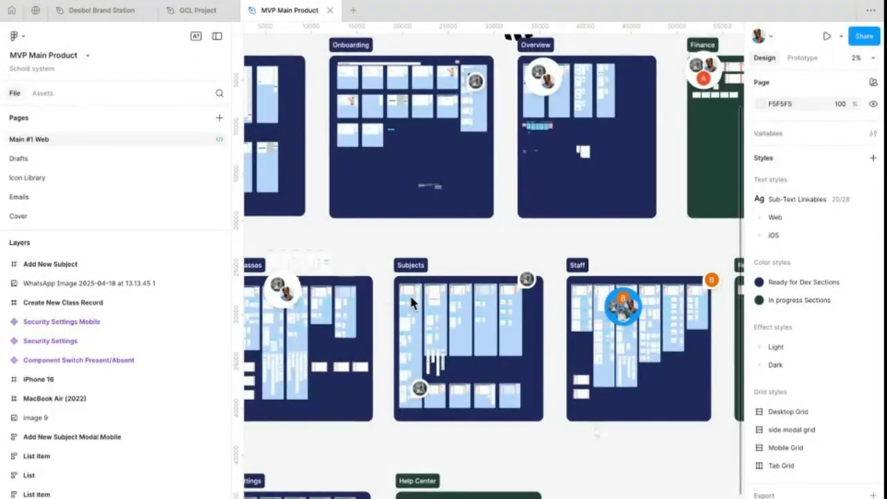
- Look over the Main #1 Web sections of the MVP Main Product file, from Main Website Shell to Settings and Help Center
{"action": "key", "text": "XF86MonBrightnessUp"}
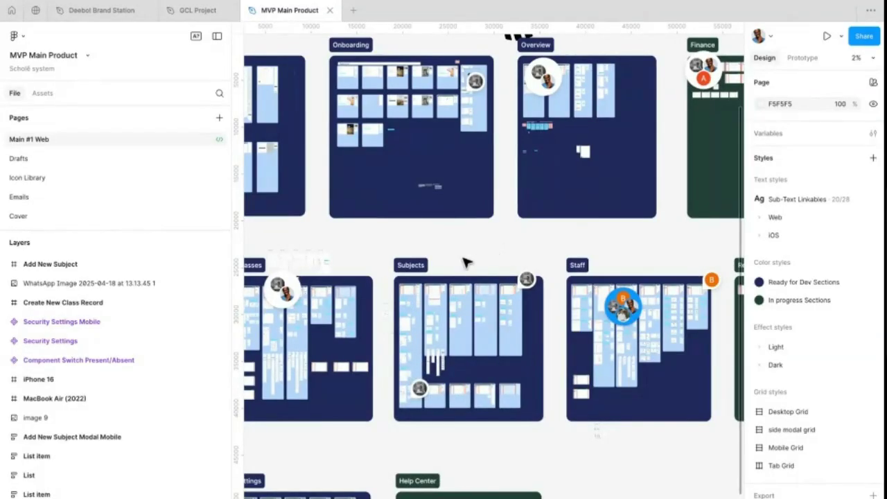
{"action": "scroll", "coordinate": [464, 262], "scroll_direction": "left", "scroll_amount": 5}
{"action": "scroll", "coordinate": [465, 262], "scroll_direction": "up", "scroll_amount": 3}
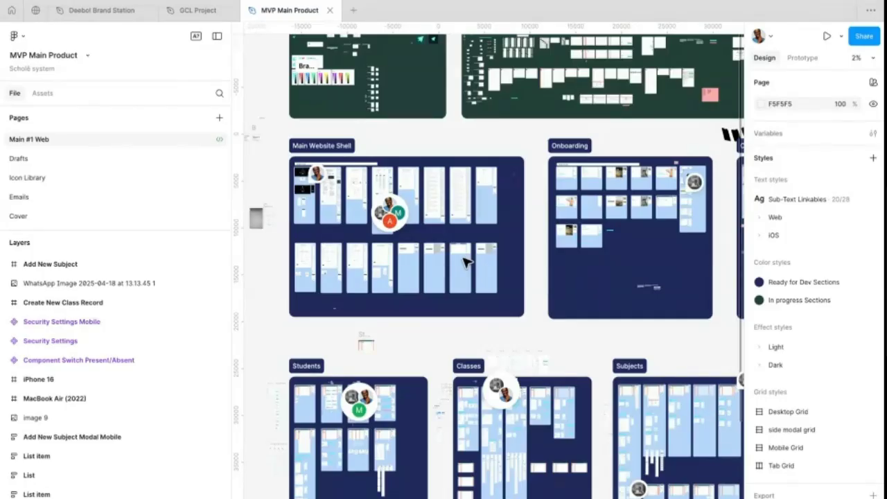
{"action": "left_click", "coordinate": [418, 272]}
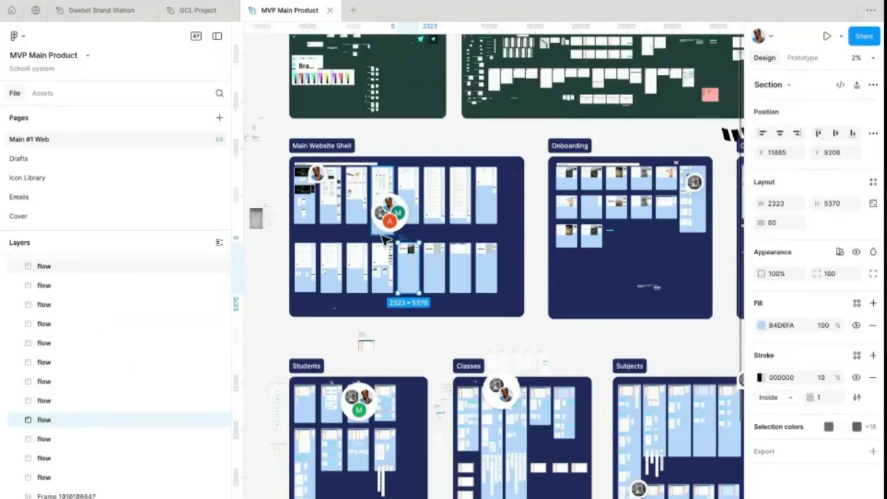
{"action": "scroll", "coordinate": [385, 239], "scroll_direction": "up", "scroll_amount": 5}
{"action": "scroll", "coordinate": [348, 255], "scroll_direction": "down", "scroll_amount": 3}
{"action": "scroll", "coordinate": [349, 255], "scroll_direction": "down", "scroll_amount": 10}
{"action": "scroll", "coordinate": [349, 255], "scroll_direction": "left", "scroll_amount": 10}
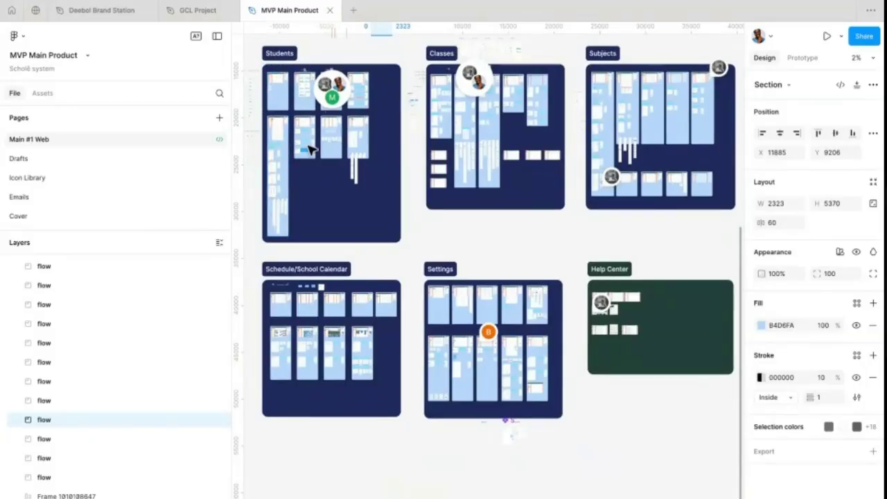
{"action": "scroll", "coordinate": [310, 149], "scroll_direction": "up", "scroll_amount": 5}
{"action": "scroll", "coordinate": [348, 114], "scroll_direction": "up", "scroll_amount": 3}
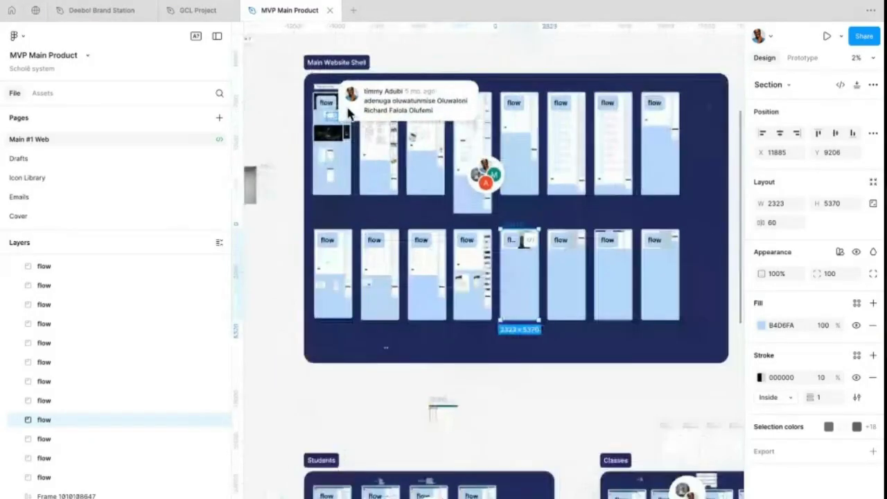
- View the desktop Home Page up close and compare it with the mobile Home Page beside it
{"action": "scroll", "coordinate": [348, 114], "scroll_direction": "up", "scroll_amount": 10}
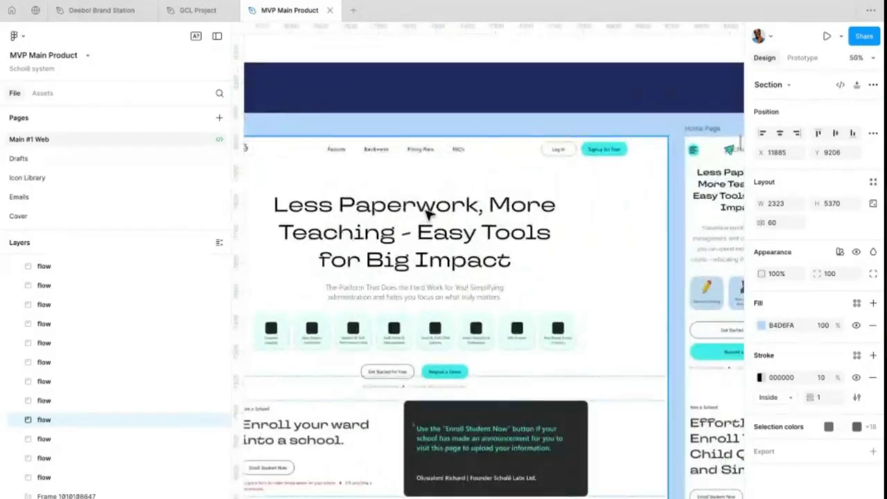
{"action": "scroll", "coordinate": [427, 215], "scroll_direction": "down", "scroll_amount": 2}
{"action": "scroll", "coordinate": [428, 215], "scroll_direction": "right", "scroll_amount": 3}
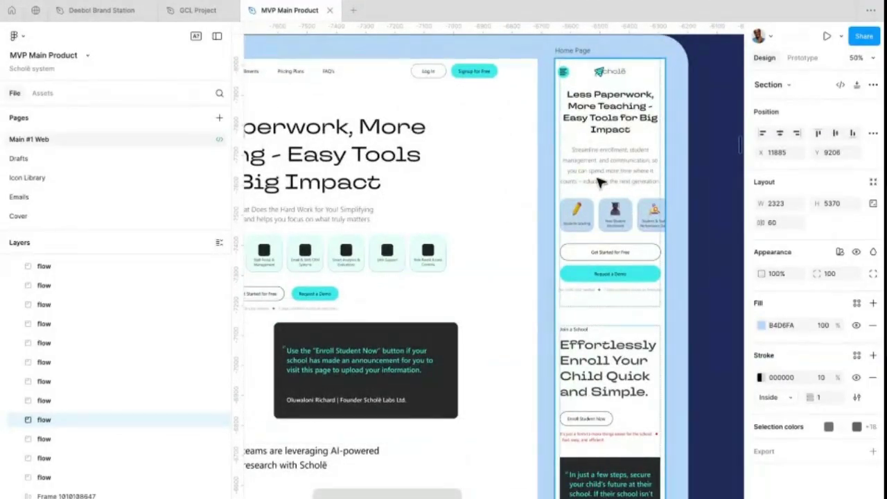
{"action": "scroll", "coordinate": [487, 199], "scroll_direction": "left", "scroll_amount": 2}
{"action": "scroll", "coordinate": [485, 196], "scroll_direction": "down", "scroll_amount": 3}
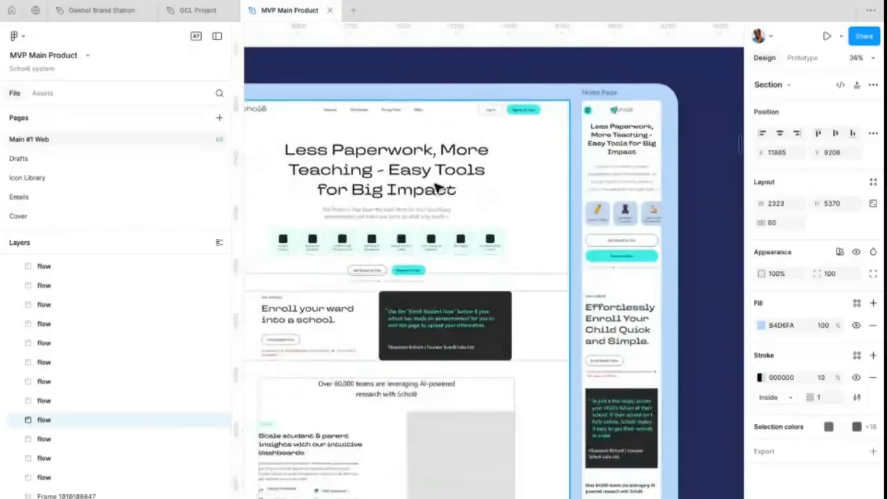
- Inspect the "Less Paperwork, More Teaching" headline text on the desktop Home Page and its counterpart on the mobile version
{"action": "left_click", "coordinate": [436, 177]}
{"action": "double_click", "coordinate": [443, 174]}
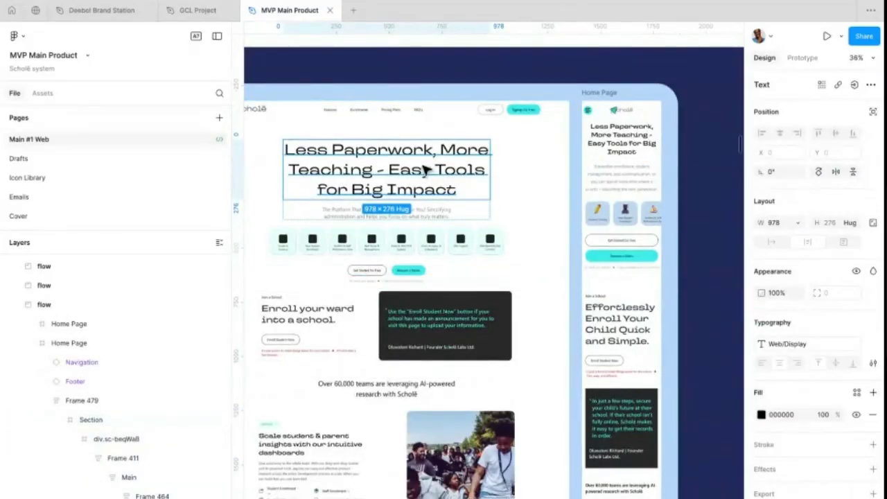
{"action": "key", "text": "Escape"}
{"action": "double_click", "coordinate": [645, 142]}
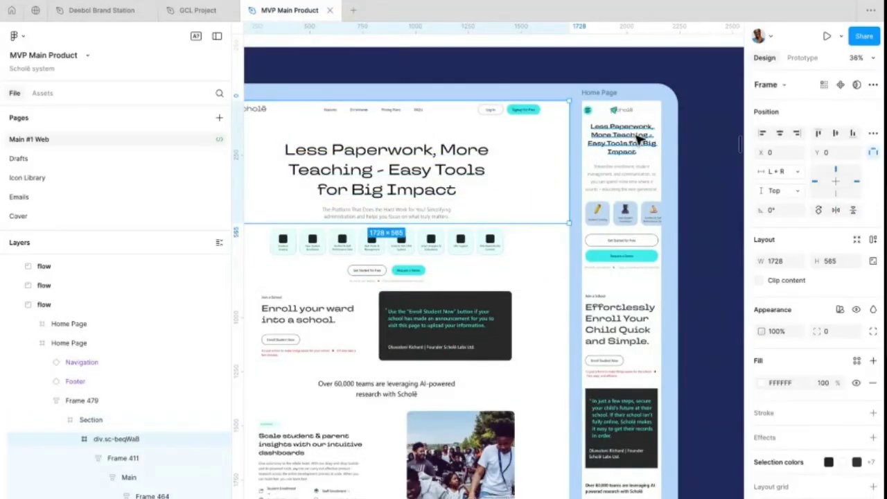
{"action": "scroll", "coordinate": [635, 140], "scroll_direction": "up", "scroll_amount": 5}
{"action": "scroll", "coordinate": [603, 144], "scroll_direction": "right", "scroll_amount": 5}
{"action": "left_click", "coordinate": [465, 252]}
{"action": "left_click", "coordinate": [483, 182]}
{"action": "scroll", "coordinate": [483, 182], "scroll_direction": "down", "scroll_amount": 5}
{"action": "left_click", "coordinate": [419, 178]}
{"action": "double_click", "coordinate": [419, 179]}
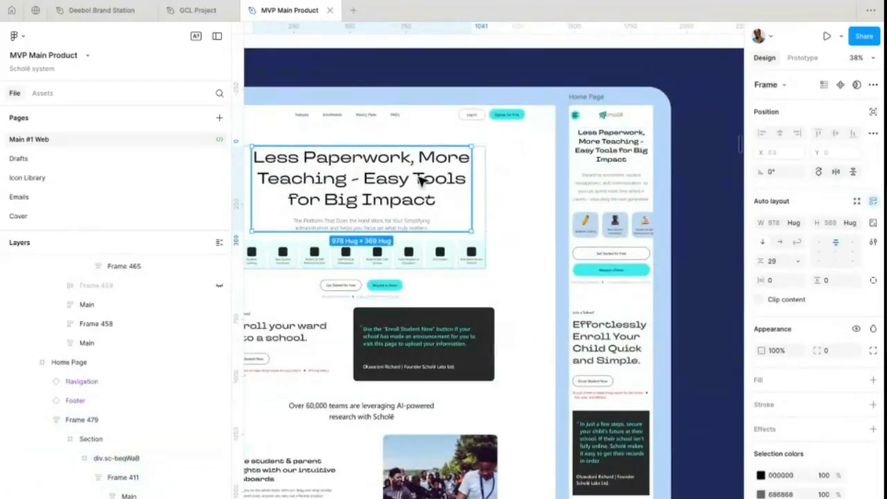
{"action": "double_click", "coordinate": [419, 179]}
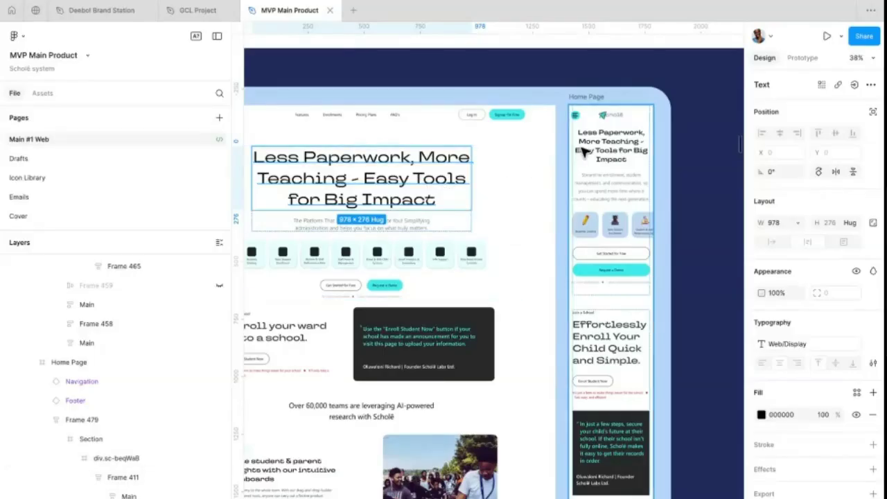
- Step through the nested hero frames around the desktop Home Page headline and select Frame 411
{"action": "left_click", "coordinate": [601, 184]}
{"action": "left_click", "coordinate": [426, 199]}
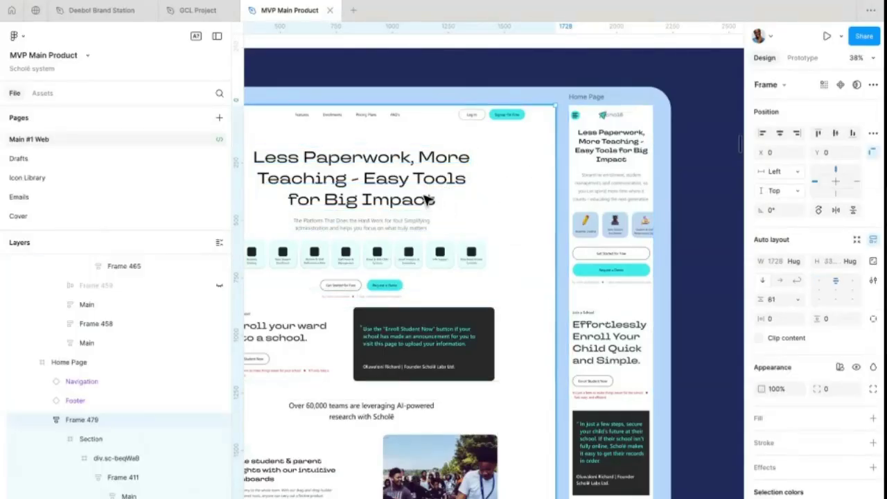
{"action": "double_click", "coordinate": [427, 199]}
{"action": "double_click", "coordinate": [426, 200]}
{"action": "double_click", "coordinate": [430, 199]}
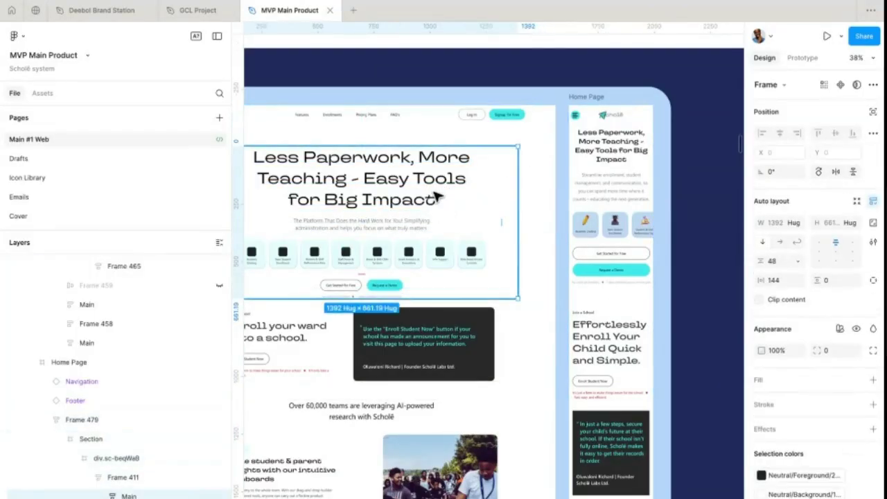
{"action": "double_click", "coordinate": [440, 198]}
{"action": "key", "text": "Escape"}
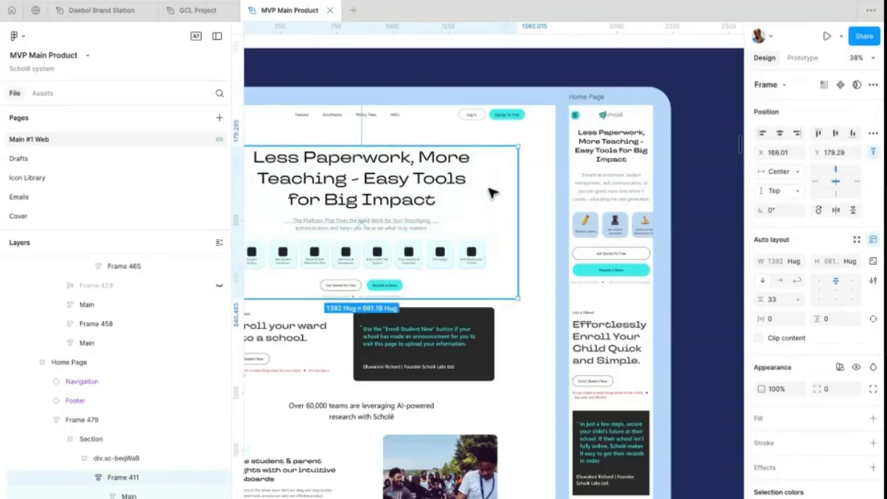
- Select the mobile Home Page frame and view it alongside the desktop version and the neighbouring flows
{"action": "scroll", "coordinate": [442, 189], "scroll_direction": "down", "scroll_amount": 3}
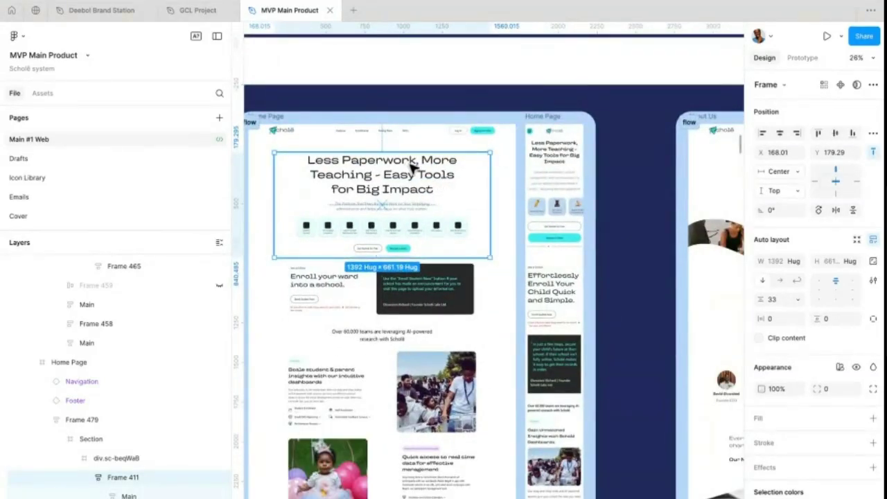
{"action": "left_click", "coordinate": [531, 138]}
{"action": "left_click", "coordinate": [547, 118]}
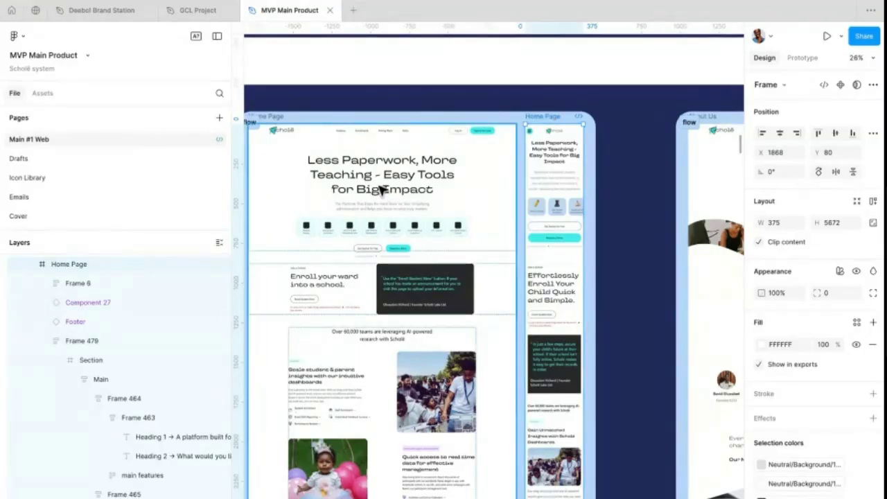
{"action": "scroll", "coordinate": [370, 190], "scroll_direction": "left", "scroll_amount": 3}
{"action": "scroll", "coordinate": [371, 138], "scroll_direction": "down", "scroll_amount": 3}
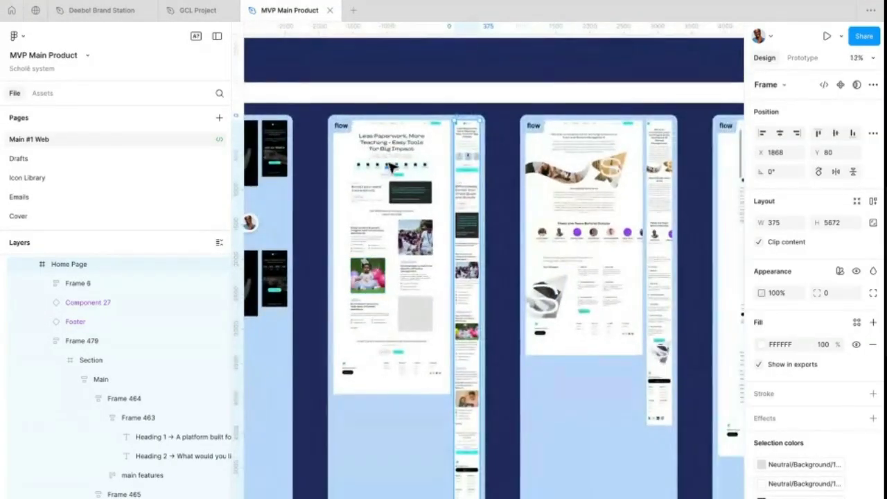
{"action": "scroll", "coordinate": [393, 158], "scroll_direction": "up", "scroll_amount": 1}
{"action": "scroll", "coordinate": [394, 158], "scroll_direction": "up", "scroll_amount": 2}
{"action": "scroll", "coordinate": [395, 159], "scroll_direction": "down", "scroll_amount": 8}
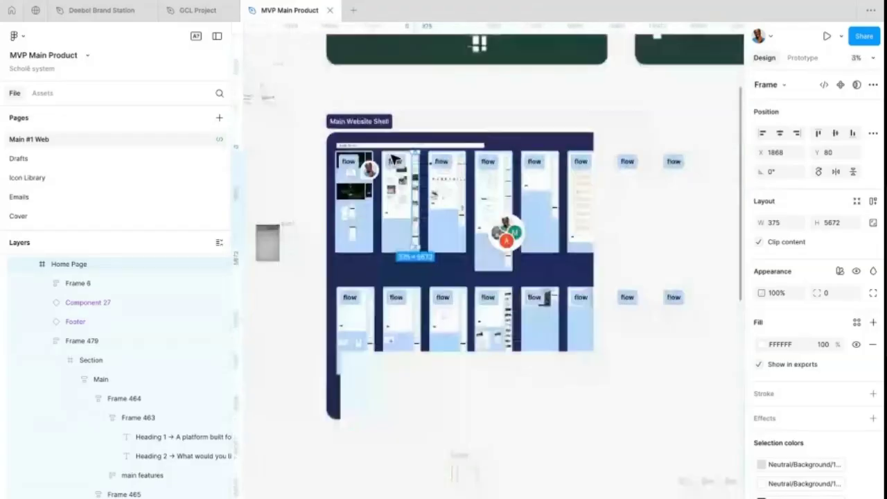
- Survey the Students, Classes, Main Website Shell and Onboarding sections and clear the frame selection
{"action": "scroll", "coordinate": [394, 159], "scroll_direction": "down", "scroll_amount": 4}
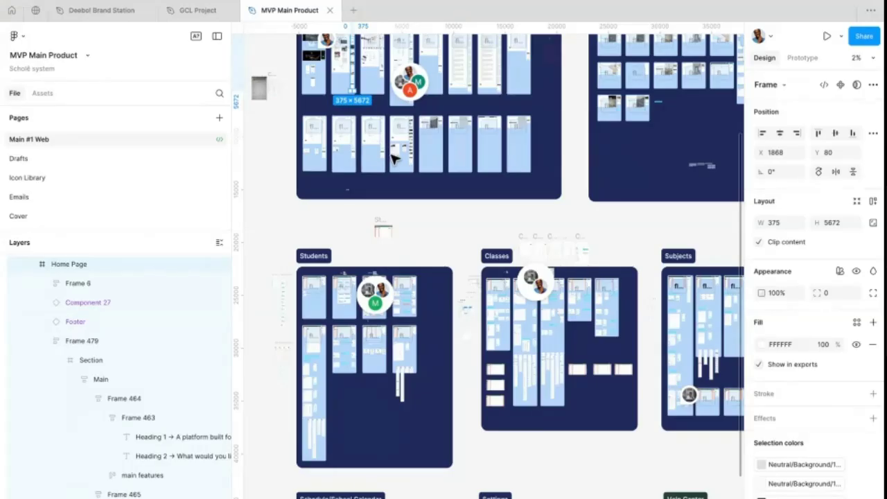
{"action": "scroll", "coordinate": [457, 139], "scroll_direction": "up", "scroll_amount": 5}
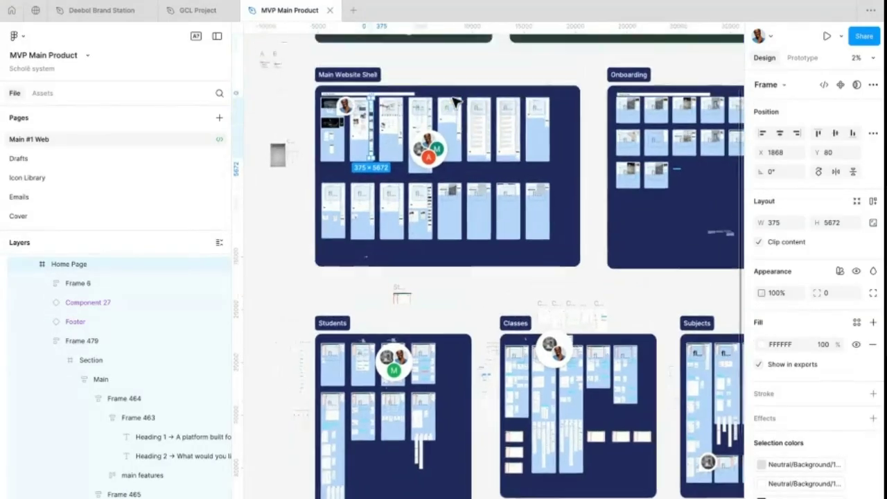
{"action": "scroll", "coordinate": [454, 139], "scroll_direction": "right", "scroll_amount": 3}
{"action": "scroll", "coordinate": [461, 139], "scroll_direction": "right", "scroll_amount": 1}
{"action": "left_click", "coordinate": [470, 140]}
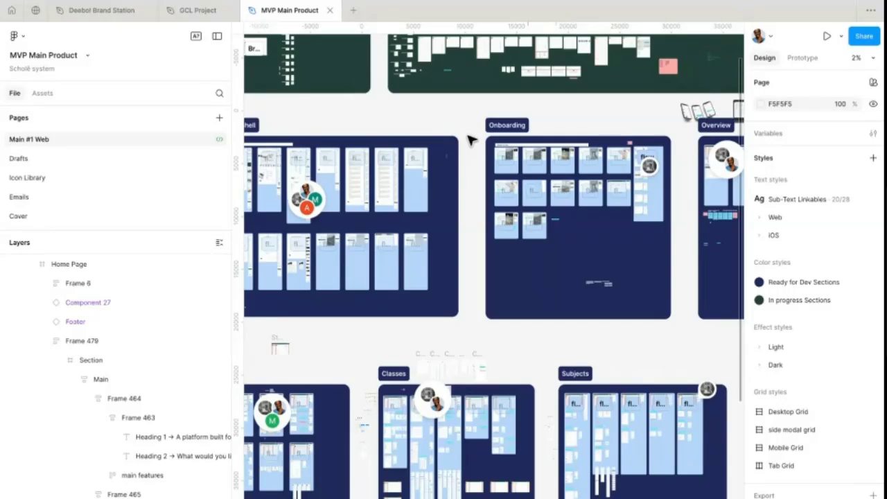
- Select the text note beside the flows in Main Website Shell and view the Sitemap designs
{"action": "scroll", "coordinate": [468, 141], "scroll_direction": "up", "scroll_amount": 10}
{"action": "left_click", "coordinate": [308, 265]}
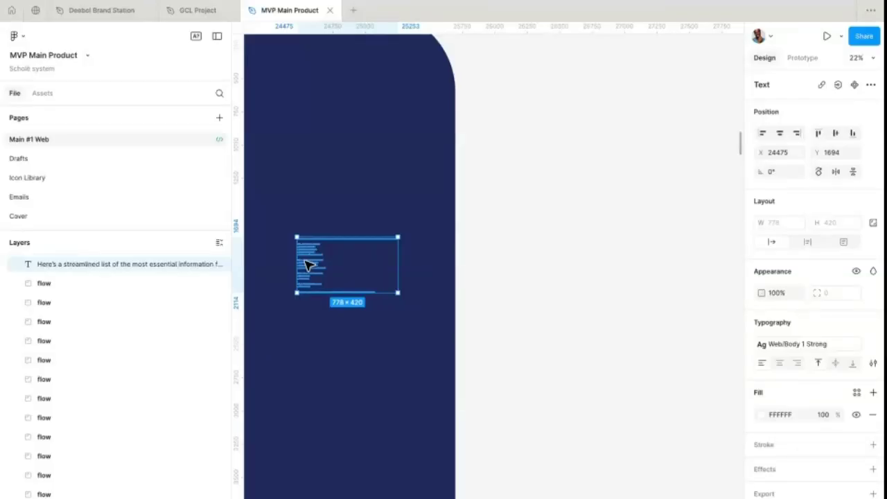
{"action": "scroll", "coordinate": [382, 285], "scroll_direction": "left", "scroll_amount": 10}
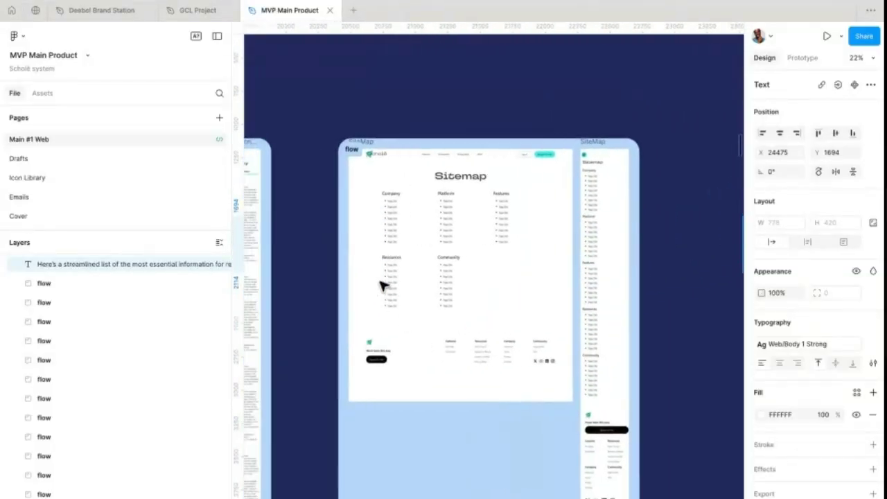
- Look through the remaining Main Website Shell flows and select the desktop Help Center frame
{"action": "scroll", "coordinate": [526, 247], "scroll_direction": "down", "scroll_amount": 5}
{"action": "scroll", "coordinate": [526, 247], "scroll_direction": "up", "scroll_amount": 3}
{"action": "scroll", "coordinate": [528, 248], "scroll_direction": "left", "scroll_amount": 10}
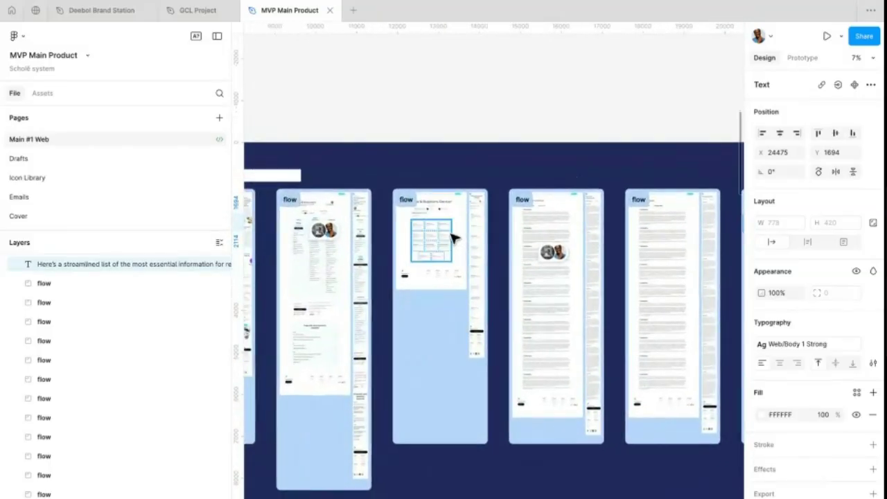
{"action": "left_click", "coordinate": [456, 238]}
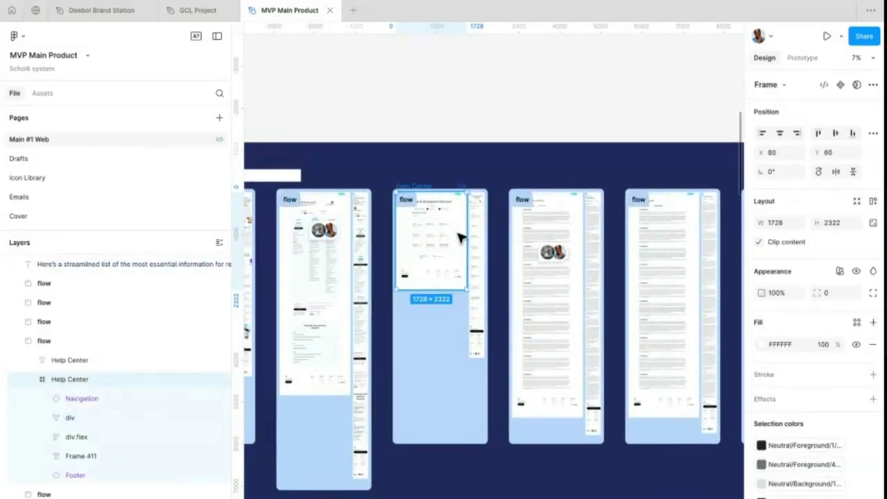
- Select the mobile Help Center frame and view it alongside the desktop version
{"action": "scroll", "coordinate": [457, 238], "scroll_direction": "up", "scroll_amount": 5}
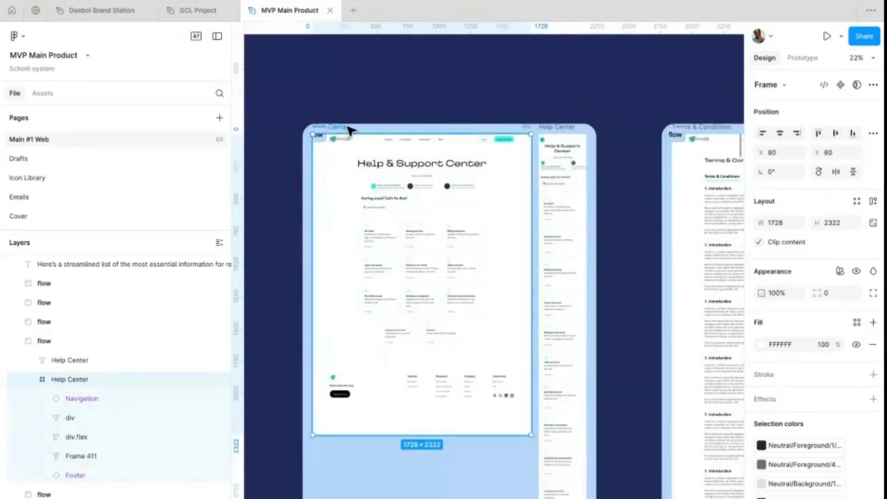
{"action": "left_click", "coordinate": [577, 133]}
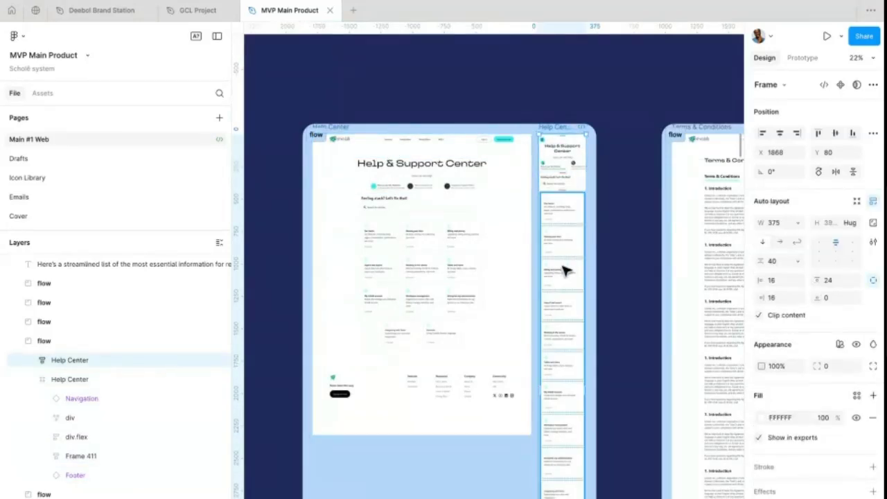
{"action": "scroll", "coordinate": [458, 229], "scroll_direction": "up", "scroll_amount": 3}
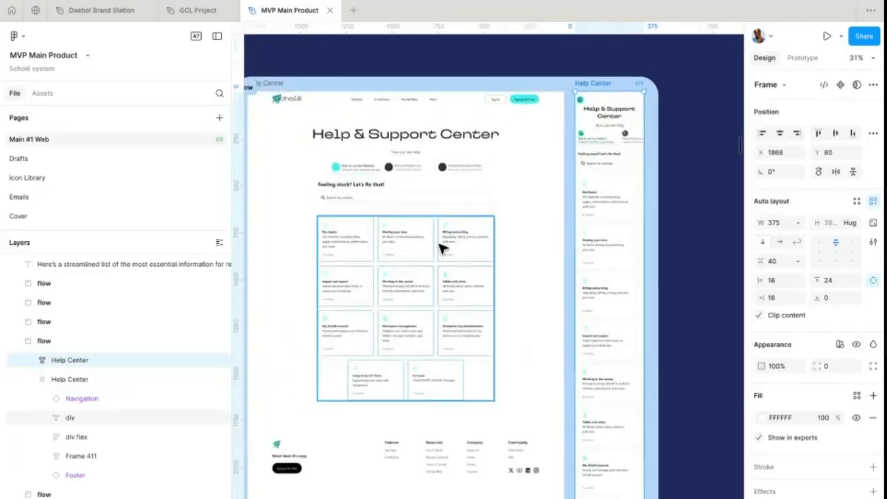
- Select the grid of article category cards in the desktop Help Center frame and inspect its layout up close
{"action": "left_click", "coordinate": [439, 248]}
{"action": "scroll", "coordinate": [425, 263], "scroll_direction": "up", "scroll_amount": 4}
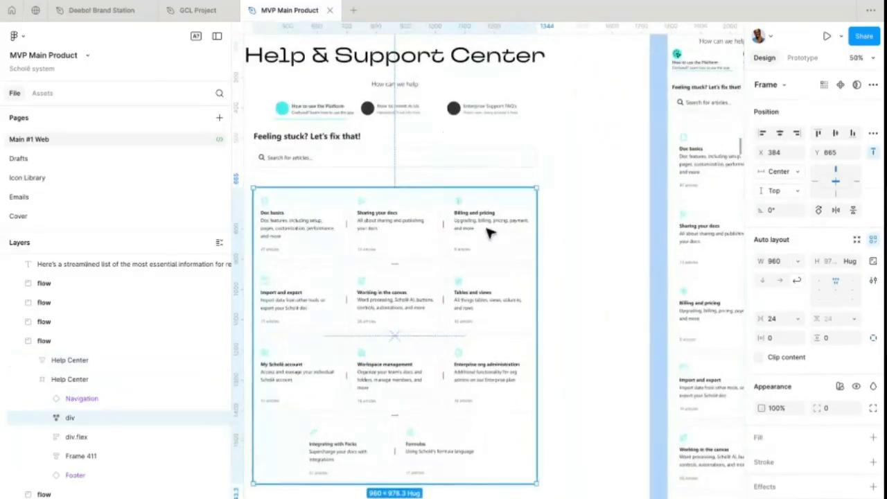
{"action": "scroll", "coordinate": [471, 235], "scroll_direction": "left", "scroll_amount": 3}
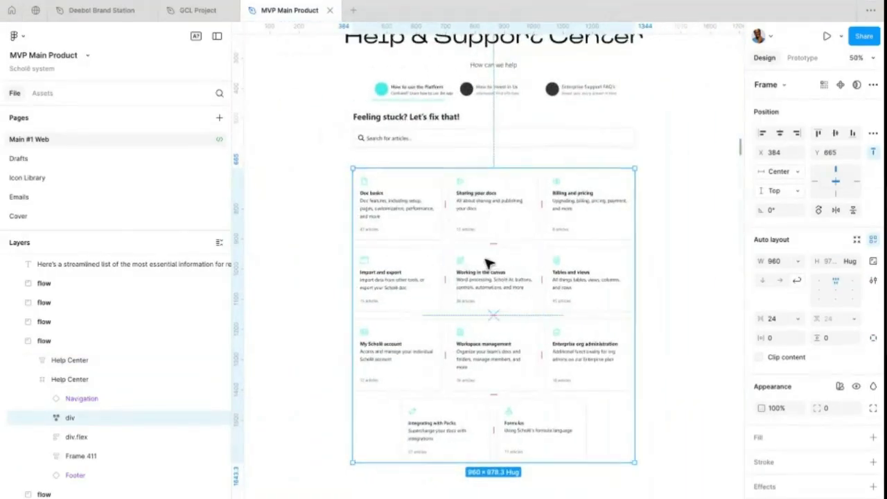
{"action": "scroll", "coordinate": [487, 260], "scroll_direction": "down", "scroll_amount": 10}
{"action": "scroll", "coordinate": [478, 251], "scroll_direction": "up", "scroll_amount": 3}
{"action": "scroll", "coordinate": [485, 231], "scroll_direction": "up", "scroll_amount": 4}
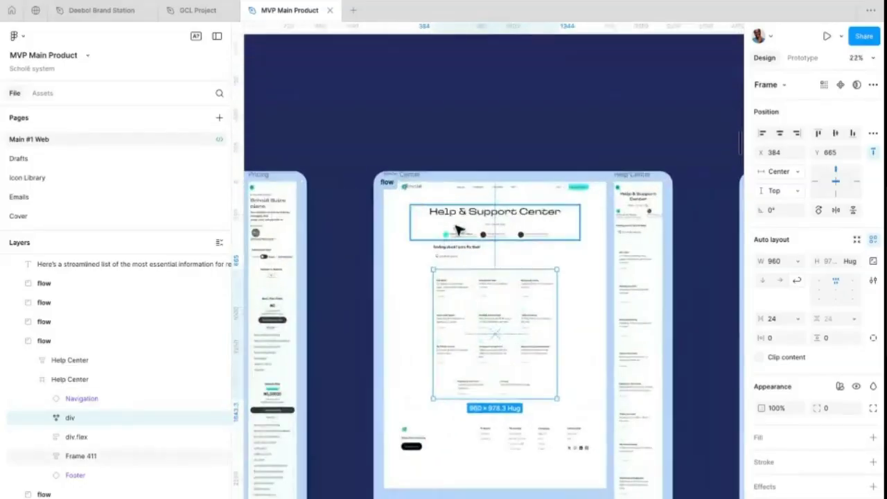
- Copy the desktop Help Center frame and paste the duplicate onto an empty area of the canvas outside the sections
{"action": "left_click", "coordinate": [404, 174]}
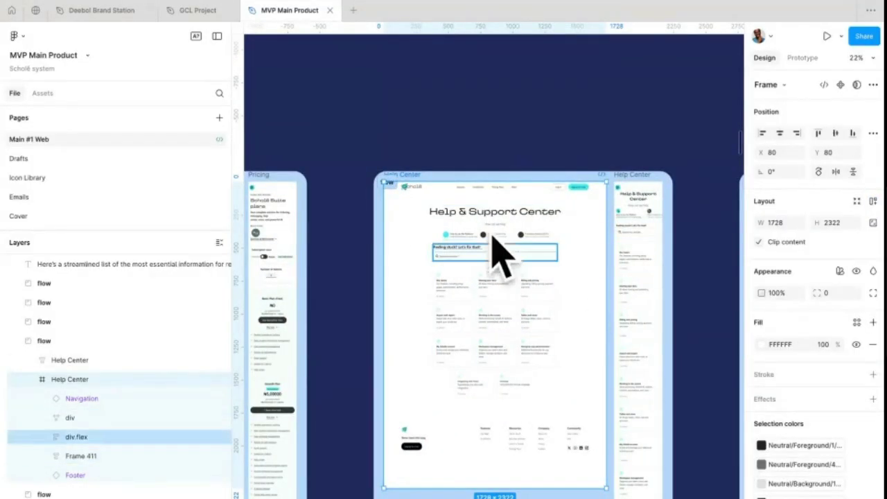
{"action": "scroll", "coordinate": [491, 274], "scroll_direction": "down", "scroll_amount": 8}
{"action": "scroll", "coordinate": [490, 274], "scroll_direction": "down", "scroll_amount": 2}
{"action": "scroll", "coordinate": [426, 160], "scroll_direction": "left", "scroll_amount": 3}
{"action": "left_click", "coordinate": [376, 166]}
{"action": "scroll", "coordinate": [355, 164], "scroll_direction": "up", "scroll_amount": 8}
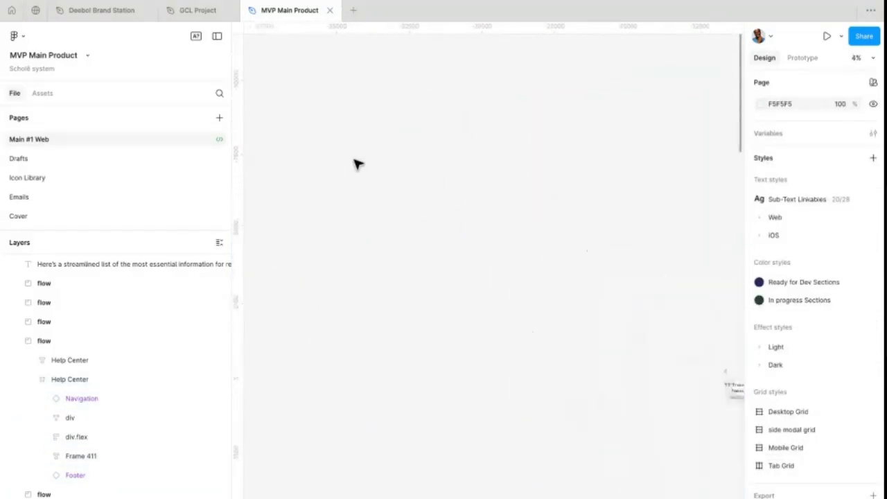
{"action": "key", "text": "ctrl+v"}
{"action": "scroll", "coordinate": [370, 224], "scroll_direction": "down", "scroll_amount": 3}
{"action": "scroll", "coordinate": [440, 234], "scroll_direction": "right", "scroll_amount": 1}
{"action": "scroll", "coordinate": [440, 234], "scroll_direction": "up", "scroll_amount": 4}
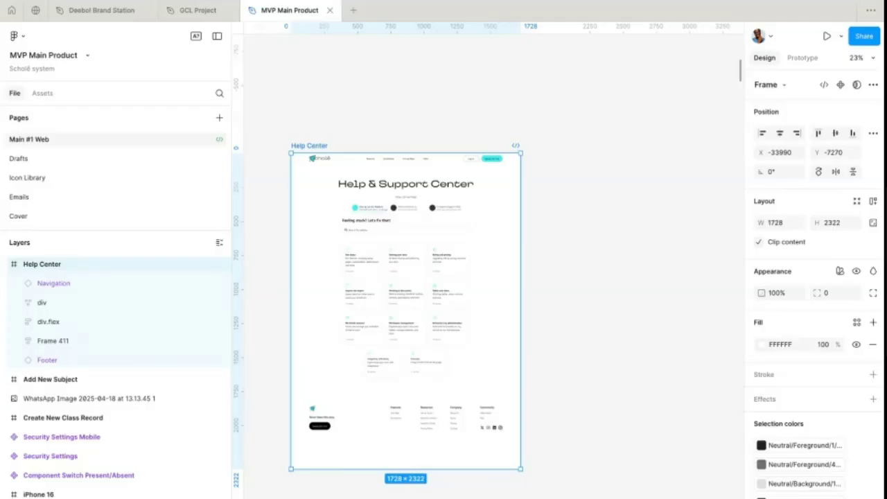
- Add an iPhone 13 mini frame beside the Help Center frame, level with its top edge
{"action": "key", "text": "f"}
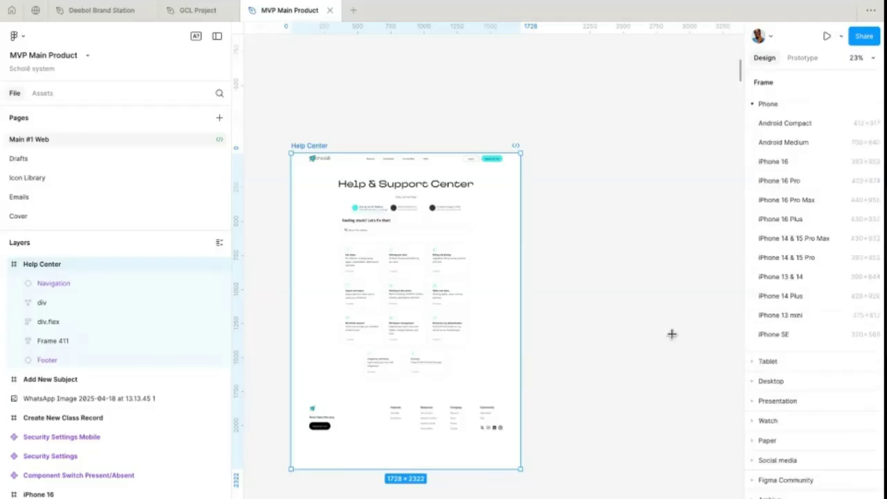
{"action": "left_click", "coordinate": [802, 310]}
{"action": "left_click_drag", "start_coordinate": [558, 313], "coordinate": [581, 227]}
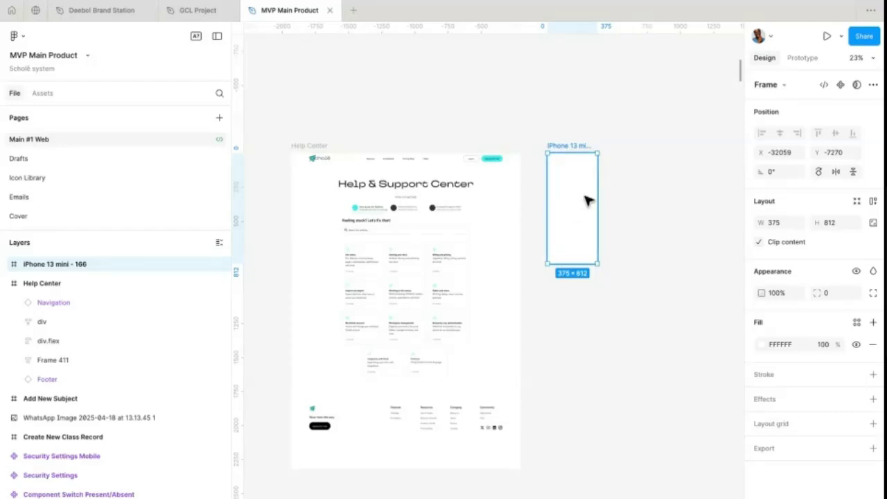
- Apply auto layout to the iPhone 13 mini frame with 16 horizontal padding and 0 vertical padding
{"action": "key", "text": "shift+a"}
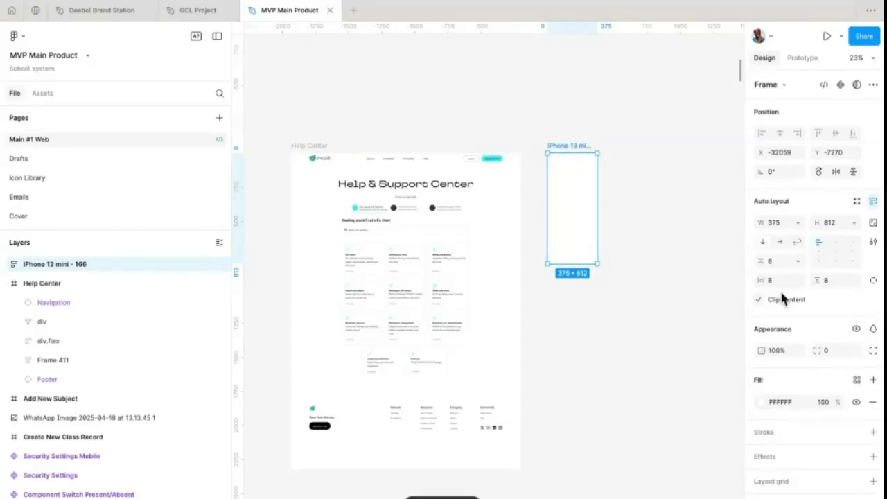
{"action": "type", "text": "16"}
{"action": "key", "text": "Return"}
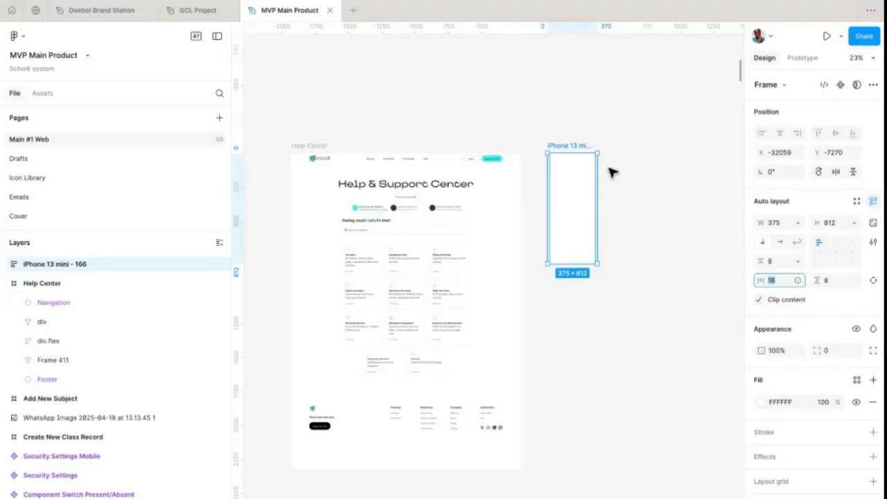
{"action": "left_click", "coordinate": [829, 280]}
{"action": "type", "text": "0"}
{"action": "key", "text": "Return"}
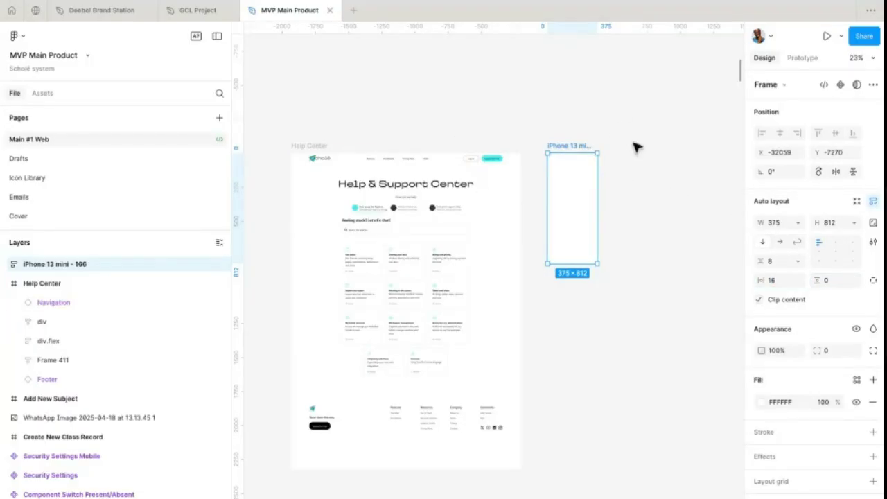
- Examine the desktop navigation bars of the Help Center and the Home Page in the Main Website Shell
{"action": "scroll", "coordinate": [476, 182], "scroll_direction": "up", "scroll_amount": 6}
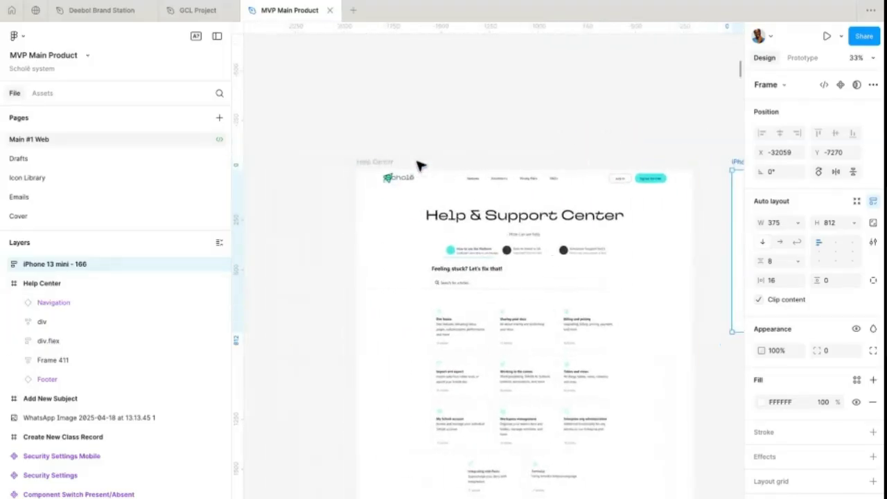
{"action": "left_click", "coordinate": [412, 193]}
{"action": "scroll", "coordinate": [525, 184], "scroll_direction": "right", "scroll_amount": 5}
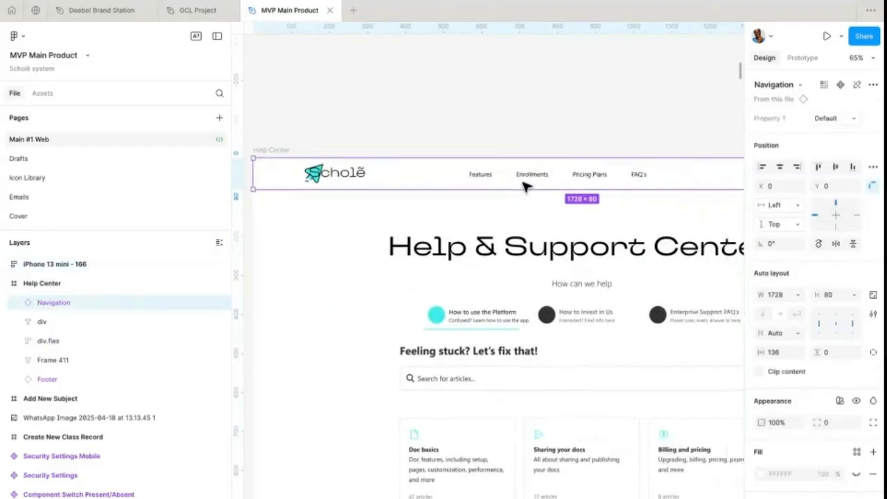
{"action": "scroll", "coordinate": [365, 176], "scroll_direction": "left", "scroll_amount": 3}
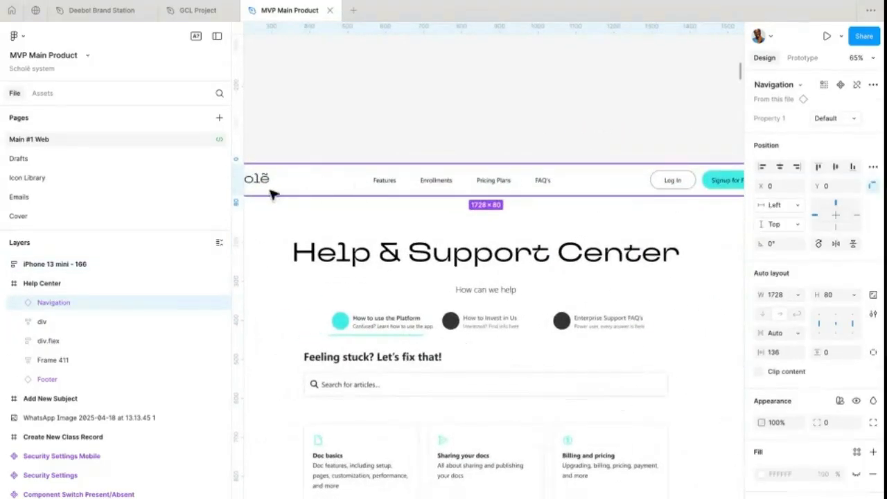
{"action": "scroll", "coordinate": [375, 201], "scroll_direction": "down", "scroll_amount": 10}
{"action": "scroll", "coordinate": [375, 201], "scroll_direction": "down", "scroll_amount": 3}
{"action": "scroll", "coordinate": [378, 205], "scroll_direction": "right", "scroll_amount": 10}
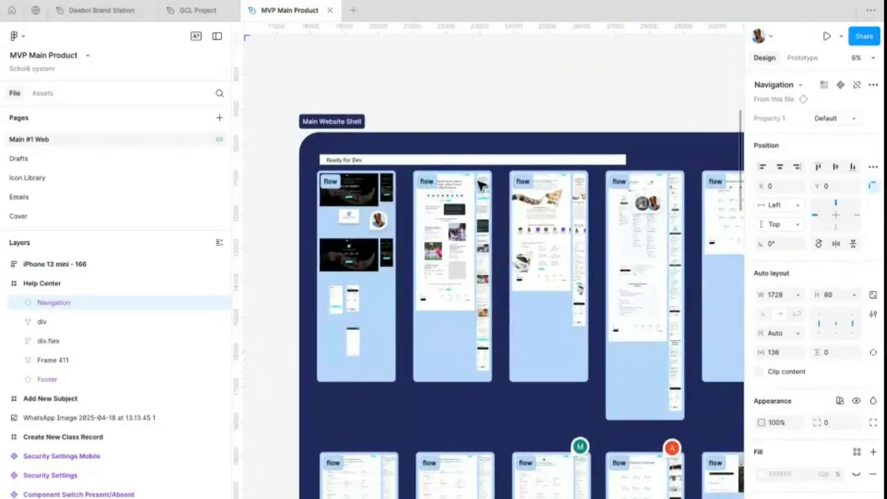
{"action": "scroll", "coordinate": [483, 192], "scroll_direction": "up", "scroll_amount": 10}
{"action": "scroll", "coordinate": [483, 193], "scroll_direction": "left", "scroll_amount": 5}
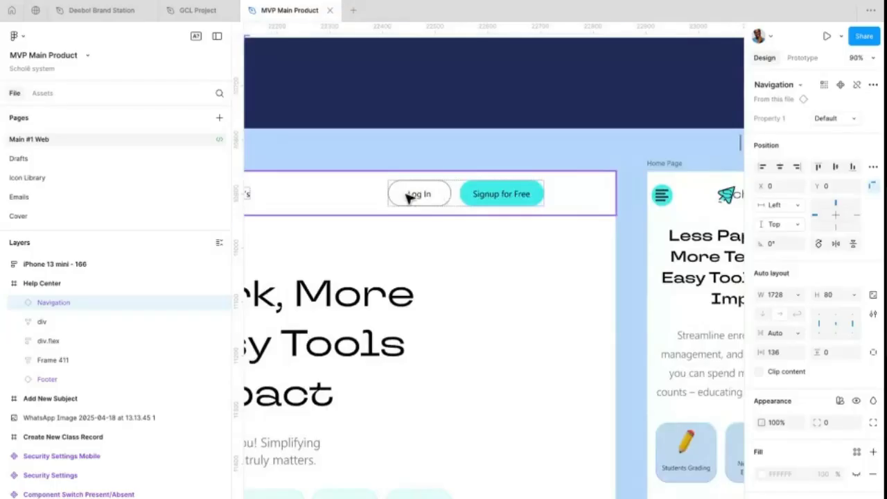
{"action": "left_click", "coordinate": [414, 193]}
{"action": "scroll", "coordinate": [365, 199], "scroll_direction": "down", "scroll_amount": 3}
{"action": "scroll", "coordinate": [534, 192], "scroll_direction": "right", "scroll_amount": 5}
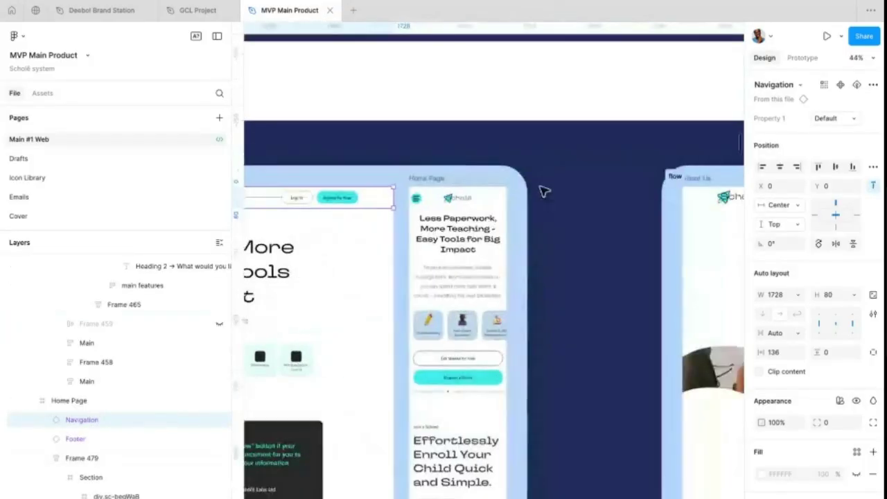
- Copy the menu icon and Scholē logo from the mobile Home Page into the new iPhone 13 mini frame
{"action": "scroll", "coordinate": [471, 212], "scroll_direction": "up", "scroll_amount": 5}
{"action": "left_click", "coordinate": [416, 199]}
{"action": "left_click", "coordinate": [349, 193]}
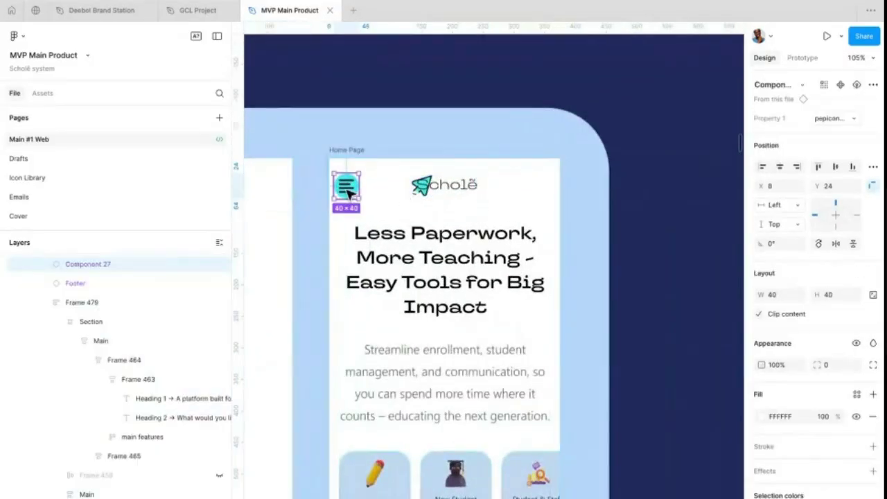
{"action": "left_click", "coordinate": [455, 187], "text": "shift"}
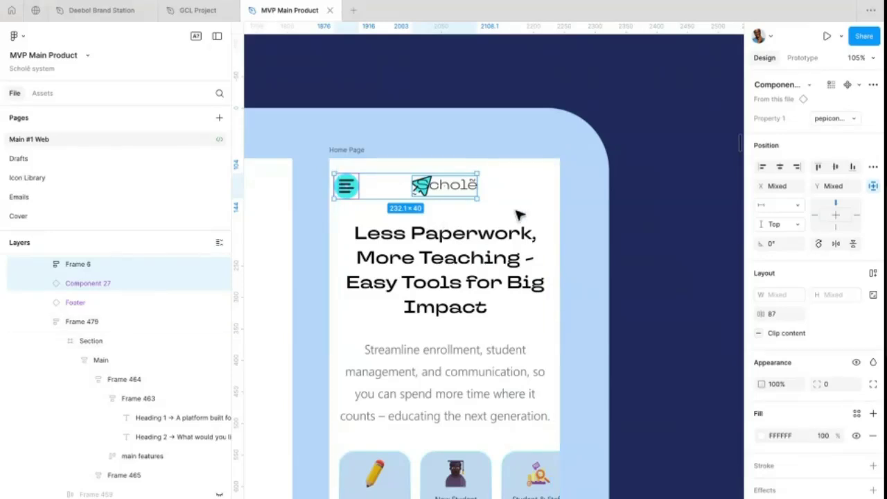
{"action": "scroll", "coordinate": [464, 207], "scroll_direction": "down", "scroll_amount": 15}
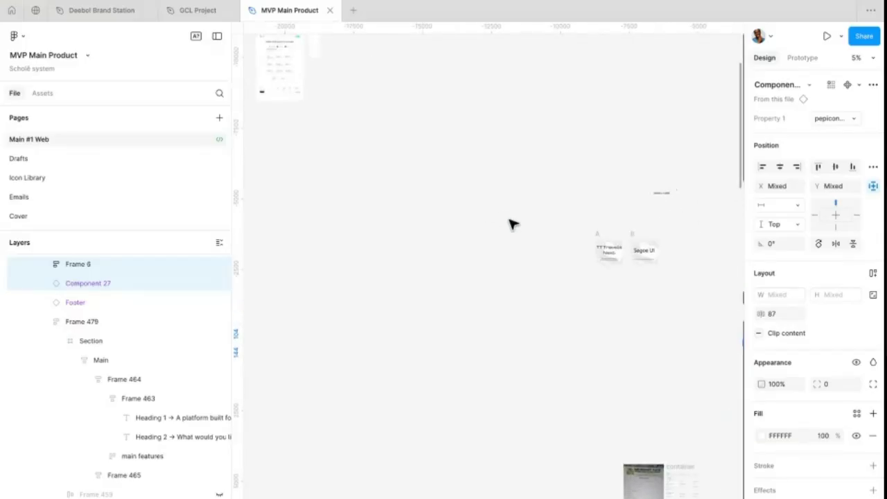
{"action": "scroll", "coordinate": [511, 224], "scroll_direction": "up", "scroll_amount": 5}
{"action": "scroll", "coordinate": [398, 277], "scroll_direction": "up", "scroll_amount": 12}
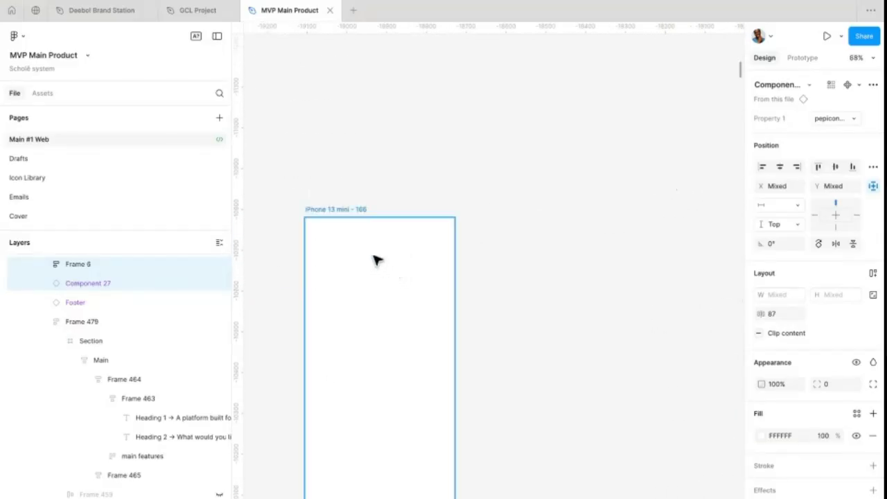
{"action": "left_click", "coordinate": [350, 210]}
{"action": "key", "text": "ctrl+v"}
{"action": "scroll", "coordinate": [358, 267], "scroll_direction": "up", "scroll_amount": 8}
{"action": "left_click", "coordinate": [478, 238]}
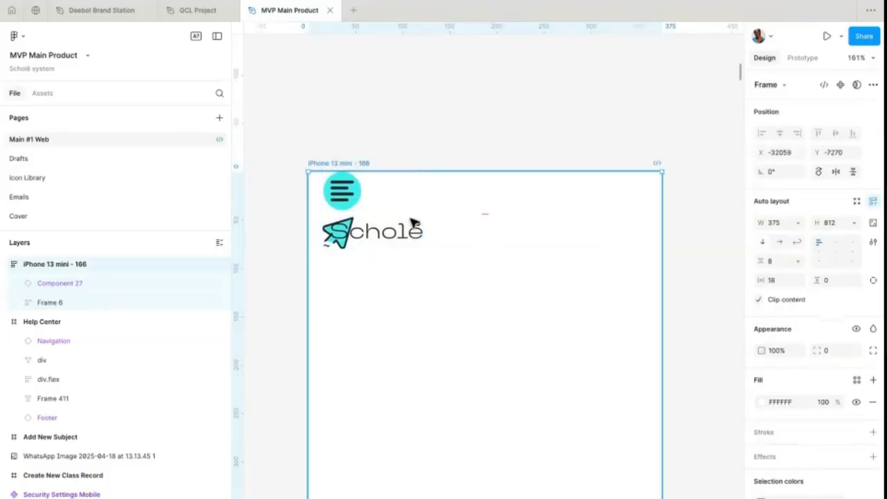
- Wrap the pasted menu icon and logo together in a horizontal auto layout frame
{"action": "scroll", "coordinate": [456, 267], "scroll_direction": "down", "scroll_amount": 8}
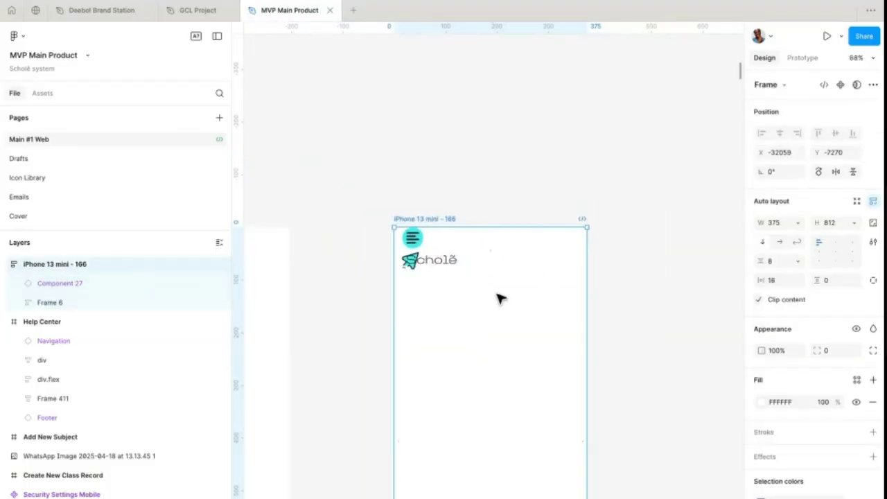
{"action": "left_click", "coordinate": [431, 259]}
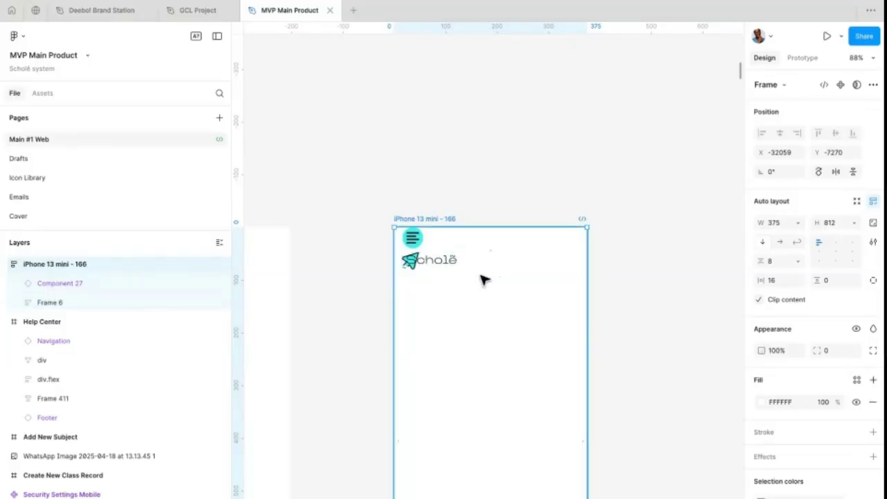
{"action": "left_click", "coordinate": [416, 239]}
{"action": "left_click", "coordinate": [440, 262], "text": "shift"}
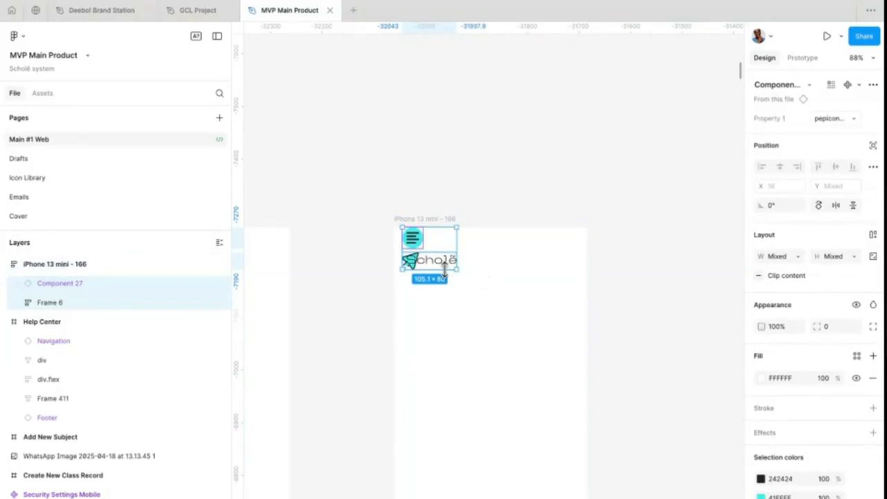
{"action": "key", "text": "shift+a"}
{"action": "left_click", "coordinate": [781, 242]}
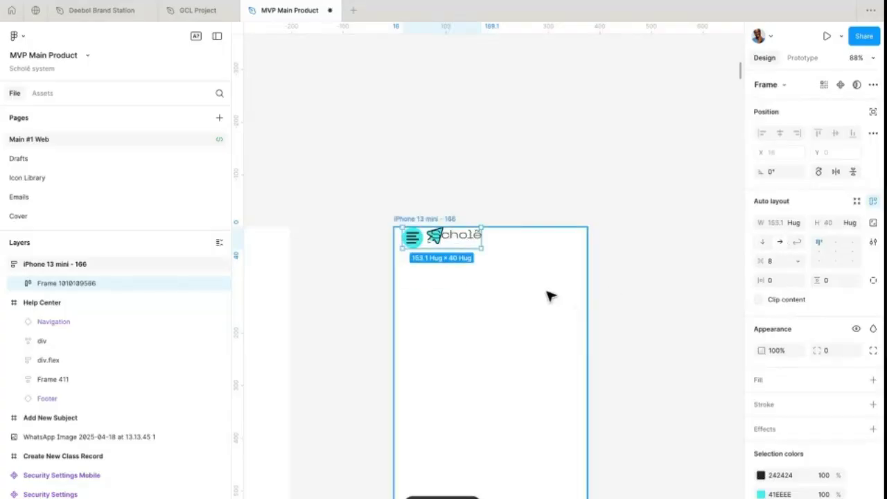
{"action": "left_click", "coordinate": [476, 284]}
{"action": "left_click", "coordinate": [467, 242]}
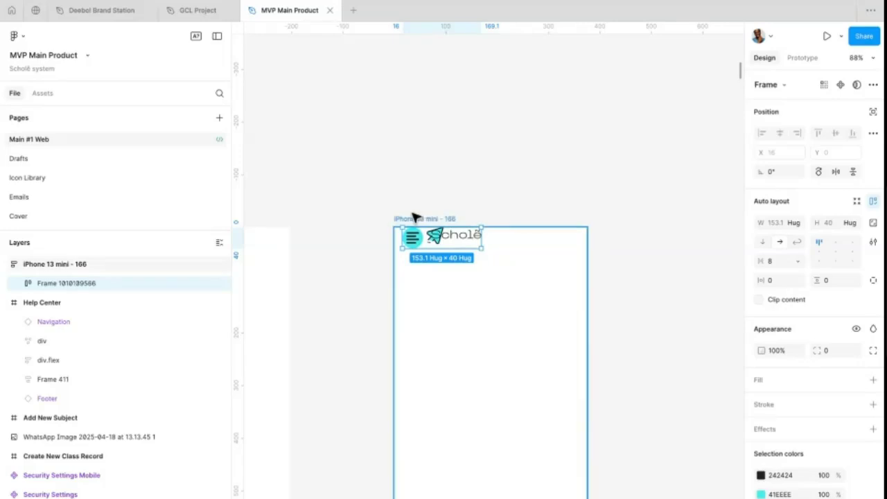
- Align the iPhone 13 mini frame's contents to top center and the header row's contents to center
{"action": "left_click", "coordinate": [418, 264]}
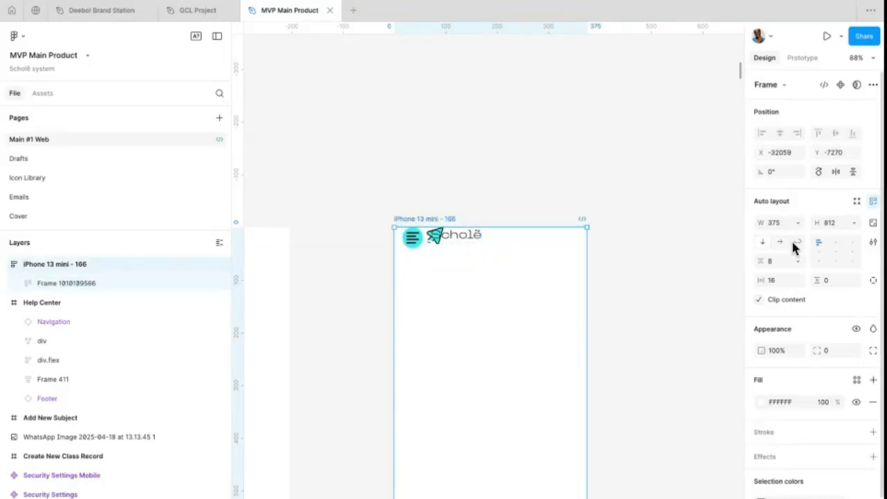
{"action": "left_click", "coordinate": [836, 244]}
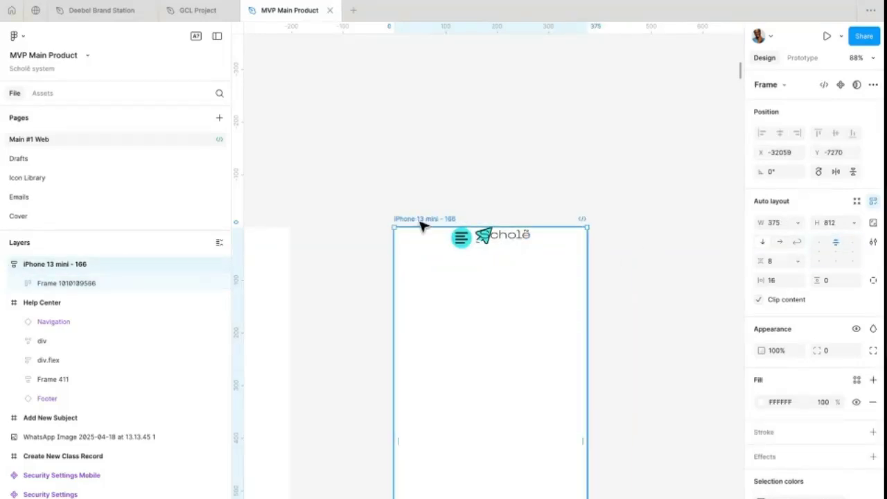
{"action": "left_click", "coordinate": [487, 239]}
{"action": "left_click", "coordinate": [834, 252]}
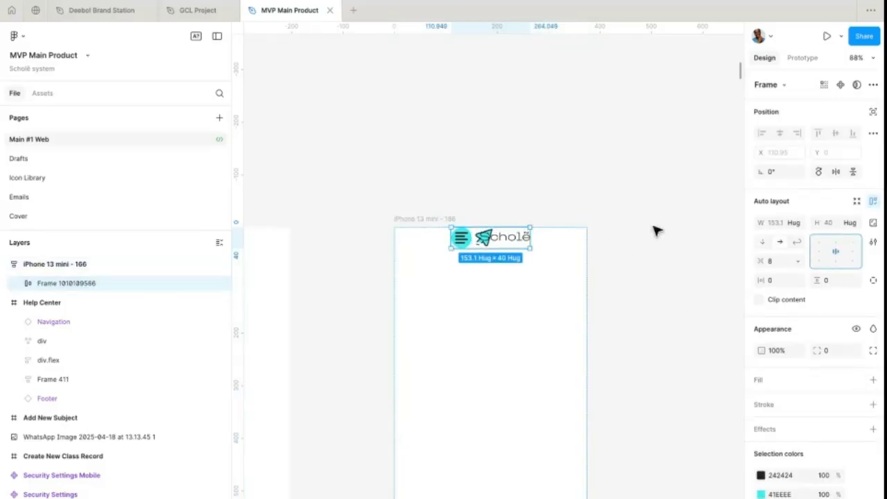
- Set the header row's gap to Auto and its width to Fill container
{"action": "left_click", "coordinate": [794, 263]}
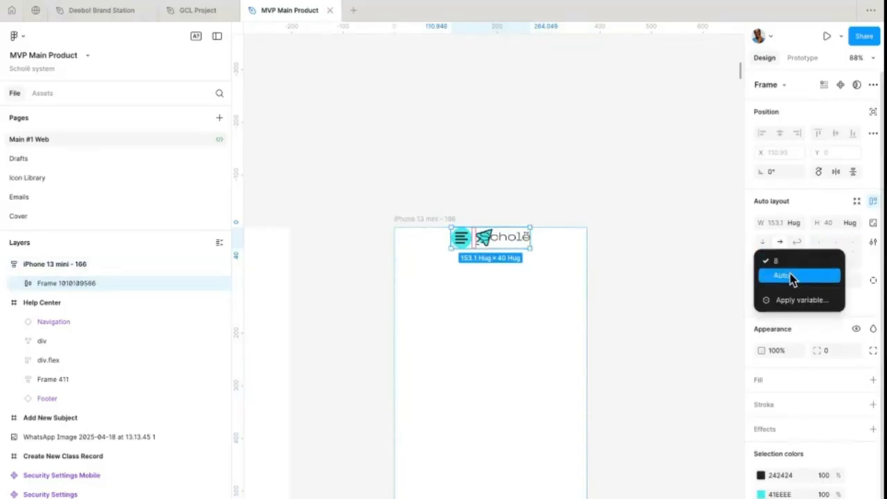
{"action": "left_click", "coordinate": [792, 277]}
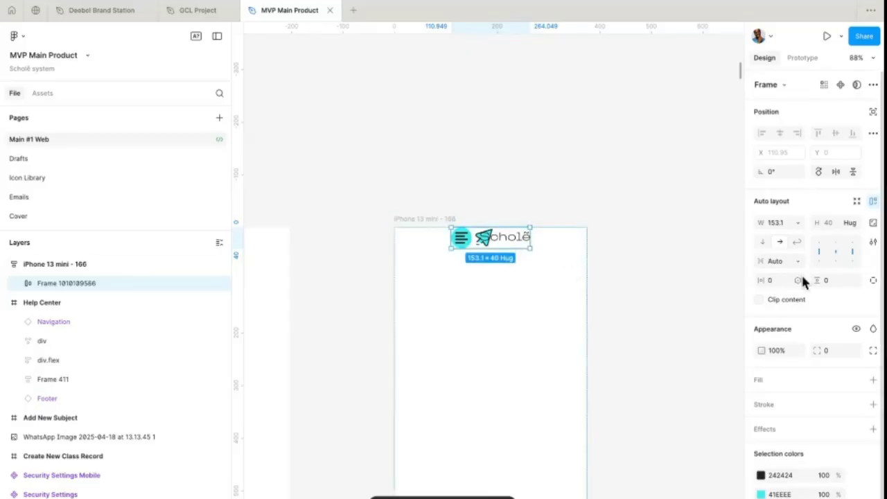
{"action": "left_click", "coordinate": [797, 223]}
{"action": "left_click", "coordinate": [790, 251]}
{"action": "left_click", "coordinate": [485, 259]}
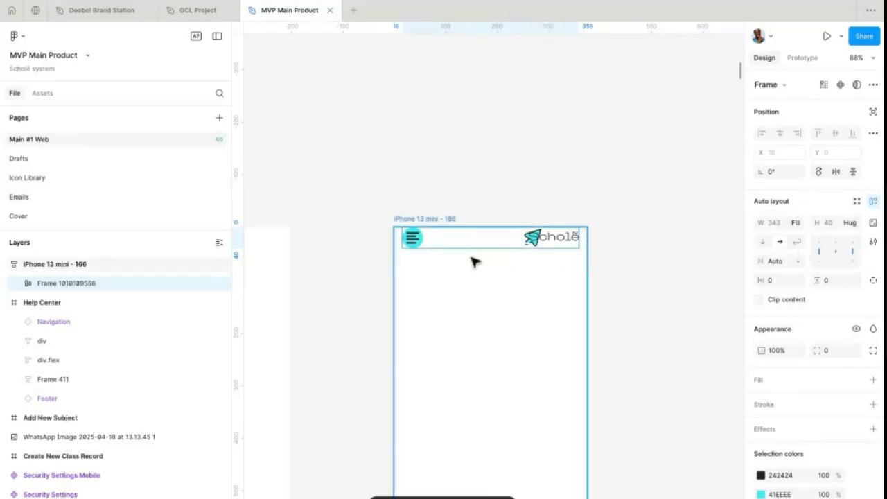
- Set the header row's width to 375 so it spans the whole iPhone 13 mini frame
{"action": "left_click", "coordinate": [429, 256]}
{"action": "scroll", "coordinate": [409, 244], "scroll_direction": "up", "scroll_amount": 15}
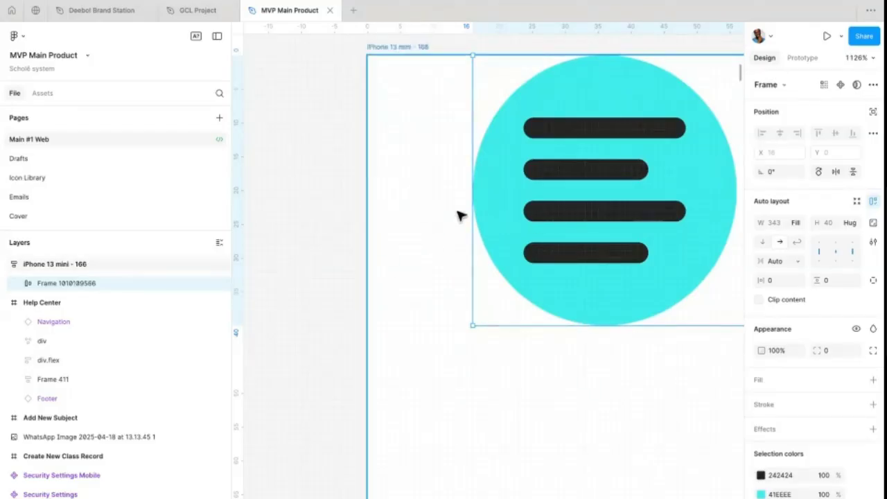
{"action": "scroll", "coordinate": [408, 277], "scroll_direction": "down", "scroll_amount": 15}
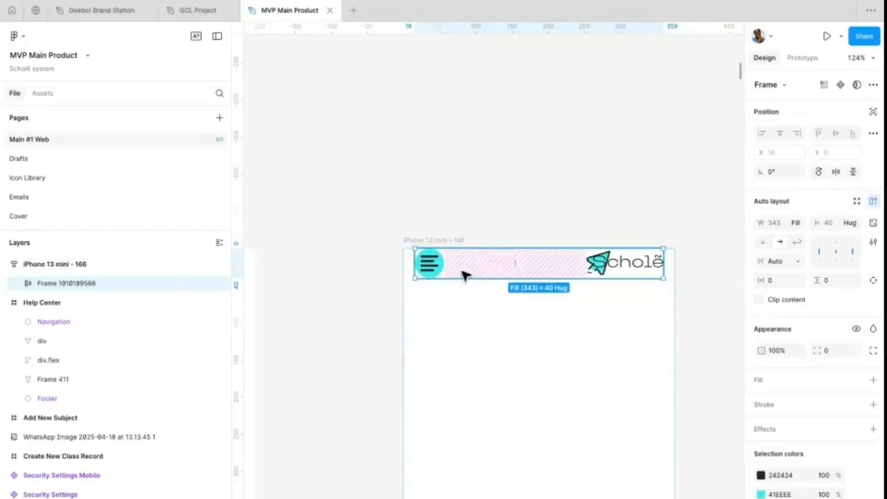
{"action": "left_click", "coordinate": [427, 241]}
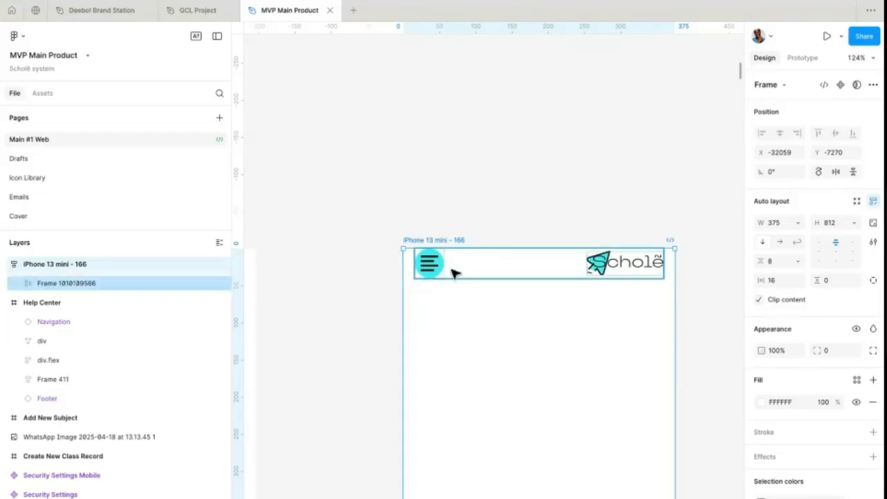
{"action": "left_click", "coordinate": [618, 273]}
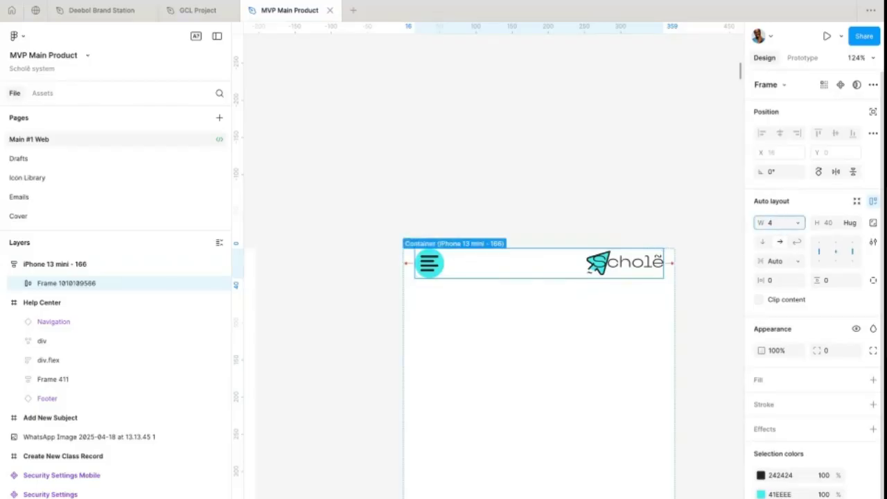
{"action": "left_click", "coordinate": [559, 332]}
{"action": "scroll", "coordinate": [525, 277], "scroll_direction": "right", "scroll_amount": 2}
{"action": "scroll", "coordinate": [524, 277], "scroll_direction": "down", "scroll_amount": 1}
- Set the header row's horizontal padding to 16
{"action": "left_click", "coordinate": [547, 239]}
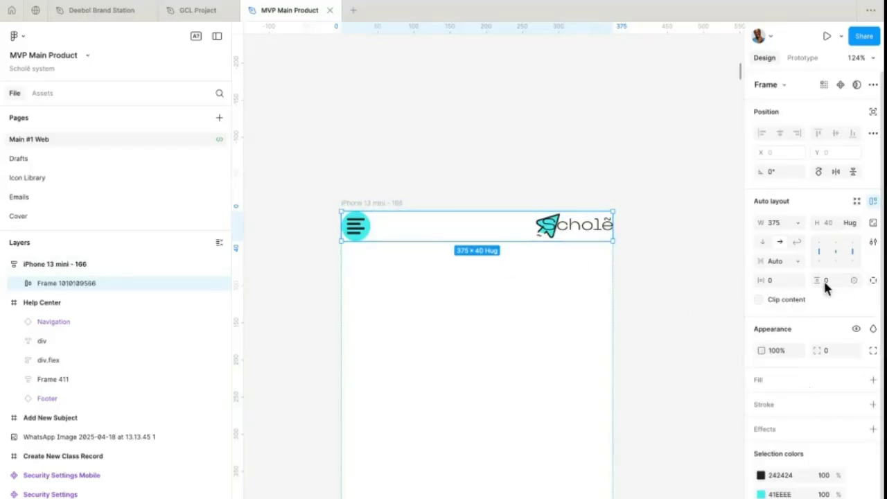
{"action": "type", "text": "16"}
{"action": "key", "text": "Return"}
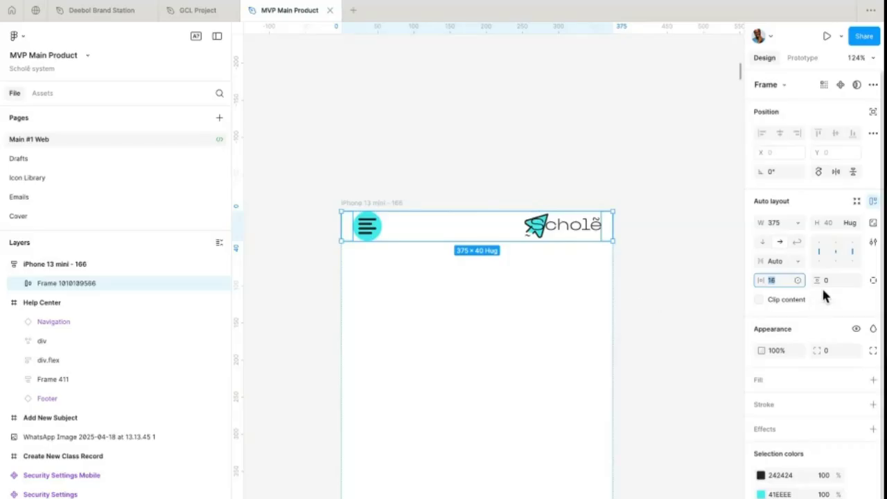
- Set the header row's height to 80
{"action": "left_click", "coordinate": [831, 223]}
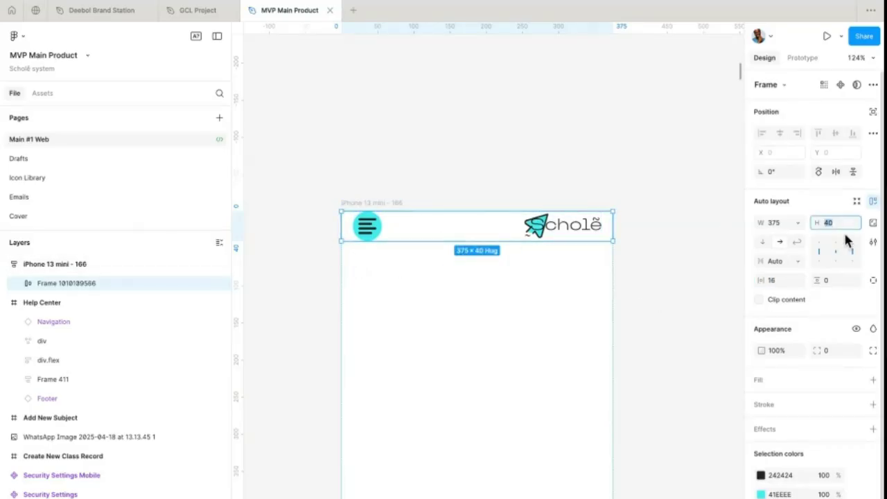
{"action": "type", "text": "80"}
{"action": "key", "text": "Return"}
{"action": "left_click", "coordinate": [697, 241]}
{"action": "left_click", "coordinate": [402, 251]}
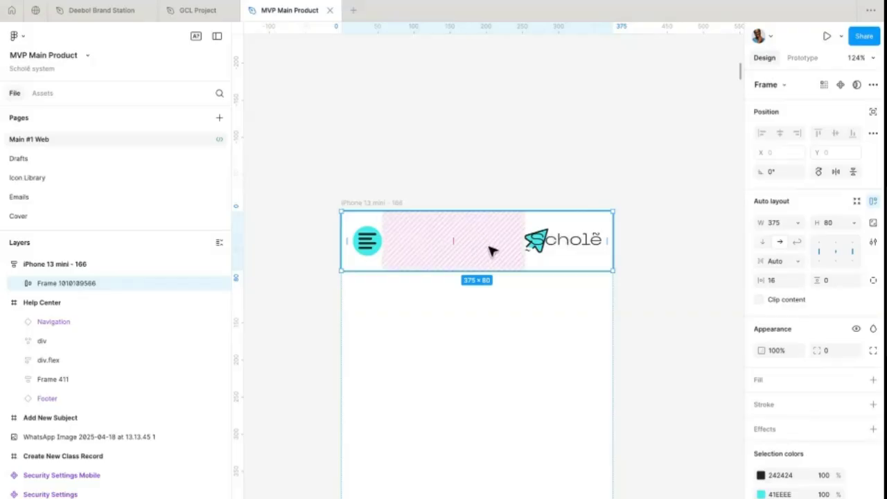
- Duplicate the menu icon component and place the copy at the right end of the header row, after the logo
{"action": "left_click", "coordinate": [368, 250]}
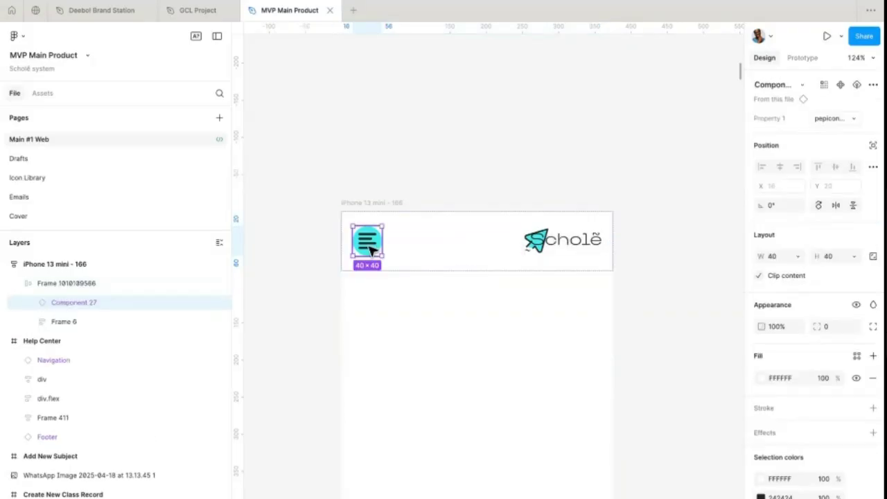
{"action": "key", "text": "ctrl+d"}
{"action": "key", "text": "Right"}
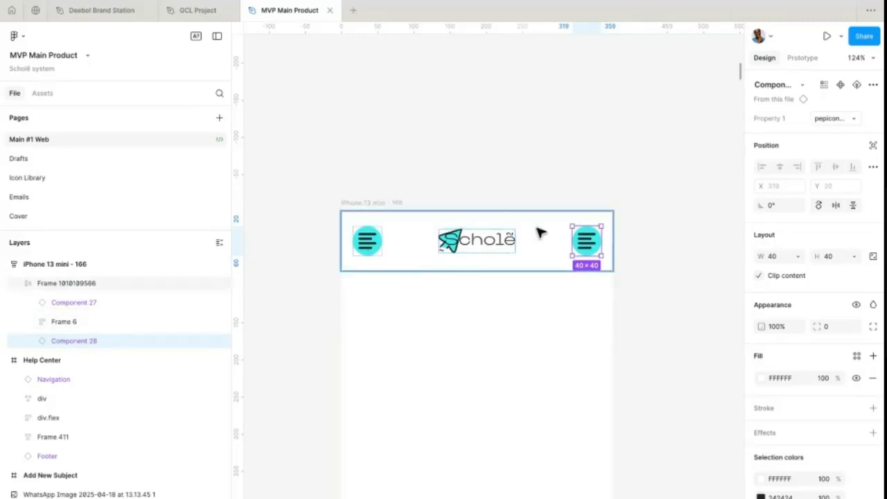
- Create an empty 40 × 40 white frame on the canvas beside the iPhone 13 mini frame
{"action": "scroll", "coordinate": [602, 243], "scroll_direction": "up", "scroll_amount": 5}
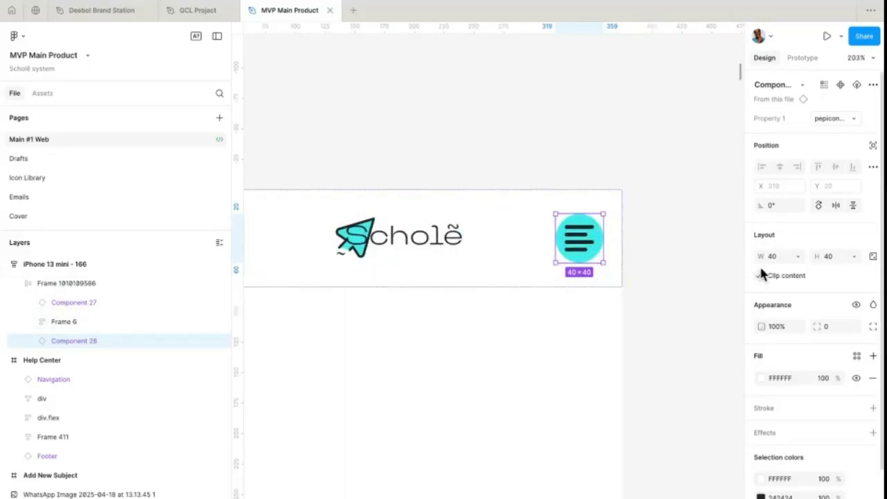
{"action": "scroll", "coordinate": [674, 258], "scroll_direction": "right", "scroll_amount": 5}
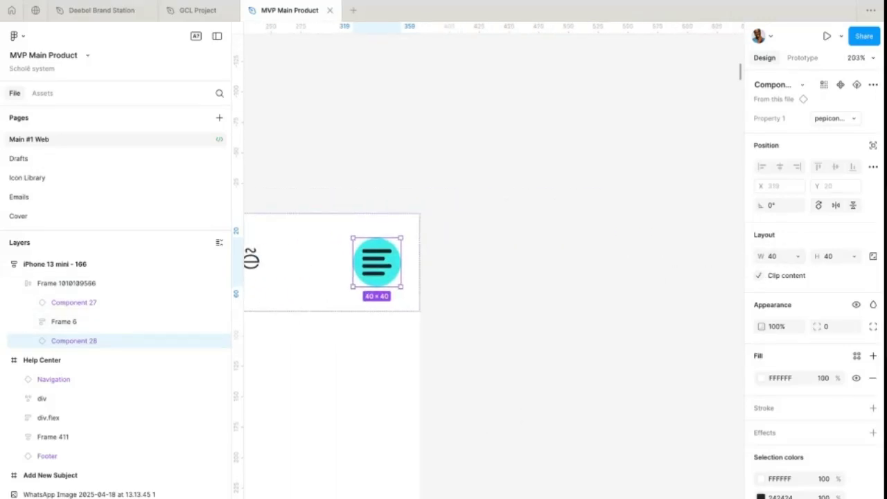
{"action": "key", "text": "f"}
{"action": "left_click", "coordinate": [566, 298]}
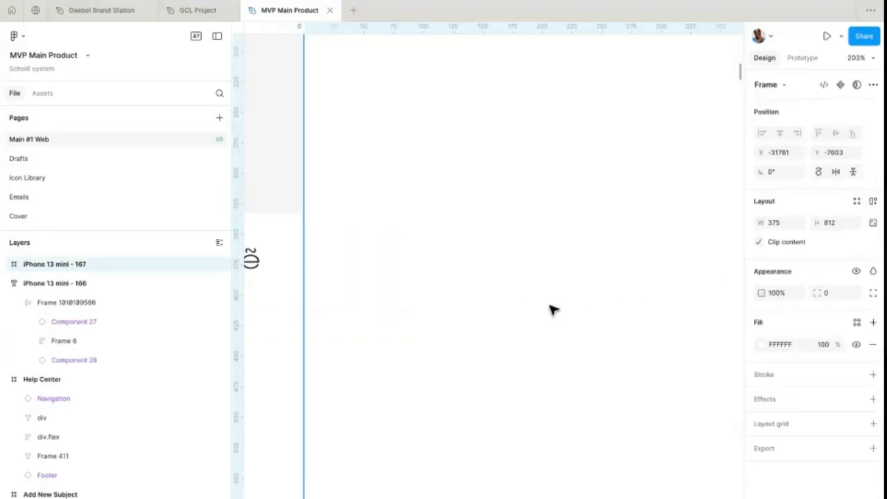
{"action": "scroll", "coordinate": [552, 309], "scroll_direction": "down", "scroll_amount": 10}
{"action": "left_click", "coordinate": [826, 223]}
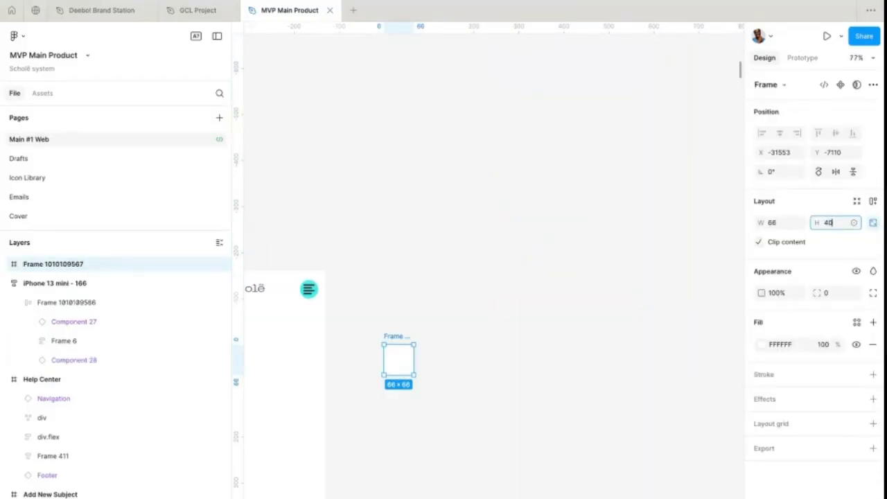
{"action": "key", "text": "Return"}
{"action": "left_click", "coordinate": [355, 355]}
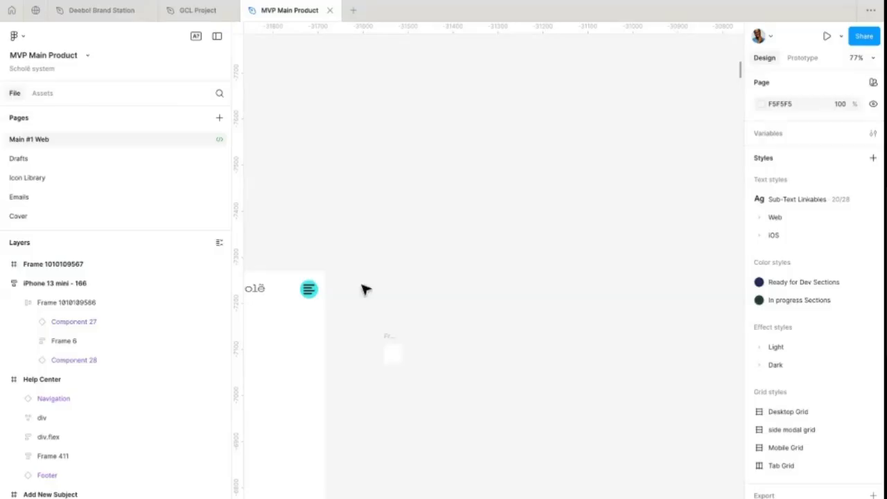
- Replace the duplicated menu icon at the right end of the header row with the empty 40 × 40 frame
{"action": "left_click", "coordinate": [389, 336]}
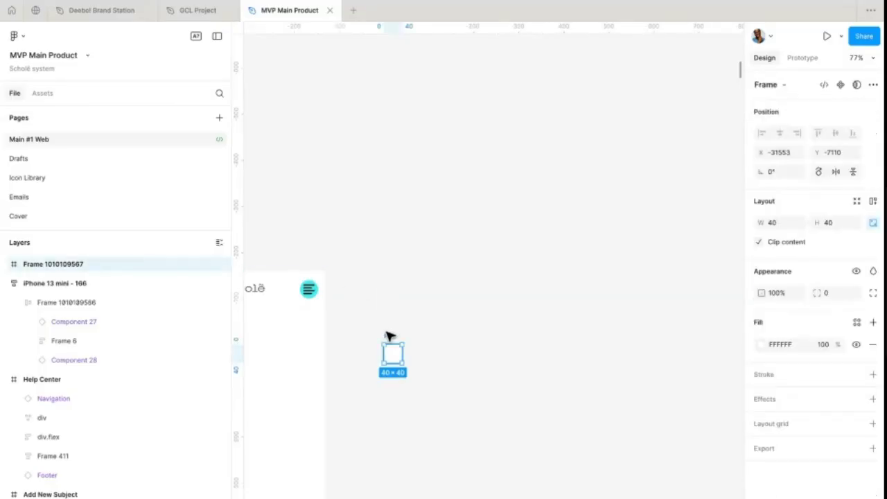
{"action": "key", "text": "Delete"}
{"action": "scroll", "coordinate": [388, 332], "scroll_direction": "left", "scroll_amount": 5}
{"action": "scroll", "coordinate": [388, 333], "scroll_direction": "down", "scroll_amount": 1}
{"action": "left_click", "coordinate": [409, 264]}
{"action": "left_click", "coordinate": [460, 265]}
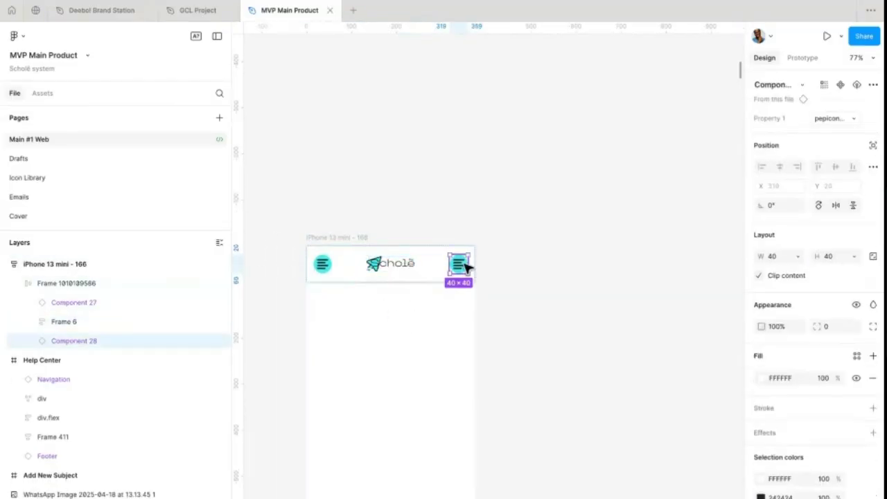
{"action": "key", "text": "ctrl+z"}
{"action": "left_click", "coordinate": [534, 277]}
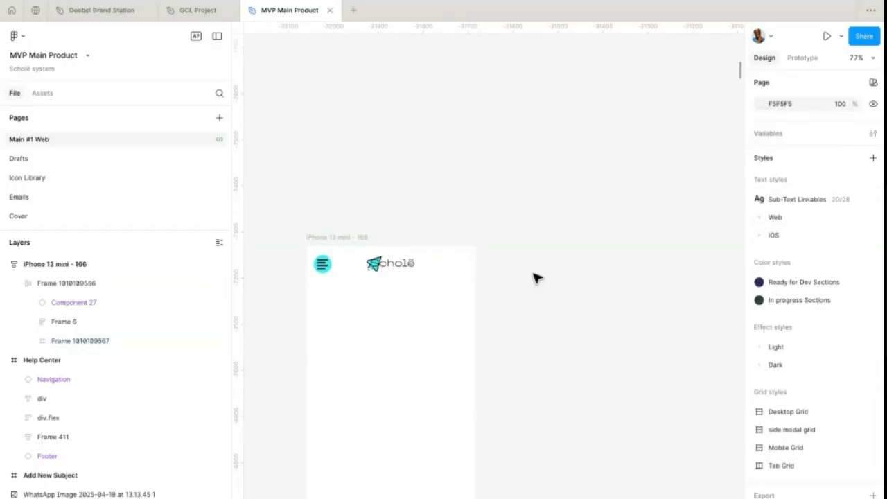
- Examine the website components and the Help Center page's desktop navigation against the mobile header row
{"action": "scroll", "coordinate": [538, 278], "scroll_direction": "left", "scroll_amount": 2}
{"action": "scroll", "coordinate": [538, 279], "scroll_direction": "down", "scroll_amount": 1}
{"action": "scroll", "coordinate": [511, 210], "scroll_direction": "left", "scroll_amount": 1}
{"action": "scroll", "coordinate": [511, 212], "scroll_direction": "down", "scroll_amount": 6}
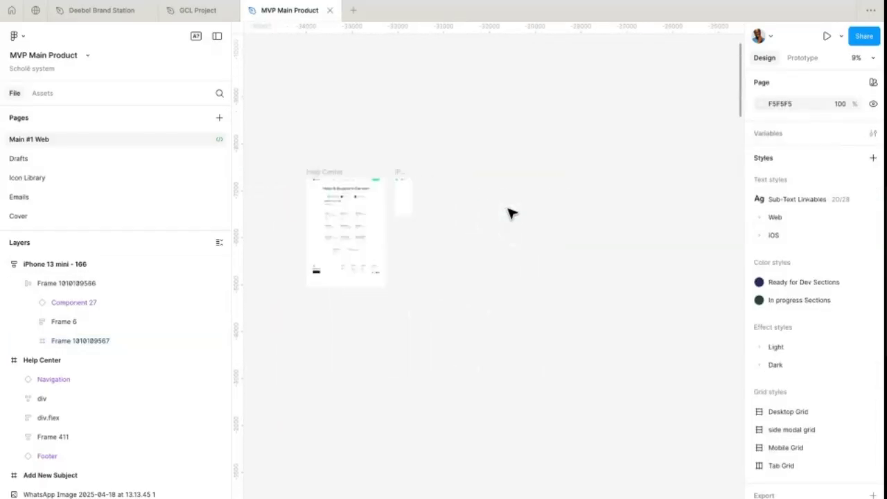
{"action": "scroll", "coordinate": [511, 213], "scroll_direction": "left", "scroll_amount": 10}
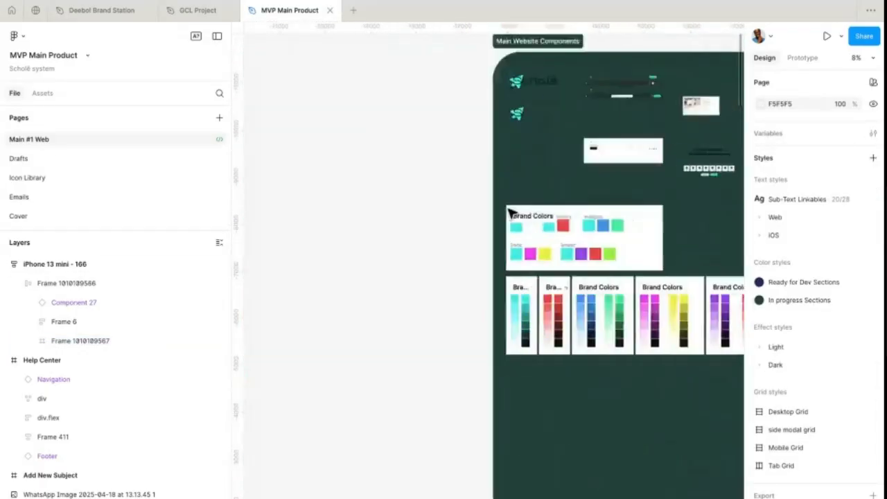
{"action": "scroll", "coordinate": [510, 212], "scroll_direction": "left", "scroll_amount": 4}
{"action": "scroll", "coordinate": [695, 248], "scroll_direction": "up", "scroll_amount": 5}
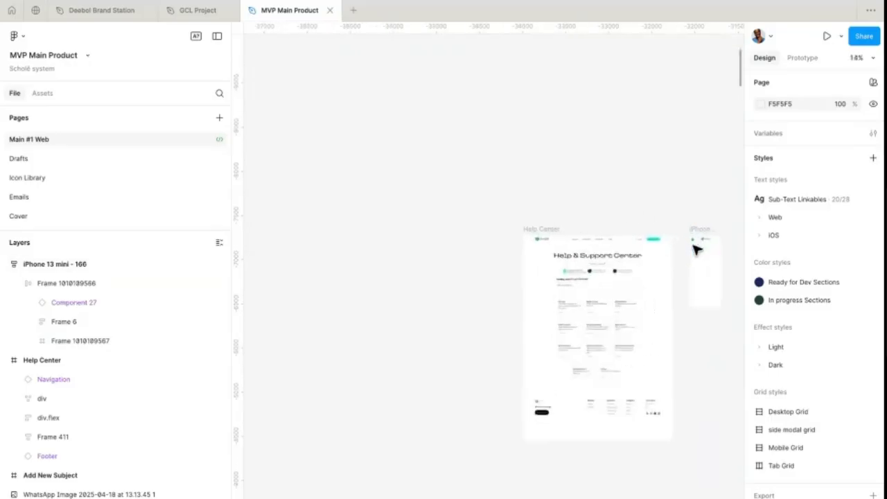
{"action": "scroll", "coordinate": [696, 249], "scroll_direction": "left", "scroll_amount": 3}
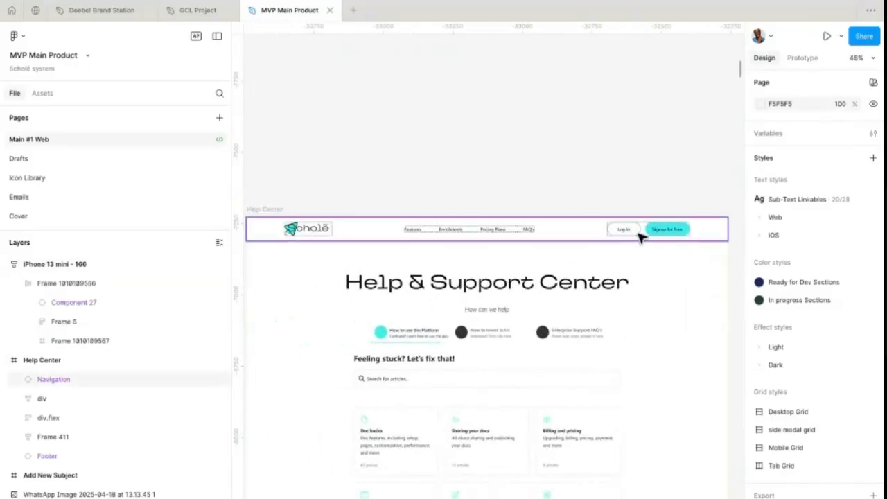
{"action": "left_click", "coordinate": [640, 237]}
{"action": "scroll", "coordinate": [637, 236], "scroll_direction": "right", "scroll_amount": 7}
{"action": "left_click", "coordinate": [594, 237]}
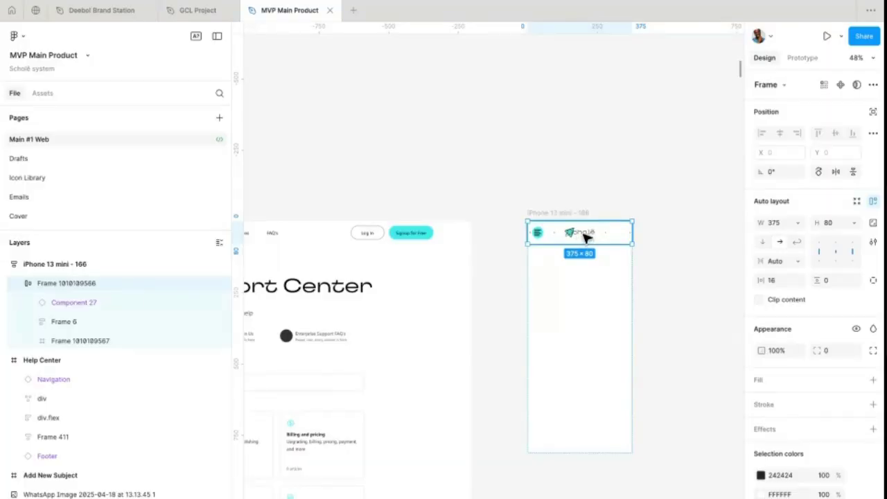
- Copy the Help & Support Center heading section (Frame 411) from the Help Center page into the iPhone 13 mini frame
{"action": "scroll", "coordinate": [562, 259], "scroll_direction": "down", "scroll_amount": 3}
{"action": "scroll", "coordinate": [558, 279], "scroll_direction": "down", "scroll_amount": 2}
{"action": "scroll", "coordinate": [506, 279], "scroll_direction": "up", "scroll_amount": 4}
{"action": "scroll", "coordinate": [466, 279], "scroll_direction": "up", "scroll_amount": 1}
{"action": "left_click", "coordinate": [473, 280]}
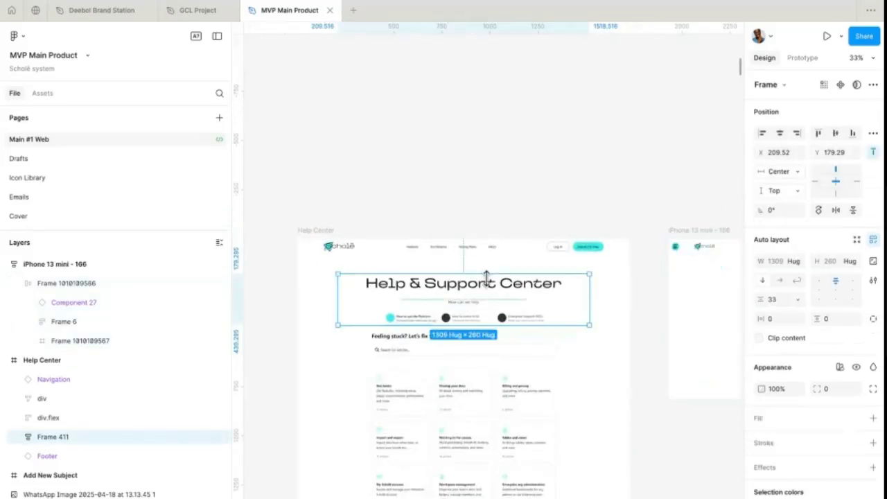
{"action": "left_click", "coordinate": [679, 230]}
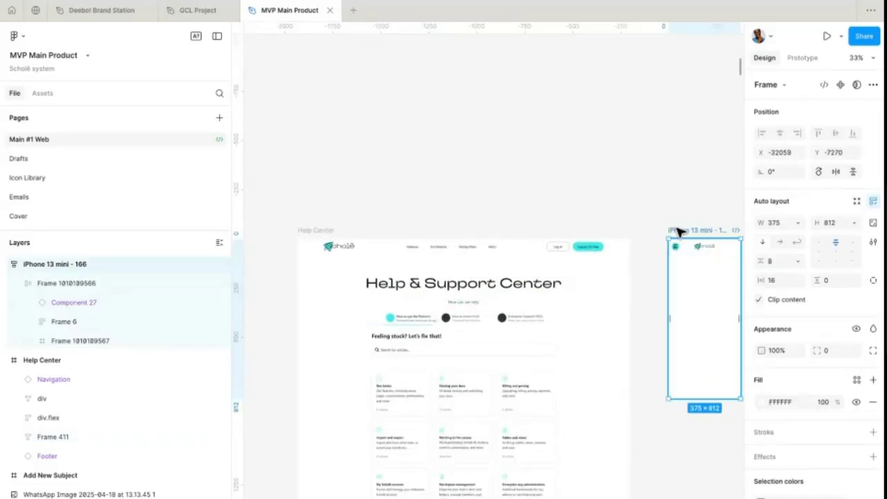
{"action": "key", "text": "ctrl+v"}
{"action": "scroll", "coordinate": [624, 249], "scroll_direction": "right", "scroll_amount": 3}
{"action": "scroll", "coordinate": [617, 253], "scroll_direction": "up", "scroll_amount": 2}
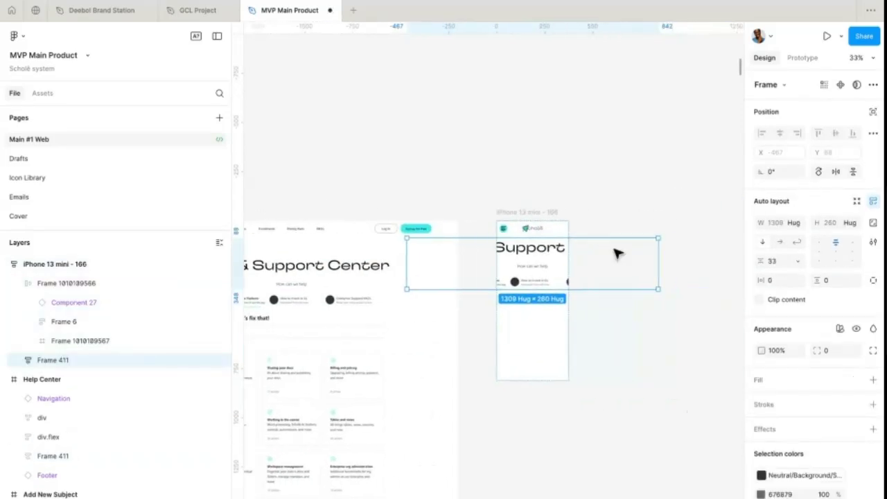
- Set the widths of the pasted heading section and its nested Main frame to Fill container
{"action": "left_click", "coordinate": [794, 222]}
{"action": "left_click", "coordinate": [797, 238]}
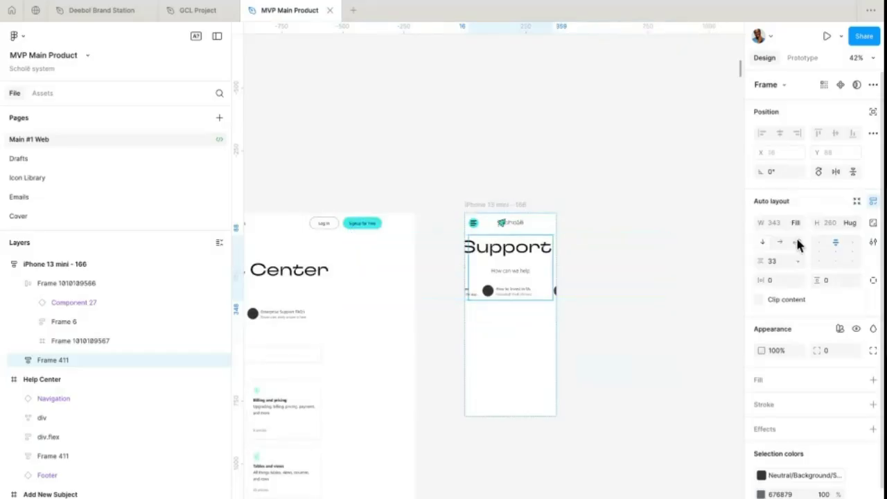
{"action": "scroll", "coordinate": [533, 250], "scroll_direction": "up", "scroll_amount": 5}
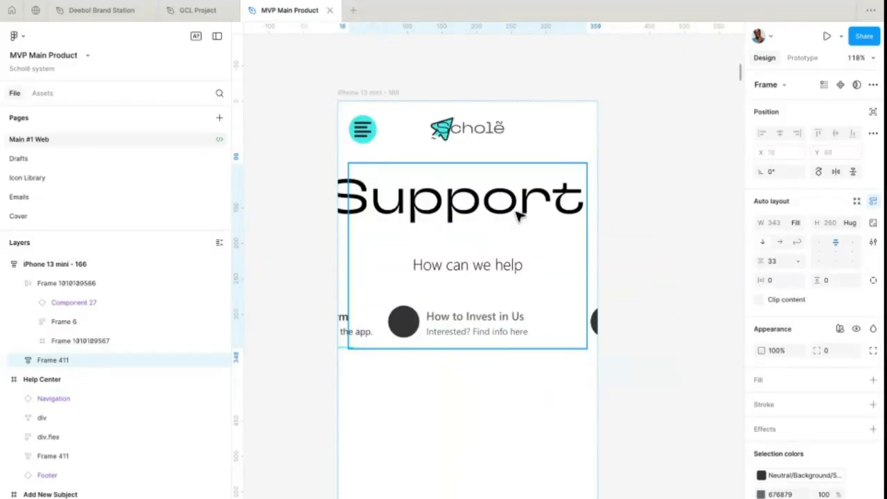
{"action": "left_click", "coordinate": [519, 217]}
{"action": "left_click", "coordinate": [797, 222]}
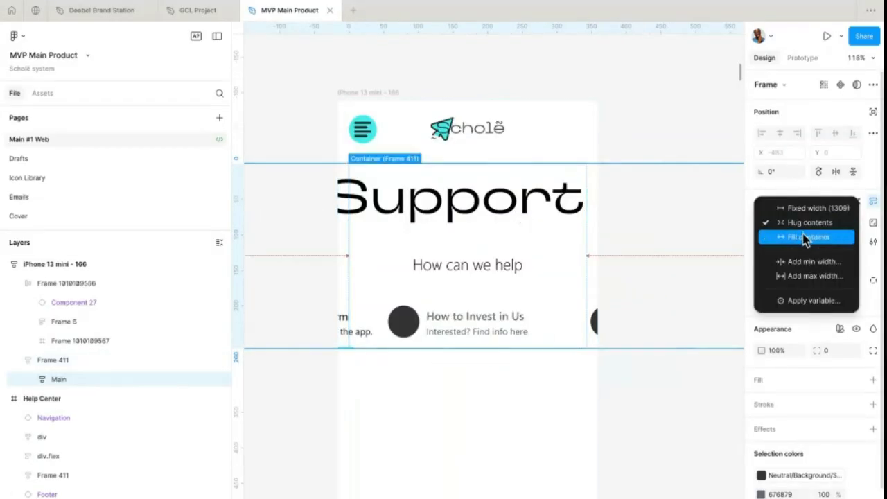
{"action": "left_click", "coordinate": [806, 237]}
- Set the width of Frame 464 inside the Main frame to Fill container
{"action": "key", "text": "shift+a"}
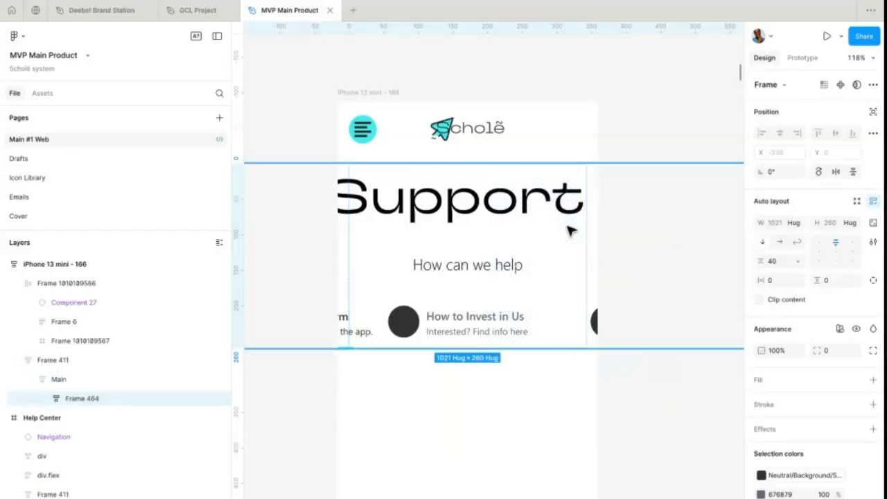
{"action": "left_click", "coordinate": [796, 227]}
{"action": "left_click", "coordinate": [800, 236]}
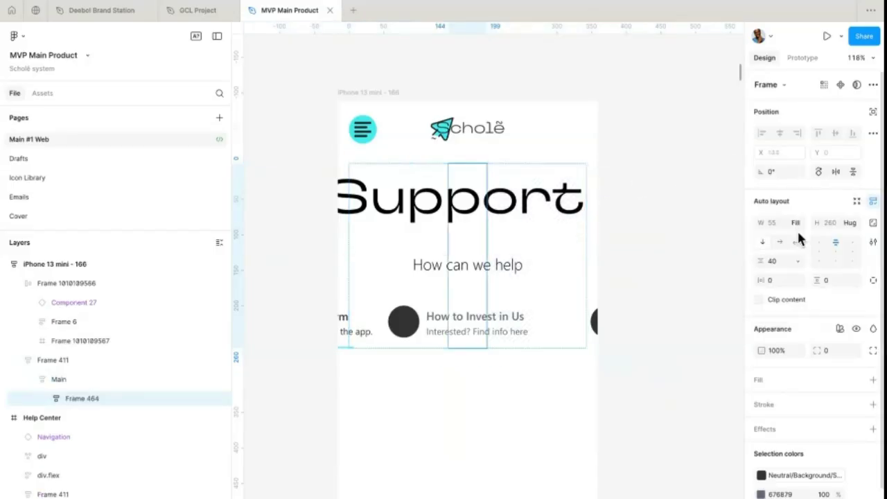
- Move the iPhone 13 mini frame about 460 px farther from the Help Center page and turn off its Clip content
{"action": "scroll", "coordinate": [514, 216], "scroll_direction": "down", "scroll_amount": 5}
{"action": "scroll", "coordinate": [514, 215], "scroll_direction": "down", "scroll_amount": 2}
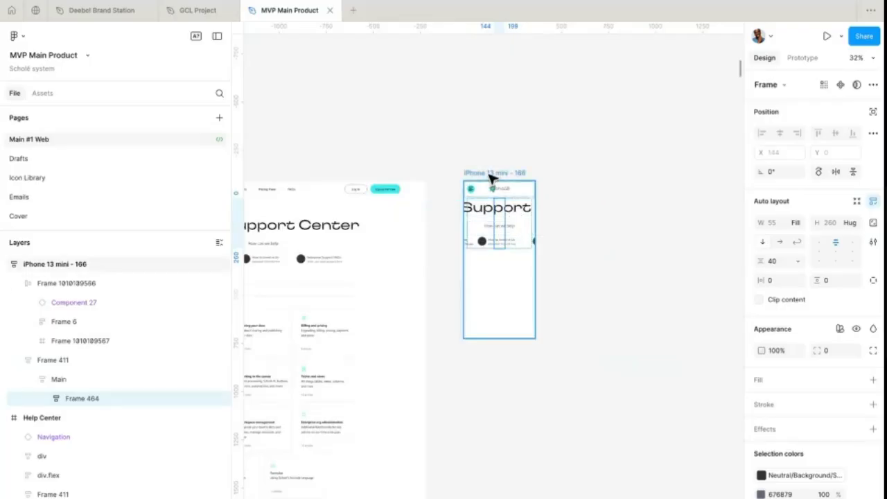
{"action": "left_click_drag", "start_coordinate": [511, 174], "coordinate": [576, 178]}
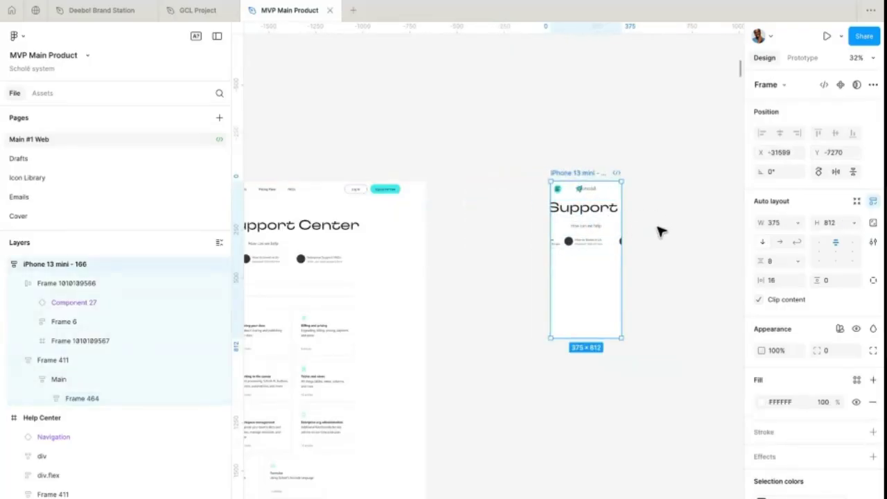
{"action": "left_click", "coordinate": [758, 299]}
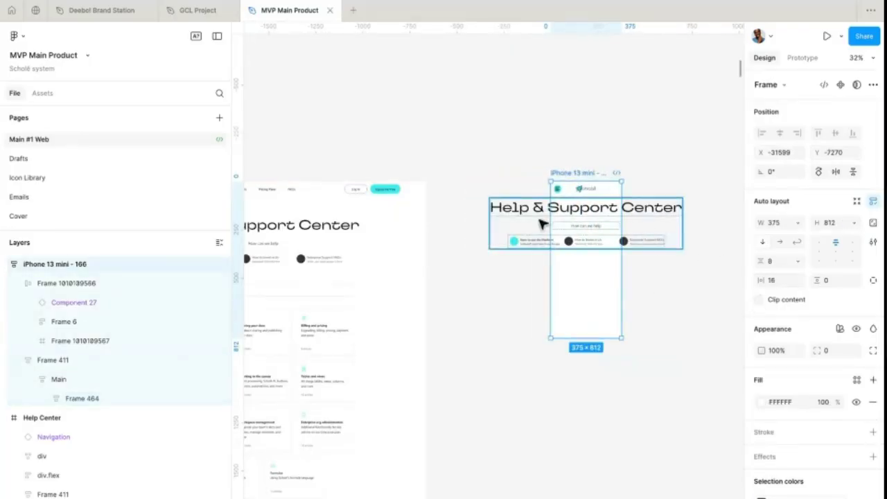
- Set the width of Frame 463, which holds the heading texts and support options, to Fill container
{"action": "scroll", "coordinate": [687, 240], "scroll_direction": "up", "scroll_amount": 5}
{"action": "left_click", "coordinate": [604, 185]}
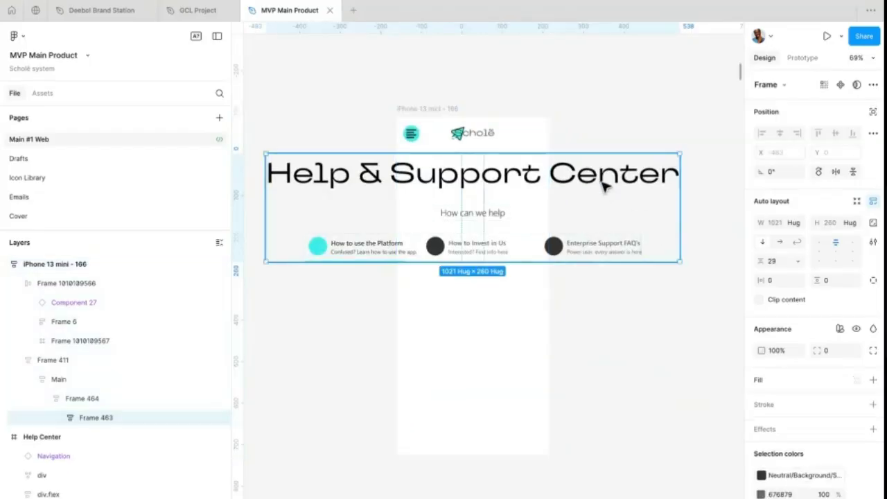
{"action": "left_click", "coordinate": [797, 222]}
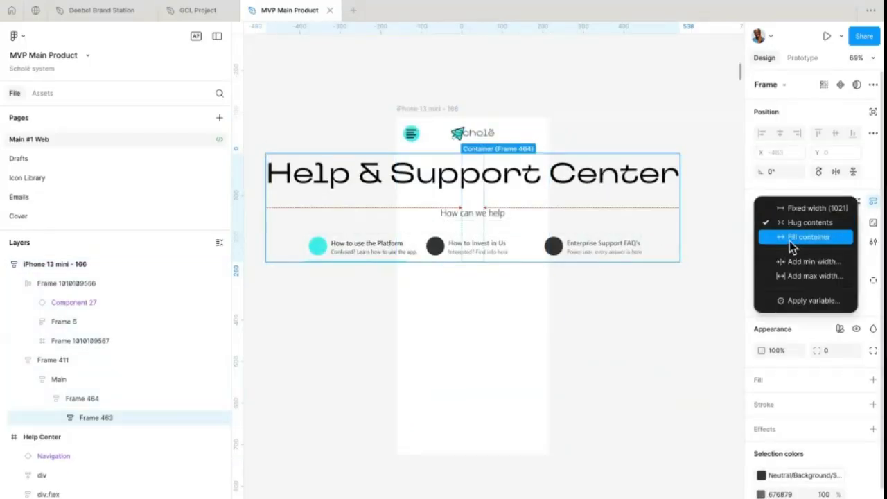
{"action": "left_click", "coordinate": [789, 237]}
- Set the width of the "Help & Support Center" heading text to Fill container
{"action": "left_click", "coordinate": [612, 187]}
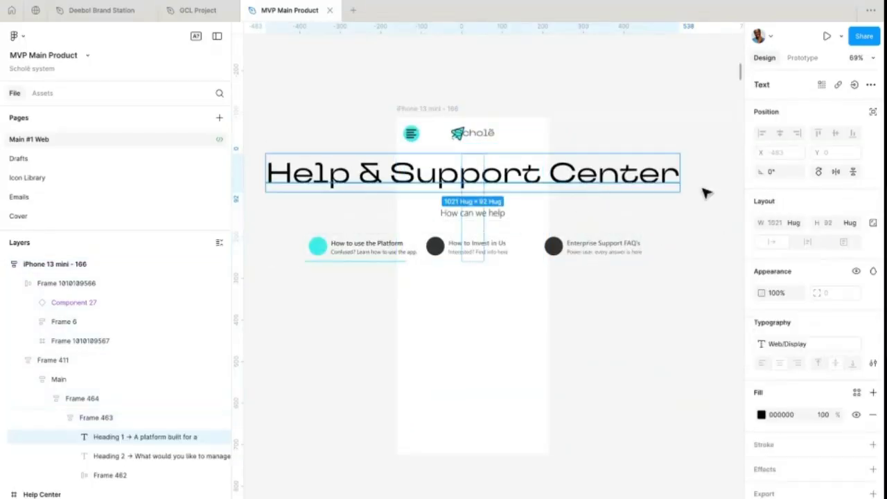
{"action": "left_click", "coordinate": [793, 222]}
{"action": "left_click", "coordinate": [800, 237]}
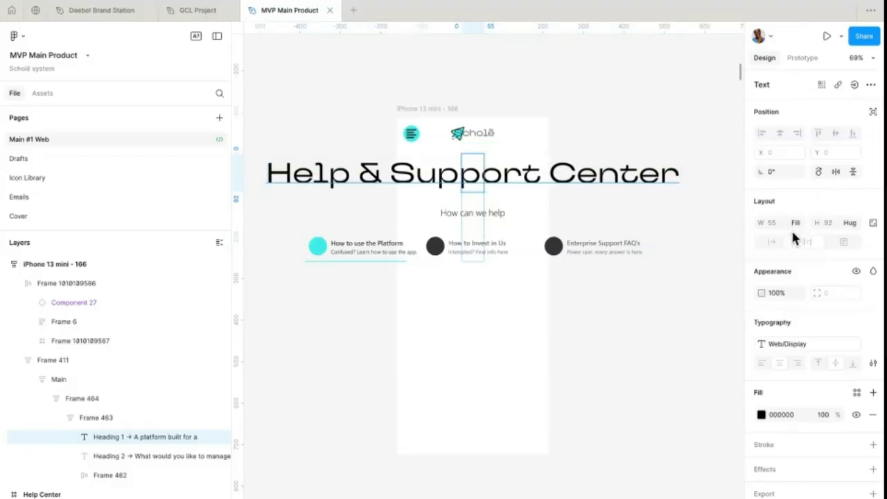
{"action": "left_click", "coordinate": [796, 223]}
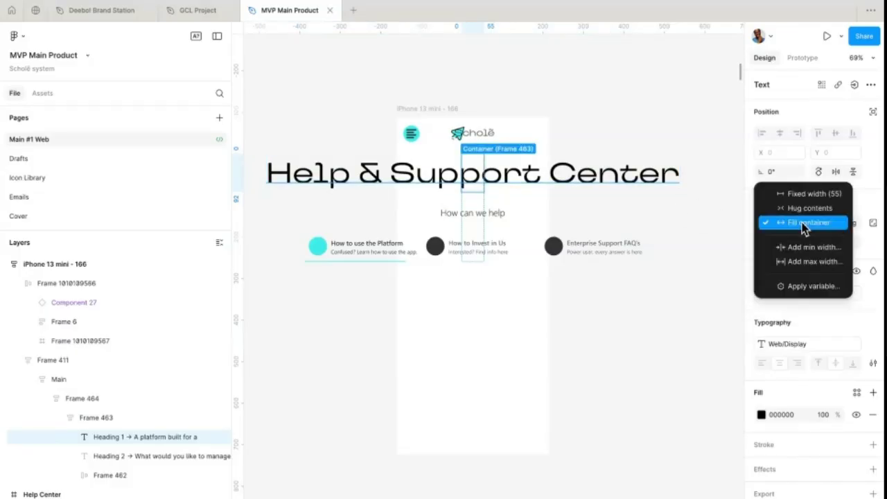
{"action": "left_click", "coordinate": [801, 224]}
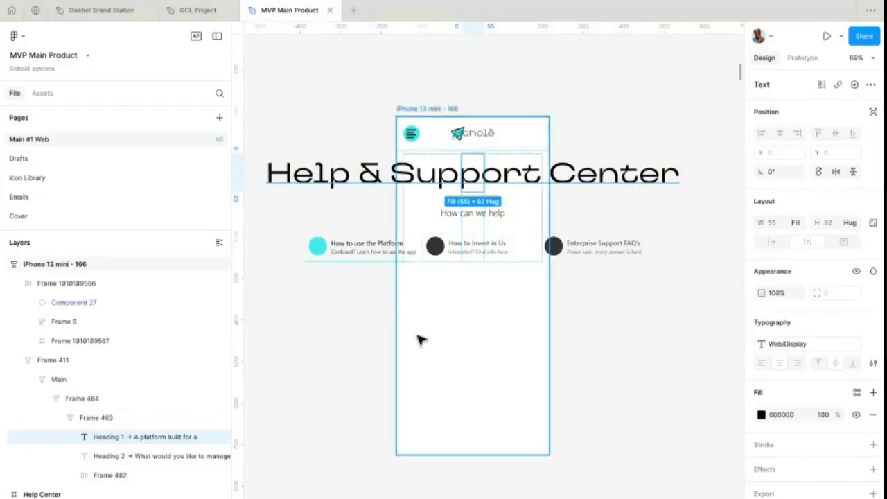
- Set the width of the "How can we help" text to Fill container, then reselect the main heading
{"action": "left_click", "coordinate": [128, 455]}
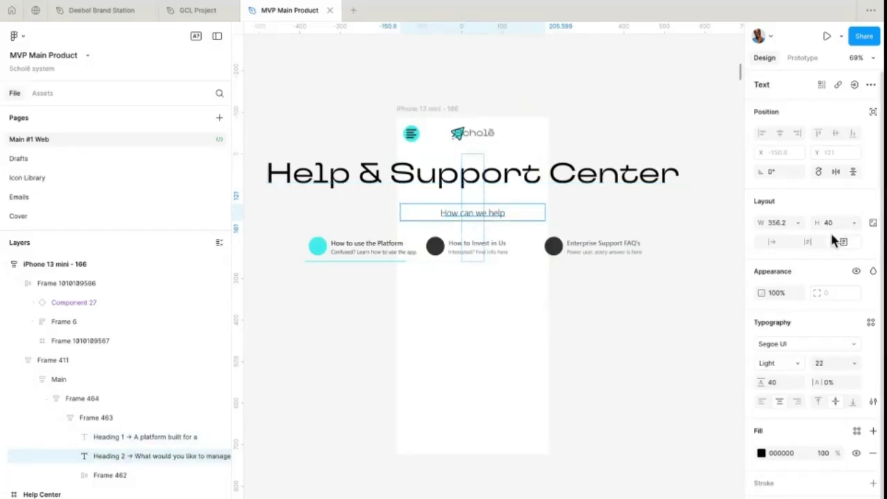
{"action": "left_click", "coordinate": [800, 224]}
{"action": "left_click", "coordinate": [797, 247]}
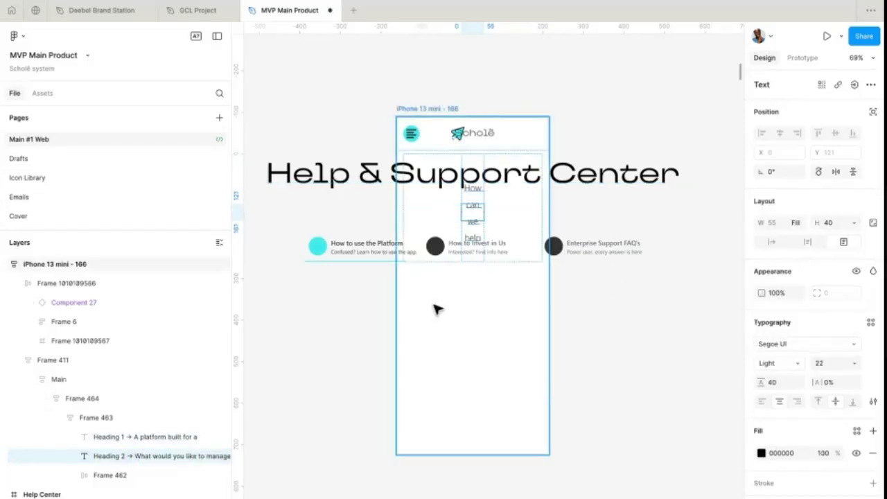
{"action": "left_click", "coordinate": [494, 182]}
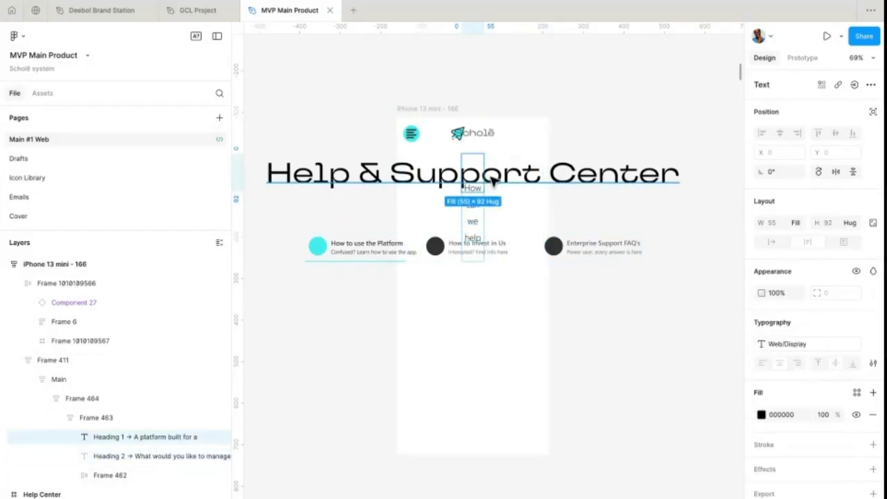
- Replace the missing TT Travels Next Trl font of the "Help & Support Center" heading with Inter
{"action": "double_click", "coordinate": [552, 182]}
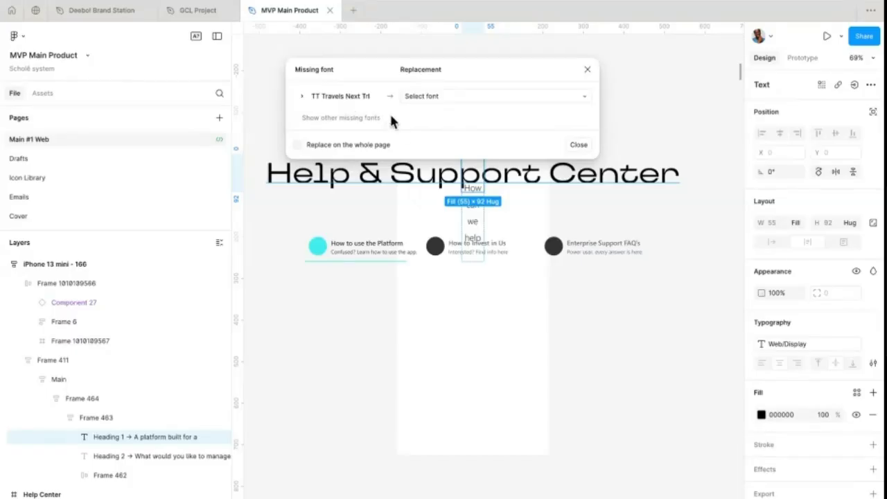
{"action": "left_click", "coordinate": [435, 100]}
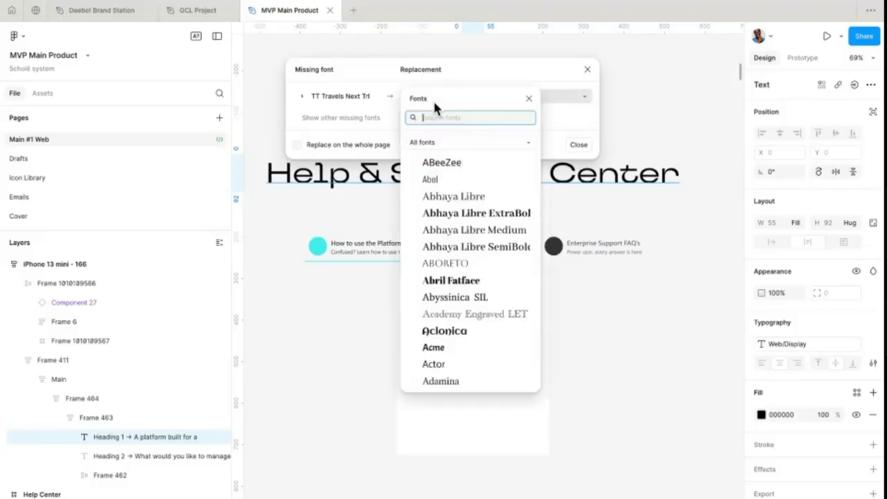
{"action": "left_click", "coordinate": [441, 194]}
- Set the horizontal padding of the Main frame inside Frame 411 to 0
{"action": "scroll", "coordinate": [467, 193], "scroll_direction": "up", "scroll_amount": 5}
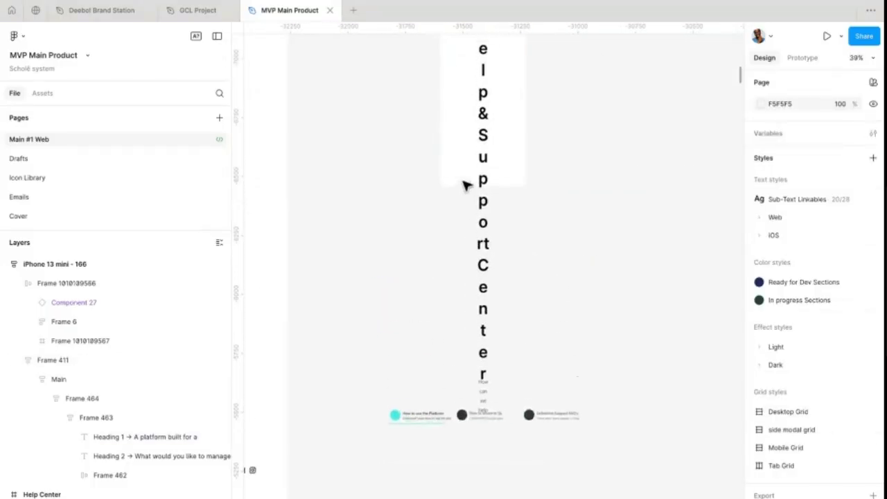
{"action": "scroll", "coordinate": [499, 162], "scroll_direction": "up", "scroll_amount": 3}
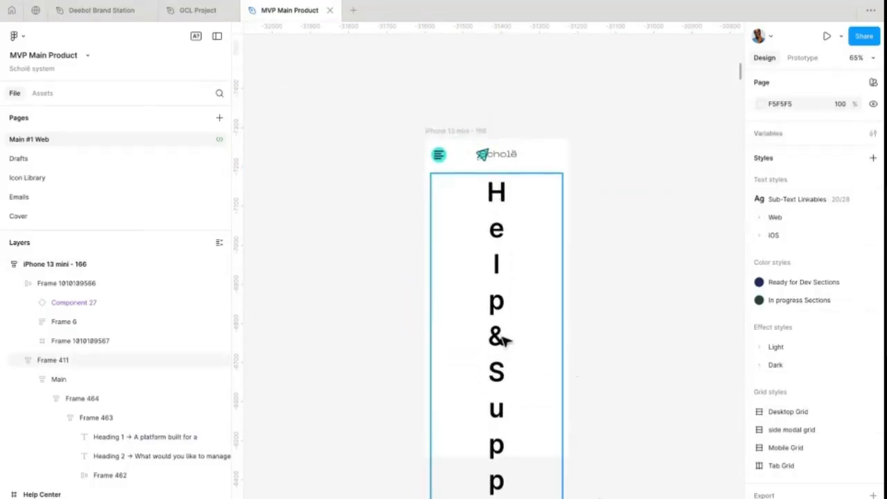
{"action": "left_click", "coordinate": [485, 260]}
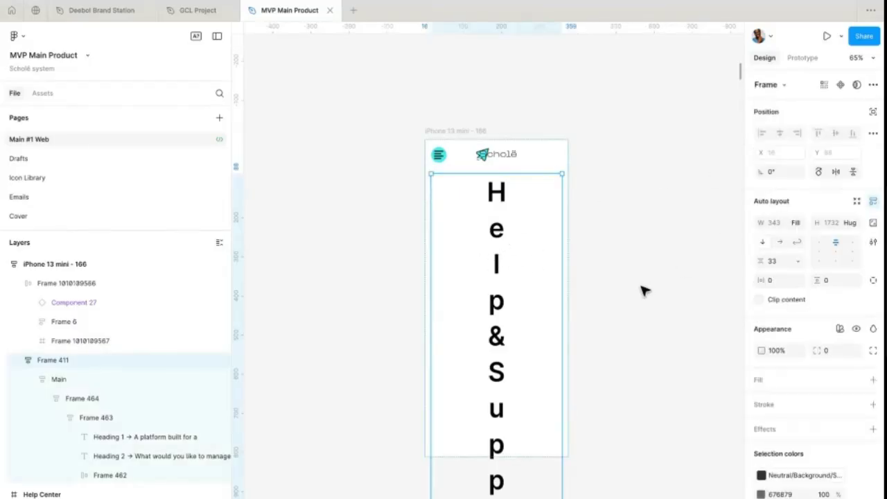
{"action": "left_click", "coordinate": [556, 237]}
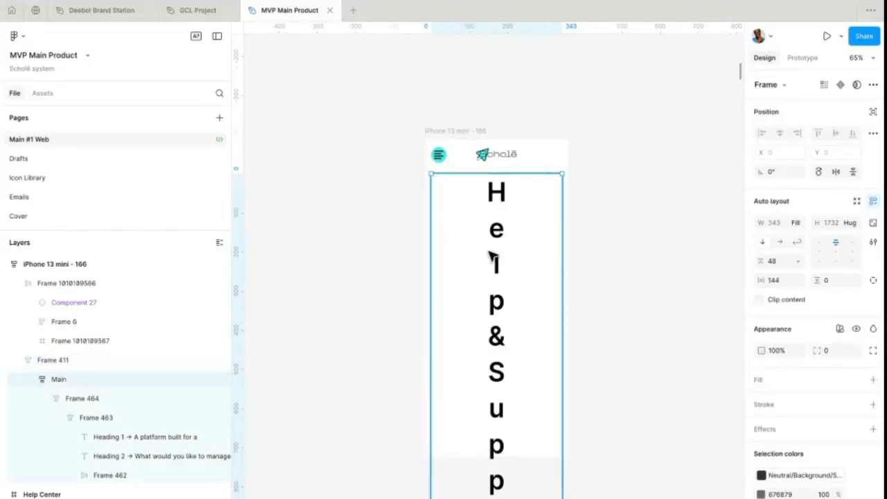
{"action": "left_click", "coordinate": [776, 284]}
{"action": "key", "text": "Return"}
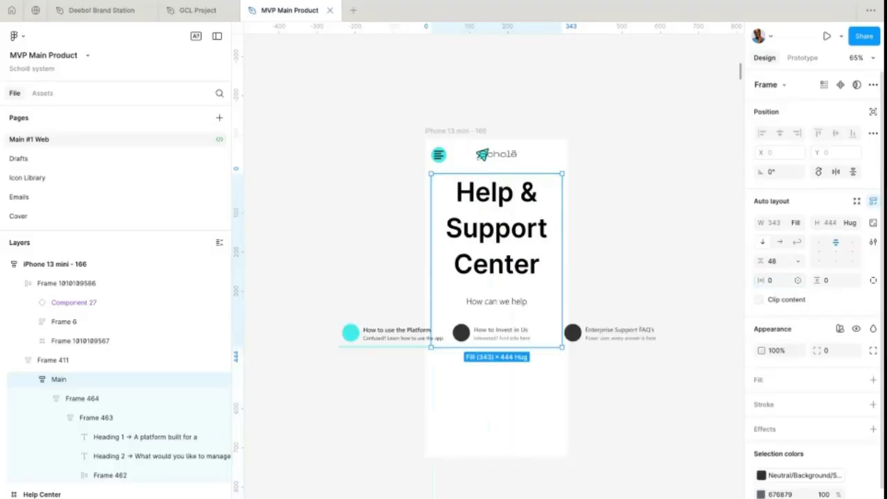
- Detach the Web/Display text style from the "Help & Support Center" heading and set its font size to 44
{"action": "left_click", "coordinate": [503, 254]}
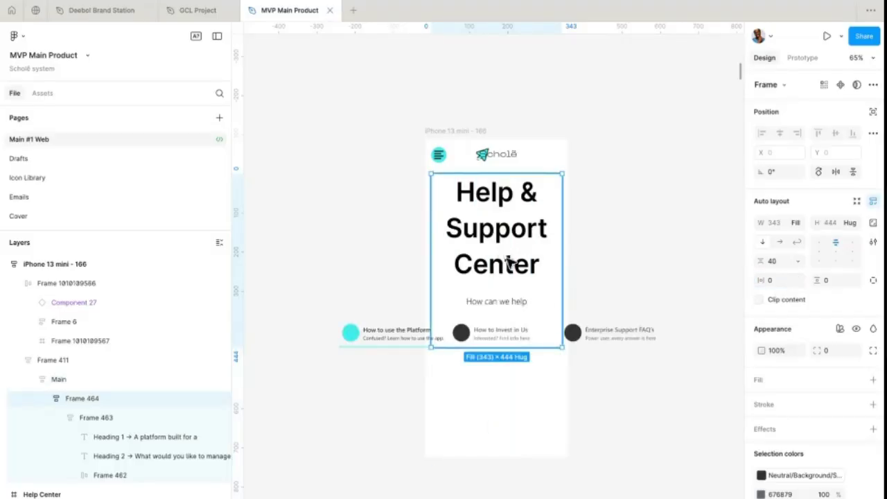
{"action": "left_click", "coordinate": [502, 239]}
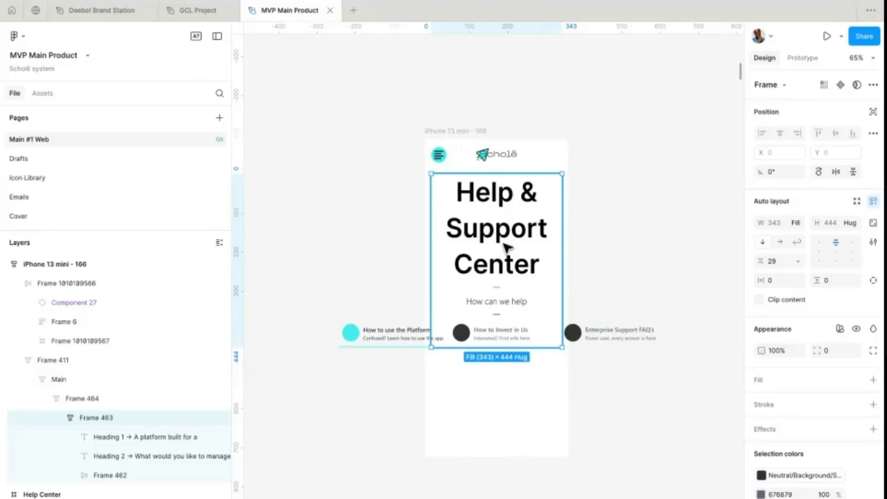
{"action": "left_click", "coordinate": [507, 248]}
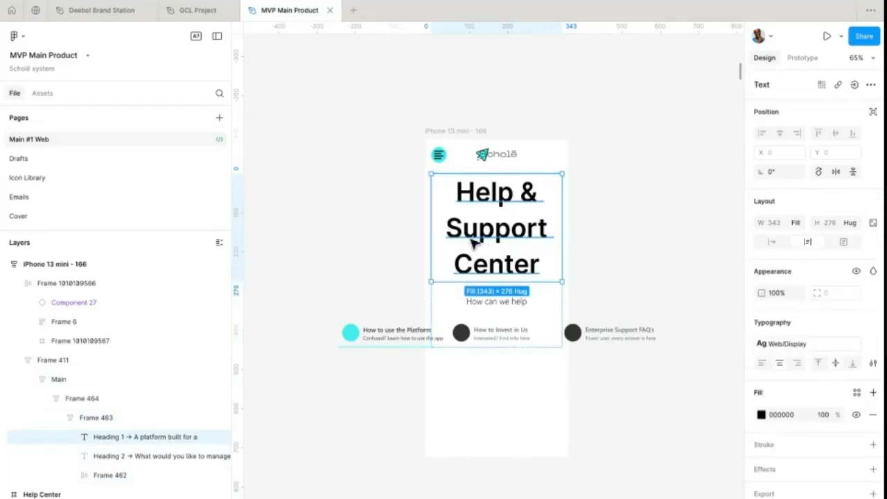
{"action": "scroll", "coordinate": [503, 200], "scroll_direction": "left", "scroll_amount": 5}
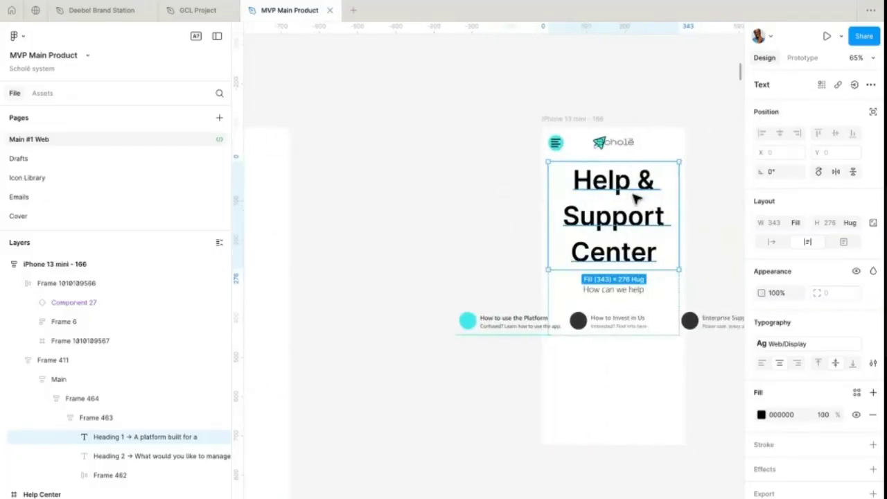
{"action": "scroll", "coordinate": [616, 203], "scroll_direction": "right", "scroll_amount": 3}
{"action": "left_click", "coordinate": [796, 343]}
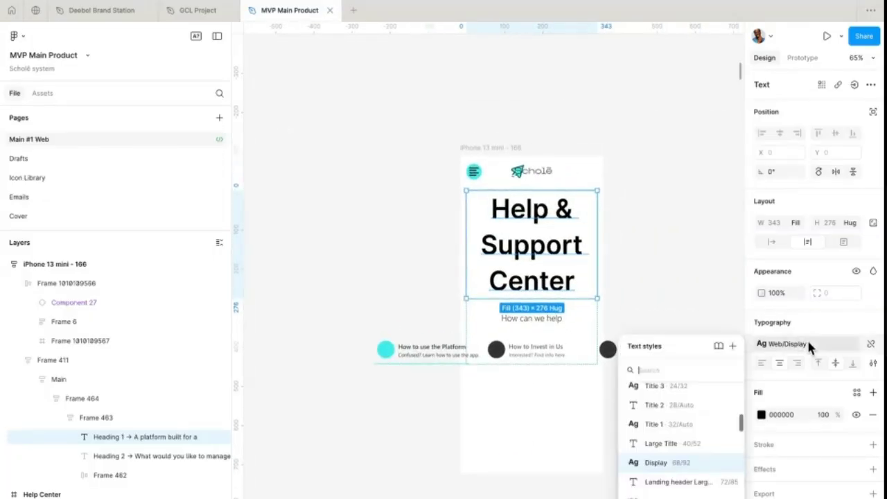
{"action": "left_click", "coordinate": [774, 343]}
{"action": "left_click", "coordinate": [871, 344]}
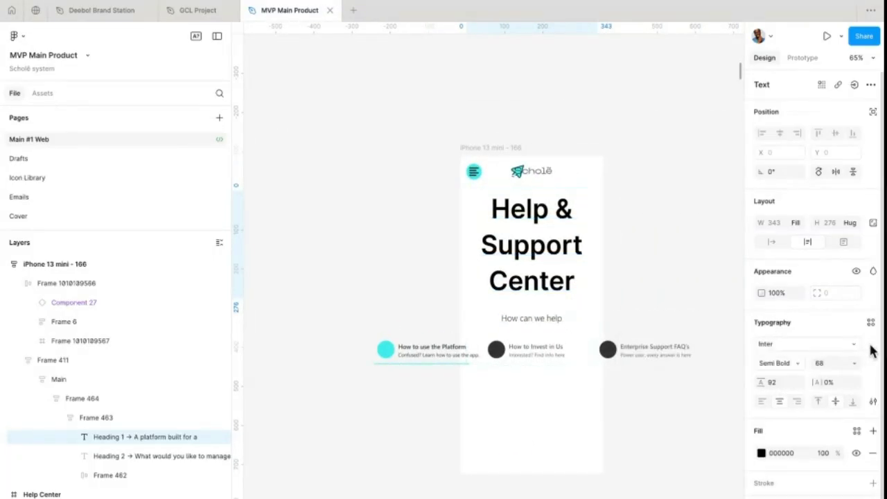
{"action": "left_click", "coordinate": [825, 363]}
{"action": "type", "text": "44"}
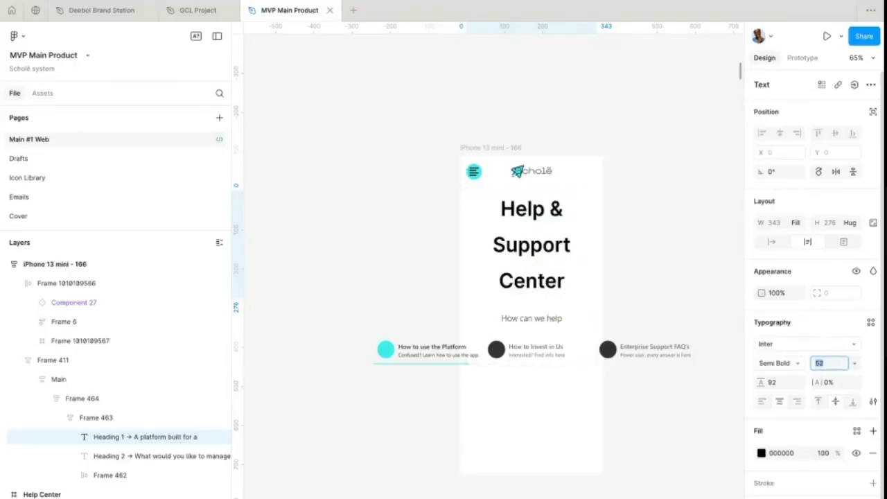
{"action": "key", "text": "Return"}
- Set the main heading's line height to Auto and its font size to 36
{"action": "left_click", "coordinate": [788, 386]}
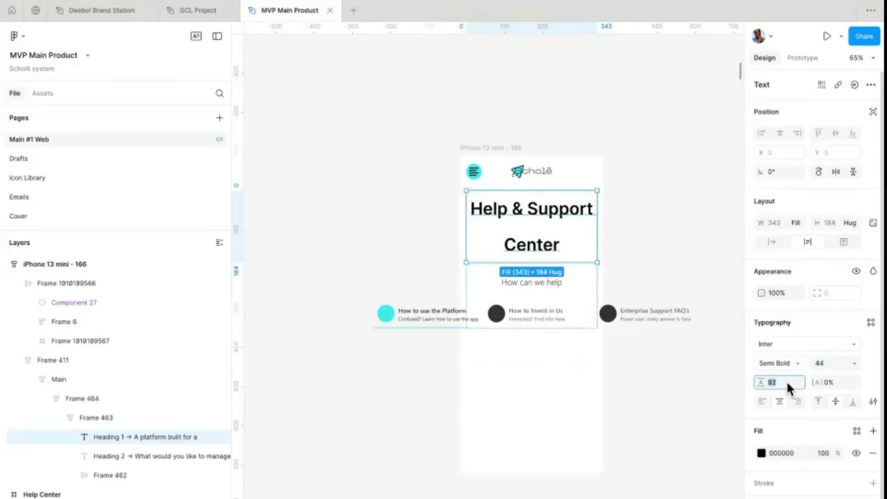
{"action": "type", "text": "auto"}
{"action": "key", "text": "Return"}
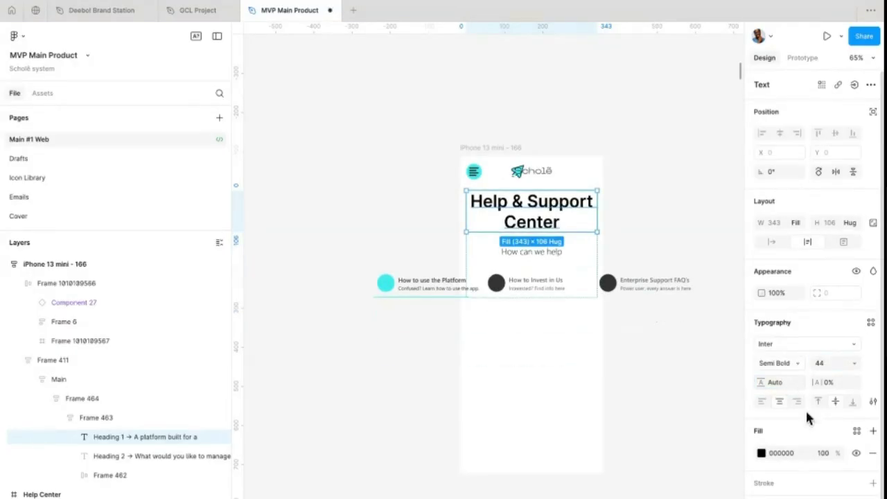
{"action": "left_click", "coordinate": [824, 363]}
{"action": "type", "text": "36"}
{"action": "key", "text": "Return"}
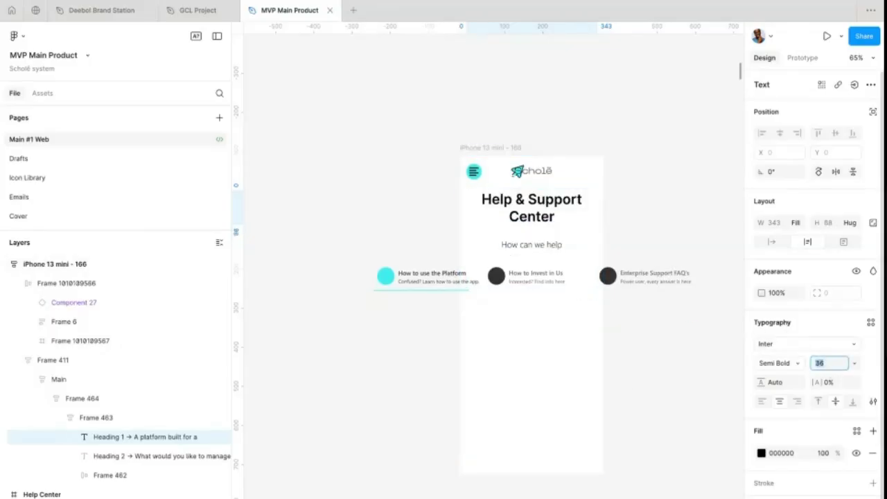
- Set the font size of the "How can we help" text to 16
{"action": "left_click", "coordinate": [495, 259]}
{"action": "left_click", "coordinate": [558, 244]}
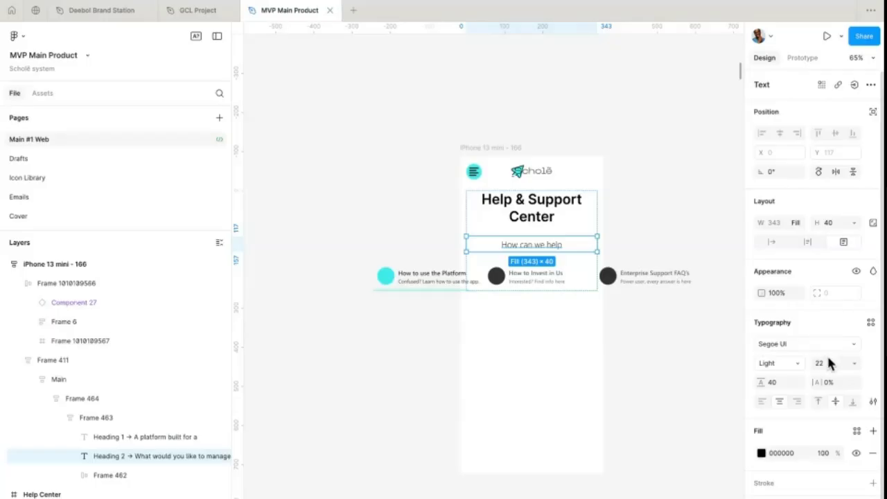
{"action": "type", "text": "17"}
{"action": "key", "text": "Return"}
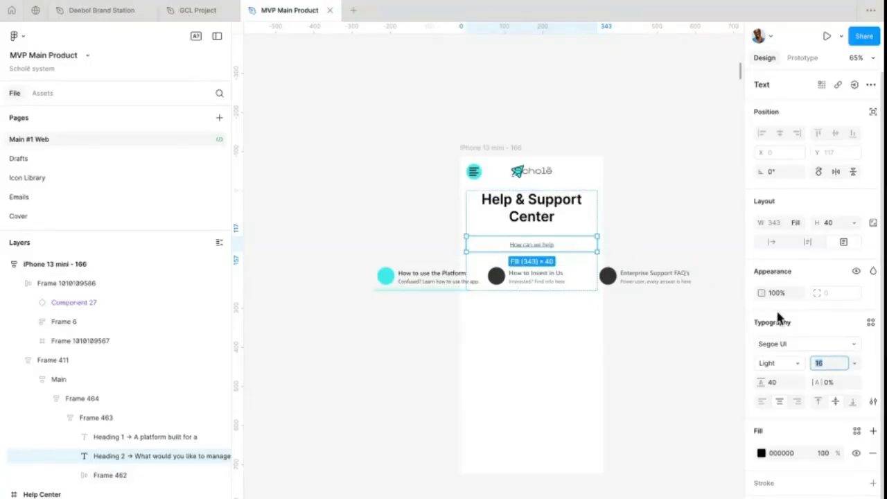
- Switch the "How can we help" text to auto width and set its line height to Auto
{"action": "left_click", "coordinate": [807, 241]}
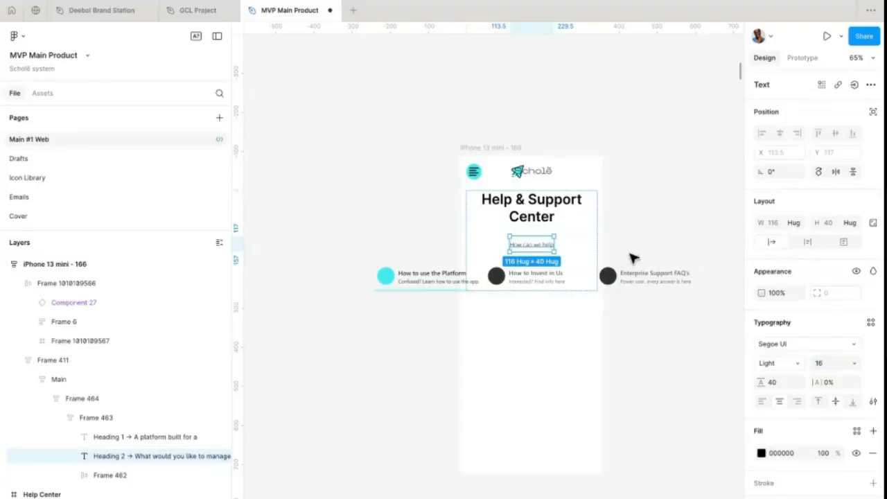
{"action": "left_click", "coordinate": [783, 379]}
{"action": "type", "text": "auto"}
{"action": "key", "text": "Return"}
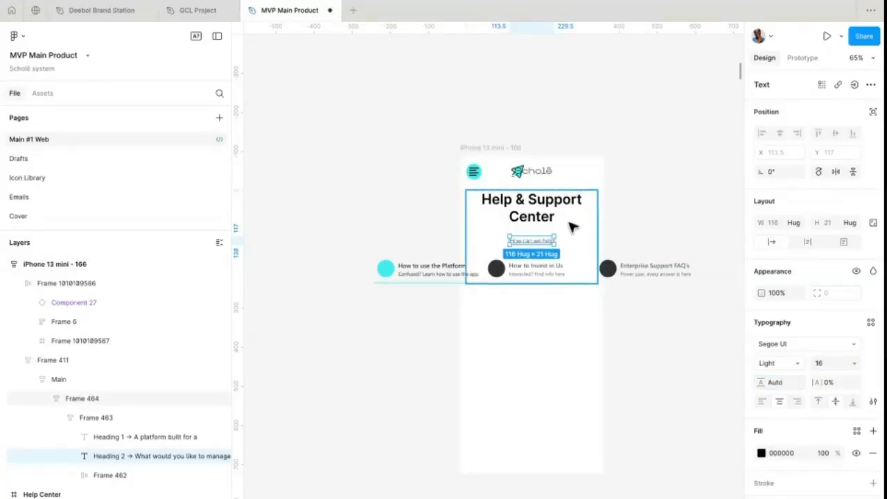
- Select the circular icons of all three support options and shrink them to less than half their width and height
{"action": "left_click", "coordinate": [568, 219]}
{"action": "double_click", "coordinate": [526, 268]}
{"action": "left_click", "coordinate": [513, 271]}
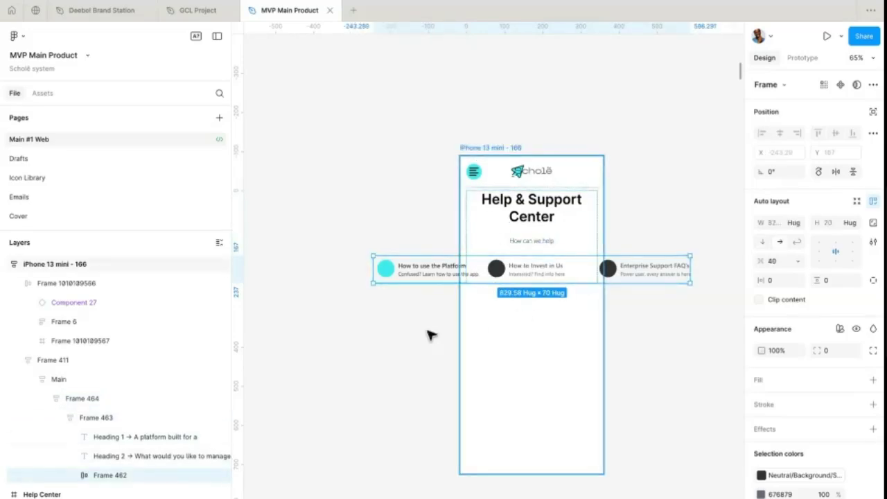
{"action": "left_click", "coordinate": [569, 241]}
{"action": "left_click", "coordinate": [531, 266]}
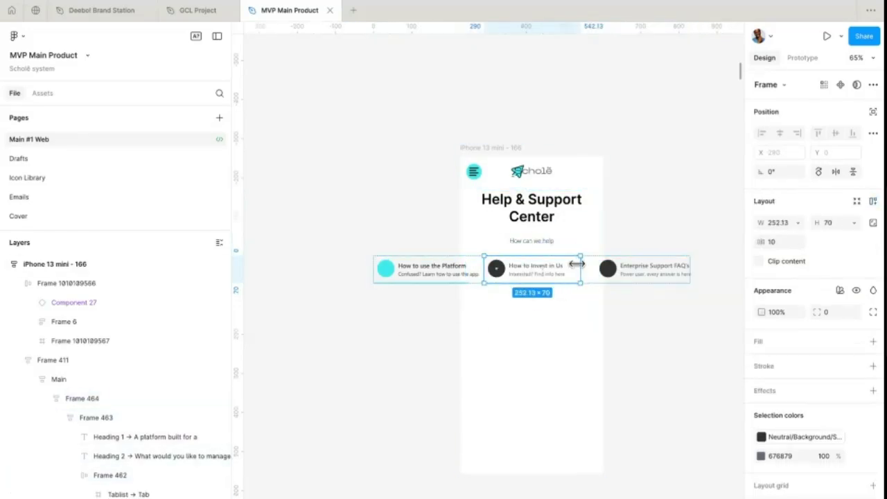
{"action": "left_click", "coordinate": [608, 267]}
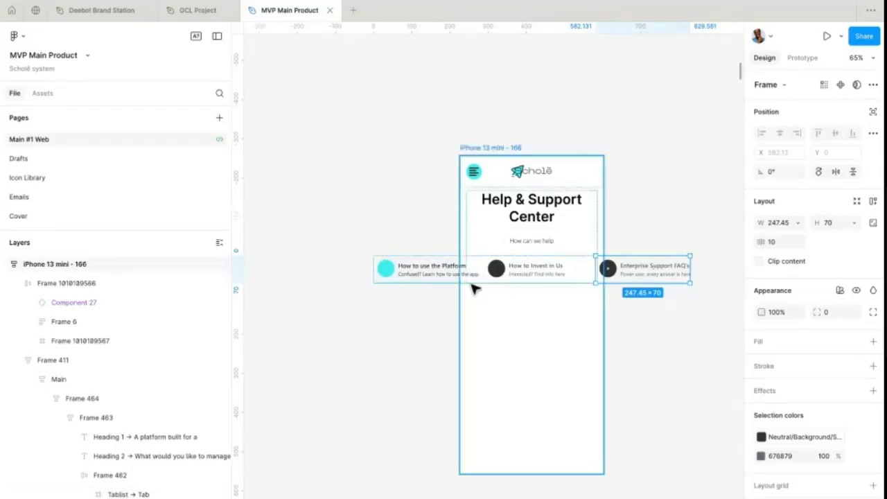
{"action": "scroll", "coordinate": [419, 275], "scroll_direction": "up", "scroll_amount": 5}
{"action": "left_click", "coordinate": [423, 263], "text": "ctrl"}
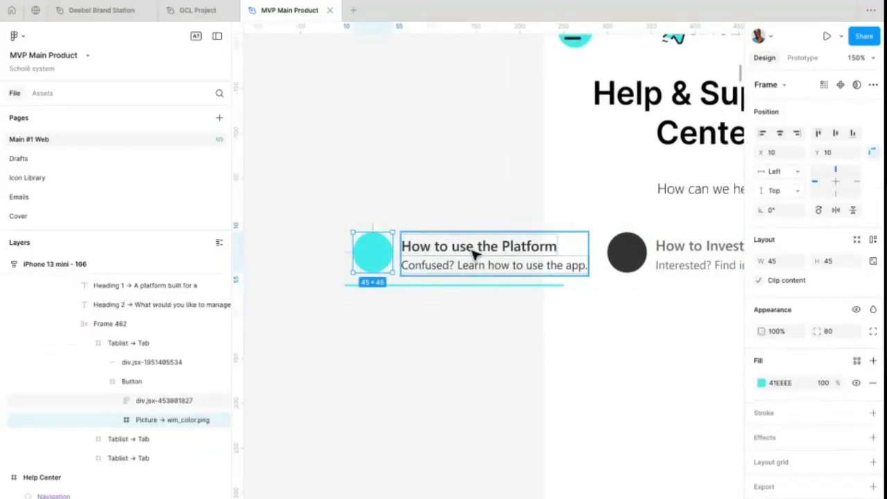
{"action": "left_click", "coordinate": [628, 254], "text": "ctrl+shift"}
{"action": "scroll", "coordinate": [634, 256], "scroll_direction": "right", "scroll_amount": 5}
{"action": "left_click", "coordinate": [671, 259], "text": "ctrl+shift"}
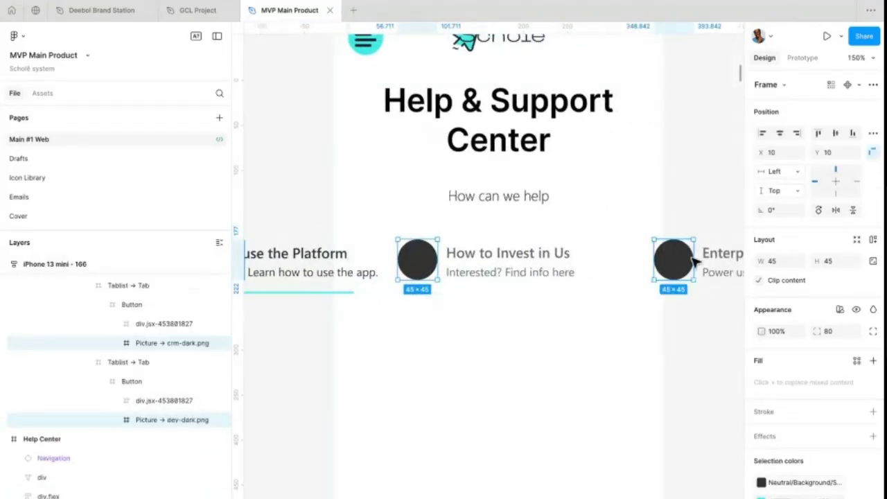
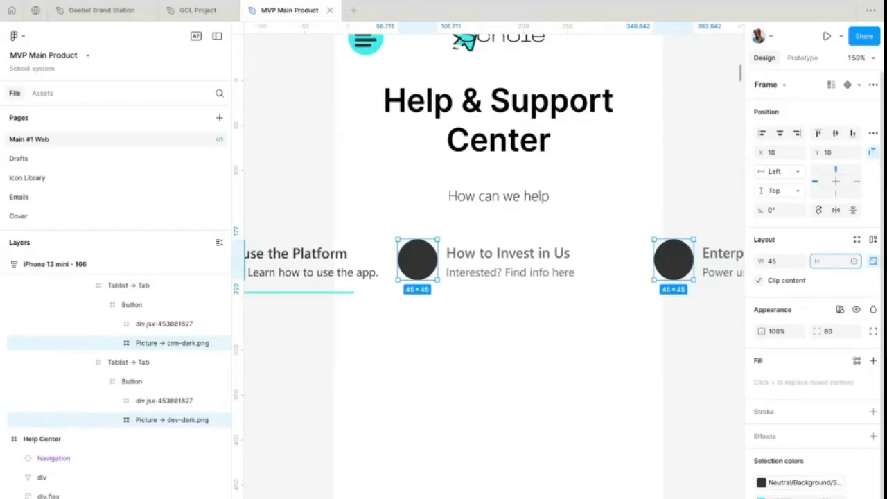
- Apply auto layout to the "How to use the Platform" button, with the icon layer placed before the text layer
{"action": "scroll", "coordinate": [560, 301], "scroll_direction": "down", "scroll_amount": 3}
{"action": "left_click", "coordinate": [534, 242]}
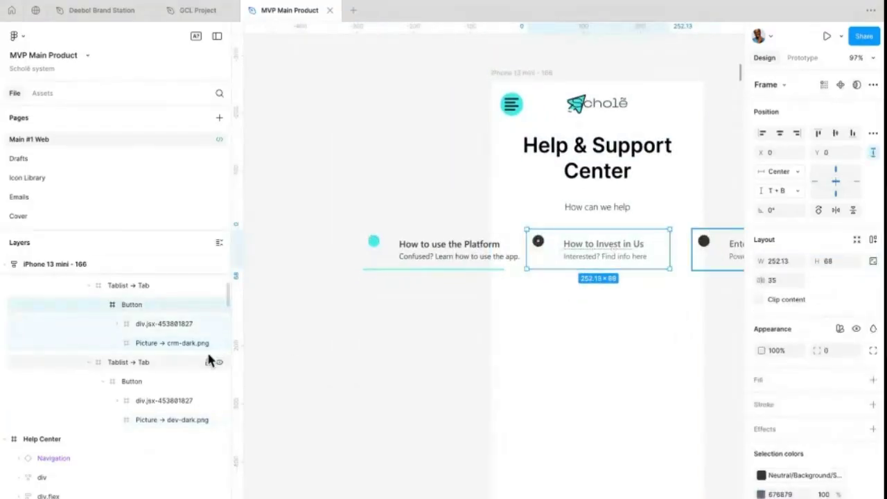
{"action": "left_click", "coordinate": [440, 250]}
{"action": "double_click", "coordinate": [438, 252]}
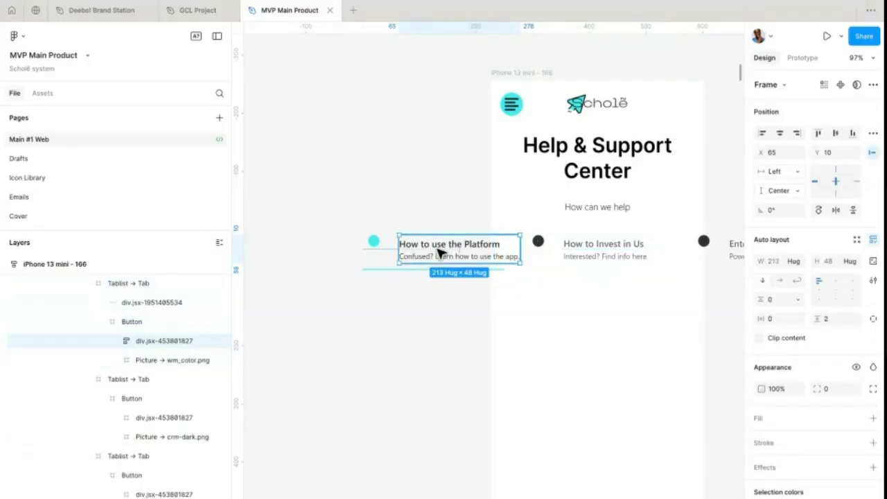
{"action": "left_click", "coordinate": [395, 253]}
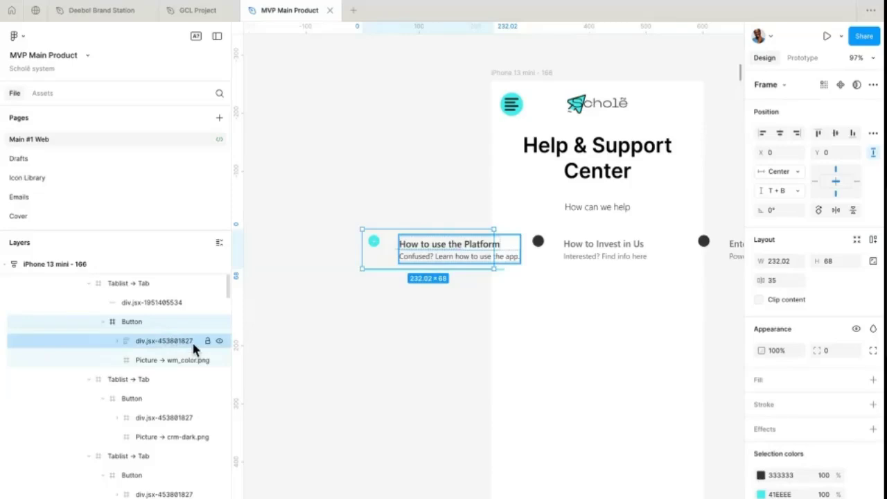
{"action": "left_click_drag", "start_coordinate": [192, 340], "coordinate": [122, 361]}
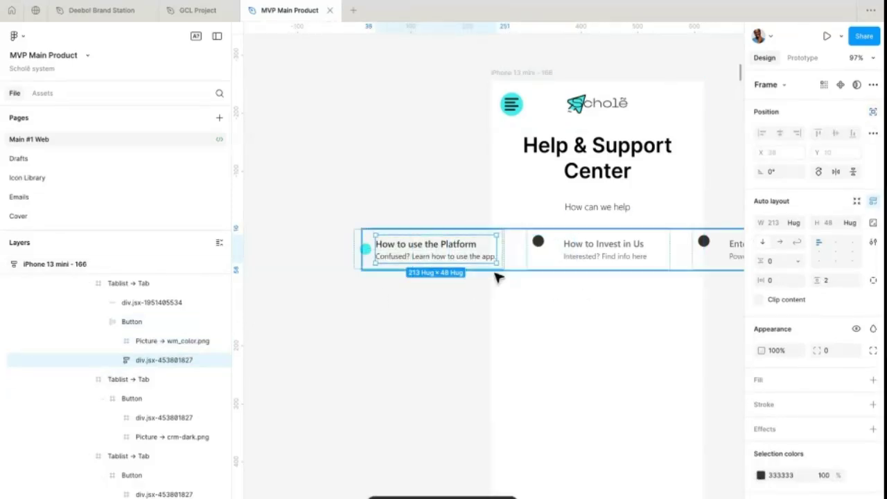
- Apply auto layout to the Button frame of the "How to Invest in Us" option
{"action": "left_click", "coordinate": [554, 254]}
{"action": "double_click", "coordinate": [582, 255]}
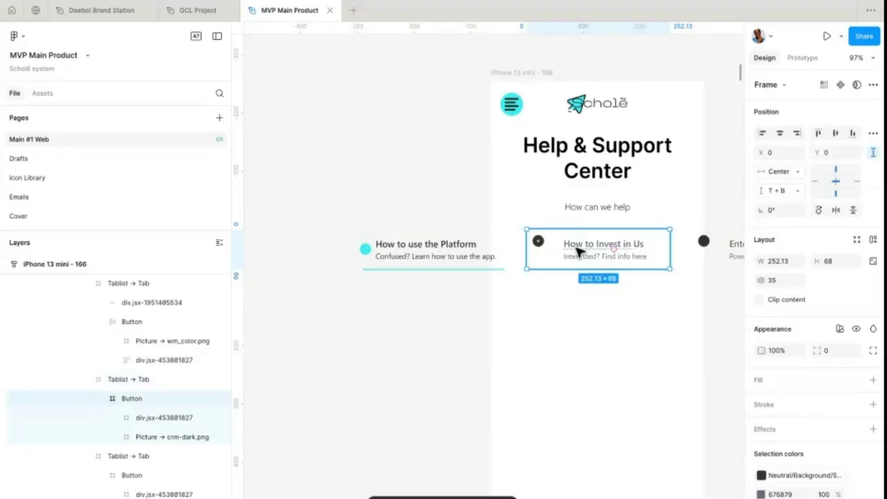
{"action": "double_click", "coordinate": [582, 255]}
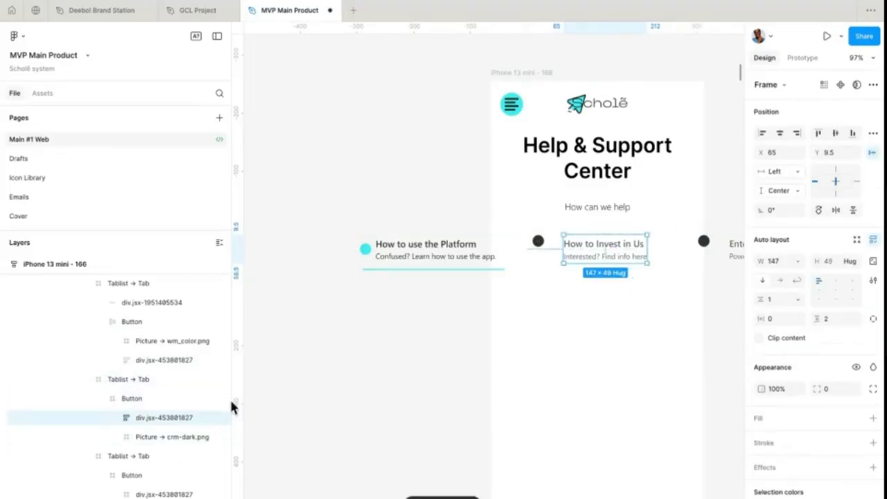
{"action": "left_click", "coordinate": [154, 434]}
{"action": "left_click", "coordinate": [142, 397]}
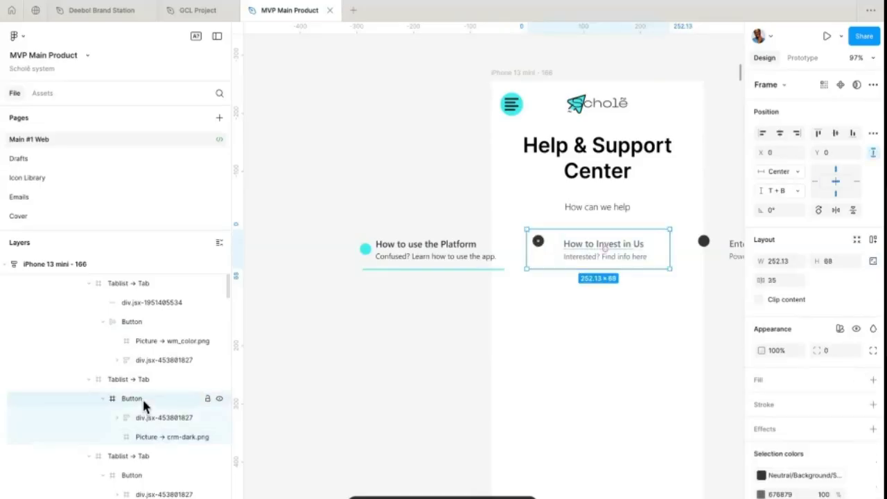
{"action": "key", "text": "shift+a"}
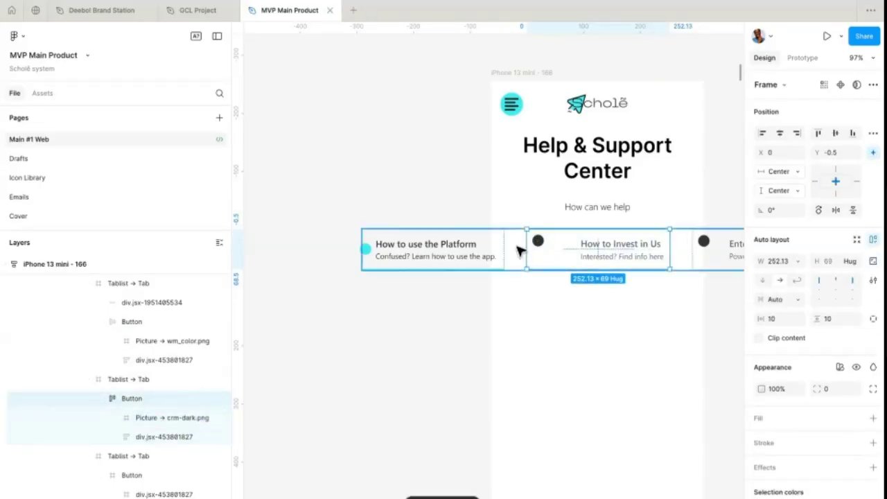
- Apply auto layout to the Button frame of the "Enterprise Support FAQ's" option
{"action": "scroll", "coordinate": [619, 231], "scroll_direction": "right", "scroll_amount": 5}
{"action": "left_click", "coordinate": [613, 241]}
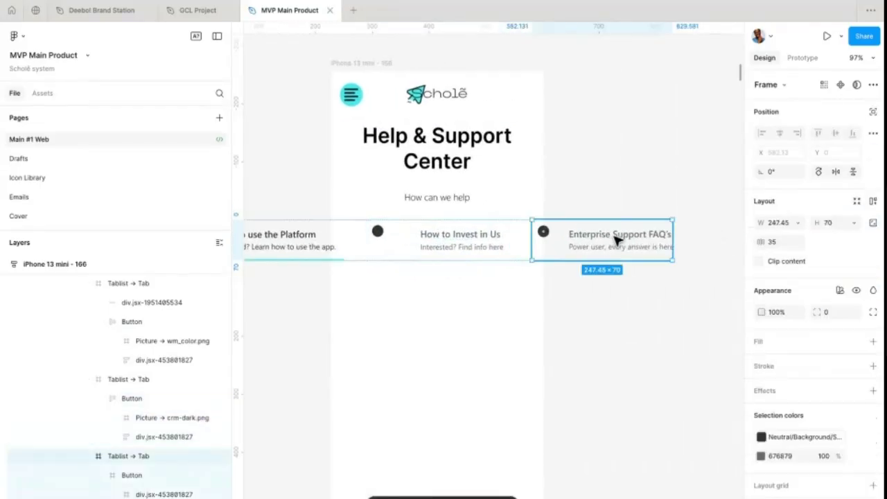
{"action": "double_click", "coordinate": [612, 238]}
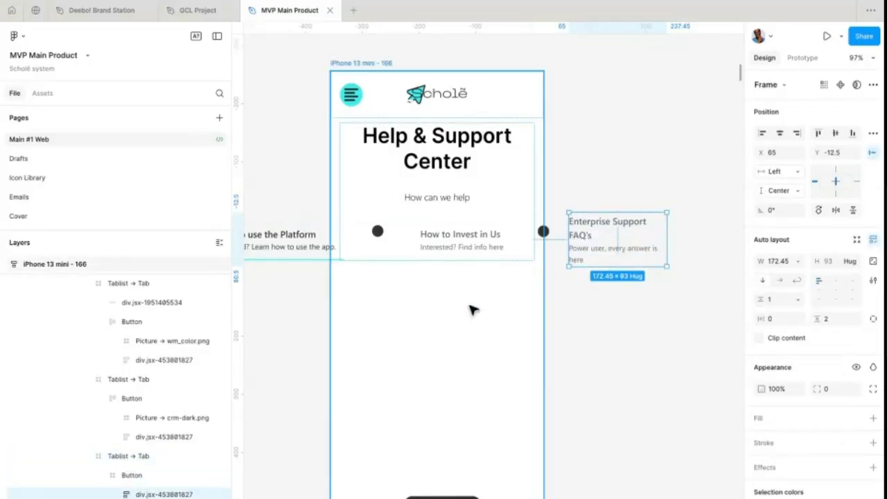
{"action": "left_click", "coordinate": [556, 249]}
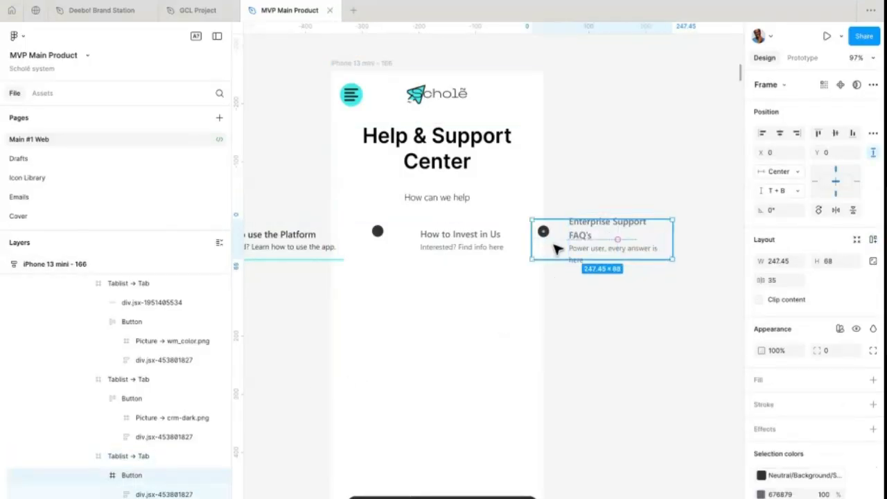
{"action": "key", "text": "shift+a"}
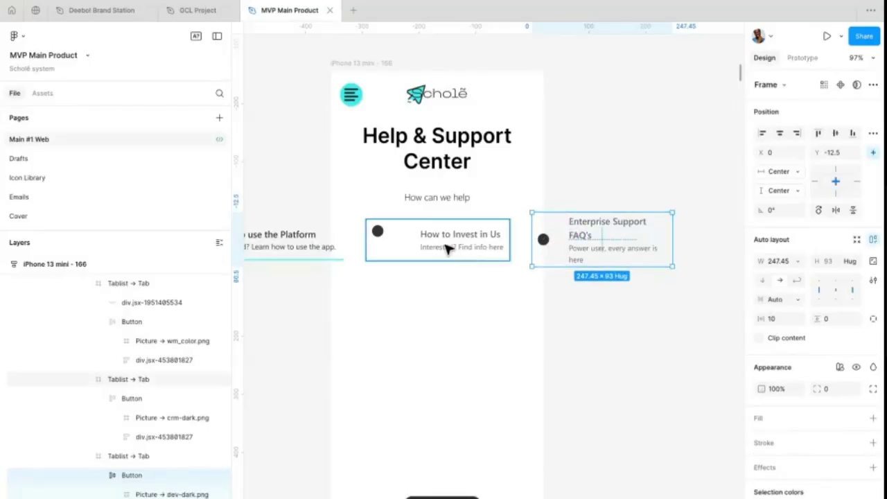
- Set the vertical padding of the "Enterprise Support FAQ's" text block to 0
{"action": "left_click", "coordinate": [596, 237]}
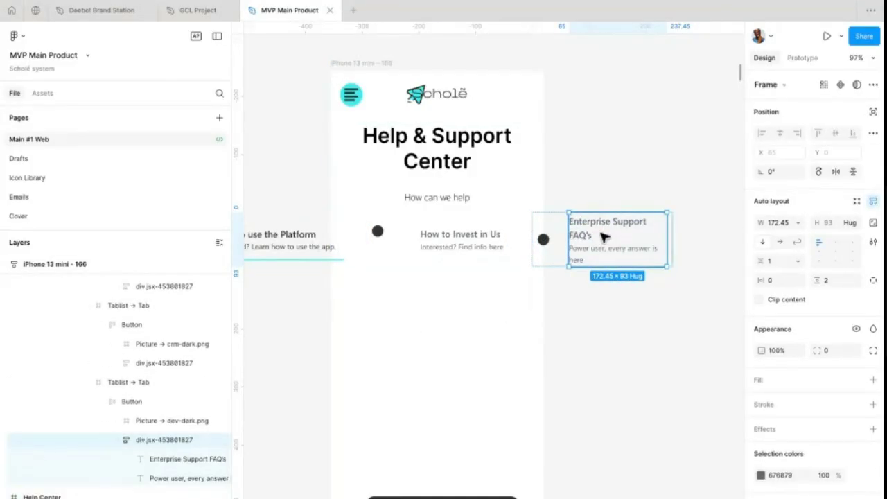
{"action": "type", "text": "0"}
{"action": "key", "text": "Return"}
- Switch the "Enterprise Support FAQ's" title and the title and description texts of the other support options to auto width
{"action": "left_click", "coordinate": [620, 222]}
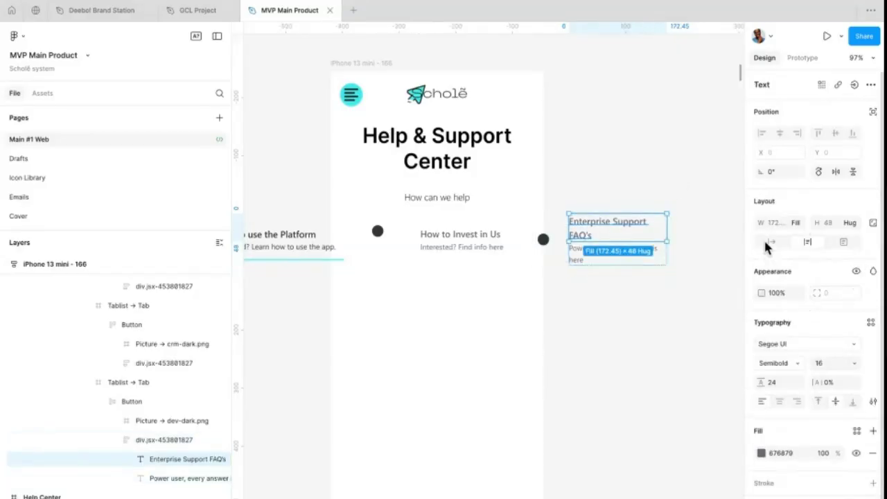
{"action": "left_click", "coordinate": [619, 252]}
{"action": "left_click", "coordinate": [475, 248], "text": "shift"}
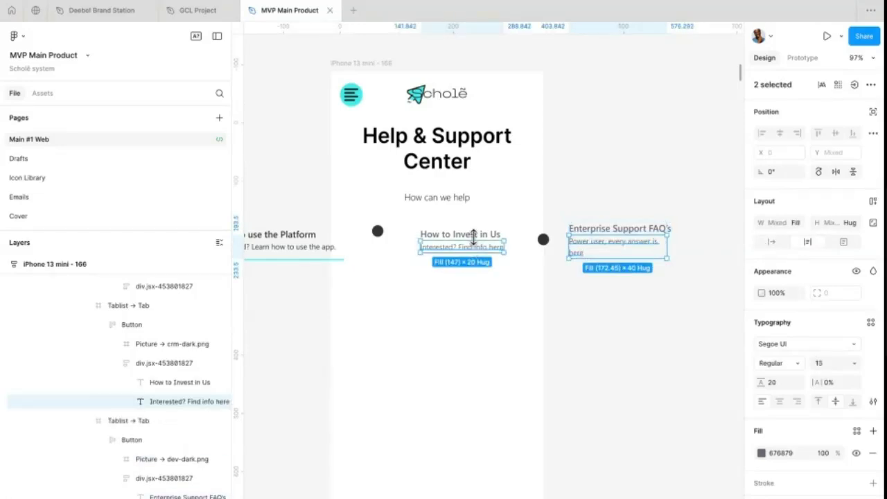
{"action": "left_click", "coordinate": [473, 235], "text": "shift"}
{"action": "scroll", "coordinate": [478, 236], "scroll_direction": "left", "scroll_amount": 5}
{"action": "left_click", "coordinate": [477, 240], "text": "shift"}
{"action": "left_click", "coordinate": [489, 228], "text": "shift"}
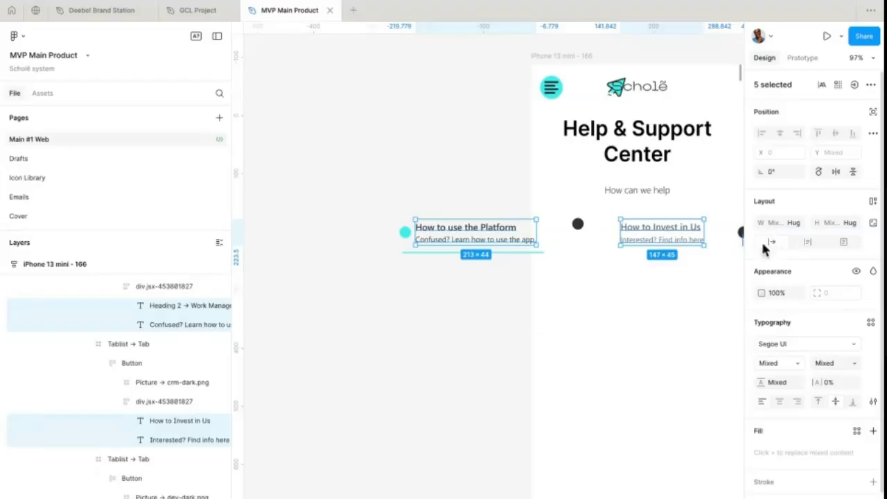
{"action": "scroll", "coordinate": [588, 301], "scroll_direction": "right", "scroll_amount": 3}
{"action": "key", "text": "shift+a"}
- Examine the layer structure and auto layout settings of the three support options, including the first option's underline
{"action": "left_click", "coordinate": [493, 218]}
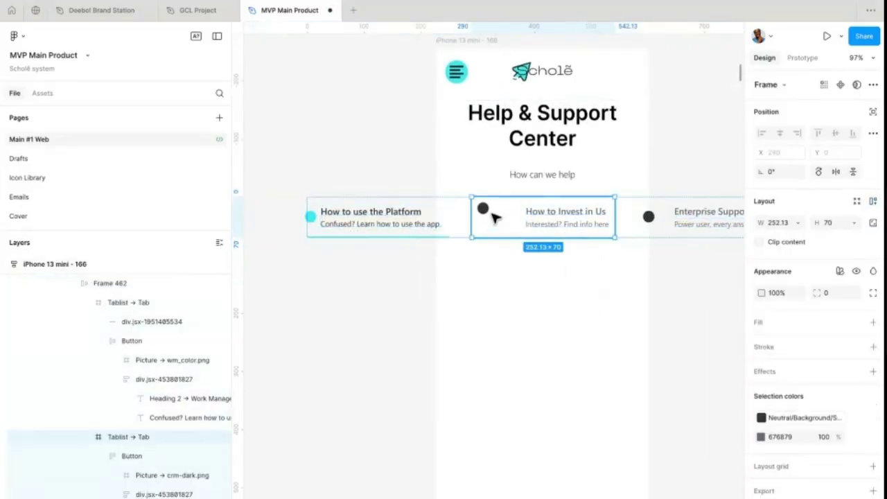
{"action": "double_click", "coordinate": [489, 215]}
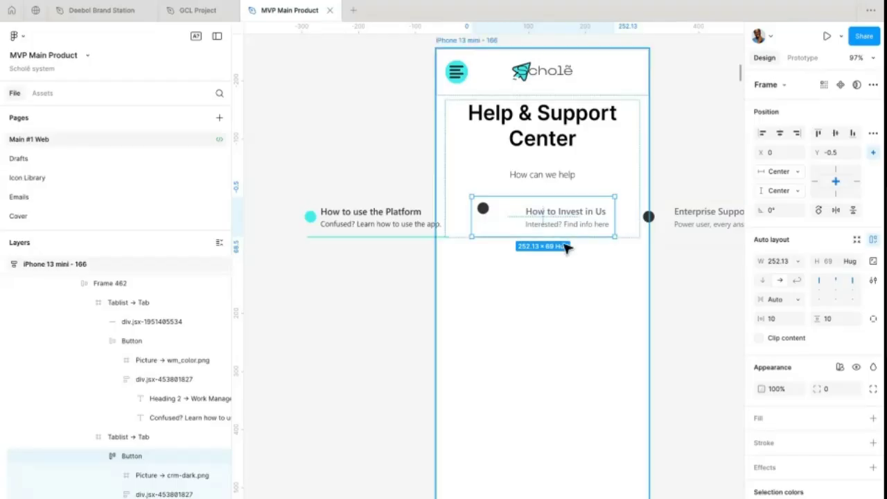
{"action": "left_click", "coordinate": [679, 217]}
{"action": "scroll", "coordinate": [551, 215], "scroll_direction": "down", "scroll_amount": 1}
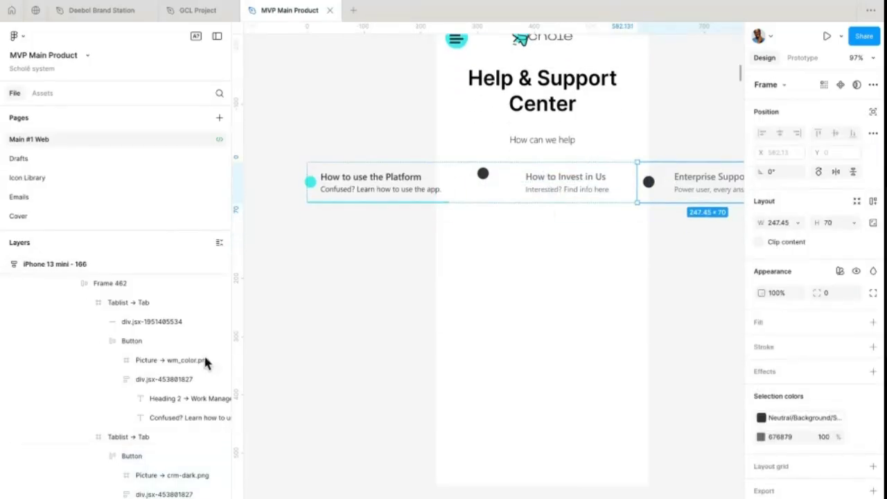
{"action": "scroll", "coordinate": [193, 355], "scroll_direction": "down", "scroll_amount": 3}
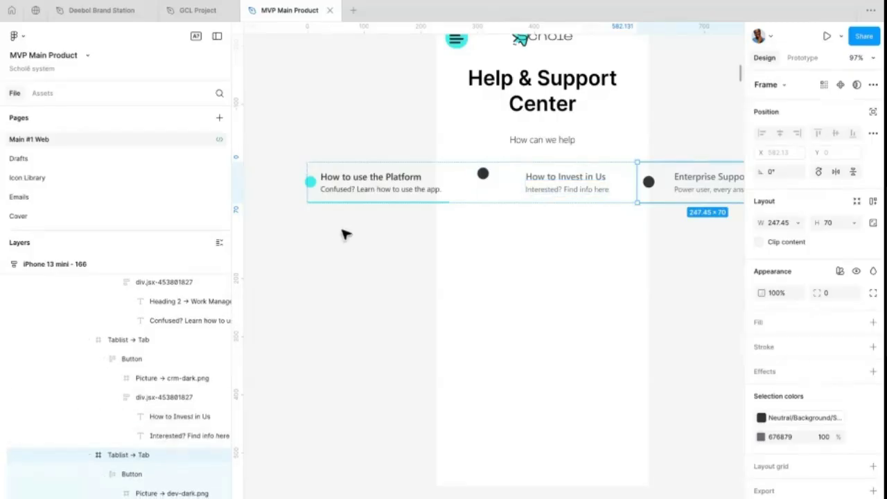
{"action": "left_click", "coordinate": [370, 191]}
{"action": "double_click", "coordinate": [372, 180]}
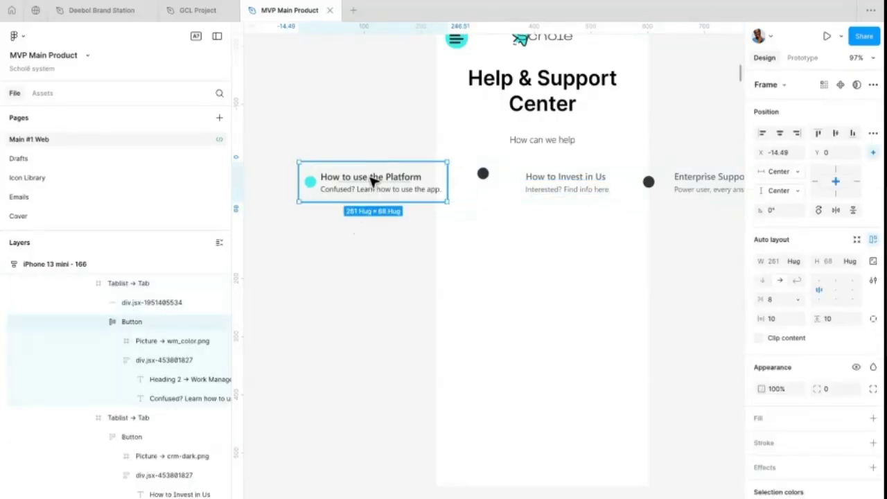
{"action": "left_click", "coordinate": [140, 303]}
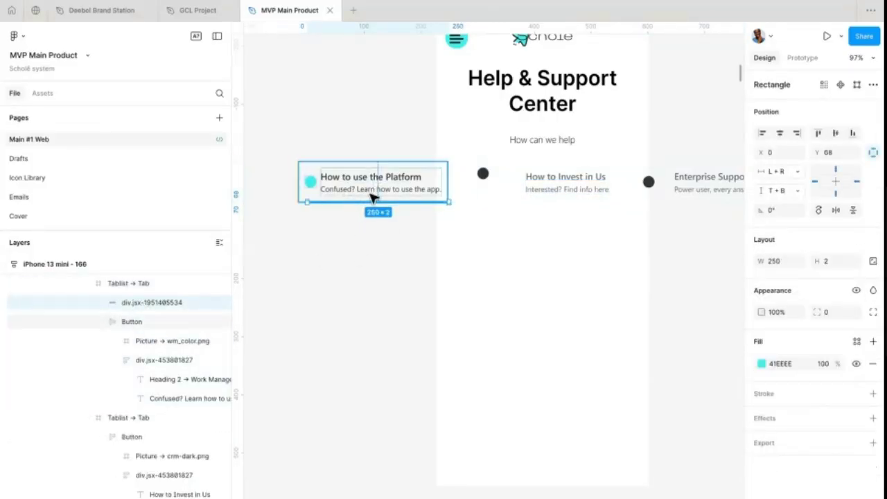
- Set the gap between icon and text to 16 in the "How to Invest in Us" and "Enterprise Support FAQ's" buttons
{"action": "double_click", "coordinate": [584, 177]}
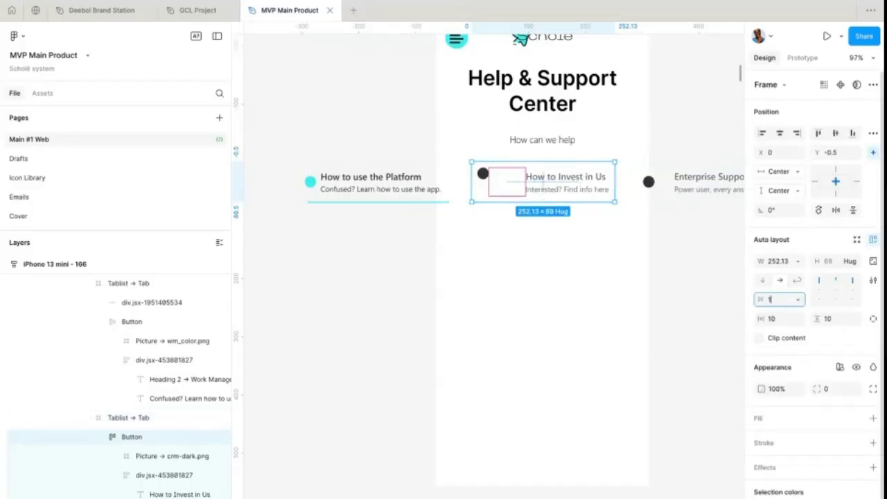
{"action": "key", "text": "Return"}
{"action": "left_click", "coordinate": [688, 185]}
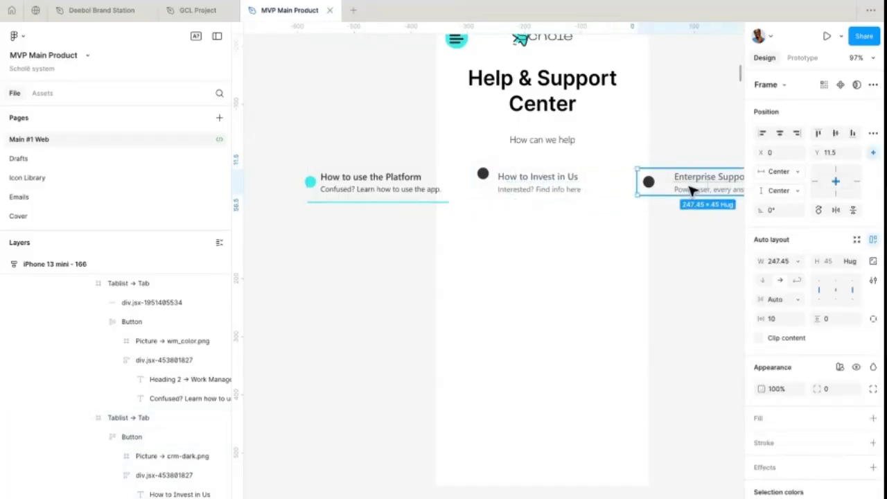
{"action": "left_click", "coordinate": [782, 299]}
{"action": "type", "text": "16"}
{"action": "key", "text": "Return"}
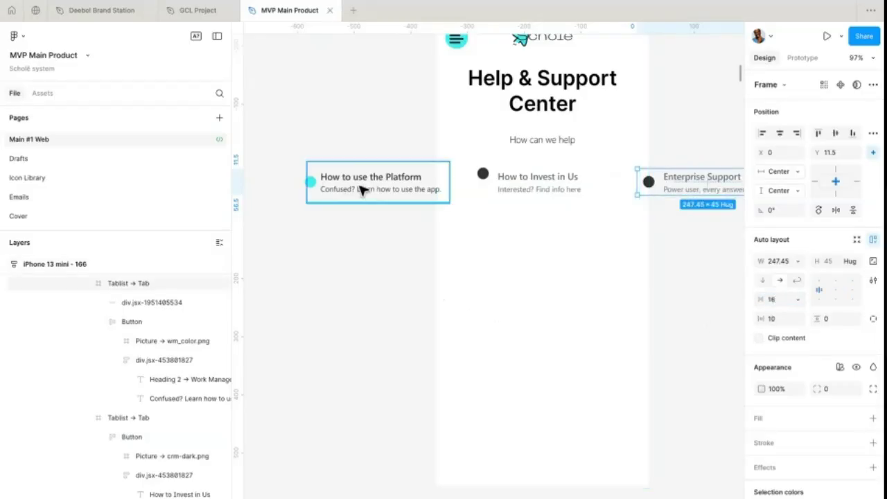
- Set the font size of all three support option titles to 14
{"action": "double_click", "coordinate": [391, 179]}
{"action": "left_click", "coordinate": [537, 177], "text": "shift"}
{"action": "left_click", "coordinate": [701, 177], "text": "shift"}
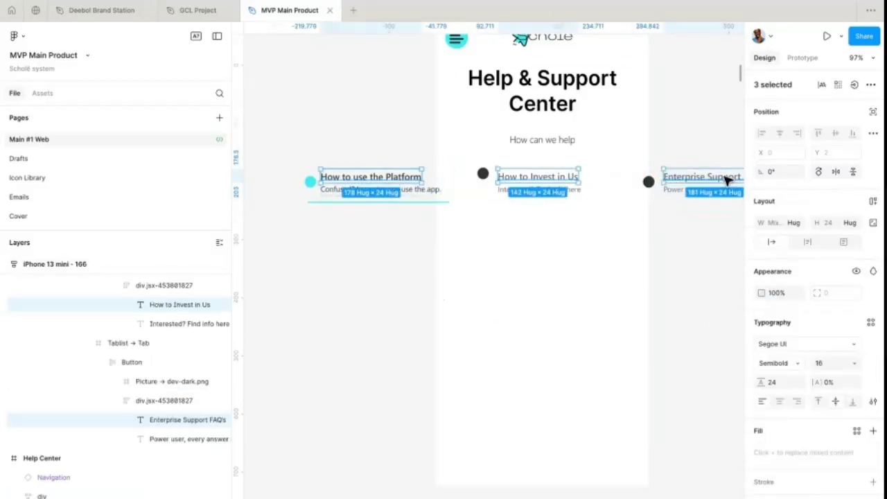
{"action": "type", "text": "14"}
{"action": "key", "text": "Return"}
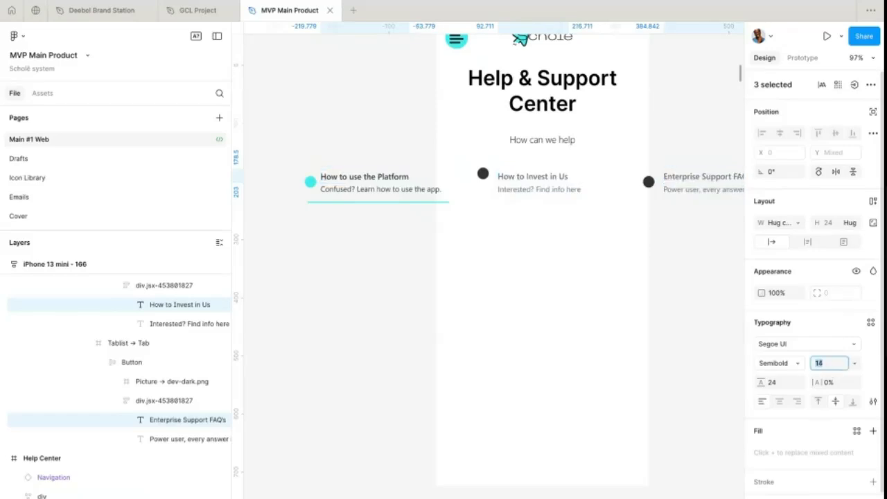
- Set the three support option descriptions to font size 10 with line height Auto
{"action": "left_click", "coordinate": [405, 191]}
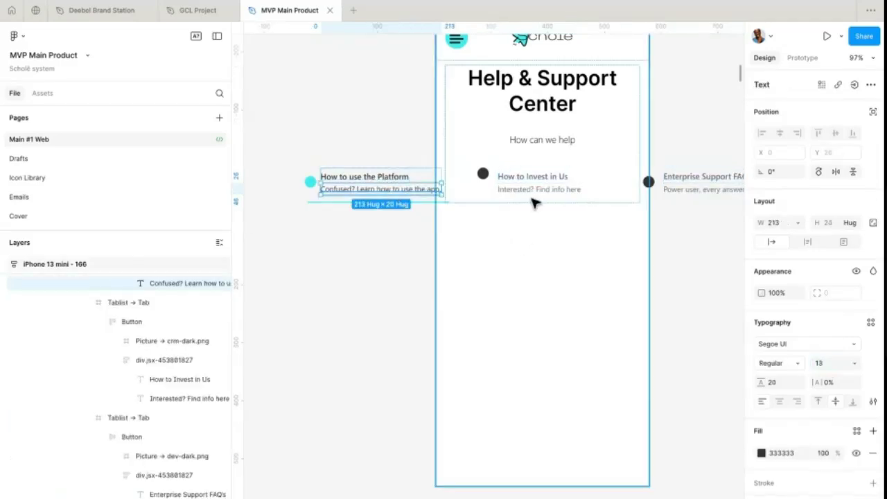
{"action": "left_click", "coordinate": [553, 192], "text": "shift"}
{"action": "left_click", "coordinate": [693, 192], "text": "shift"}
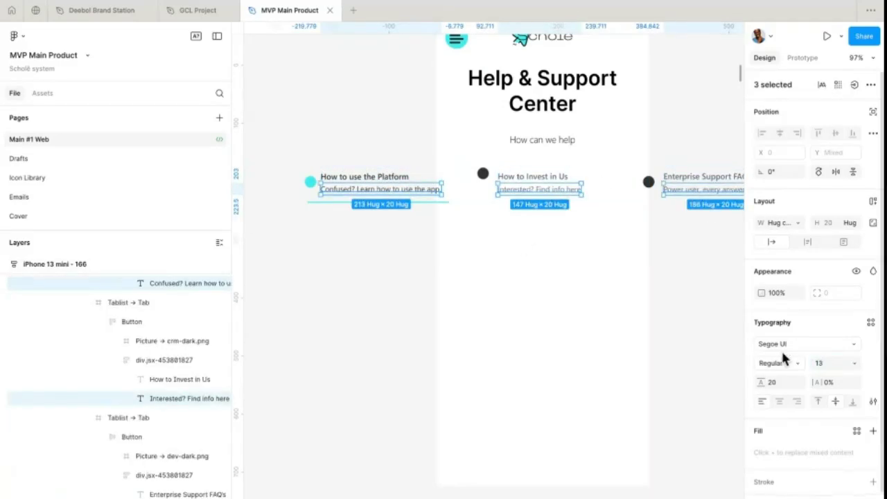
{"action": "type", "text": "10"}
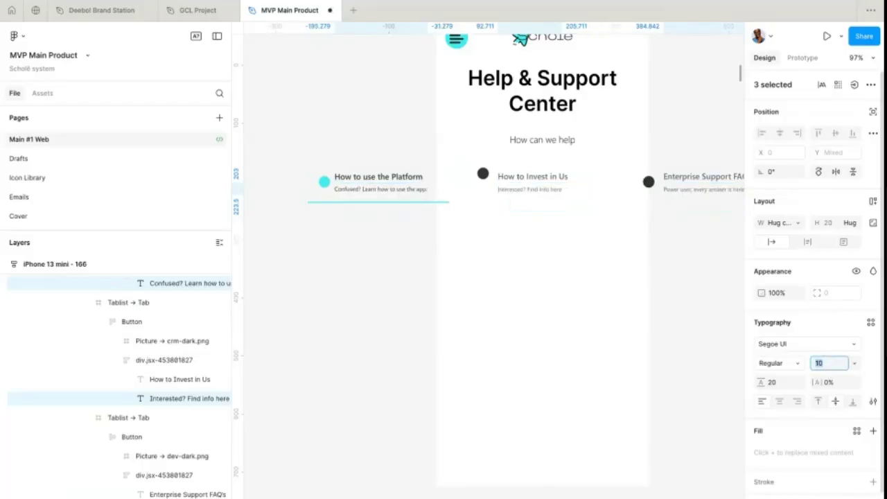
{"action": "key", "text": "Return"}
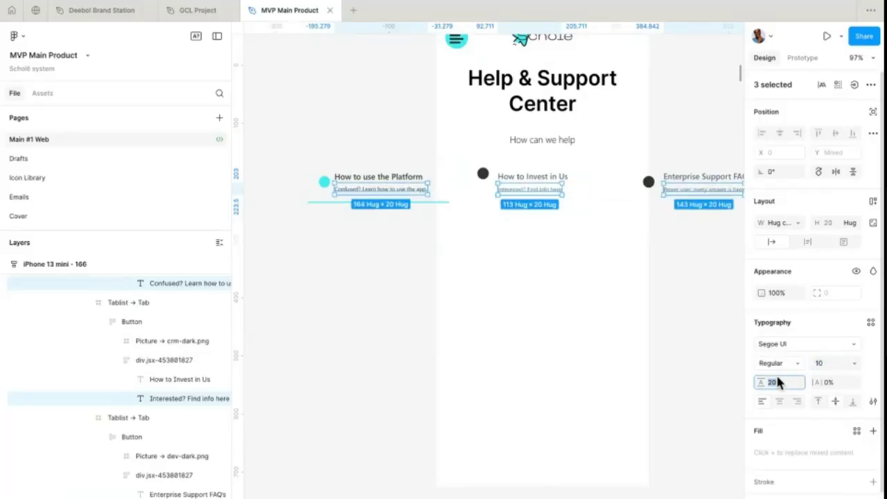
{"action": "key", "text": "Return"}
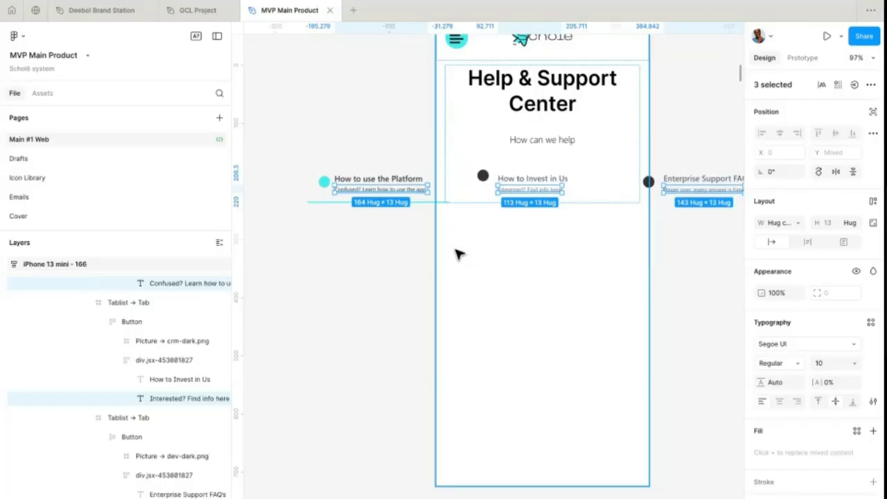
- Ungroup the Tab frames of all three support options and delete the turquoise underline rectangle
{"action": "left_click", "coordinate": [361, 191]}
{"action": "left_click", "coordinate": [386, 170]}
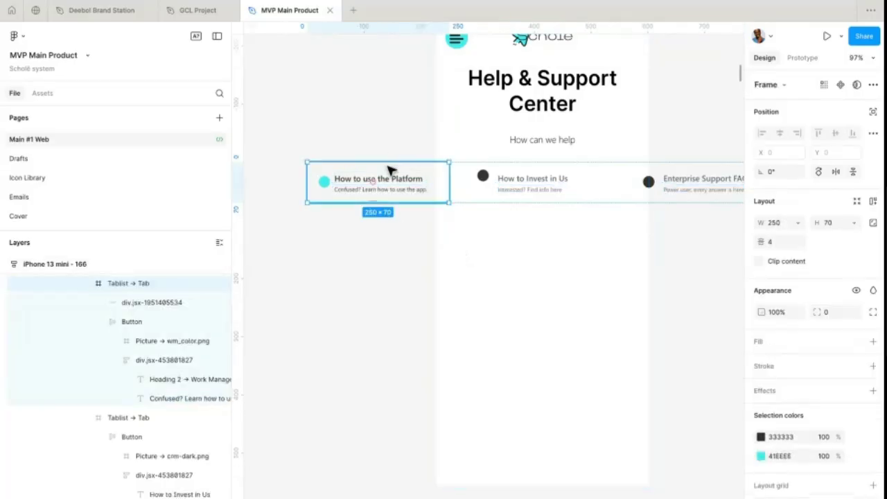
{"action": "scroll", "coordinate": [390, 178], "scroll_direction": "up", "scroll_amount": 3}
{"action": "scroll", "coordinate": [410, 178], "scroll_direction": "down", "scroll_amount": 5}
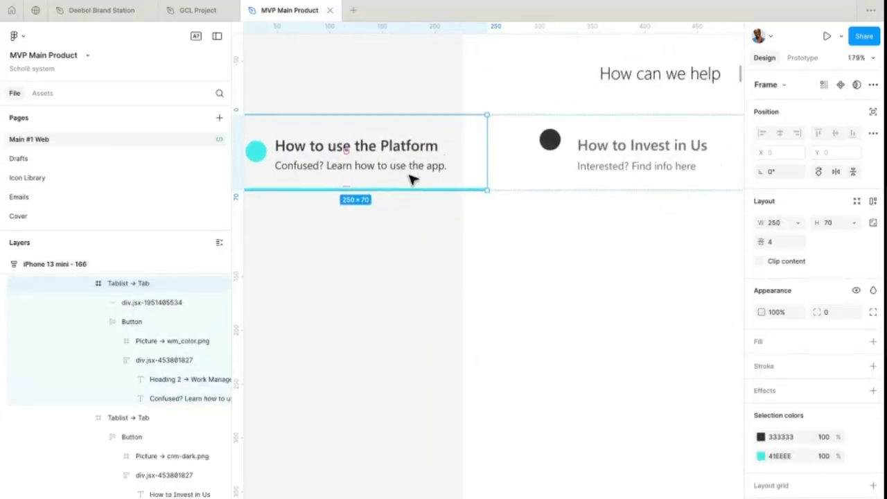
{"action": "left_click", "coordinate": [471, 171]}
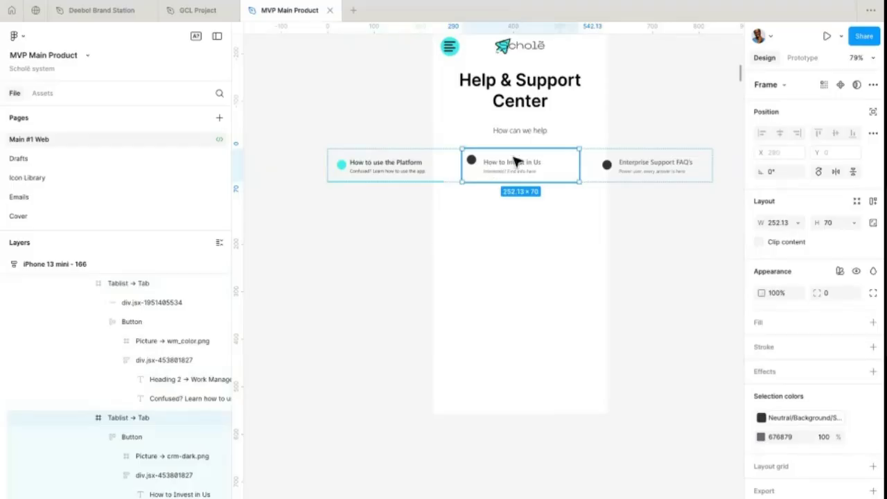
{"action": "left_click", "coordinate": [659, 155], "text": "shift"}
{"action": "left_click", "coordinate": [435, 177], "text": "shift"}
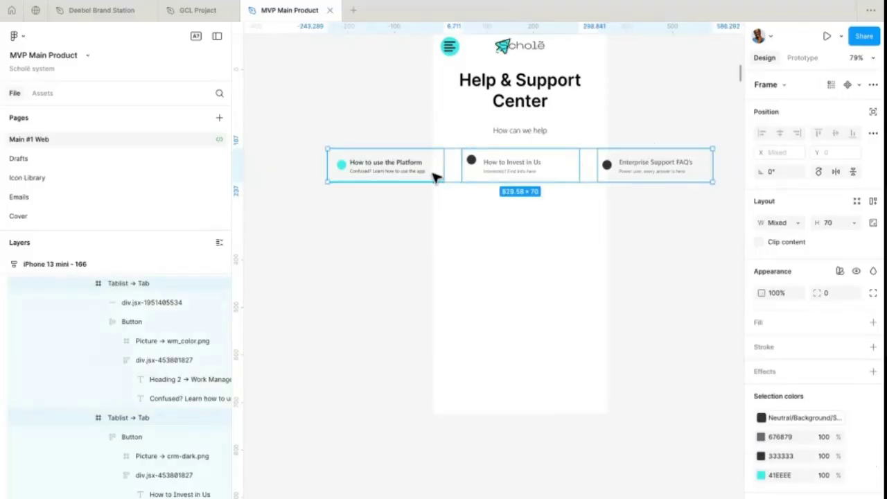
{"action": "key", "text": "ctrl+shift+g"}
{"action": "left_click", "coordinate": [443, 167]}
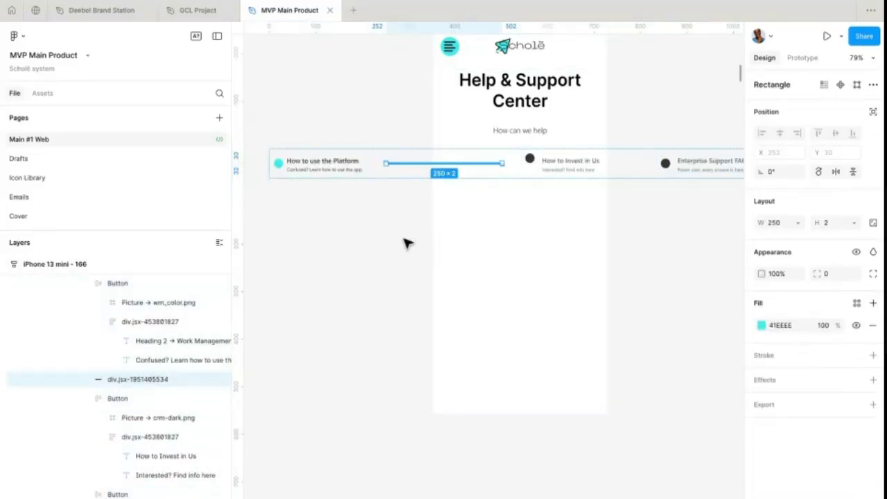
{"action": "left_click", "coordinate": [400, 249]}
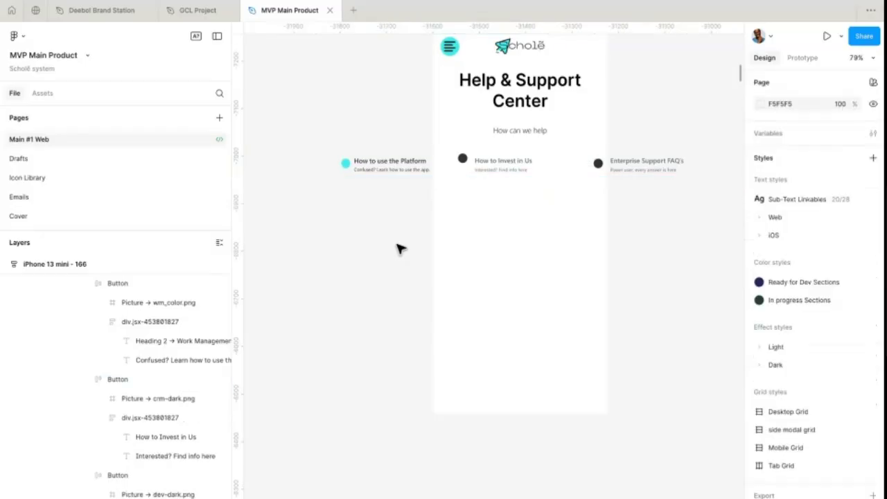
- Ungroup Frame 464 inside the Main frame and align Main's auto layout content to the top left
{"action": "left_click", "coordinate": [483, 156]}
{"action": "left_click", "coordinate": [478, 158]}
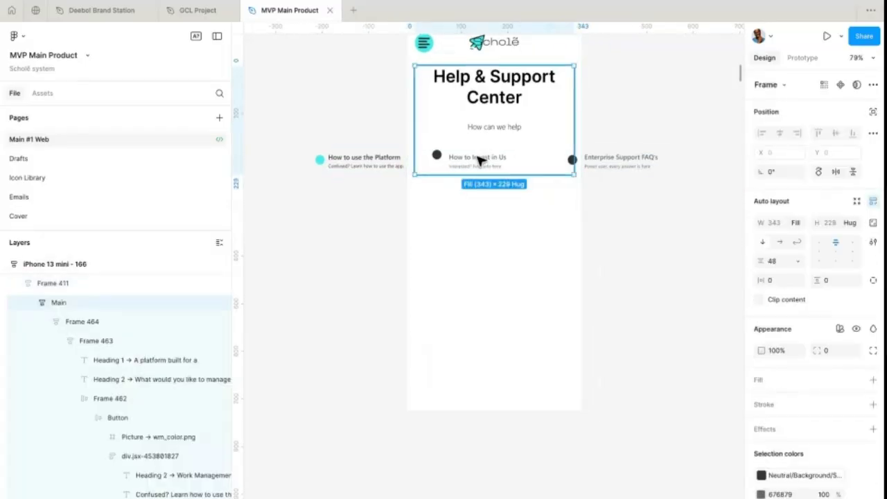
{"action": "left_click", "coordinate": [476, 160]}
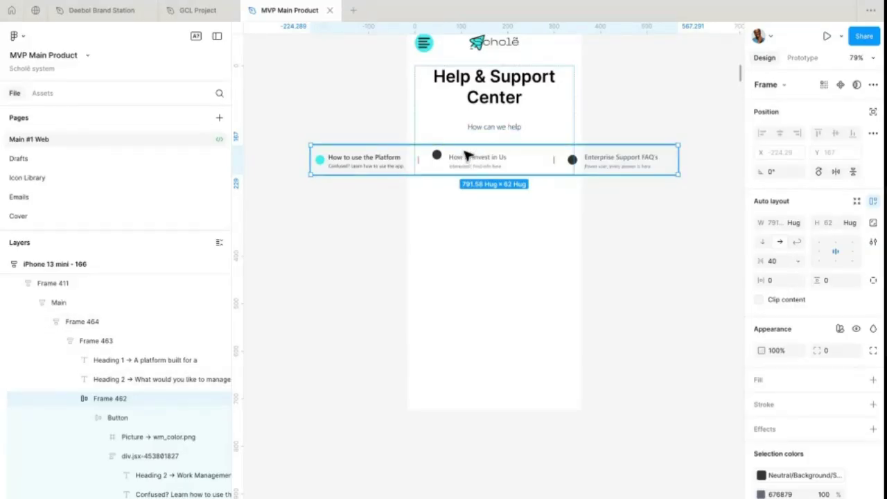
{"action": "scroll", "coordinate": [467, 170], "scroll_direction": "up", "scroll_amount": 3}
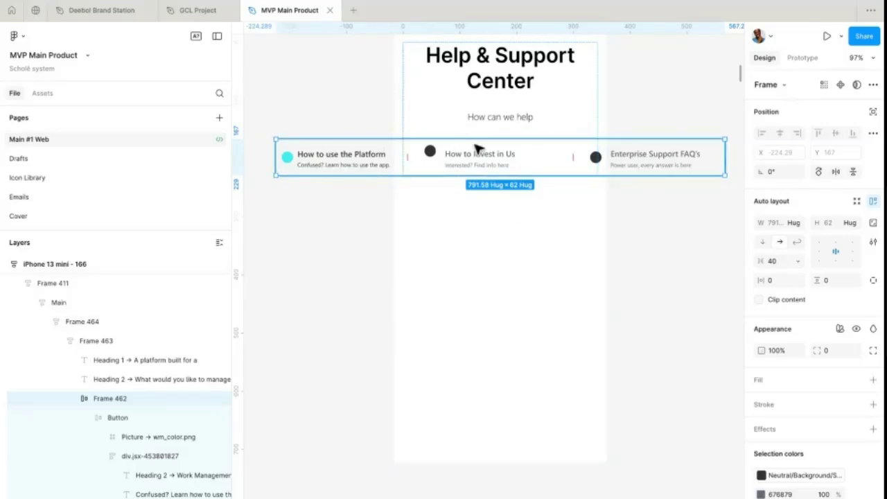
{"action": "left_click", "coordinate": [420, 119]}
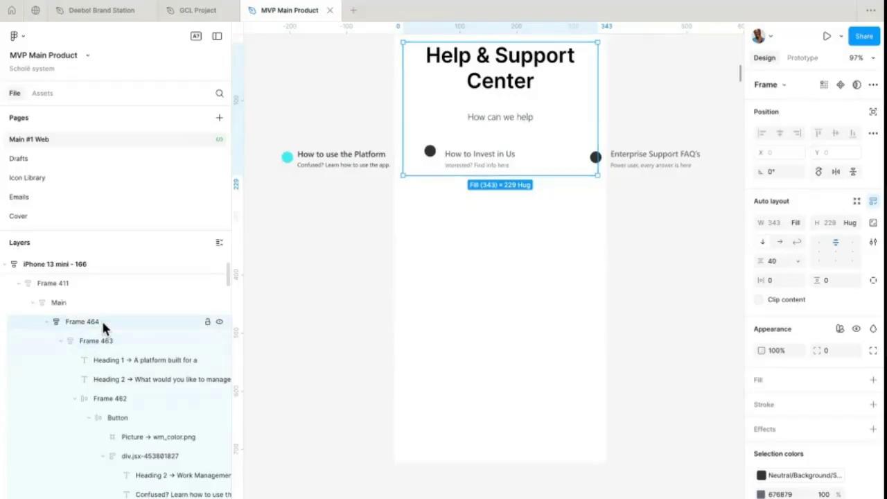
{"action": "key", "text": "super+shift+g"}
{"action": "double_click", "coordinate": [517, 117]}
{"action": "left_click", "coordinate": [561, 124]}
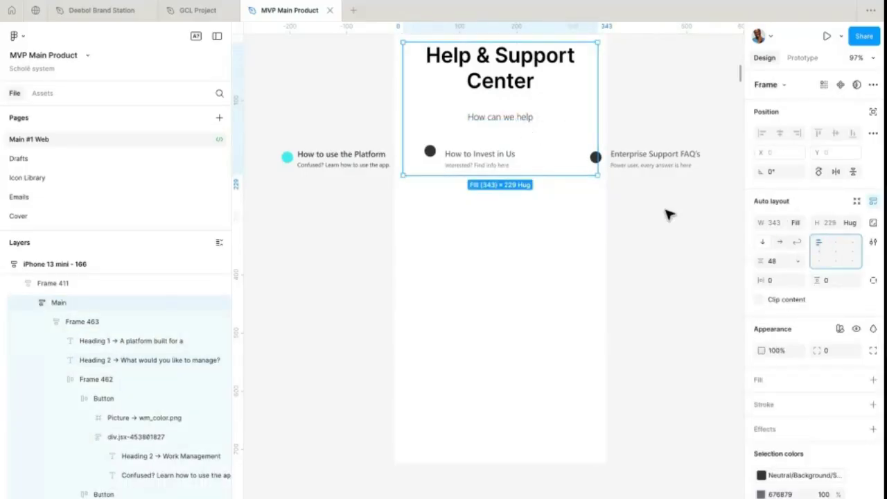
- Ungroup the Main frame and align Frame 463's auto layout content to the top left
{"action": "left_click", "coordinate": [108, 321]}
{"action": "key", "text": "super+shift+g"}
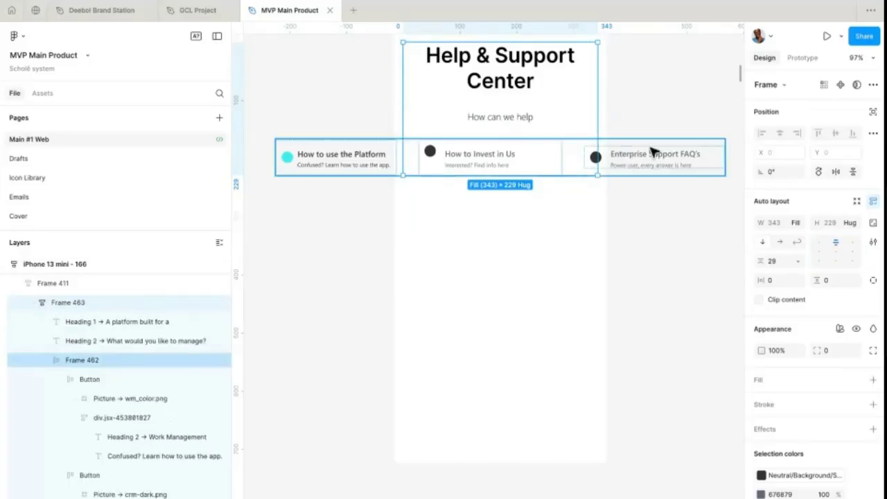
{"action": "left_click", "coordinate": [818, 242]}
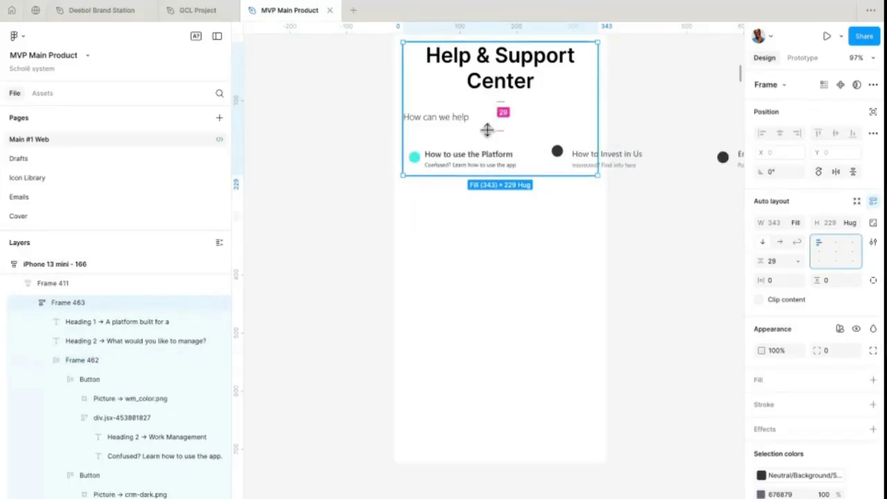
- Make the "How can we help" text fill its container's width with auto height
{"action": "left_click", "coordinate": [441, 118]}
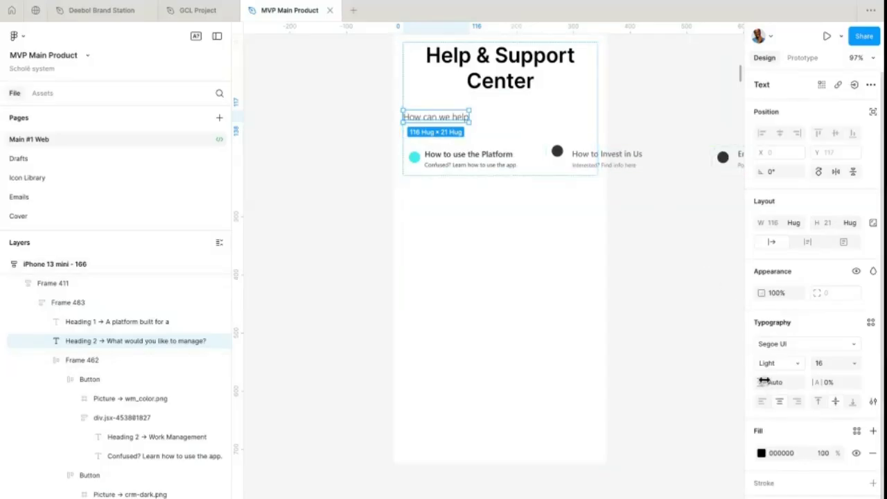
{"action": "left_click", "coordinate": [802, 242]}
{"action": "left_click", "coordinate": [801, 233]}
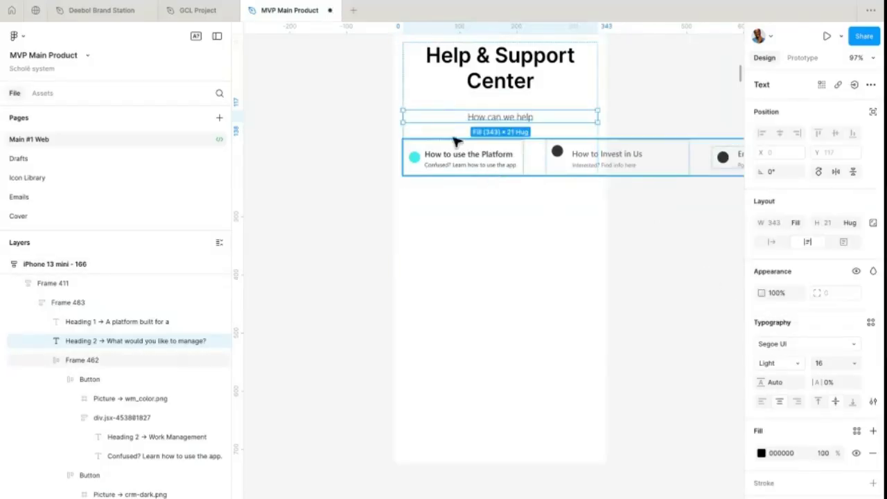
{"action": "left_click", "coordinate": [491, 78]}
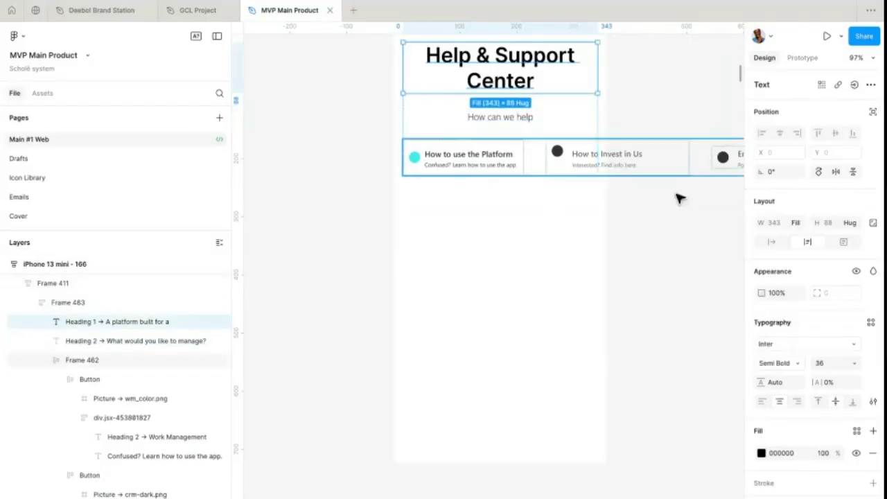
- Set the horizontal gap between the three support options in Frame 462 to 8
{"action": "left_click", "coordinate": [547, 136]}
{"action": "left_click", "coordinate": [485, 163]}
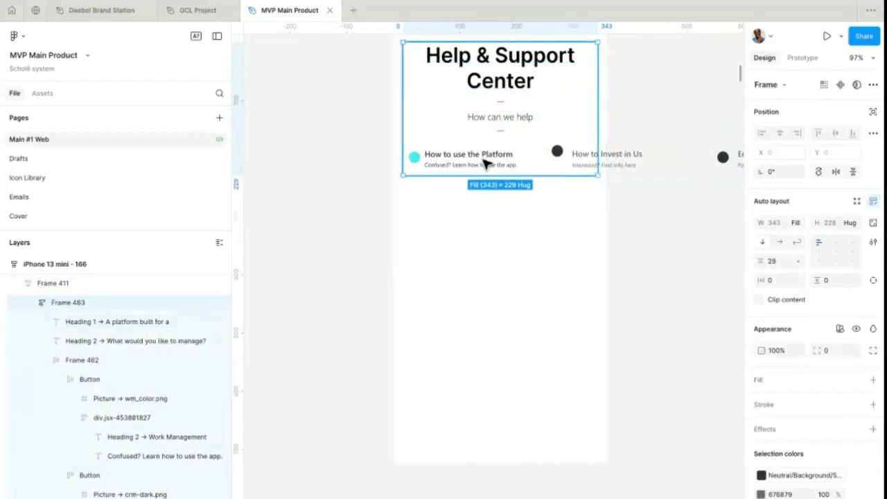
{"action": "left_click", "coordinate": [485, 164]}
{"action": "scroll", "coordinate": [485, 162], "scroll_direction": "up", "scroll_amount": 2}
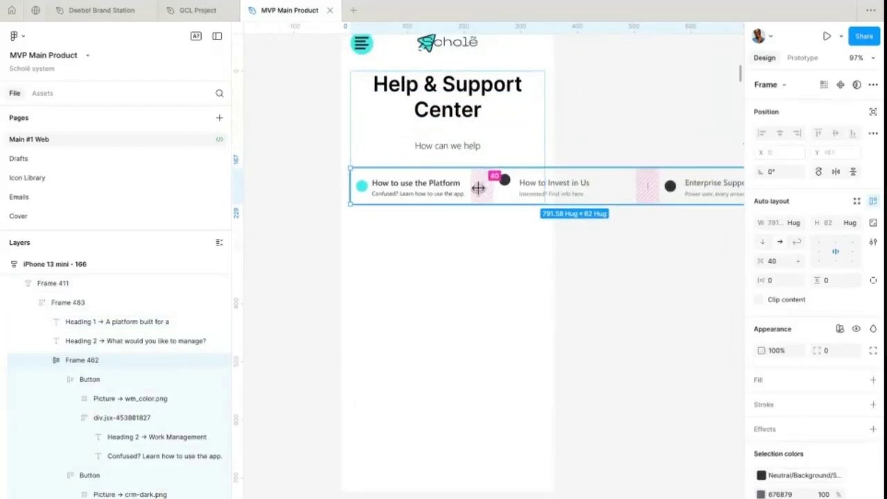
{"action": "scroll", "coordinate": [478, 187], "scroll_direction": "up", "scroll_amount": 5}
{"action": "left_click", "coordinate": [781, 260]}
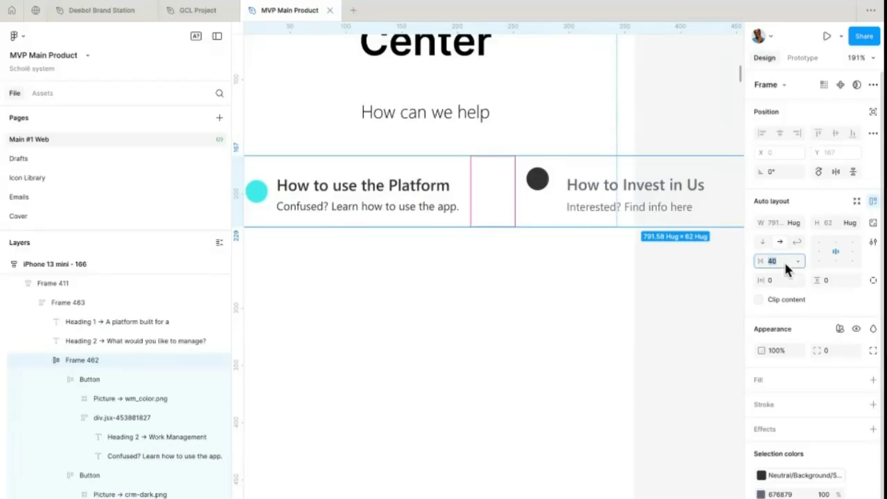
{"action": "type", "text": "8"}
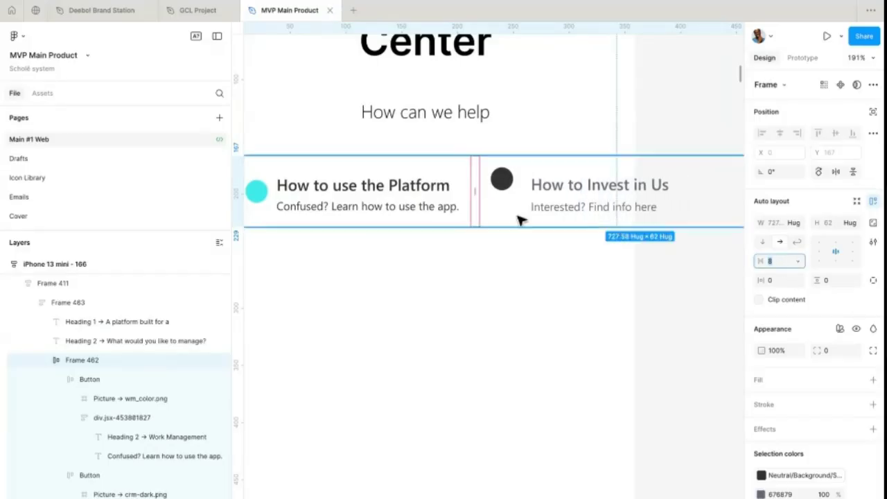
{"action": "scroll", "coordinate": [513, 220], "scroll_direction": "down", "scroll_amount": 3}
- Add an inside stroke in colour 41EEEE to the "How to use the Platform" button frame
{"action": "left_click", "coordinate": [471, 216]}
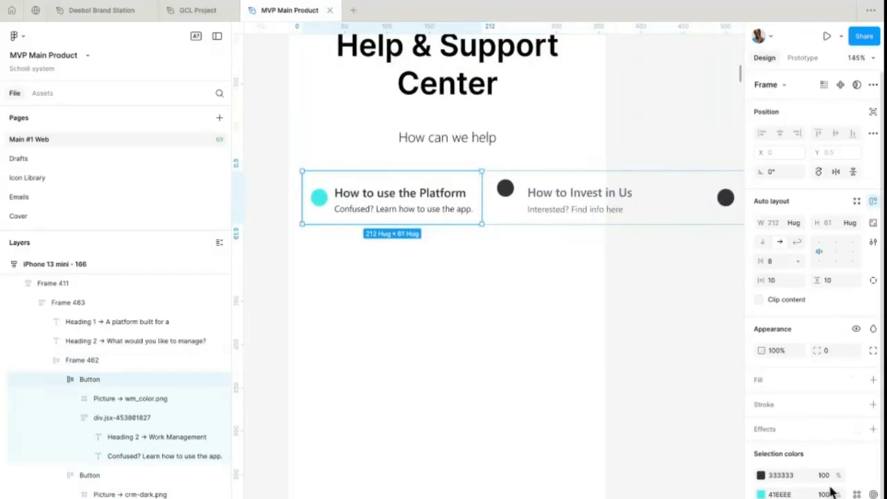
{"action": "scroll", "coordinate": [823, 485], "scroll_direction": "down", "scroll_amount": 1}
{"action": "left_click", "coordinate": [857, 379]}
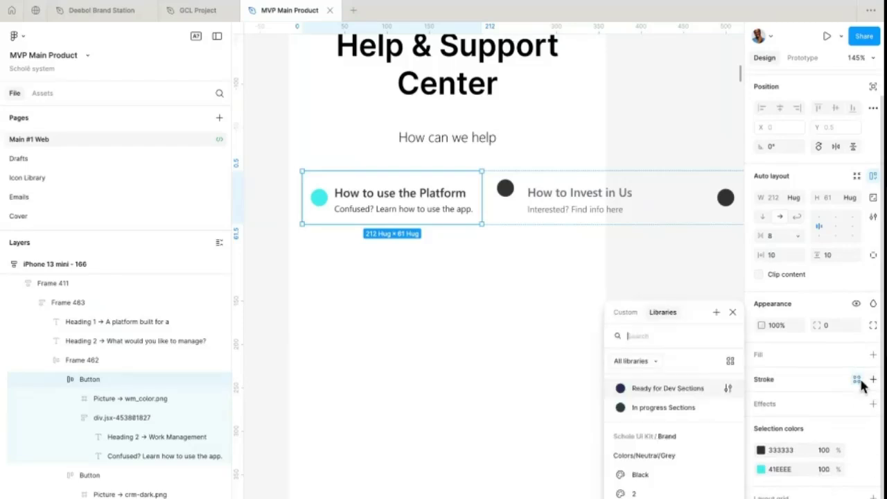
{"action": "scroll", "coordinate": [702, 462], "scroll_direction": "down", "scroll_amount": 10}
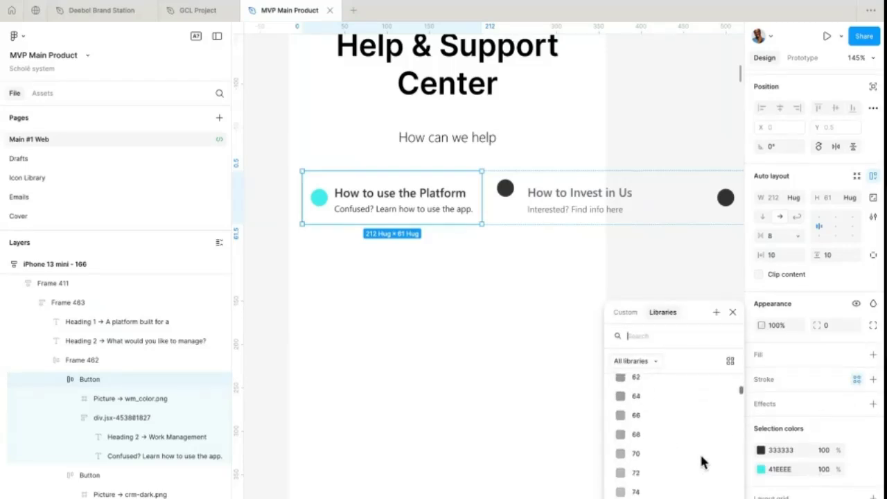
{"action": "scroll", "coordinate": [702, 463], "scroll_direction": "down", "scroll_amount": 10}
{"action": "left_click", "coordinate": [870, 381]}
{"action": "left_click", "coordinate": [871, 381]}
{"action": "left_click", "coordinate": [760, 401]}
{"action": "left_click", "coordinate": [702, 459]}
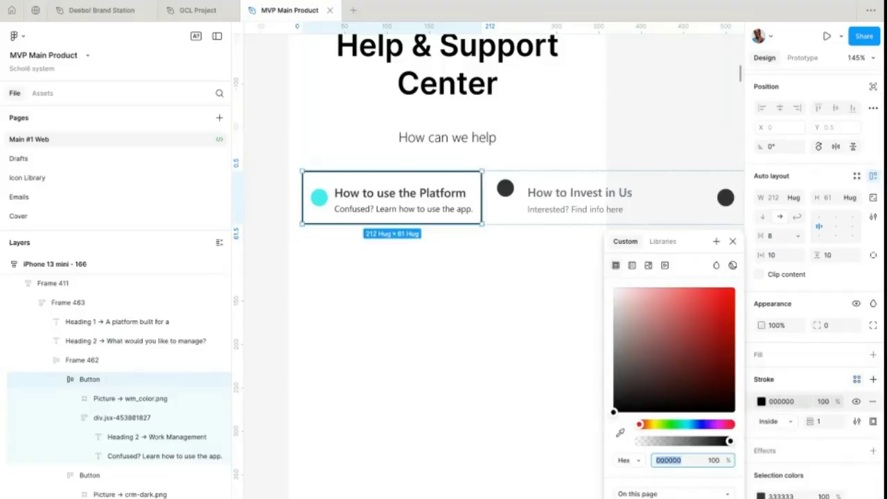
{"action": "type", "text": "41EEEE"}
{"action": "key", "text": "Return"}
- Set that button frame's stroke weight to 4 and limit the stroke to the bottom side
{"action": "left_click", "coordinate": [821, 421]}
{"action": "type", "text": "4"}
{"action": "left_click", "coordinate": [392, 194]}
{"action": "left_click", "coordinate": [392, 196]}
{"action": "left_click", "coordinate": [392, 199]}
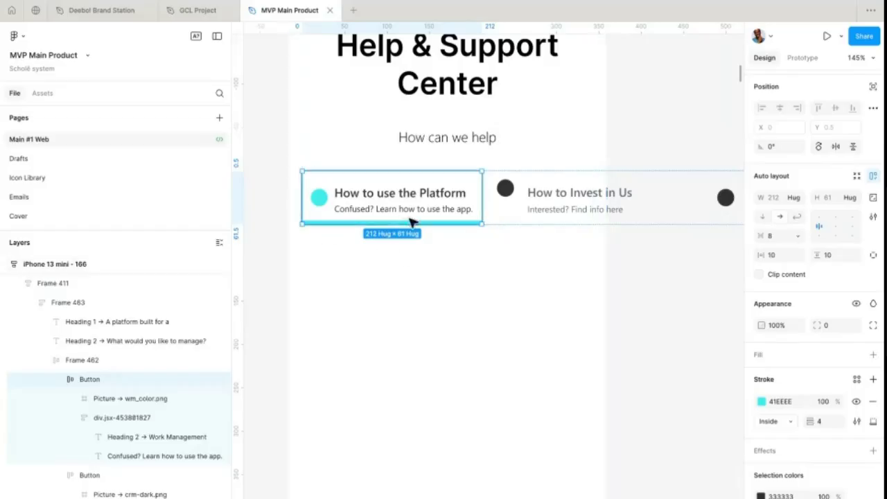
- Set the "How to Invest in Us" and "Enterprise Support FAQ's" button frames to hug contents in width
{"action": "left_click", "coordinate": [555, 209]}
{"action": "scroll", "coordinate": [555, 208], "scroll_direction": "right", "scroll_amount": 5}
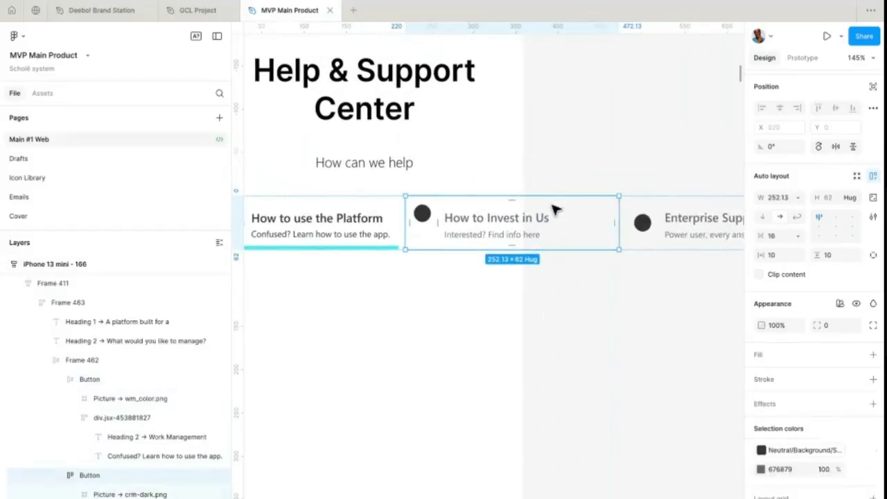
{"action": "left_click", "coordinate": [582, 225], "text": "shift"}
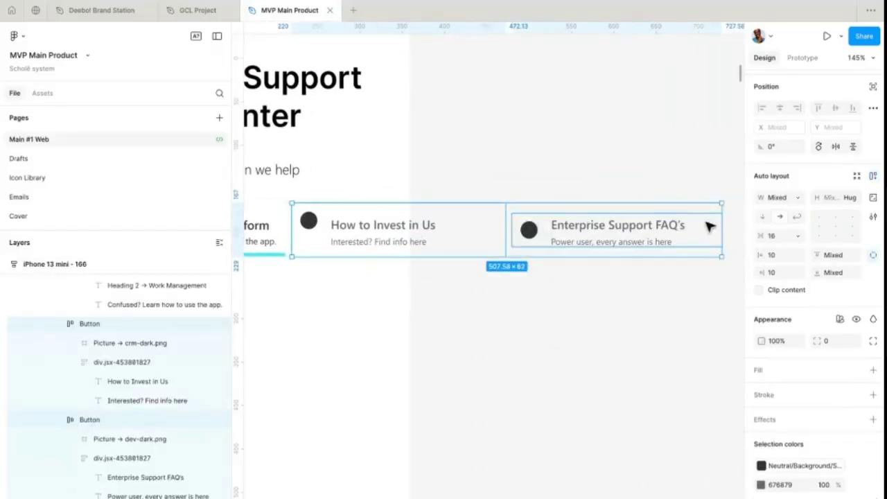
{"action": "left_click", "coordinate": [794, 197]}
{"action": "left_click", "coordinate": [796, 210]}
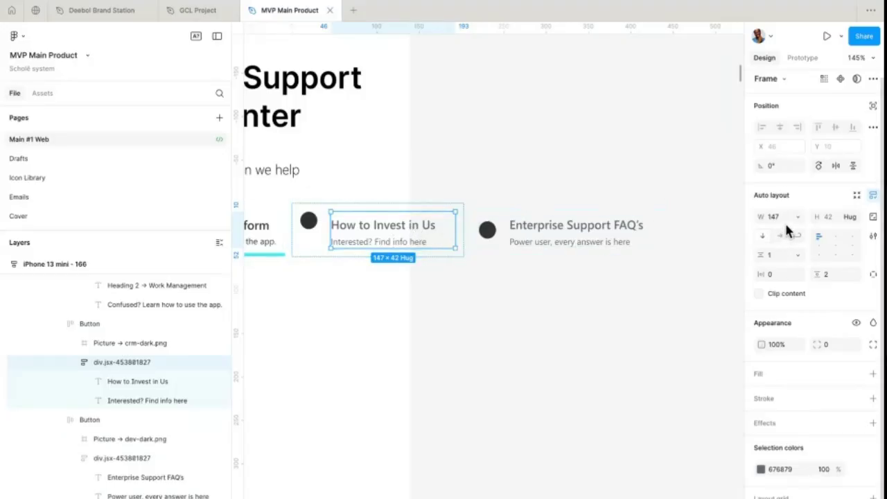
- Set the inner text frames of "How to Invest in Us" and "Enterprise Support FAQ's" to hug contents in width
{"action": "left_click", "coordinate": [797, 215]}
{"action": "left_click", "coordinate": [798, 226]}
{"action": "left_click", "coordinate": [527, 240]}
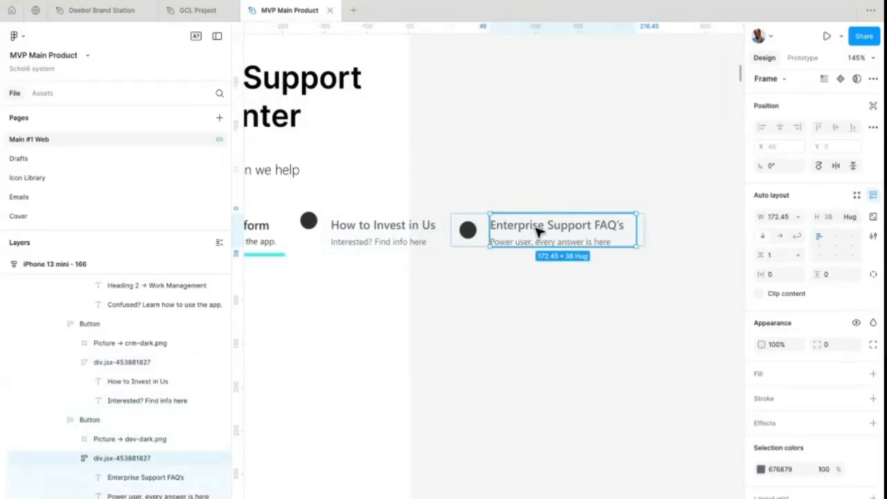
{"action": "left_click", "coordinate": [794, 216]}
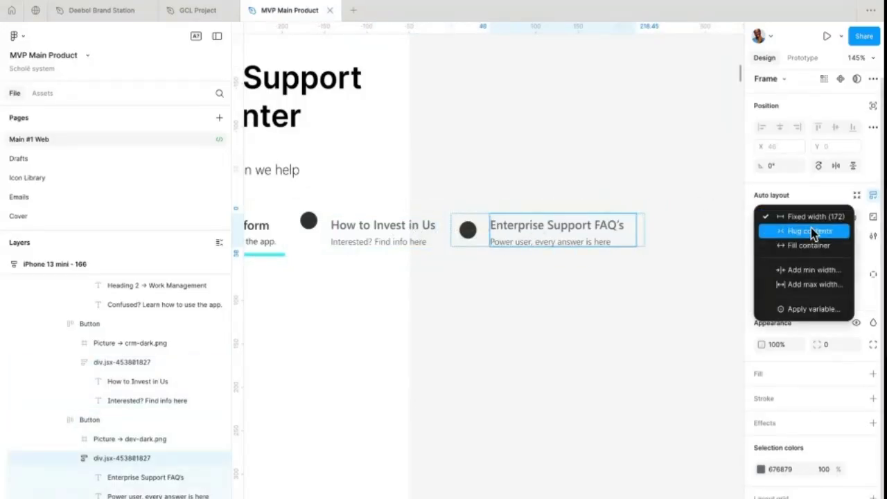
{"action": "left_click", "coordinate": [810, 231]}
- Set the inner gap of all three support option buttons to 8 and align their contents to the middle left
{"action": "scroll", "coordinate": [515, 264], "scroll_direction": "left", "scroll_amount": 3}
{"action": "scroll", "coordinate": [515, 263], "scroll_direction": "down", "scroll_amount": 1}
{"action": "left_click", "coordinate": [457, 217]}
{"action": "key", "text": "shift+Return"}
{"action": "left_click", "coordinate": [366, 211], "text": "shift"}
{"action": "left_click", "coordinate": [651, 207], "text": "shift"}
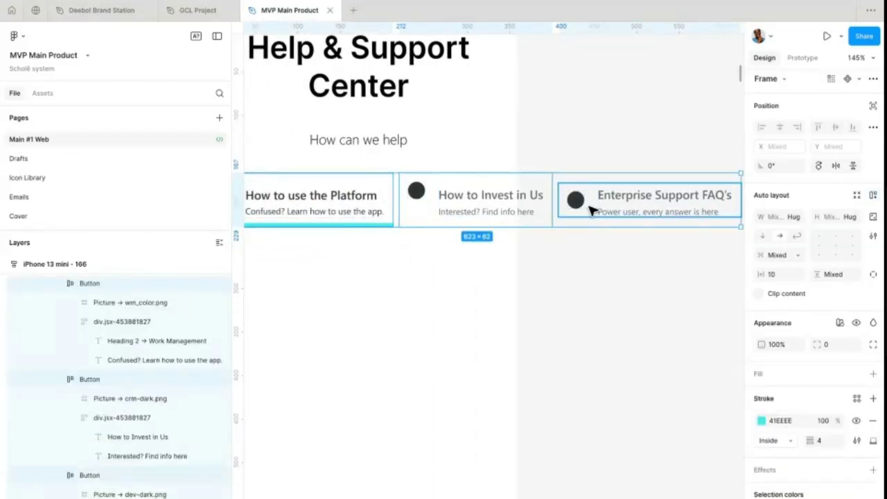
{"action": "left_click", "coordinate": [783, 256]}
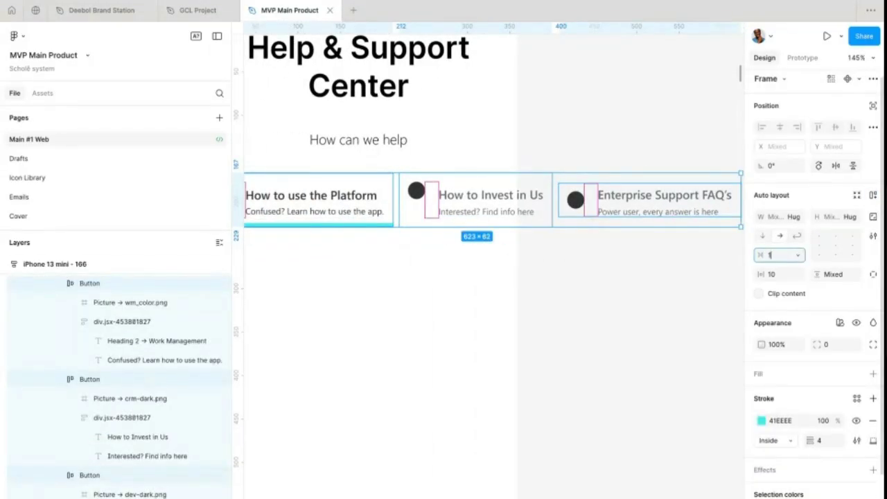
{"action": "key", "text": "Return"}
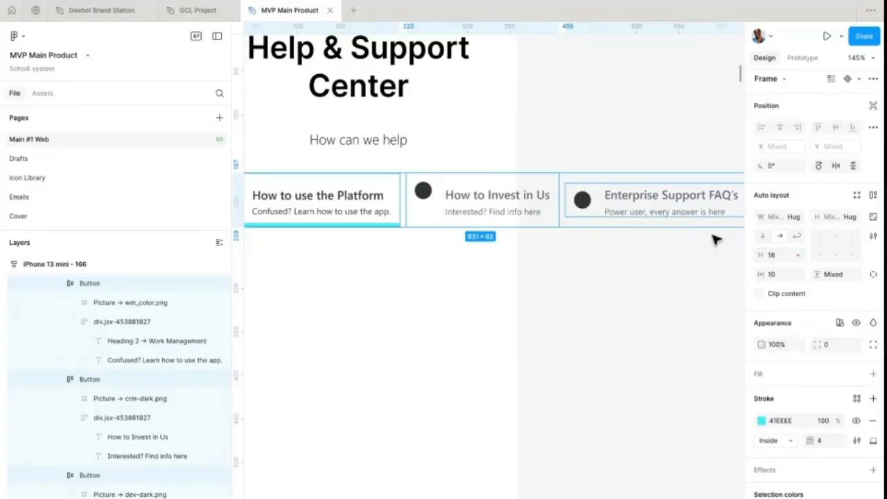
{"action": "type", "text": "8"}
{"action": "key", "text": "Return"}
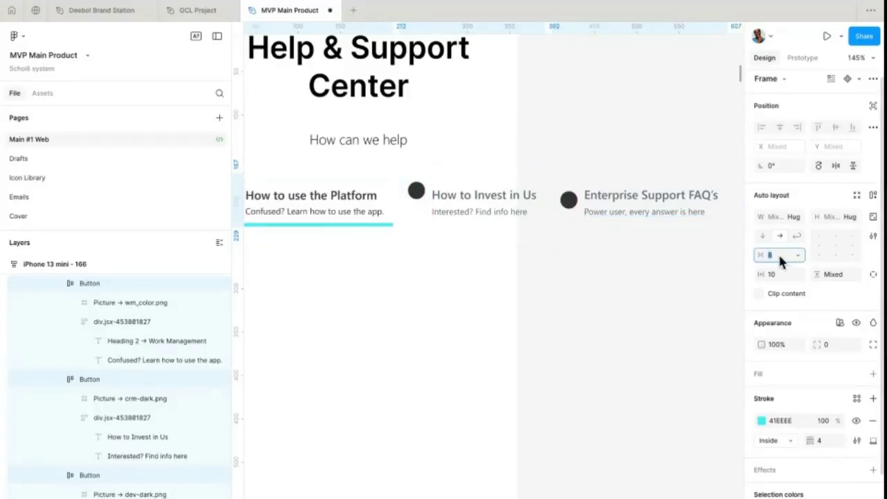
{"action": "key", "text": "shift+1"}
{"action": "left_click", "coordinate": [818, 247]}
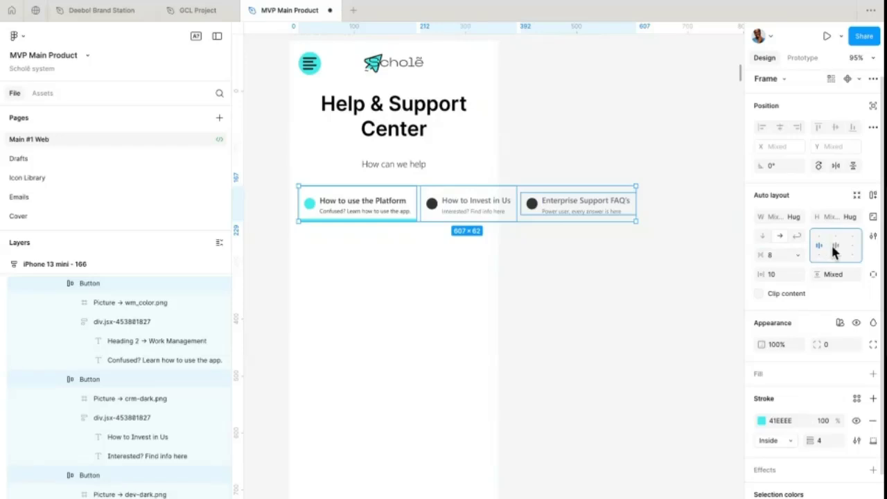
- Preview the iPhone 13 mini frame as a prototype to check the support options' layout, and close the preview
{"action": "left_click", "coordinate": [382, 263]}
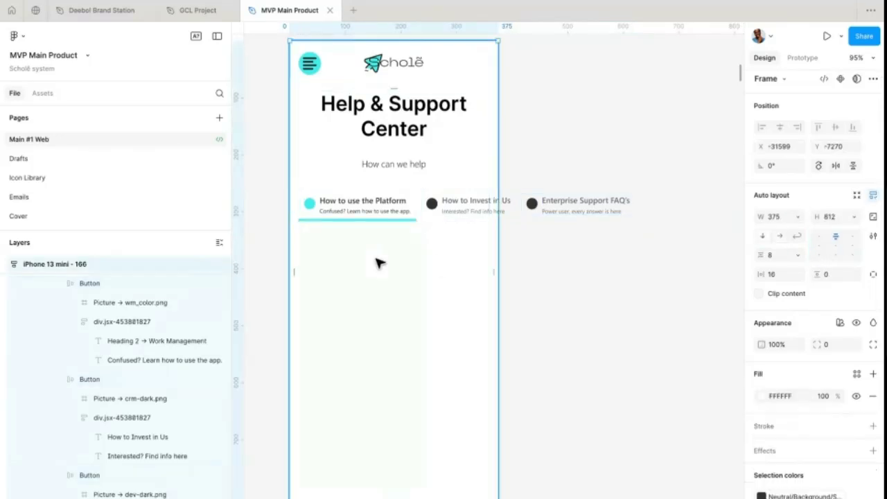
{"action": "scroll", "coordinate": [358, 211], "scroll_direction": "up", "scroll_amount": 5}
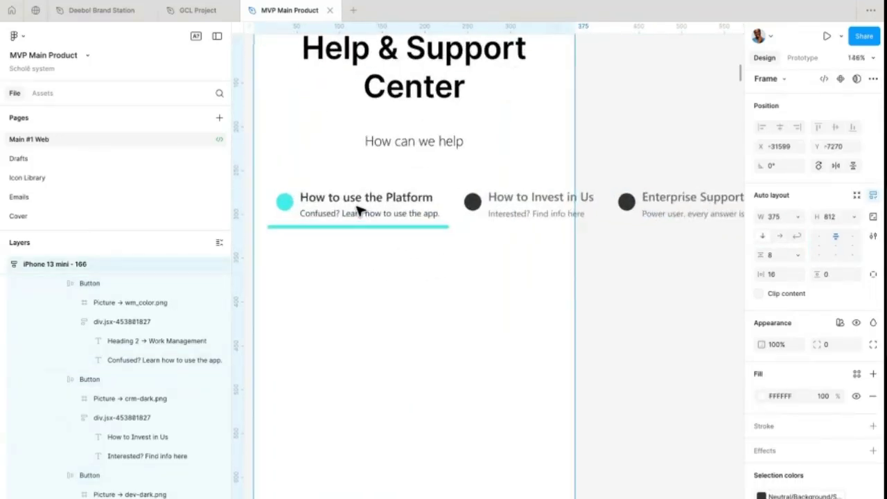
{"action": "left_click", "coordinate": [466, 241]}
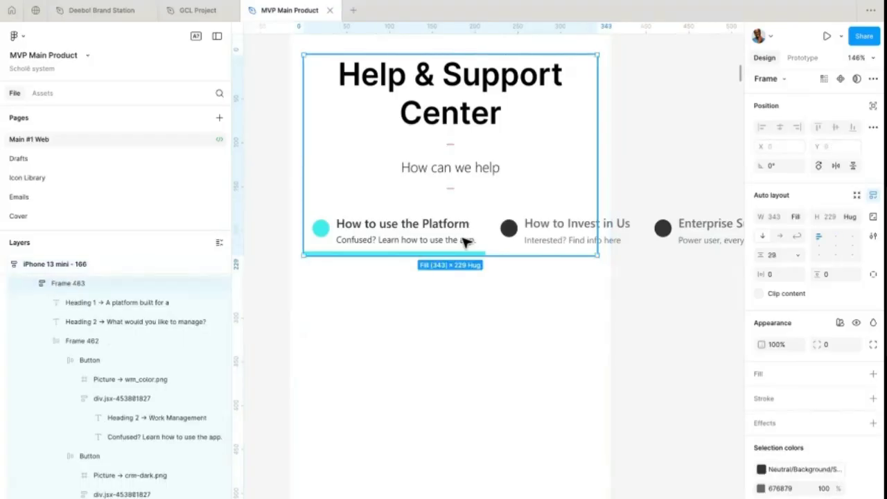
{"action": "key", "text": "shift+0"}
{"action": "left_click", "coordinate": [368, 58]}
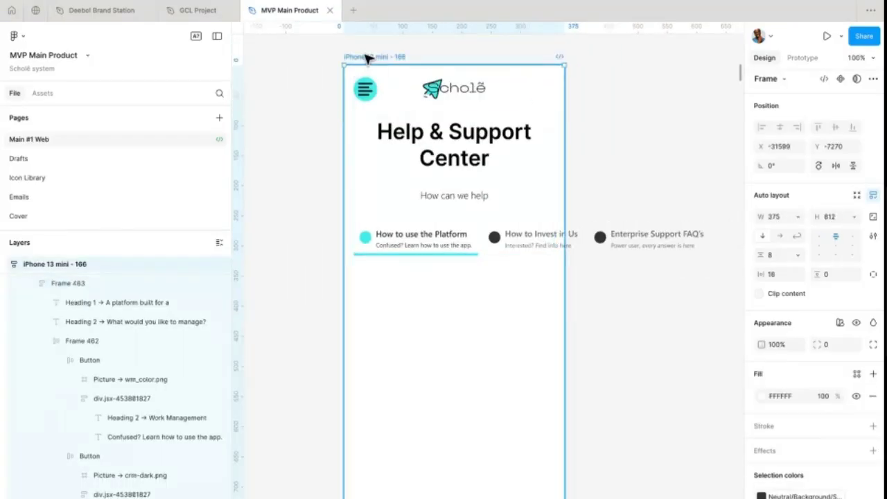
{"action": "key", "text": "shift+space"}
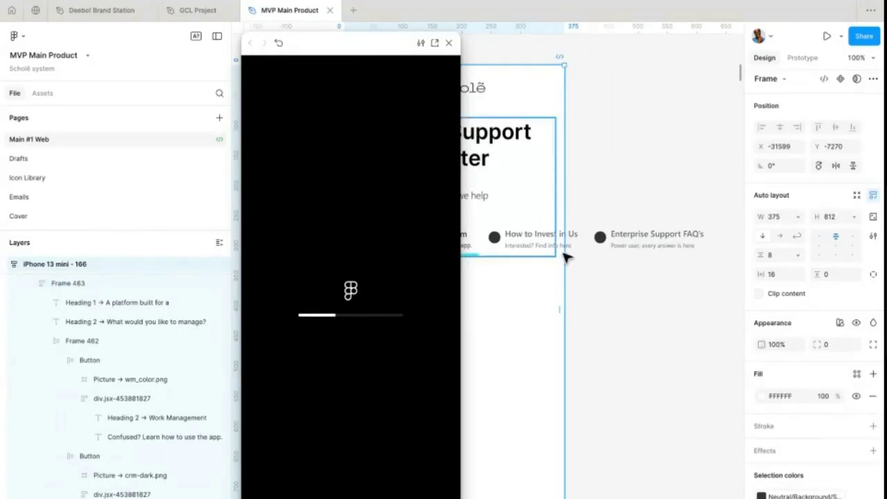
{"action": "scroll", "coordinate": [586, 264], "scroll_direction": "down", "scroll_amount": 6}
{"action": "scroll", "coordinate": [559, 262], "scroll_direction": "down", "scroll_amount": 2}
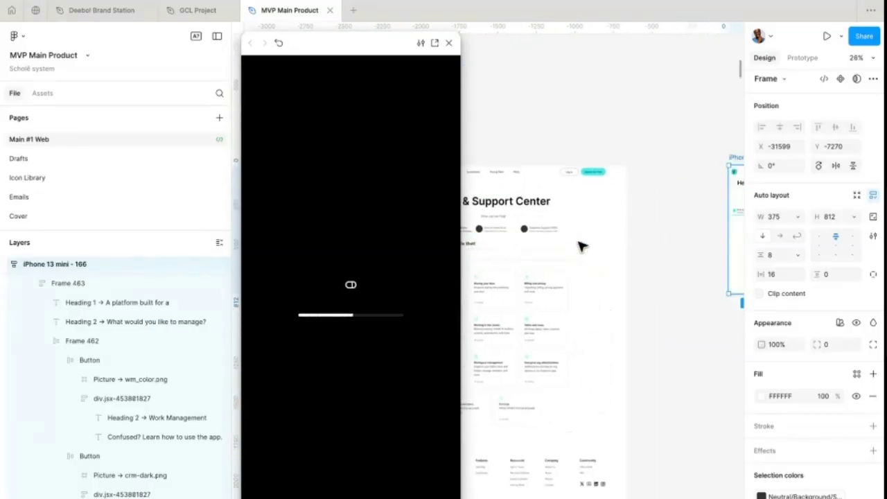
{"action": "scroll", "coordinate": [624, 250], "scroll_direction": "right", "scroll_amount": 5}
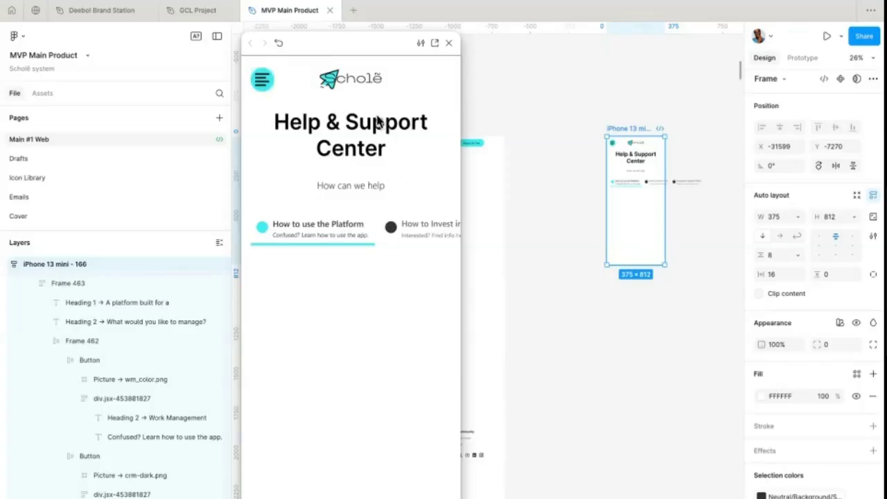
{"action": "left_click", "coordinate": [449, 42]}
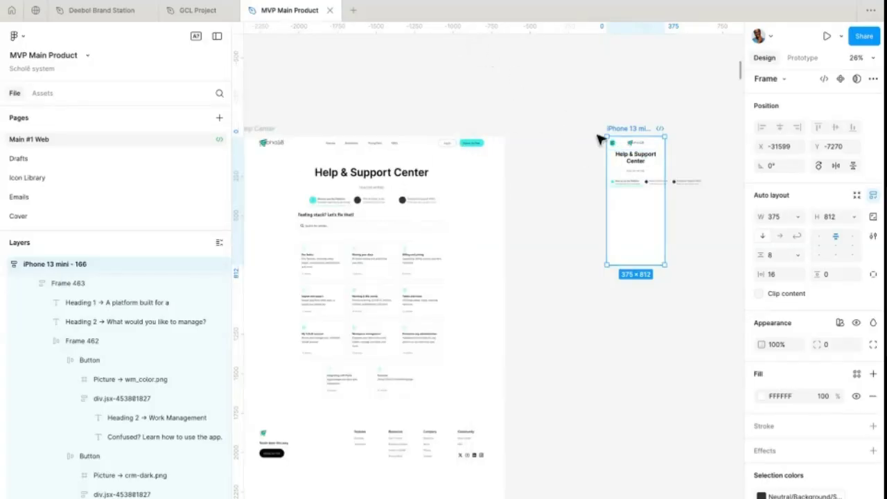
- Set Frame 463's vertical gap between the heading, subtitle and support options to 8
{"action": "scroll", "coordinate": [600, 141], "scroll_direction": "up", "scroll_amount": 10}
{"action": "left_click", "coordinate": [560, 208]}
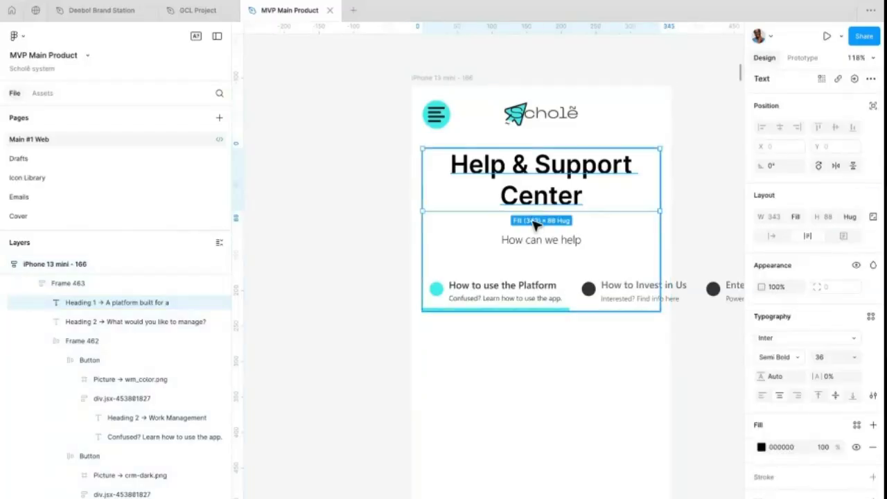
{"action": "left_click", "coordinate": [555, 225]}
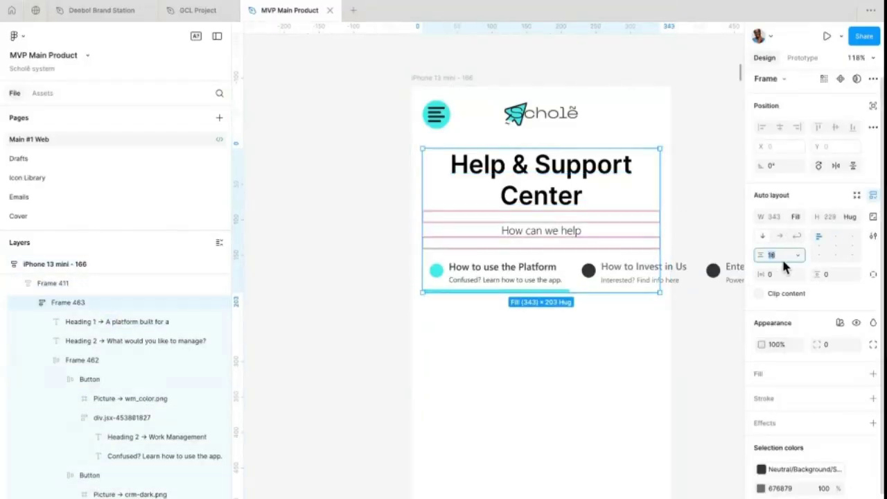
{"action": "left_click", "coordinate": [781, 256]}
{"action": "type", "text": "8"}
{"action": "key", "text": "Return"}
{"action": "scroll", "coordinate": [575, 258], "scroll_direction": "down", "scroll_amount": 5}
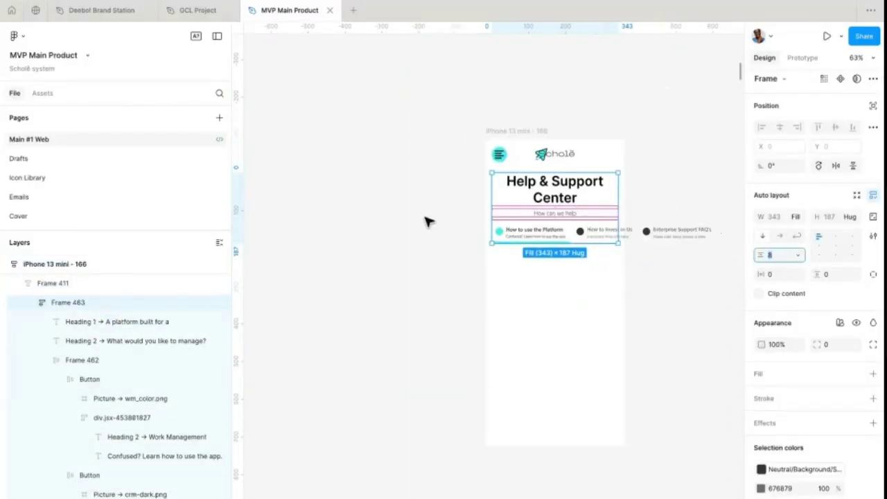
- Copy the "Feeling stuck? Let's fix that!" search section from the desktop Help Center page into the iPhone 13 mini frame below the support options
{"action": "left_click", "coordinate": [426, 222]}
{"action": "scroll", "coordinate": [425, 222], "scroll_direction": "down", "scroll_amount": 2}
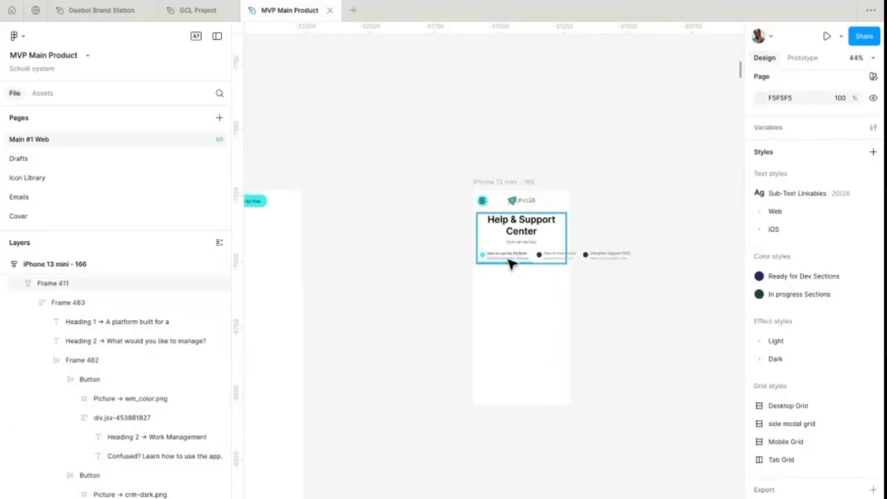
{"action": "scroll", "coordinate": [511, 261], "scroll_direction": "left", "scroll_amount": 3}
{"action": "scroll", "coordinate": [617, 119], "scroll_direction": "down", "scroll_amount": 3}
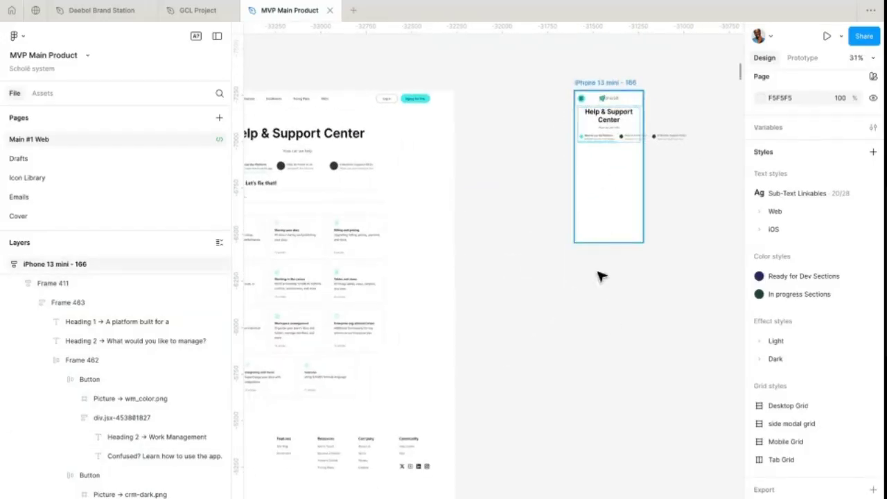
{"action": "scroll", "coordinate": [584, 300], "scroll_direction": "left", "scroll_amount": 3}
{"action": "scroll", "coordinate": [584, 300], "scroll_direction": "down", "scroll_amount": 2}
{"action": "scroll", "coordinate": [584, 301], "scroll_direction": "left", "scroll_amount": 2}
{"action": "scroll", "coordinate": [584, 300], "scroll_direction": "down", "scroll_amount": 1}
{"action": "left_click", "coordinate": [410, 113]}
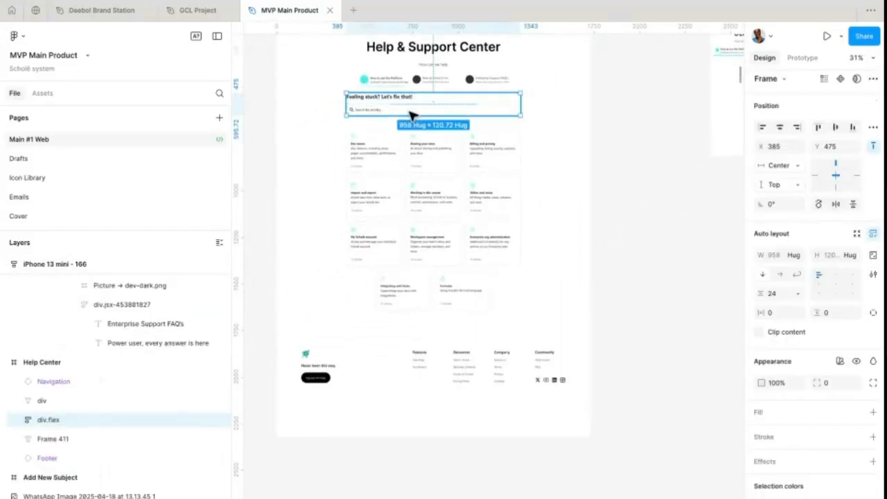
{"action": "scroll", "coordinate": [413, 115], "scroll_direction": "right", "scroll_amount": 5}
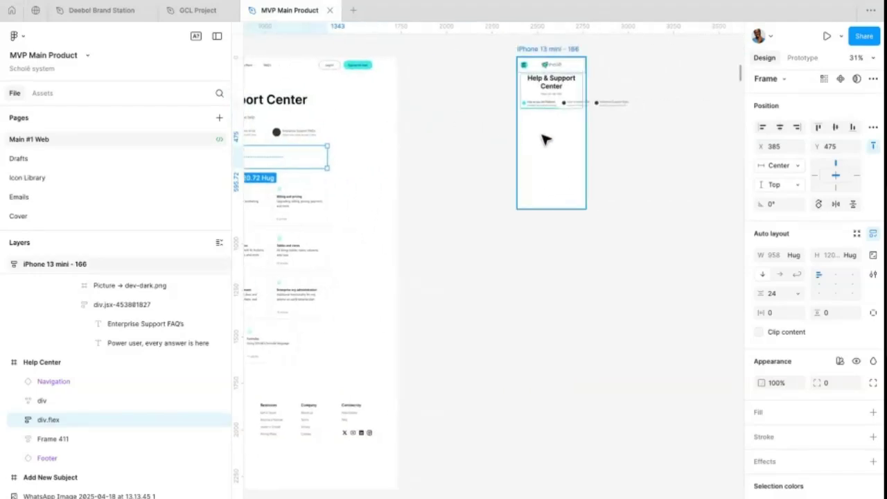
{"action": "left_click", "coordinate": [544, 139]}
{"action": "left_click", "coordinate": [590, 114]}
{"action": "scroll", "coordinate": [592, 113], "scroll_direction": "up", "scroll_amount": 5}
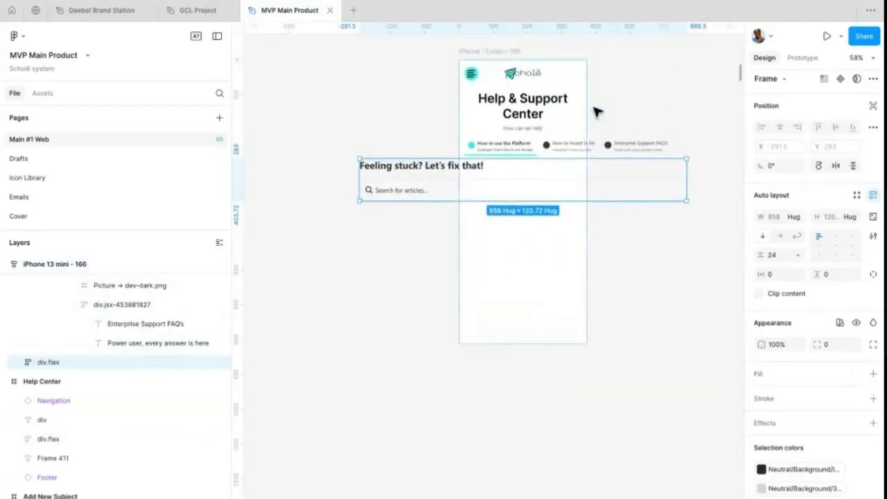
- Set the width of the pasted search section in the iPhone 13 mini frame to fill container
{"action": "left_click", "coordinate": [460, 236]}
{"action": "left_click", "coordinate": [534, 184]}
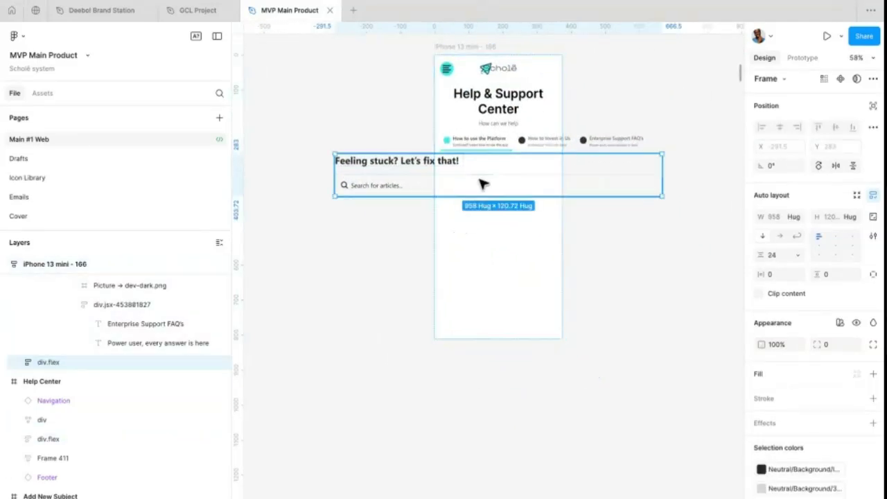
{"action": "left_click", "coordinate": [793, 216]}
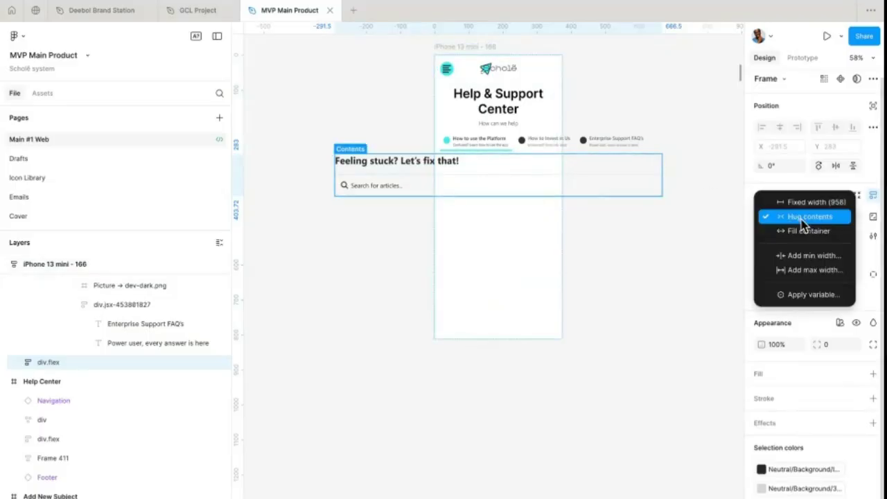
{"action": "left_click", "coordinate": [798, 230]}
- Make the "Feeling stuck? Let's fix that!" heading fill its container's width and adjust its height automatically to the text
{"action": "scroll", "coordinate": [531, 163], "scroll_direction": "up", "scroll_amount": 5}
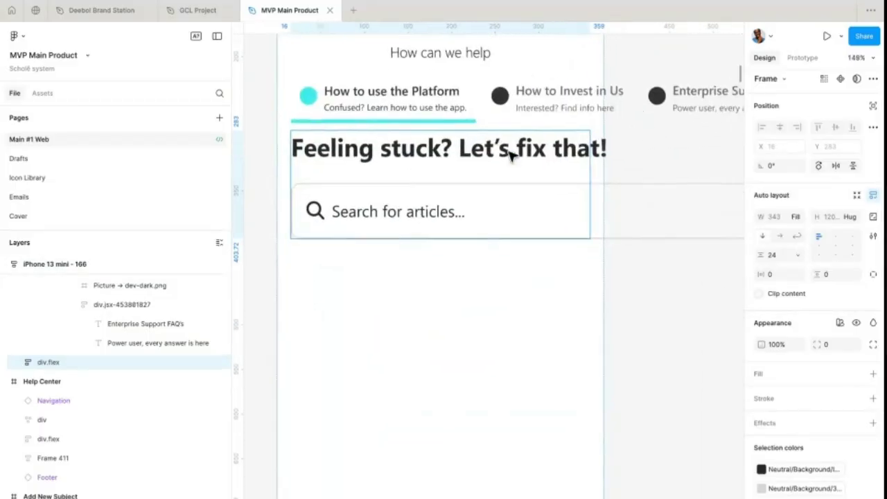
{"action": "left_click", "coordinate": [499, 158]}
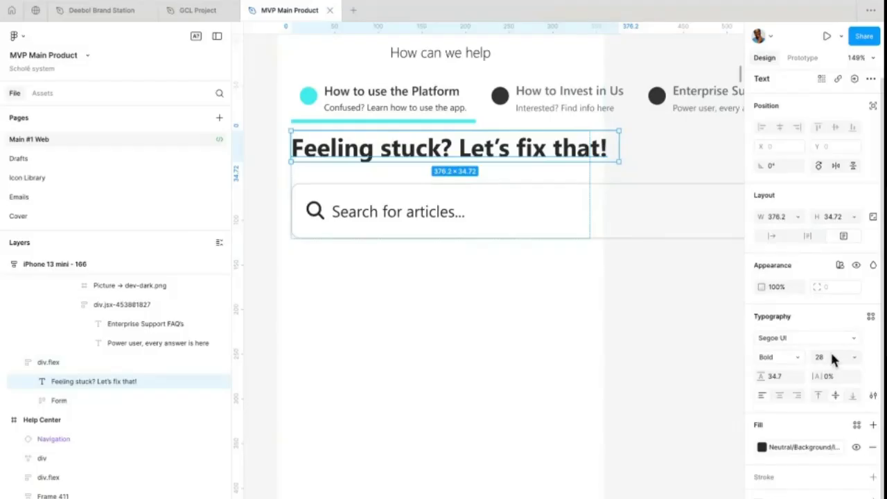
{"action": "left_click", "coordinate": [798, 216]}
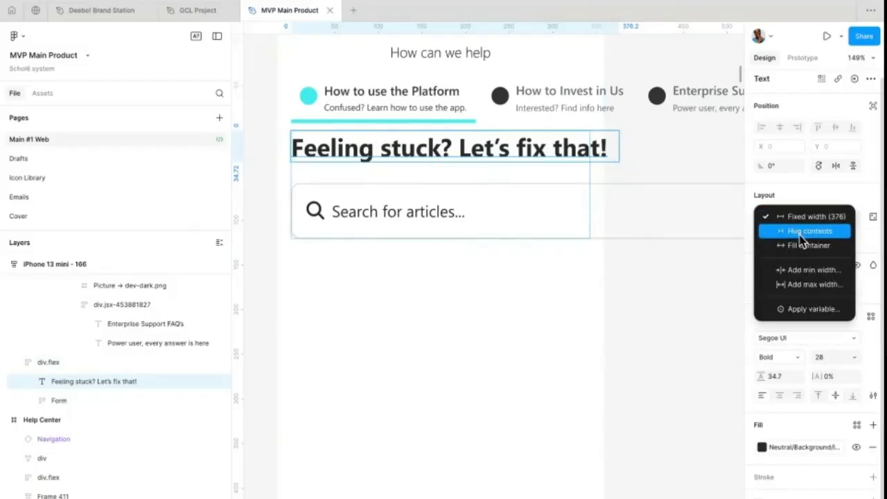
{"action": "left_click", "coordinate": [798, 243]}
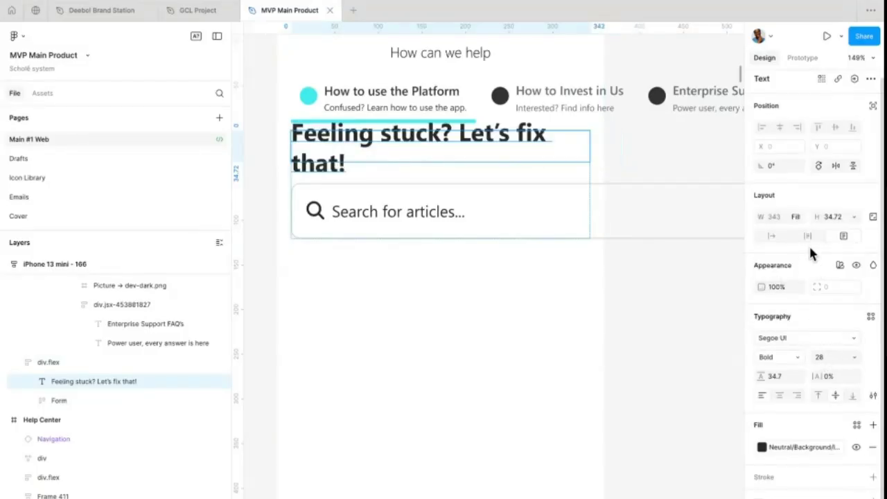
{"action": "left_click", "coordinate": [807, 239]}
- Set the "Feeling stuck? Let's fix that!" heading's font size to 18 and its line height to Auto
{"action": "left_click", "coordinate": [830, 362]}
{"action": "type", "text": "12"}
{"action": "key", "text": "Return"}
{"action": "key", "text": "Up"}
{"action": "key", "text": "Up"}
{"action": "key", "text": "Up"}
{"action": "key", "text": "Up"}
{"action": "key", "text": "Up"}
{"action": "key", "text": "Up"}
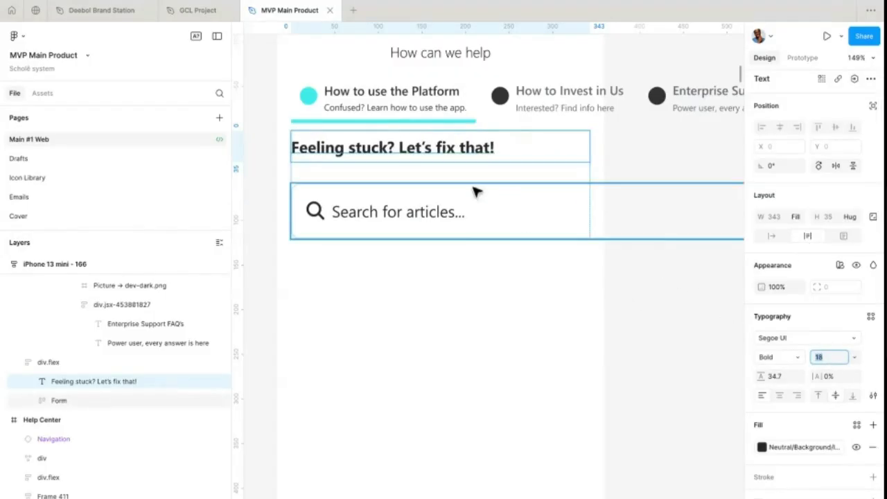
{"action": "left_click", "coordinate": [779, 376]}
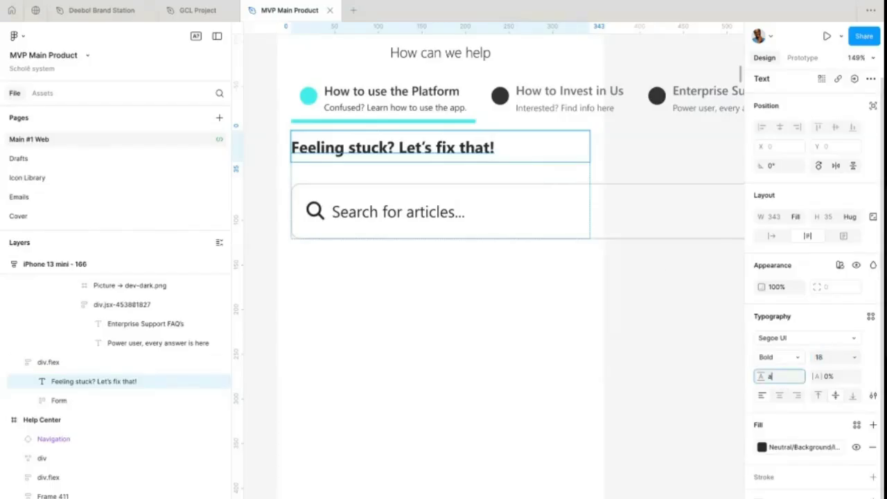
{"action": "key", "text": "Return"}
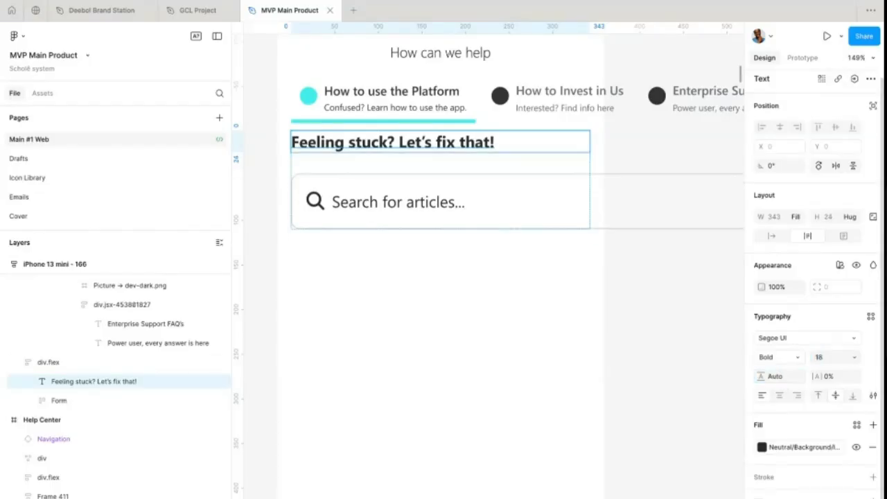
- Make the search form fill the section's width, and set the section's vertical gap between heading and form to 8
{"action": "left_click", "coordinate": [460, 170]}
{"action": "scroll", "coordinate": [460, 169], "scroll_direction": "down", "scroll_amount": 5}
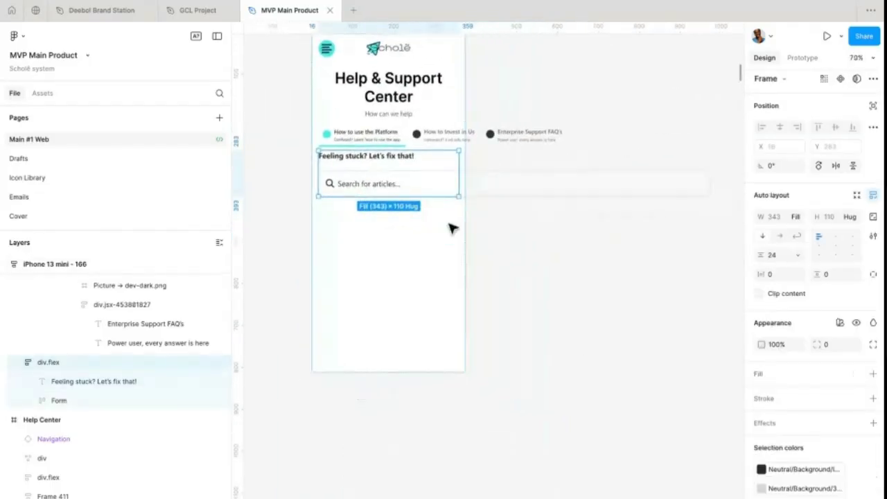
{"action": "left_click", "coordinate": [418, 184]}
{"action": "scroll", "coordinate": [360, 174], "scroll_direction": "up", "scroll_amount": 5}
{"action": "left_click", "coordinate": [395, 152]}
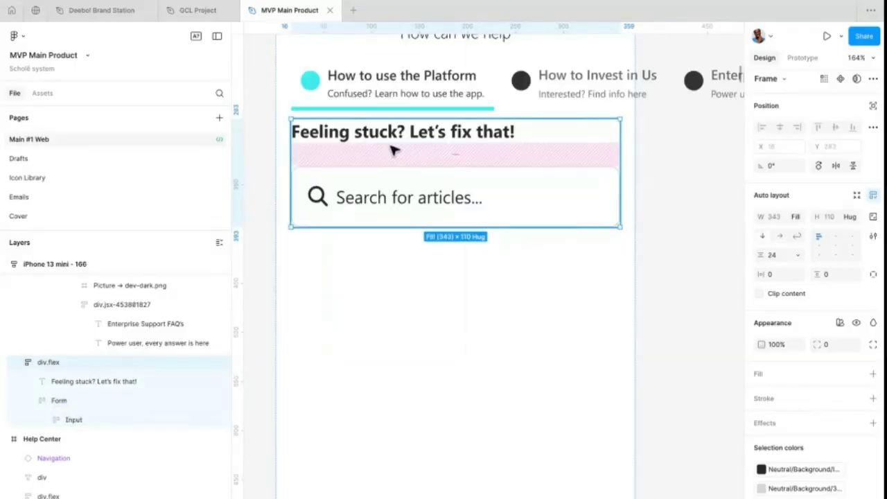
{"action": "left_click", "coordinate": [785, 257]}
{"action": "type", "text": "8"}
{"action": "key", "text": "Return"}
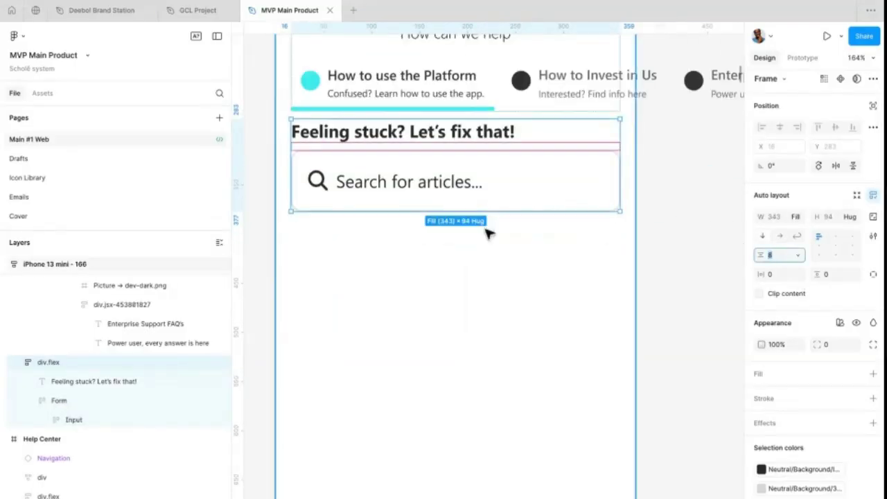
- Set the font size of the "Search for articles..." placeholder text to 14
{"action": "left_click", "coordinate": [406, 205]}
{"action": "double_click", "coordinate": [406, 184]}
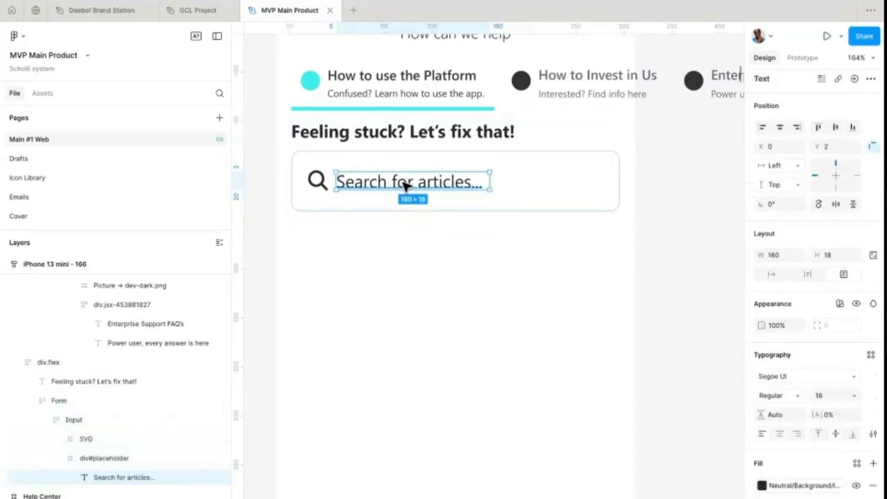
{"action": "left_click", "coordinate": [830, 395]}
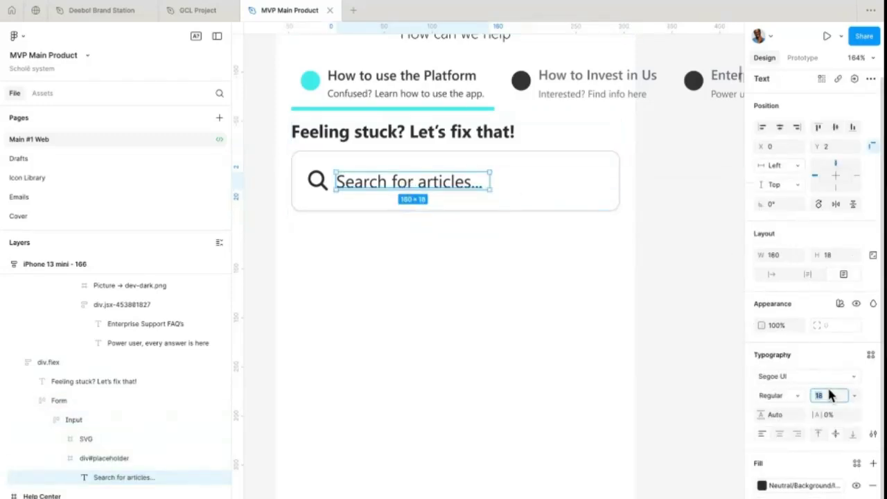
{"action": "type", "text": "14"}
{"action": "key", "text": "Return"}
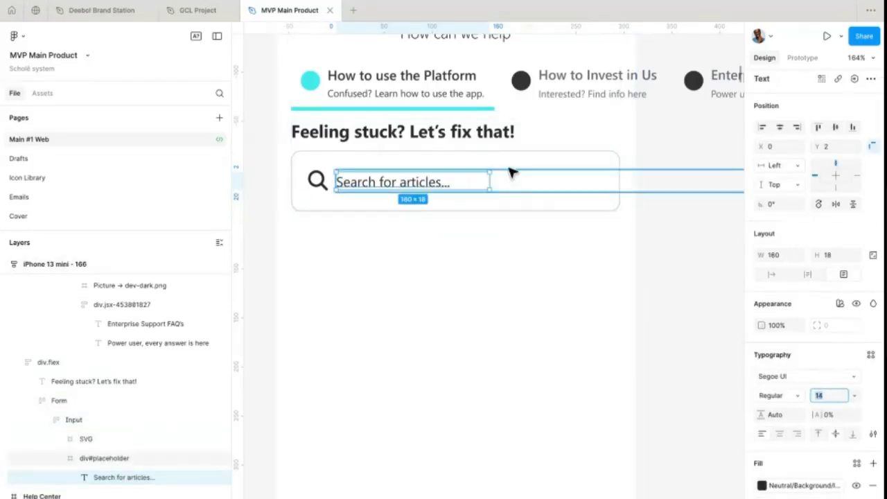
- Set the width of the placeholder text's frame inside the search input to fill container
{"action": "left_click", "coordinate": [511, 172]}
{"action": "left_click", "coordinate": [786, 219]}
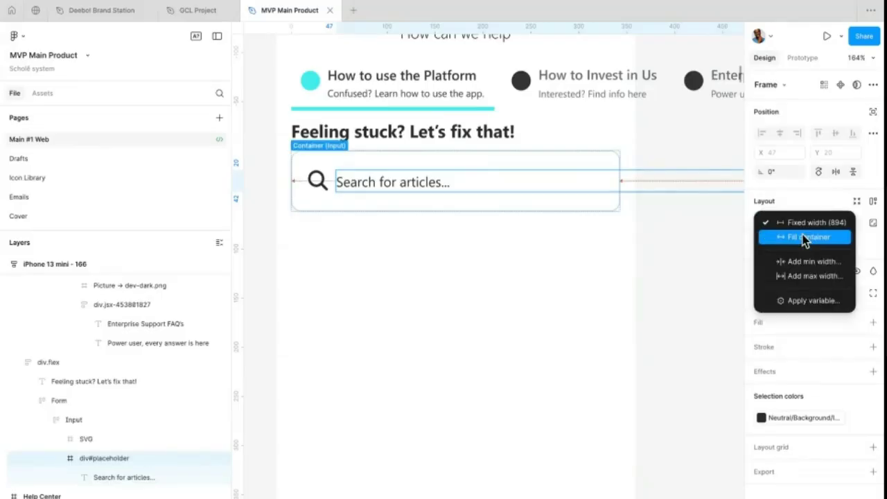
{"action": "left_click", "coordinate": [806, 237]}
- Set the vertical padding of the search form's Input frame to 12
{"action": "left_click", "coordinate": [385, 162]}
{"action": "left_click", "coordinate": [315, 179]}
{"action": "left_click", "coordinate": [317, 181]}
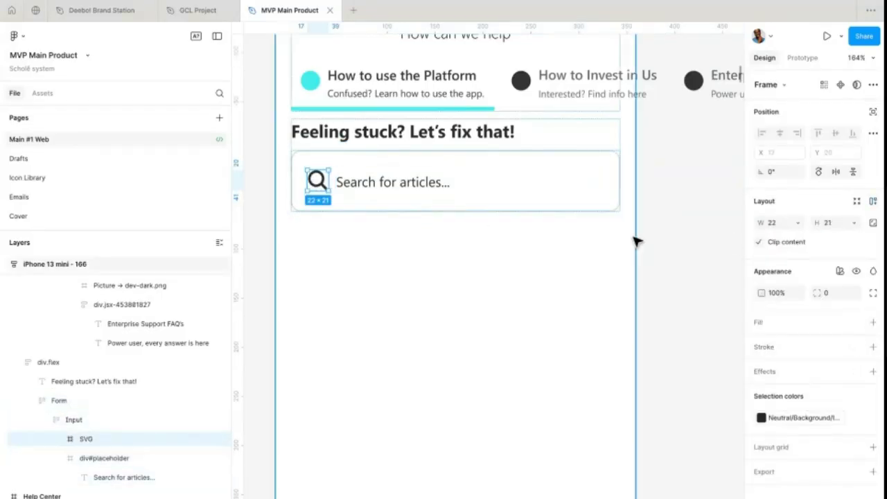
{"action": "left_click", "coordinate": [487, 160]}
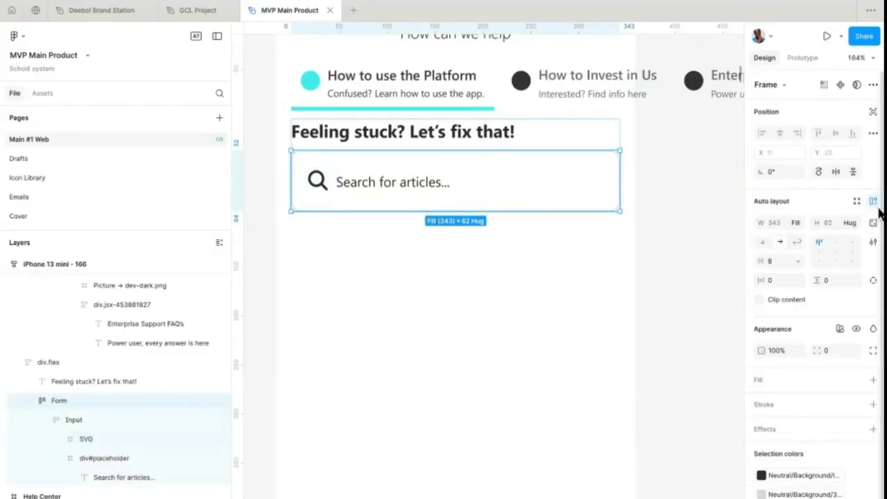
{"action": "left_click", "coordinate": [401, 186]}
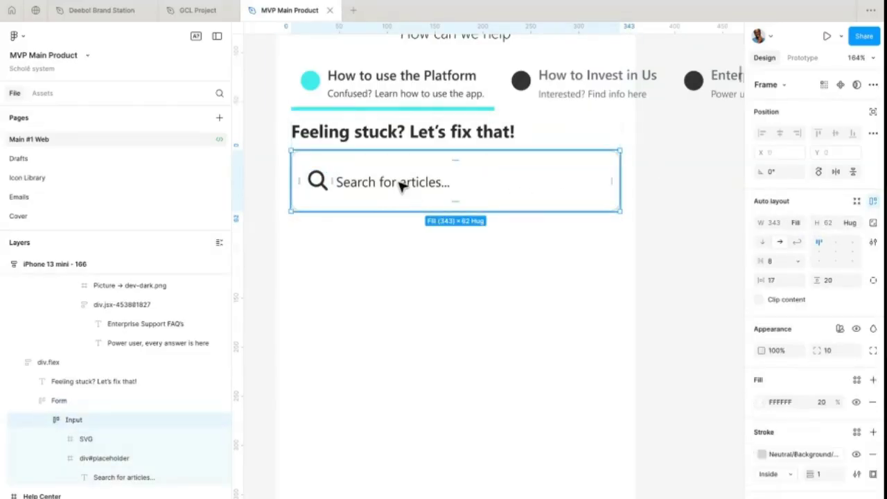
{"action": "left_click", "coordinate": [836, 280]}
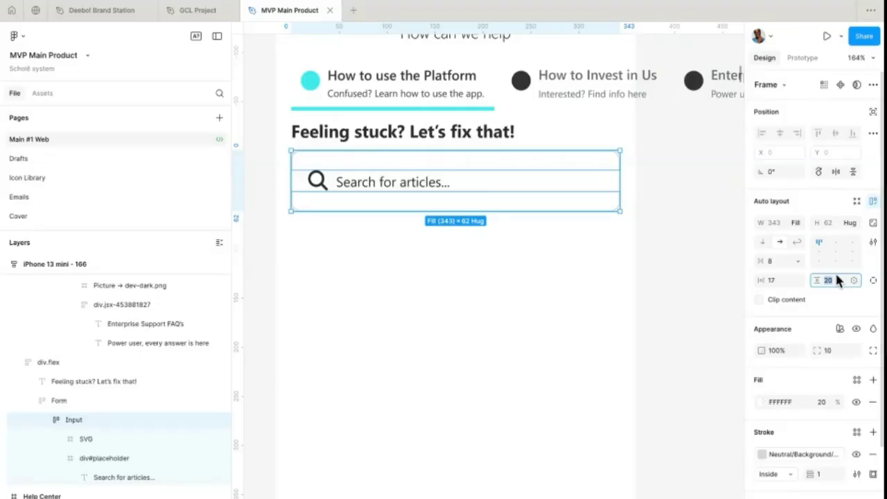
{"action": "type", "text": "12"}
{"action": "key", "text": "Return"}
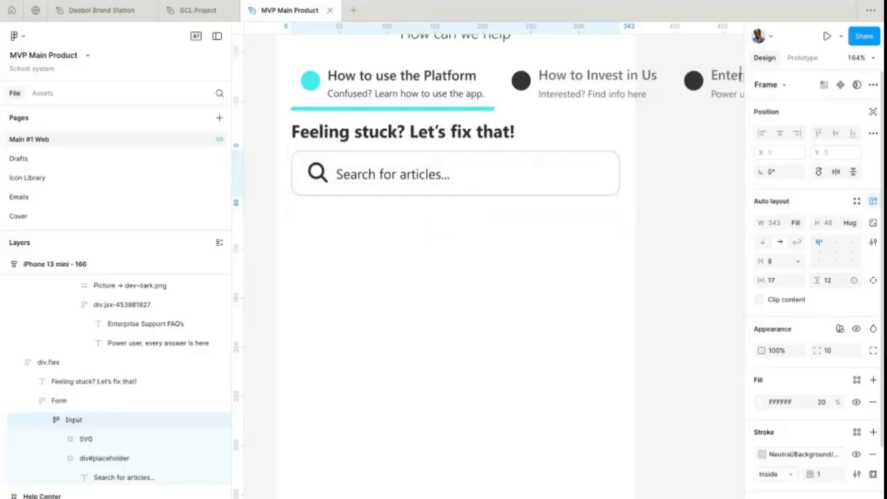
- Preview the iPhone 13 mini frame as a prototype to check the search section, and close the preview
{"action": "left_click", "coordinate": [533, 238]}
{"action": "scroll", "coordinate": [532, 152], "scroll_direction": "down", "scroll_amount": 10, "text": "ctrl"}
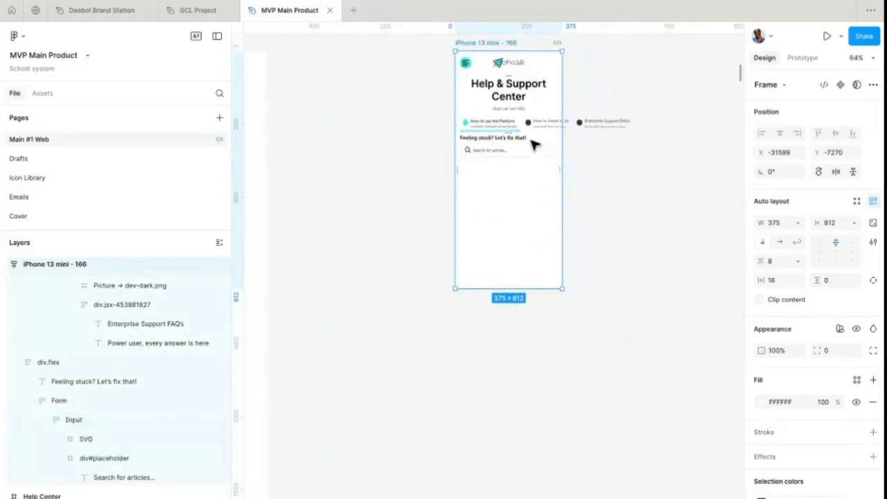
{"action": "key", "text": "shift+space"}
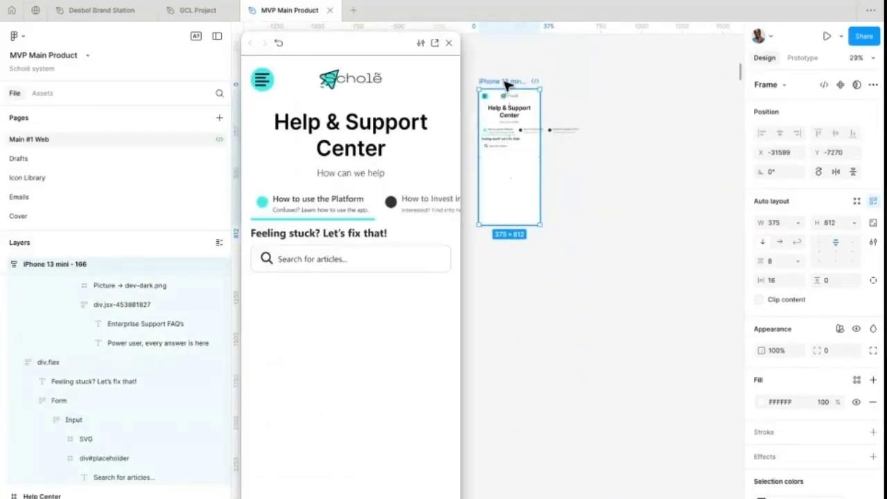
{"action": "scroll", "coordinate": [630, 180], "scroll_direction": "left", "scroll_amount": 6}
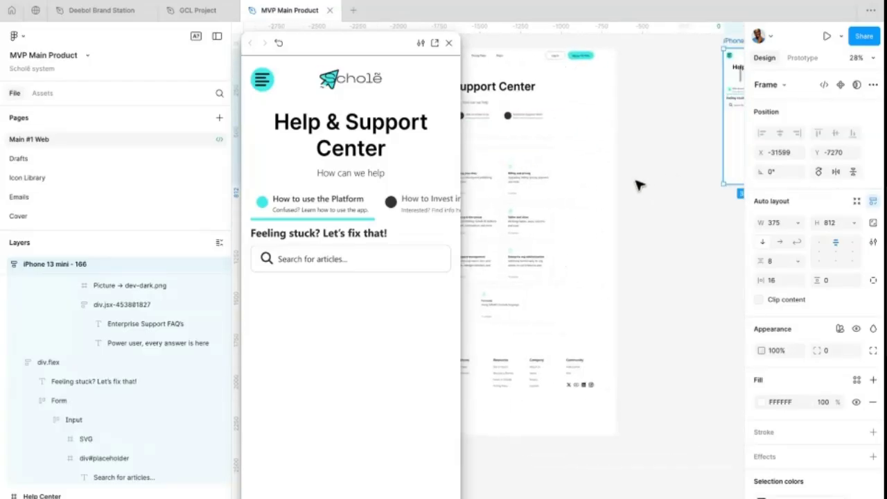
{"action": "left_click", "coordinate": [448, 43]}
- Copy the desktop page's article category card grid into the iPhone 13 mini frame below the search section and make it fill the container's width
{"action": "left_click", "coordinate": [531, 154]}
{"action": "scroll", "coordinate": [531, 154], "scroll_direction": "right", "scroll_amount": 5}
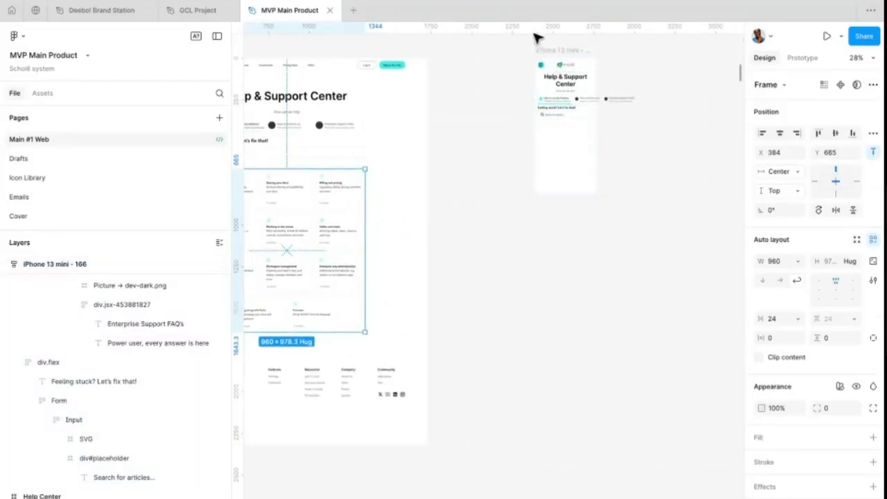
{"action": "left_click", "coordinate": [560, 154]}
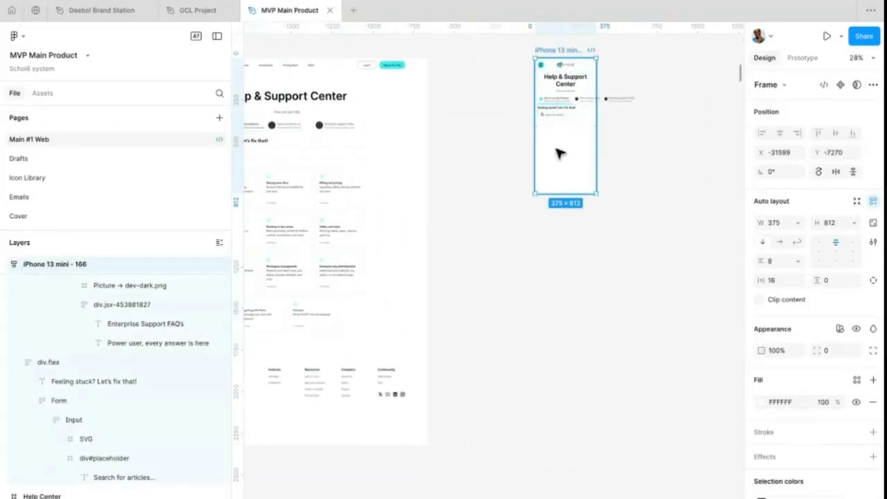
{"action": "key", "text": "ctrl+v"}
{"action": "scroll", "coordinate": [614, 133], "scroll_direction": "up", "scroll_amount": 5}
{"action": "scroll", "coordinate": [609, 138], "scroll_direction": "down", "scroll_amount": 2}
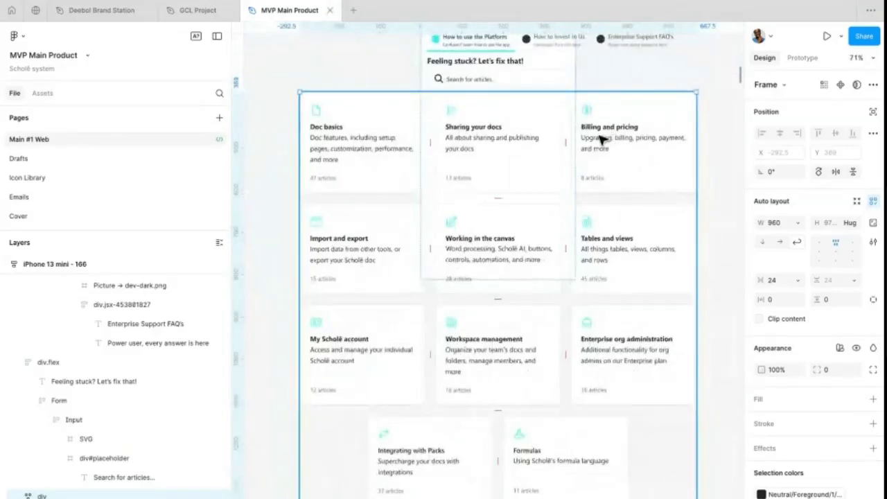
{"action": "left_click", "coordinate": [797, 223]}
{"action": "left_click", "coordinate": [804, 253]}
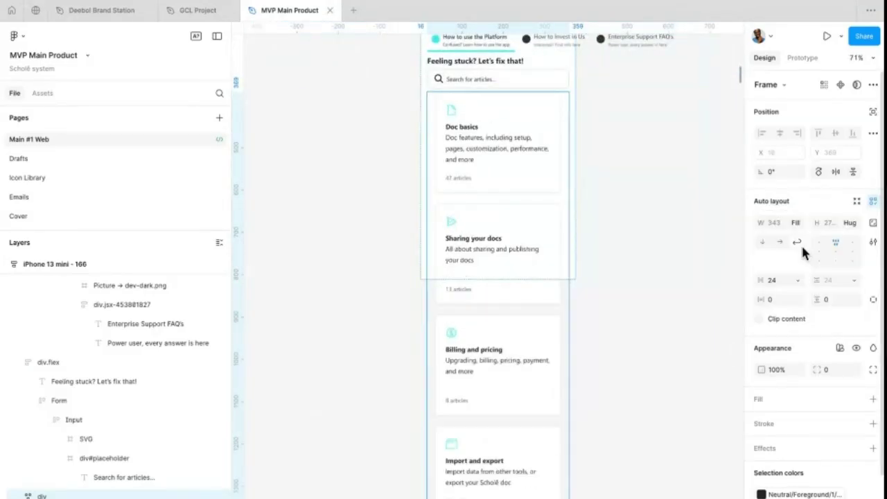
- Set the height of the iPhone 13 mini frame to hug contents
{"action": "scroll", "coordinate": [499, 228], "scroll_direction": "down", "scroll_amount": 5}
{"action": "key", "text": "Escape"}
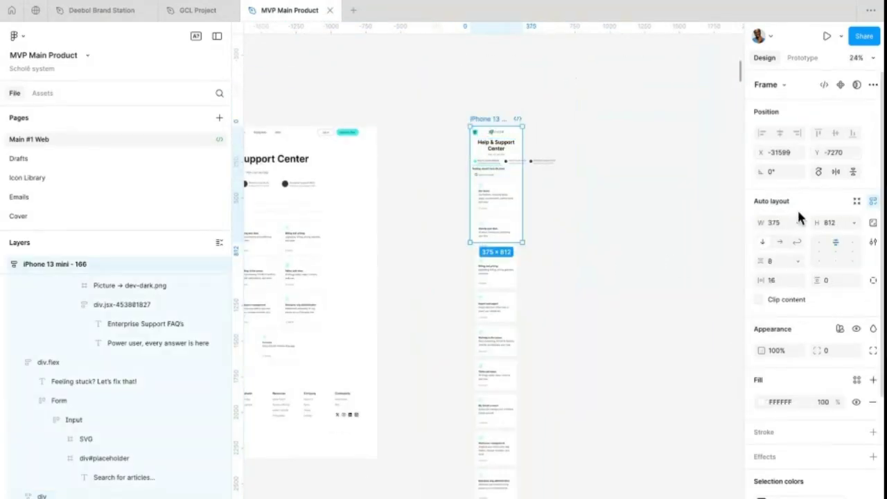
{"action": "left_click", "coordinate": [849, 222]}
{"action": "left_click", "coordinate": [844, 239]}
{"action": "scroll", "coordinate": [617, 320], "scroll_direction": "down", "scroll_amount": 3}
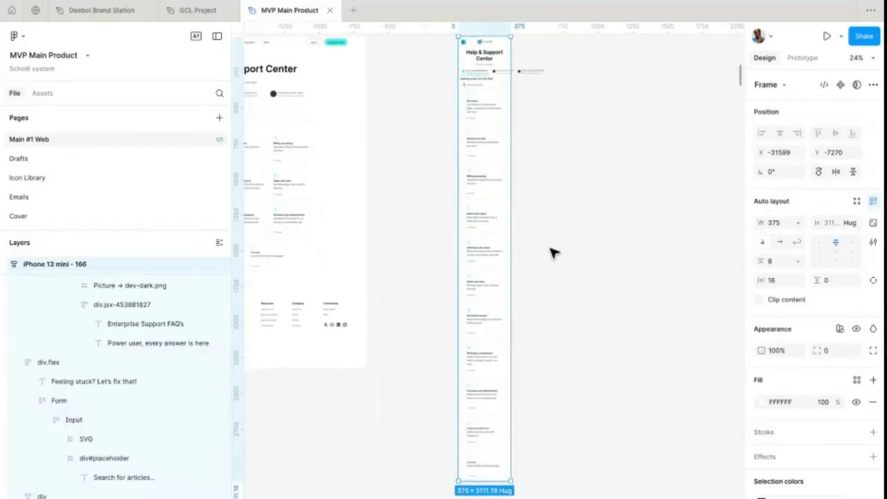
- Set the horizontal padding of all article cards in the iPhone 13 mini frame's grid to 12
{"action": "scroll", "coordinate": [518, 311], "scroll_direction": "down", "scroll_amount": 3}
{"action": "scroll", "coordinate": [498, 350], "scroll_direction": "up", "scroll_amount": 6}
{"action": "scroll", "coordinate": [414, 291], "scroll_direction": "up", "scroll_amount": 3}
{"action": "scroll", "coordinate": [416, 291], "scroll_direction": "down", "scroll_amount": 8}
{"action": "scroll", "coordinate": [463, 121], "scroll_direction": "up", "scroll_amount": 10}
{"action": "left_click", "coordinate": [466, 177]}
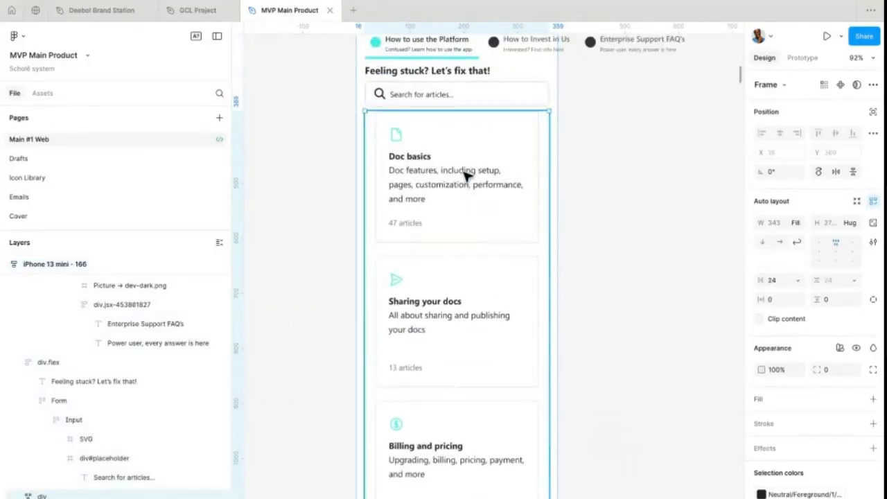
{"action": "key", "text": "Return"}
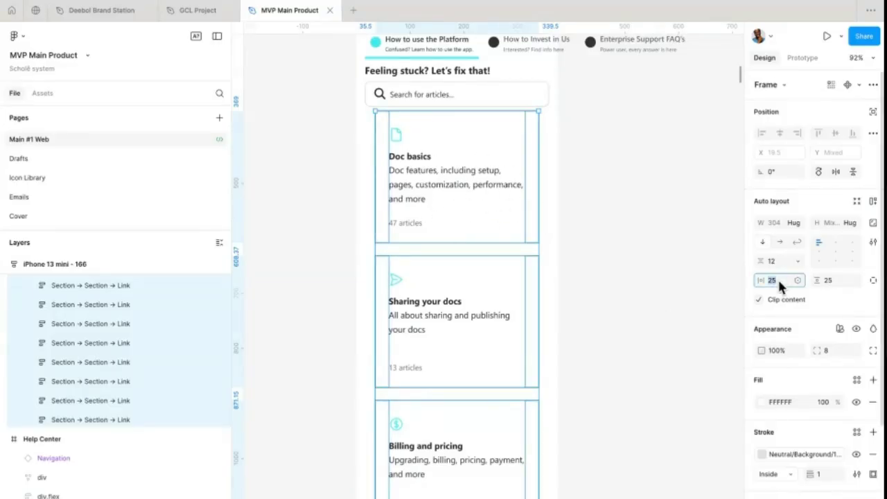
{"action": "type", "text": "12"}
{"action": "key", "text": "Return"}
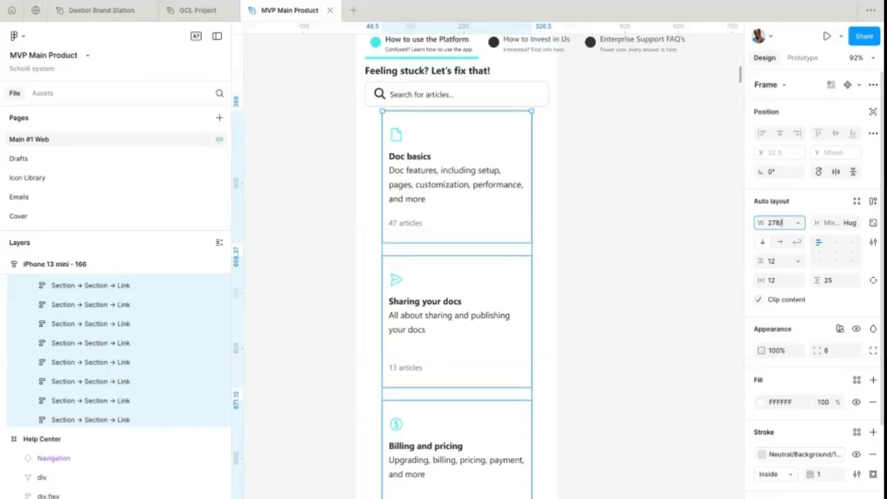
- Try a two-column grid by halving the card width to 278/2 and making the first six cards' text blocks fill their container
{"action": "key", "text": "Return"}
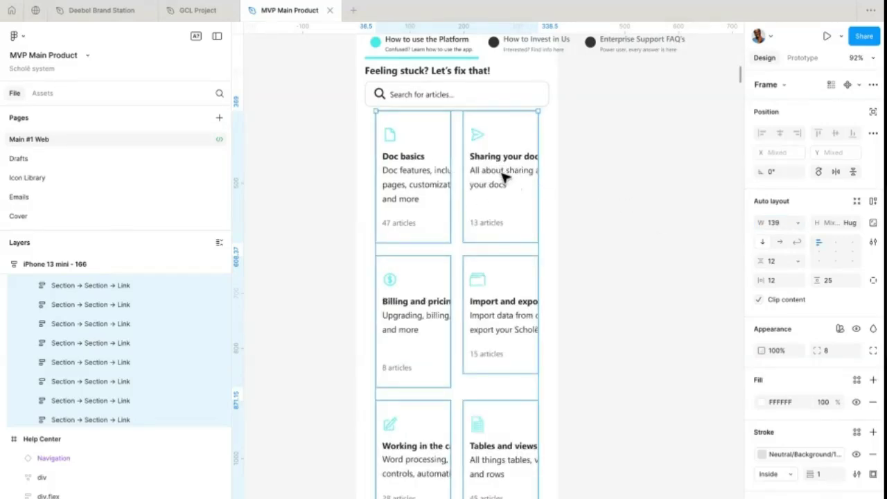
{"action": "double_click", "coordinate": [424, 186]}
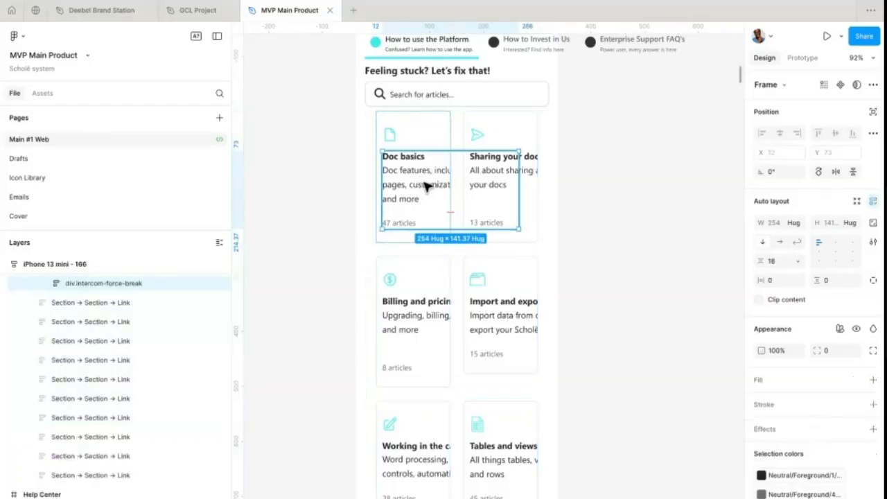
{"action": "left_click", "coordinate": [530, 169], "text": "shift"}
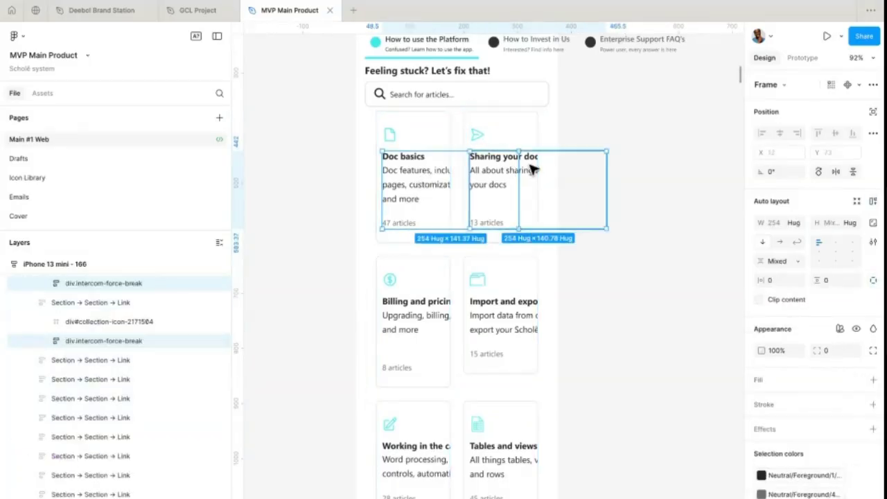
{"action": "left_click", "coordinate": [433, 316], "text": "shift"}
{"action": "left_click", "coordinate": [530, 317], "text": "shift"}
{"action": "scroll", "coordinate": [531, 316], "scroll_direction": "down", "scroll_amount": 3}
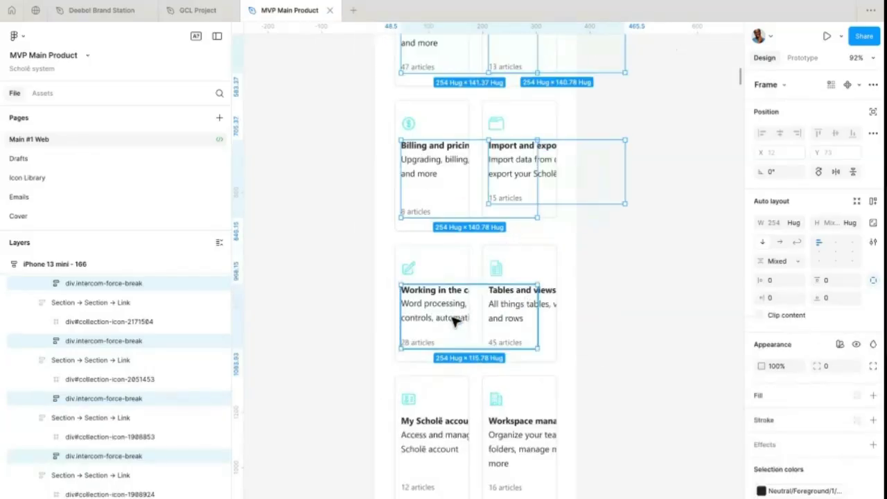
{"action": "left_click", "coordinate": [795, 222]}
{"action": "left_click", "coordinate": [808, 239]}
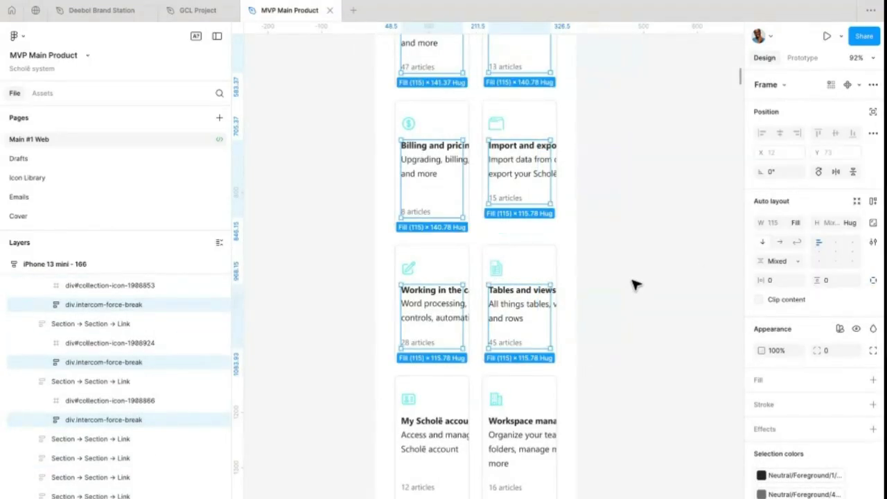
- Try to make the frames nested in those text blocks fill the width, checking the Working in the canvas and Tables and views cards
{"action": "key", "text": "Return"}
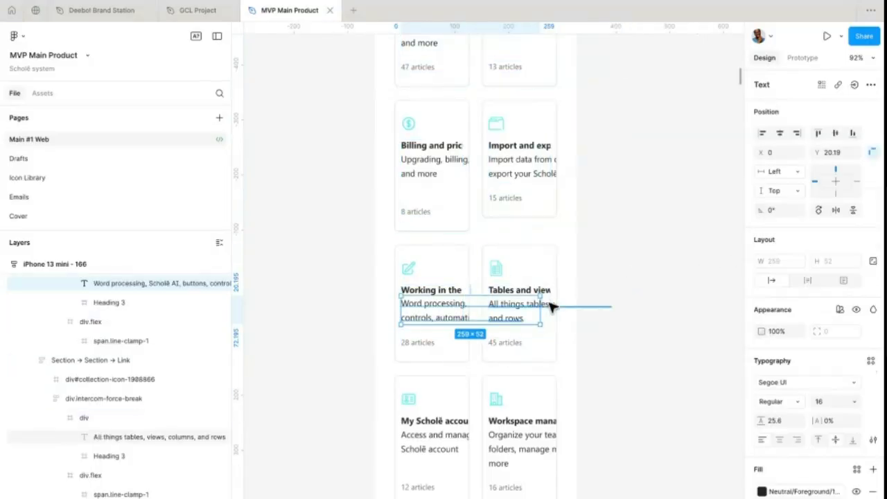
{"action": "left_click", "coordinate": [543, 309]}
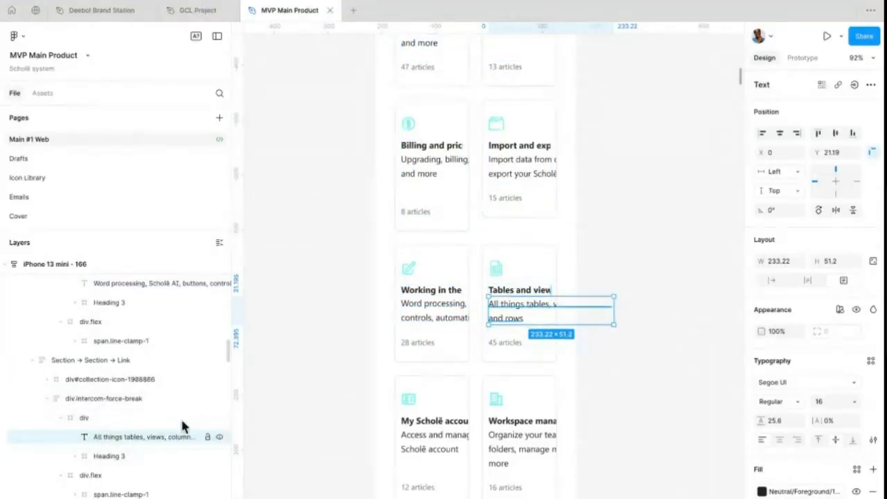
{"action": "left_click", "coordinate": [111, 419]}
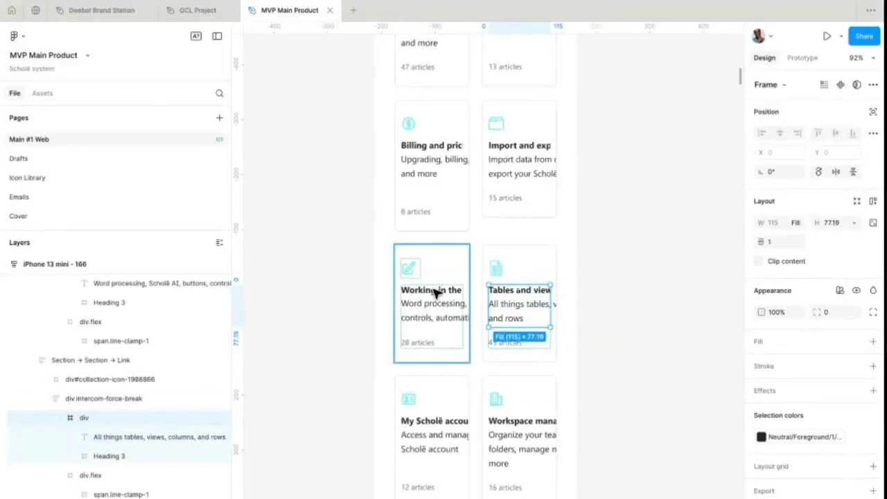
{"action": "scroll", "coordinate": [438, 291], "scroll_direction": "down", "scroll_amount": 3}
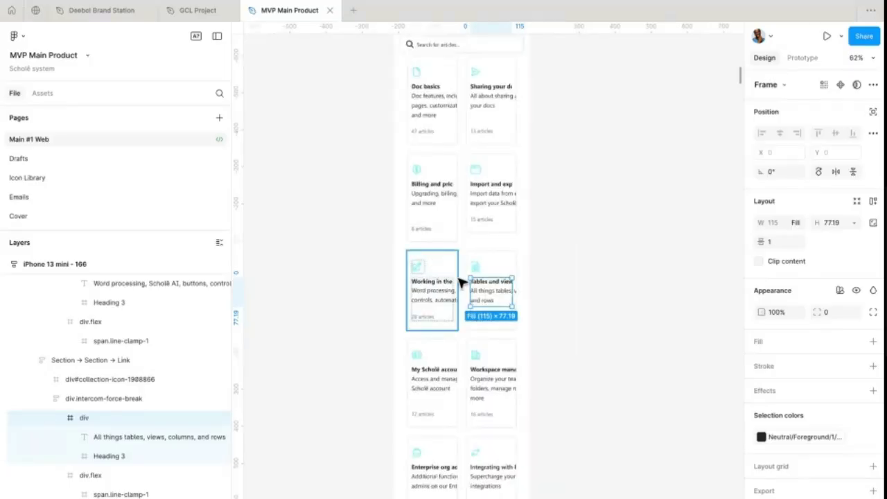
{"action": "scroll", "coordinate": [459, 282], "scroll_direction": "up", "scroll_amount": 3}
{"action": "left_click", "coordinate": [441, 300], "text": "ctrl"}
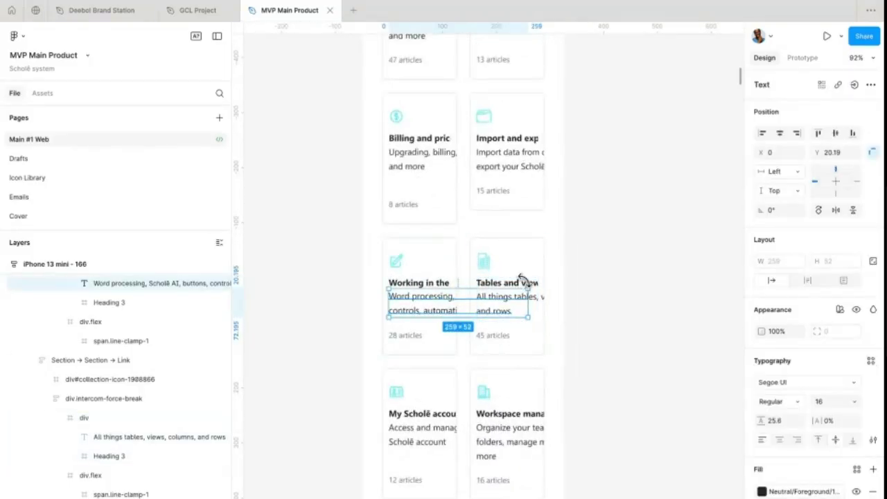
{"action": "left_click", "coordinate": [528, 281]}
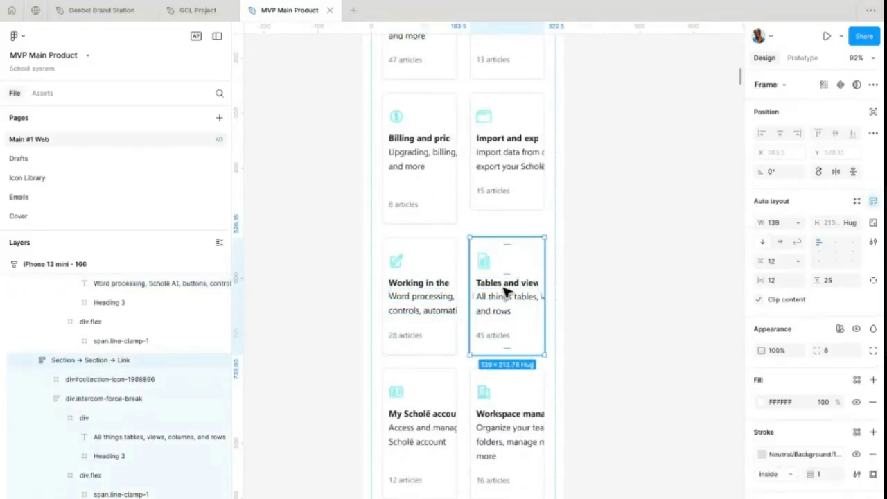
- Undo the two-column card width and the fill-width changes inside the cards
{"action": "scroll", "coordinate": [504, 291], "scroll_direction": "down", "scroll_amount": 5}
{"action": "key", "text": "ctrl+z"}
{"action": "key", "text": "ctrl+z"}
{"action": "key", "text": "ctrl+z"}
{"action": "key", "text": "ctrl+z"}
{"action": "key", "text": "ctrl+z"}
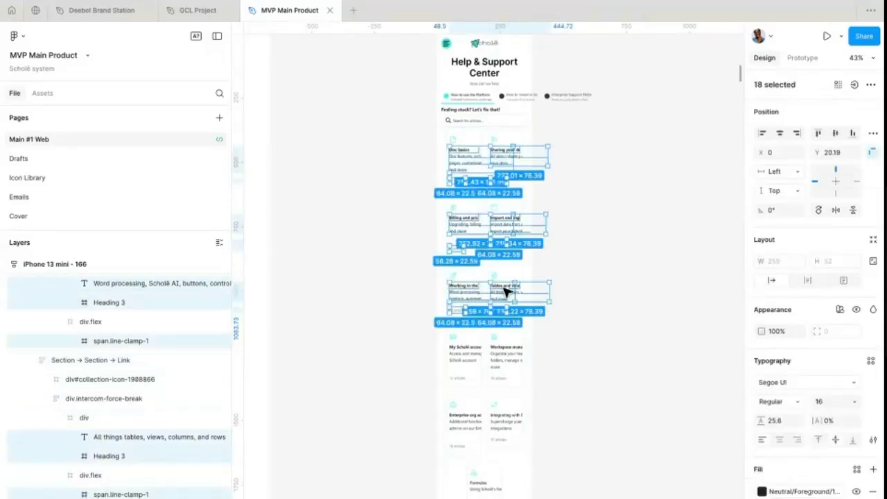
{"action": "key", "text": "ctrl+z"}
{"action": "key", "text": "ctrl+z"}
{"action": "key", "text": "ctrl+z"}
{"action": "key", "text": "ctrl+z"}
{"action": "key", "text": "ctrl+z"}
{"action": "key", "text": "ctrl+z"}
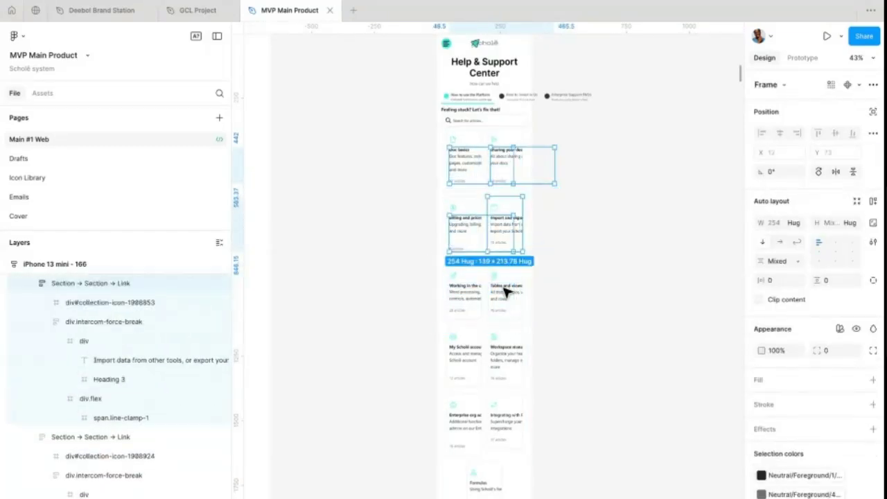
{"action": "key", "text": "ctrl+z"}
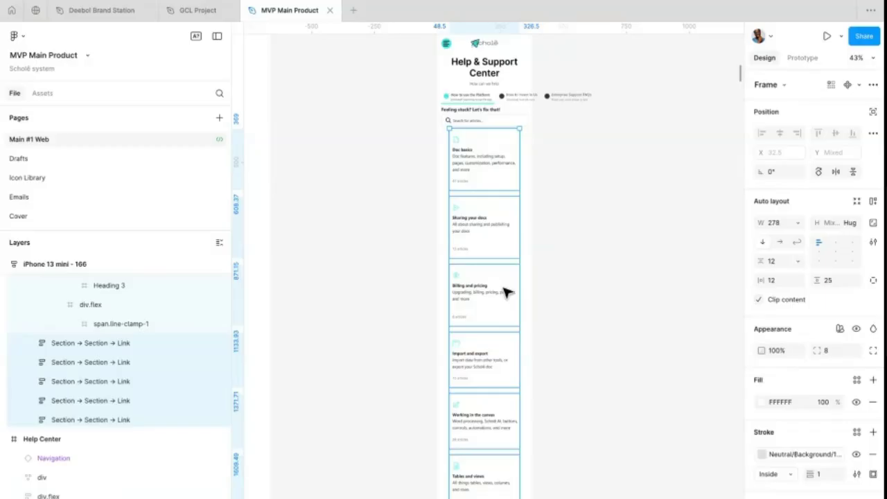
{"action": "key", "text": "ctrl+z"}
{"action": "key", "text": "ctrl+z"}
{"action": "key", "text": "ctrl+z"}
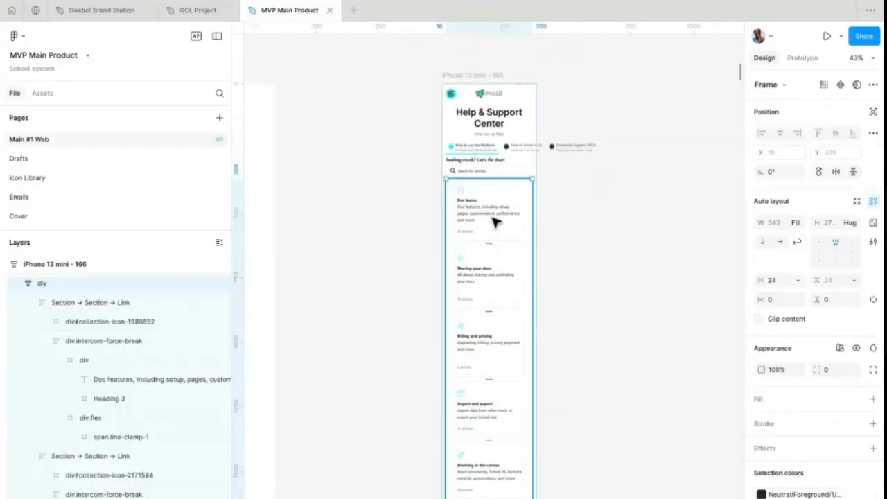
- Switch the card grid's auto layout to a vertical flow and make all its cards fill the container's width
{"action": "scroll", "coordinate": [494, 222], "scroll_direction": "up", "scroll_amount": 5}
{"action": "left_click", "coordinate": [493, 206]}
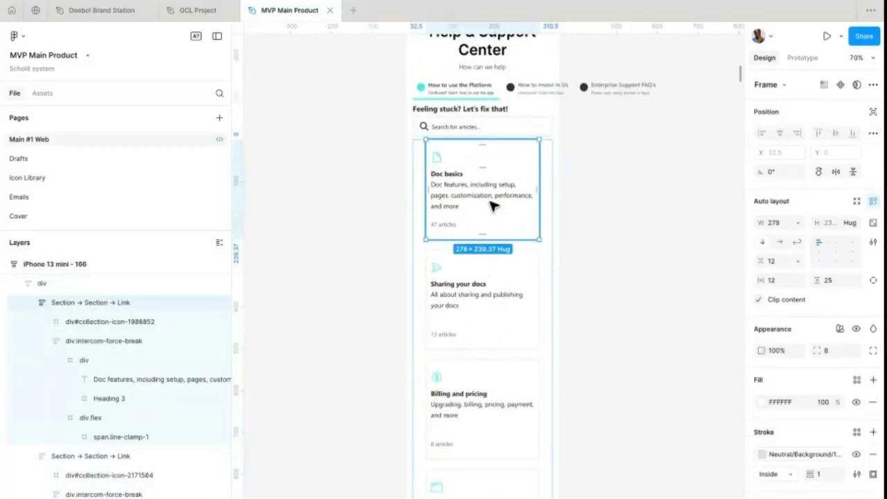
{"action": "scroll", "coordinate": [481, 213], "scroll_direction": "down", "scroll_amount": 4}
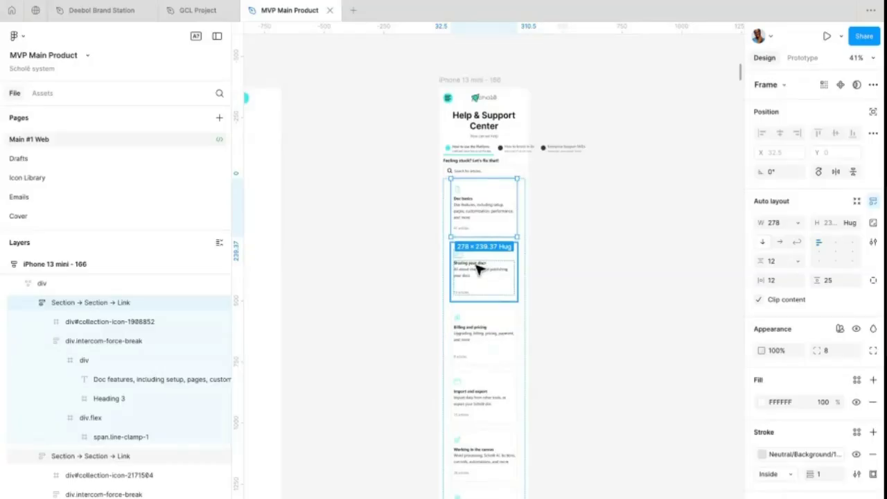
{"action": "left_click", "coordinate": [448, 228]}
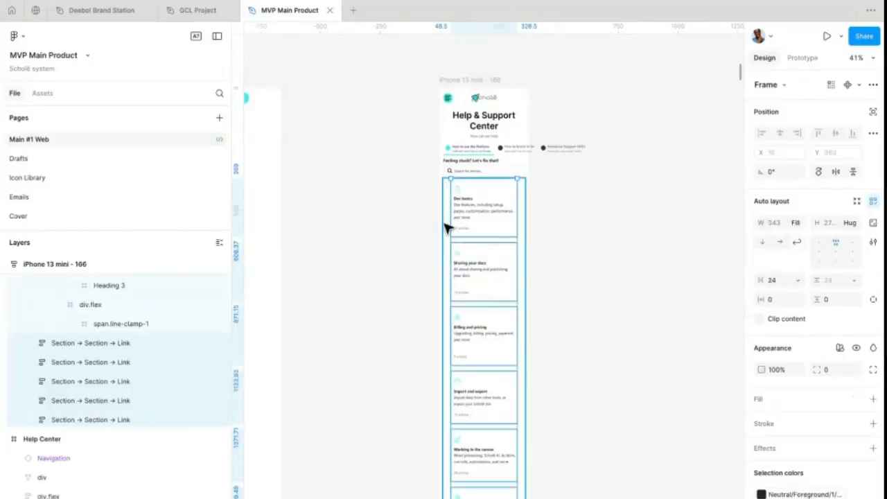
{"action": "left_click", "coordinate": [798, 223]}
{"action": "left_click", "coordinate": [798, 253]}
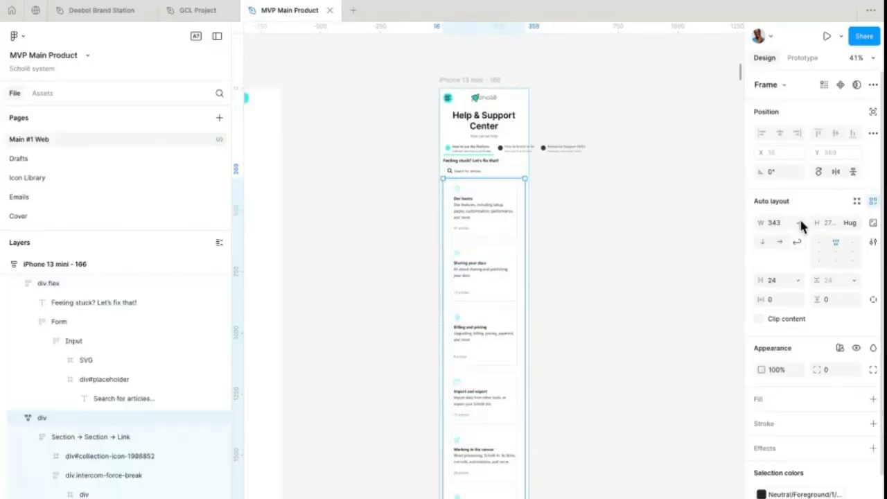
{"action": "left_click", "coordinate": [763, 243]}
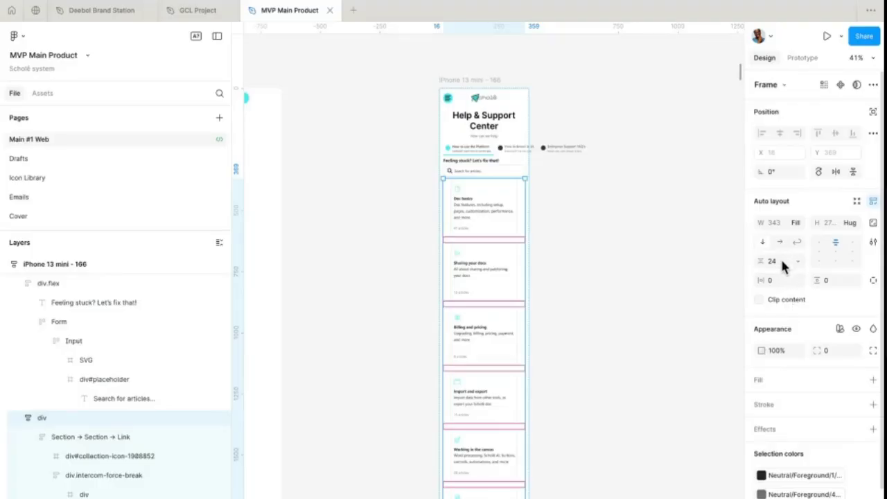
{"action": "key", "text": "Return"}
{"action": "left_click", "coordinate": [797, 223]}
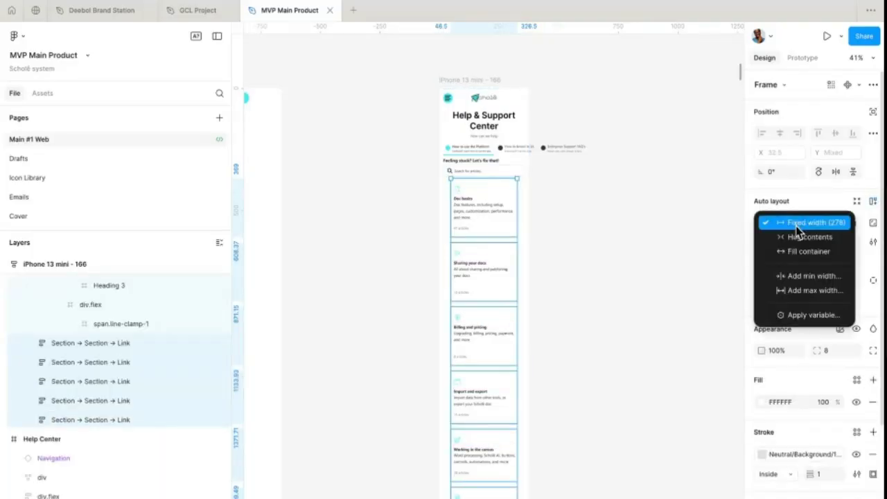
{"action": "left_click", "coordinate": [798, 253]}
{"action": "key", "text": "Escape"}
- Preview the iPhone 13 mini frame as a prototype and check the full list of article cards and the support options
{"action": "key", "text": "shift+space"}
{"action": "scroll", "coordinate": [412, 329], "scroll_direction": "down", "scroll_amount": 2}
{"action": "scroll", "coordinate": [335, 244], "scroll_direction": "down", "scroll_amount": 10}
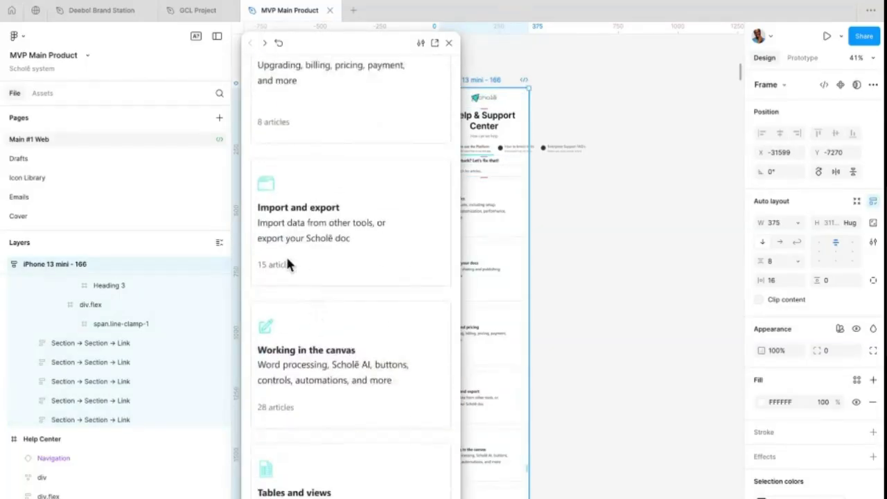
{"action": "scroll", "coordinate": [317, 238], "scroll_direction": "down", "scroll_amount": 8}
{"action": "scroll", "coordinate": [318, 238], "scroll_direction": "up", "scroll_amount": 15}
{"action": "scroll", "coordinate": [317, 238], "scroll_direction": "up", "scroll_amount": 5}
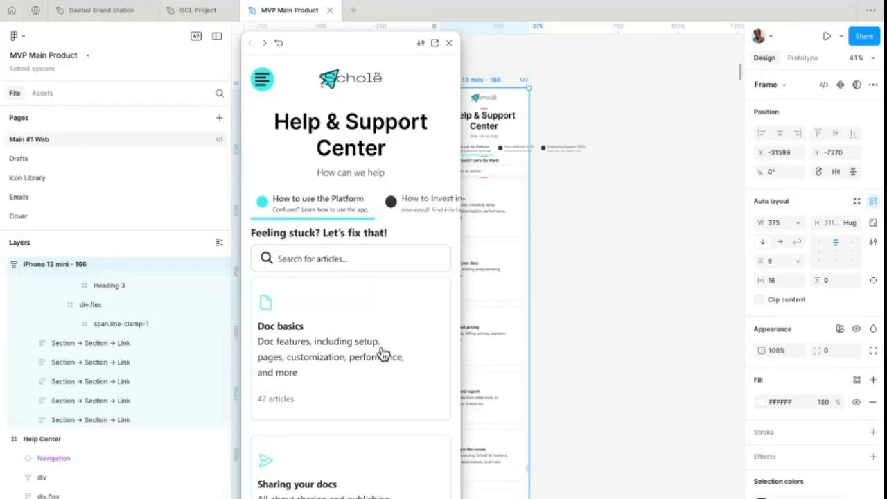
{"action": "scroll", "coordinate": [535, 220], "scroll_direction": "left", "scroll_amount": 2}
{"action": "scroll", "coordinate": [535, 220], "scroll_direction": "down", "scroll_amount": 1}
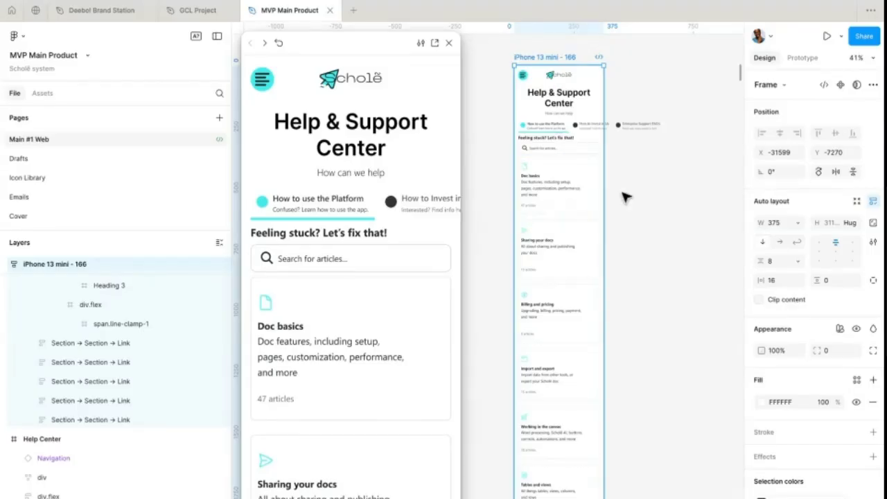
- Try a vertical gap of 40 between the iPhone 13 mini frame's sections and reduce it to 16
{"action": "scroll", "coordinate": [572, 149], "scroll_direction": "up", "scroll_amount": 5}
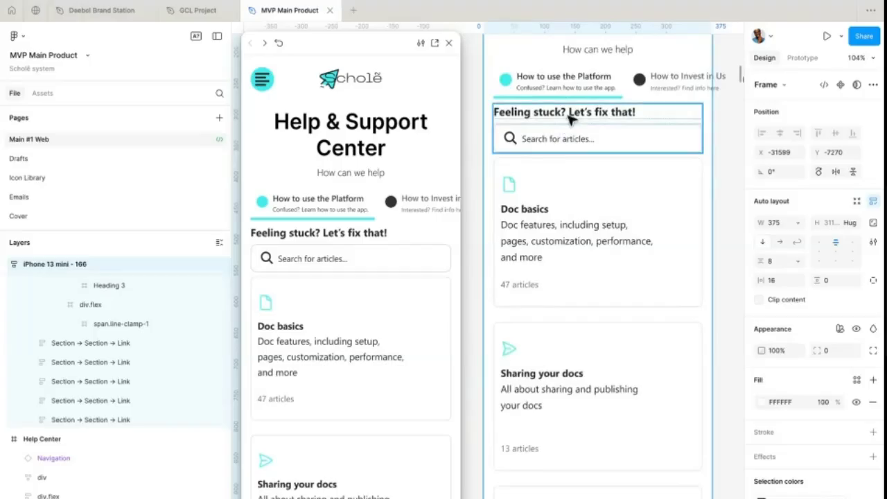
{"action": "scroll", "coordinate": [614, 89], "scroll_direction": "down", "scroll_amount": 5}
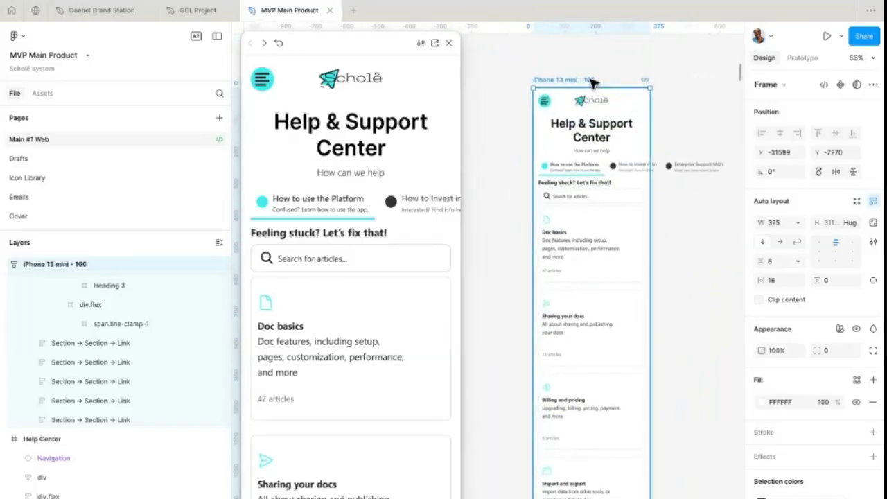
{"action": "left_click", "coordinate": [777, 260]}
{"action": "type", "text": "40"}
{"action": "key", "text": "Return"}
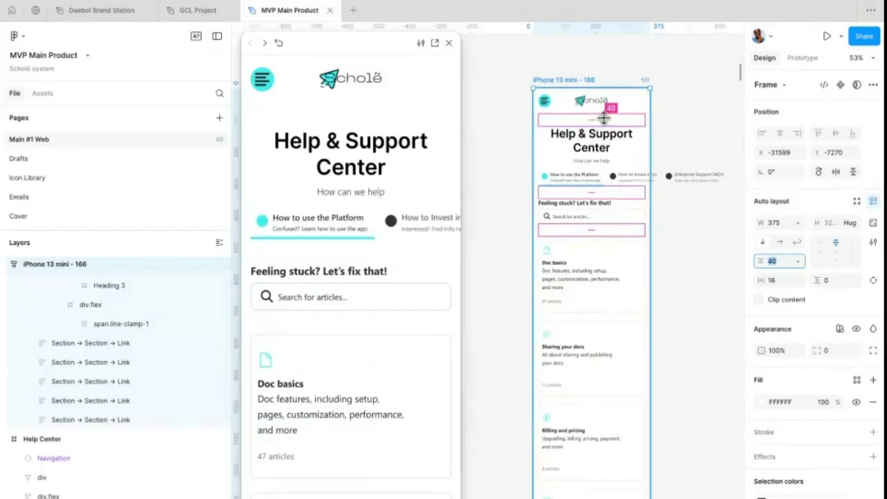
{"action": "key", "text": "Down"}
{"action": "key", "text": "Down"}
{"action": "key", "text": "Down"}
{"action": "key", "text": "Down"}
{"action": "key", "text": "Down"}
{"action": "key", "text": "Down"}
{"action": "key", "text": "Down"}
{"action": "key", "text": "Down"}
{"action": "key", "text": "Down"}
{"action": "key", "text": "Down"}
{"action": "key", "text": "Down"}
{"action": "key", "text": "Down"}
{"action": "key", "text": "Down"}
{"action": "key", "text": "Down"}
{"action": "key", "text": "Down"}
{"action": "key", "text": "Down"}
{"action": "key", "text": "Down"}
{"action": "key", "text": "Down"}
{"action": "key", "text": "Down"}
{"action": "key", "text": "Down"}
{"action": "key", "text": "Down"}
{"action": "key", "text": "Down"}
{"action": "key", "text": "Down"}
{"action": "key", "text": "Down"}
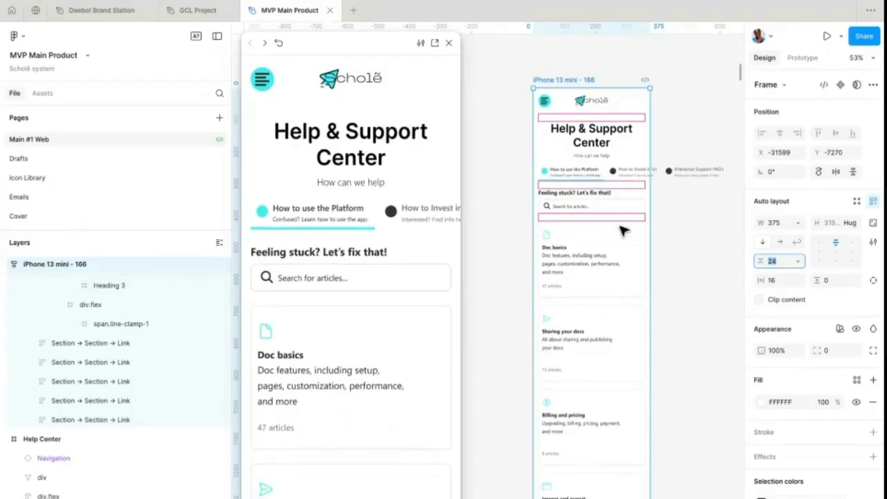
- Wrap the search section and the article card grid together in one auto layout frame
{"action": "left_click", "coordinate": [593, 172]}
{"action": "left_click", "coordinate": [589, 197]}
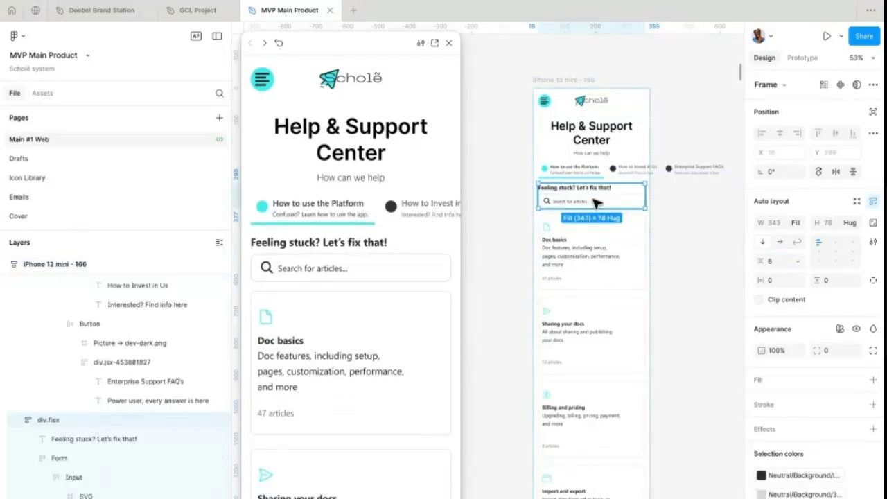
{"action": "left_click", "coordinate": [590, 268], "text": "shift"}
{"action": "key", "text": "shift+a"}
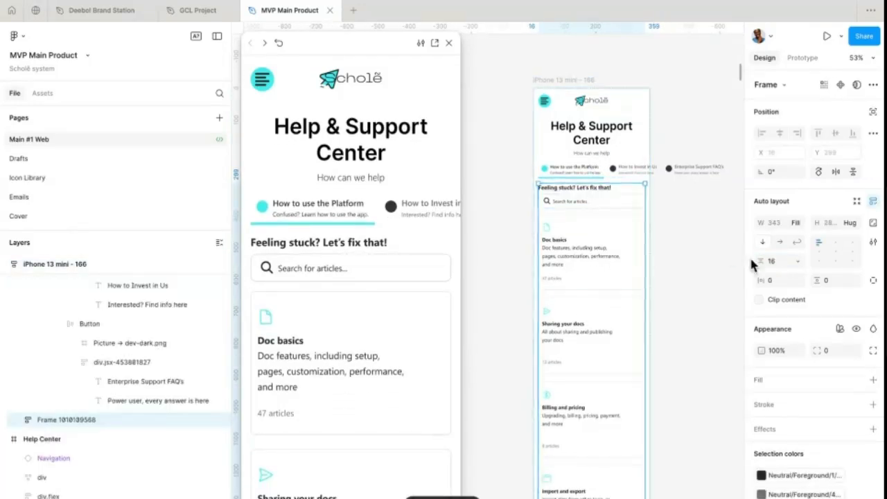
- Give the wrapper frame around the search section and cards individual paddings, trying 16 and settling on 24 for the top
{"action": "left_click", "coordinate": [873, 280]}
{"action": "left_click", "coordinate": [834, 278]}
{"action": "type", "text": "16"}
{"action": "key", "text": "Return"}
{"action": "type", "text": "24"}
{"action": "key", "text": "Return"}
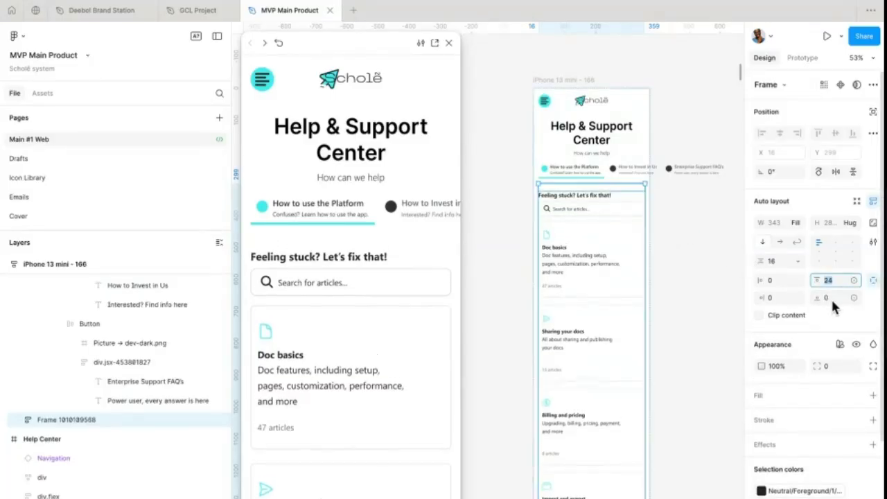
- Set the wrapper frame's vertical gap between the search section and the article cards to 40
{"action": "left_click", "coordinate": [781, 263]}
{"action": "type", "text": "40"}
{"action": "key", "text": "Return"}
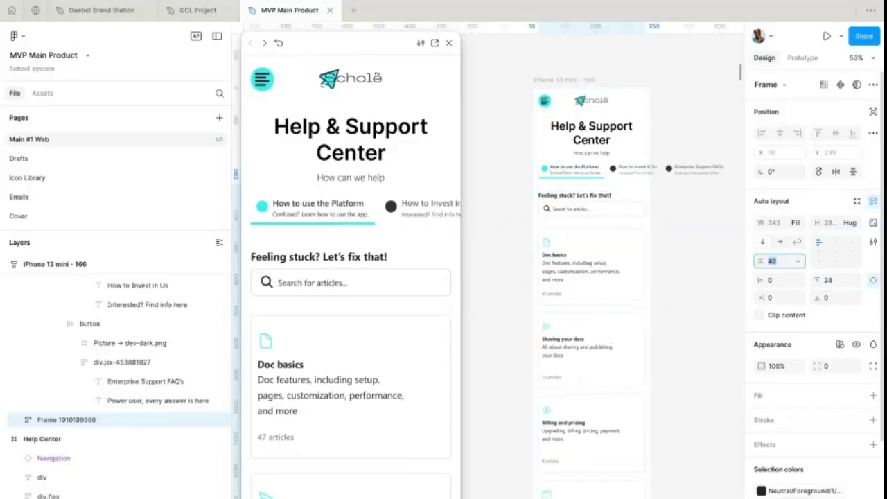
- Check the mobile Help Center page in the prototype preview by scrolling through it and opening its navigation menu, and close the preview
{"action": "left_click", "coordinate": [481, 245]}
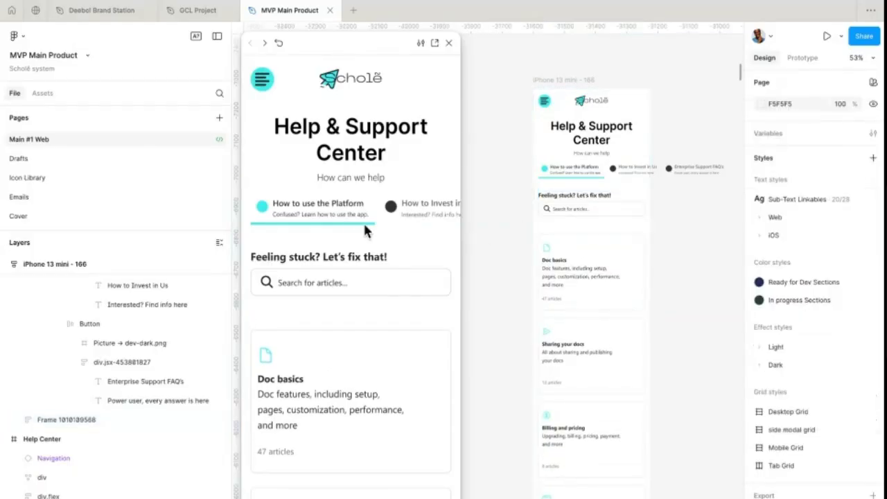
{"action": "scroll", "coordinate": [365, 230], "scroll_direction": "down", "scroll_amount": 15}
{"action": "scroll", "coordinate": [365, 231], "scroll_direction": "up", "scroll_amount": 13}
{"action": "scroll", "coordinate": [366, 229], "scroll_direction": "down", "scroll_amount": 10}
{"action": "scroll", "coordinate": [365, 225], "scroll_direction": "up", "scroll_amount": 10}
{"action": "scroll", "coordinate": [366, 223], "scroll_direction": "down", "scroll_amount": 5}
{"action": "scroll", "coordinate": [363, 220], "scroll_direction": "up", "scroll_amount": 10}
{"action": "scroll", "coordinate": [362, 208], "scroll_direction": "down", "scroll_amount": 7}
{"action": "scroll", "coordinate": [407, 182], "scroll_direction": "up", "scroll_amount": 1}
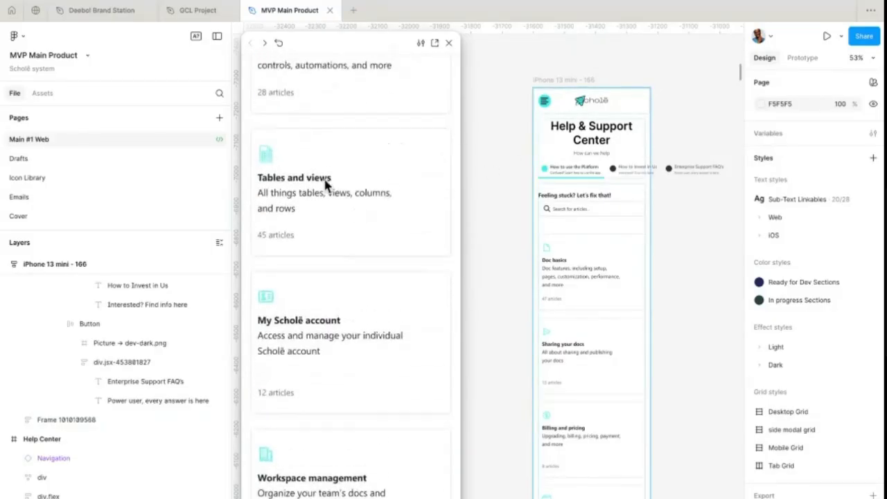
{"action": "scroll", "coordinate": [324, 146], "scroll_direction": "up", "scroll_amount": 10}
{"action": "left_click", "coordinate": [263, 83]}
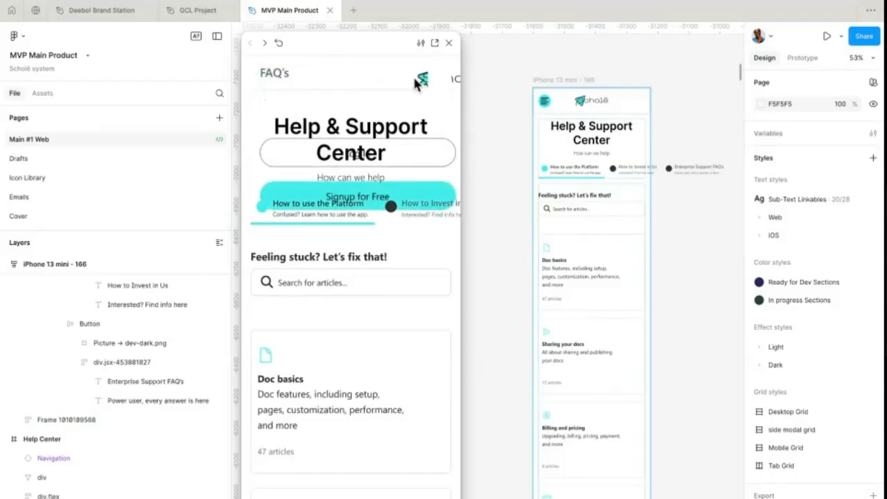
{"action": "left_click", "coordinate": [448, 43]}
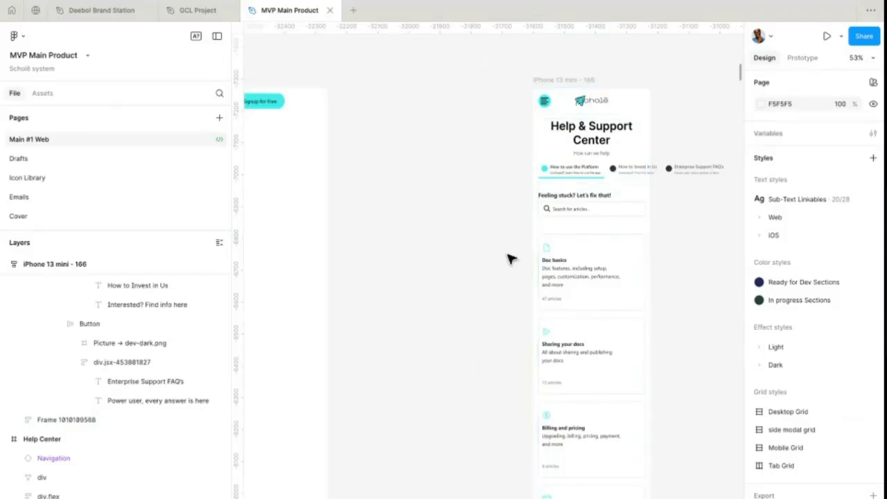
- Preview the mobile Home Page frame, close its open navigation menu and scroll through the page to compare its behavior
{"action": "scroll", "coordinate": [508, 256], "scroll_direction": "down", "scroll_amount": 15}
{"action": "scroll", "coordinate": [358, 261], "scroll_direction": "up", "scroll_amount": 12}
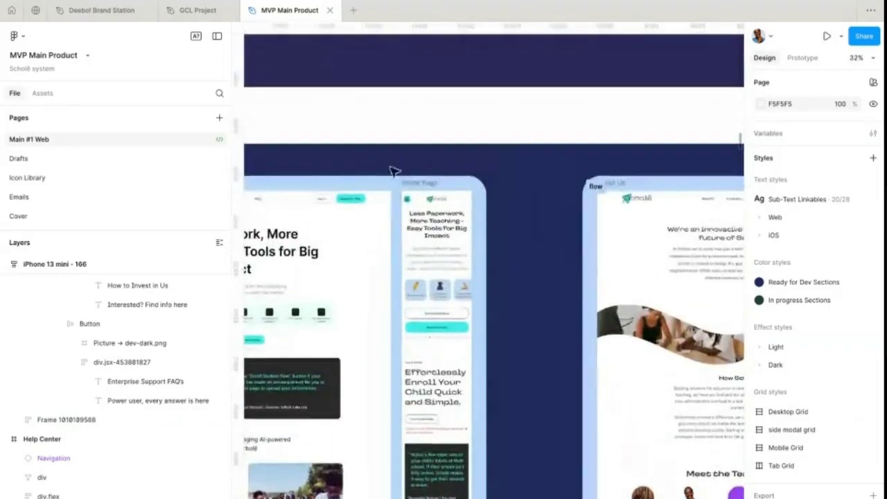
{"action": "left_click", "coordinate": [421, 182]}
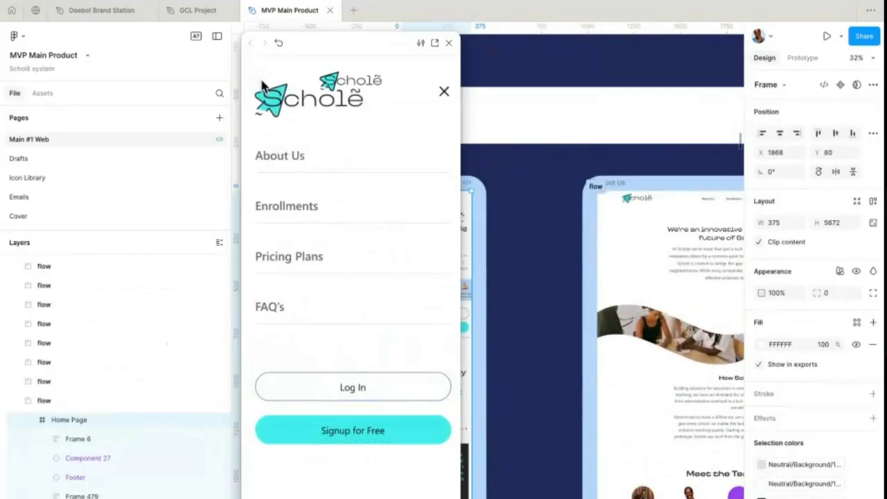
{"action": "left_click", "coordinate": [444, 90]}
{"action": "scroll", "coordinate": [550, 214], "scroll_direction": "down", "scroll_amount": 12}
{"action": "scroll", "coordinate": [452, 48], "scroll_direction": "down", "scroll_amount": 1}
{"action": "left_click", "coordinate": [448, 42]}
- Return to the Help Center designs and select the wrapper frame around the search section and article cards
{"action": "scroll", "coordinate": [465, 161], "scroll_direction": "down", "scroll_amount": 2}
{"action": "scroll", "coordinate": [465, 161], "scroll_direction": "right", "scroll_amount": 1}
{"action": "scroll", "coordinate": [467, 161], "scroll_direction": "left", "scroll_amount": 4}
{"action": "scroll", "coordinate": [469, 162], "scroll_direction": "up", "scroll_amount": 4}
{"action": "scroll", "coordinate": [426, 174], "scroll_direction": "up", "scroll_amount": 10}
{"action": "left_click", "coordinate": [632, 174]}
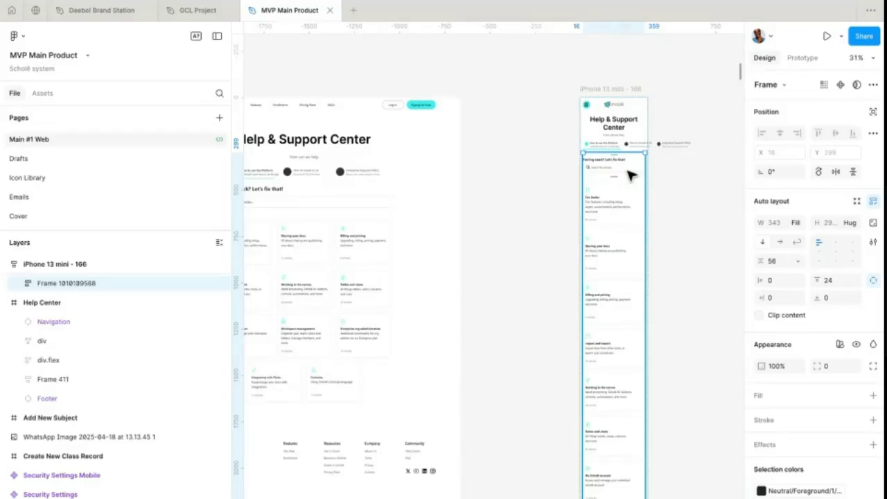
- Inspect the nested layers of the desktop Help Center's Doc basics card, from its heading to the article count text
{"action": "scroll", "coordinate": [396, 234], "scroll_direction": "left", "scroll_amount": 3}
{"action": "scroll", "coordinate": [396, 234], "scroll_direction": "down", "scroll_amount": 2}
{"action": "scroll", "coordinate": [339, 220], "scroll_direction": "up", "scroll_amount": 10}
{"action": "left_click", "coordinate": [360, 198], "text": "ctrl"}
{"action": "scroll", "coordinate": [360, 197], "scroll_direction": "left", "scroll_amount": 2}
{"action": "scroll", "coordinate": [80, 421], "scroll_direction": "down", "scroll_amount": 2}
{"action": "left_click", "coordinate": [97, 399]}
{"action": "left_click", "coordinate": [75, 400]}
{"action": "left_click", "coordinate": [104, 417]}
{"action": "left_click", "coordinate": [68, 440]}
{"action": "left_click", "coordinate": [62, 438]}
{"action": "left_click", "coordinate": [109, 458]}
{"action": "left_click", "coordinate": [78, 458]}
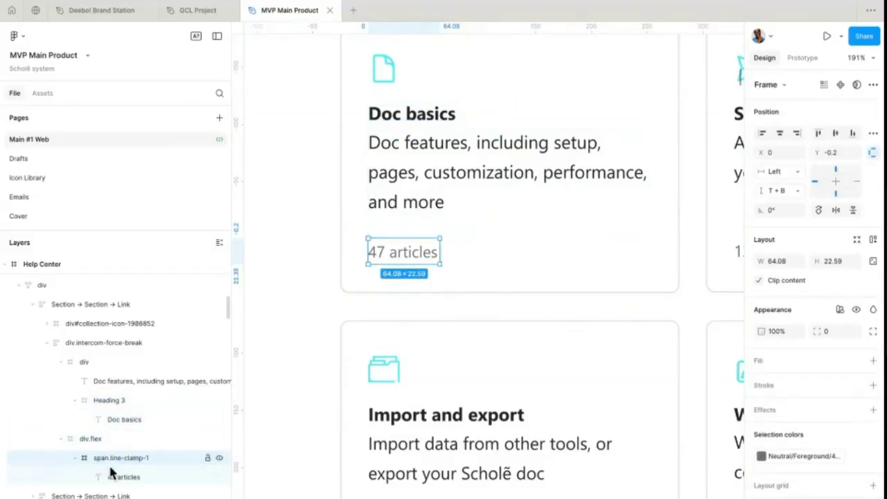
{"action": "left_click", "coordinate": [122, 477]}
{"action": "scroll", "coordinate": [503, 219], "scroll_direction": "down", "scroll_amount": 10}
{"action": "scroll", "coordinate": [503, 219], "scroll_direction": "down", "scroll_amount": 5}
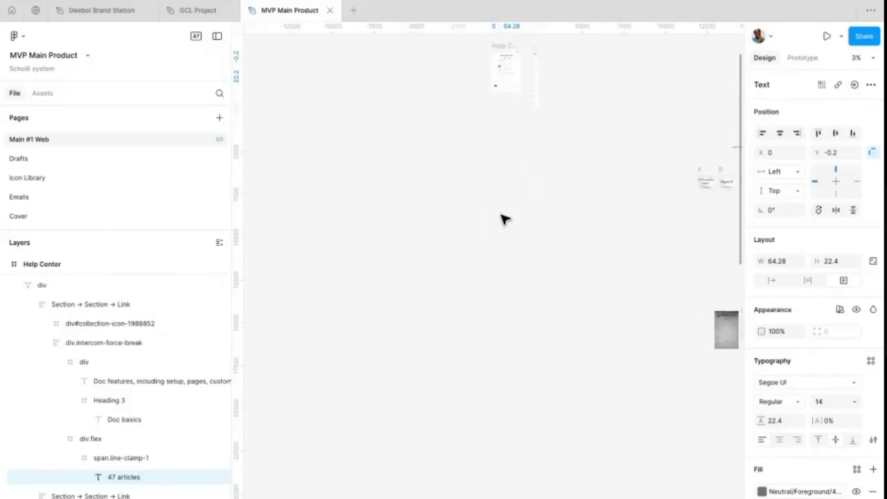
{"action": "left_click", "coordinate": [616, 251]}
{"action": "scroll", "coordinate": [552, 275], "scroll_direction": "right", "scroll_amount": 5}
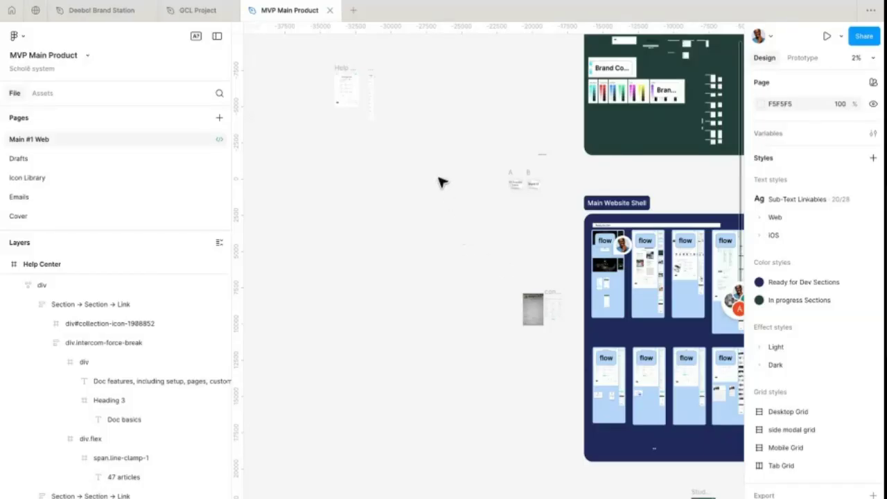
- Switch to the Chrome window showing LinkedIn, close the floating meeting window and go to the home feed
{"action": "key", "text": "ctrl+Right"}
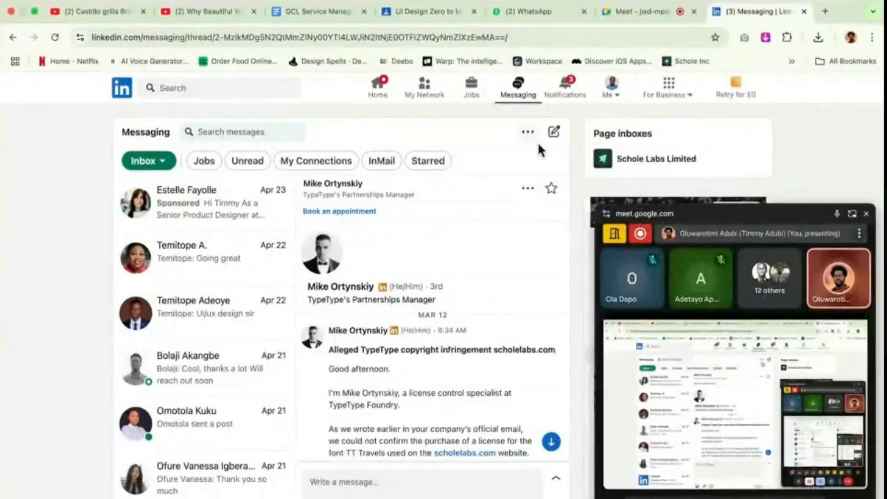
{"action": "left_click", "coordinate": [864, 215]}
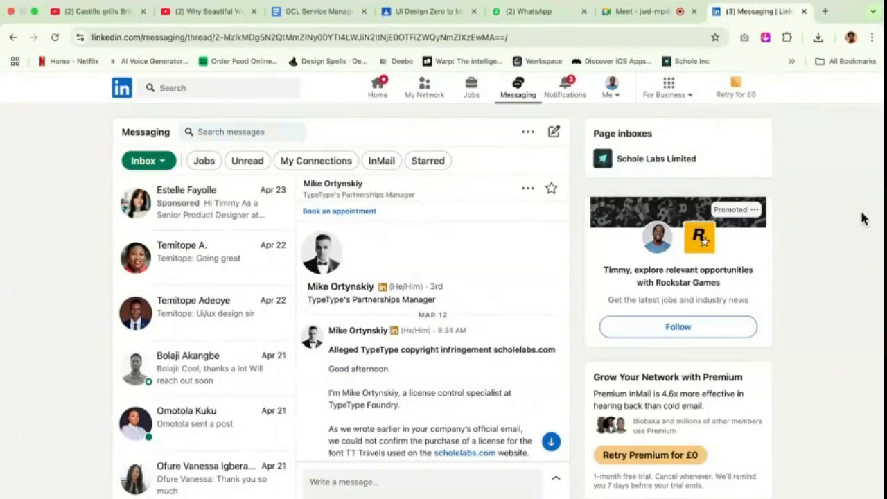
{"action": "left_click", "coordinate": [376, 96]}
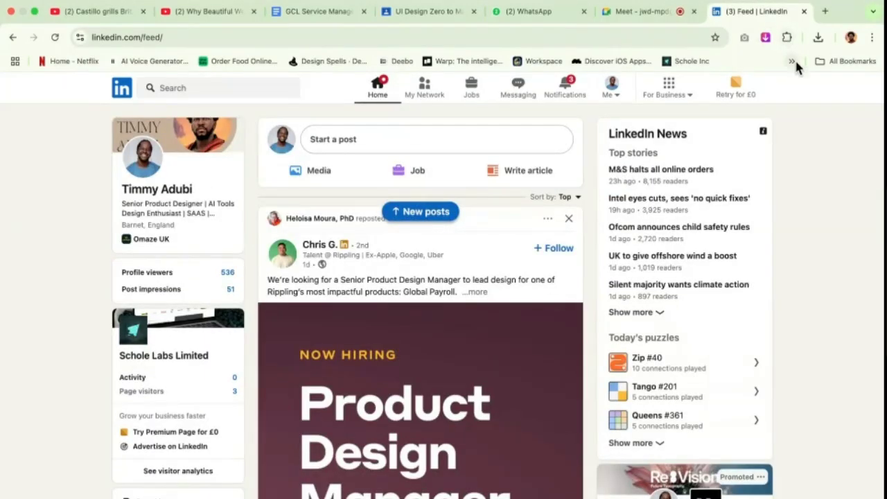
- Switch to the Chrome window with Google Docs and open the Omaze and YouTube sites in separate tabs
{"action": "key", "text": "ctrl+Right"}
{"action": "key", "text": "ctrl+Right"}
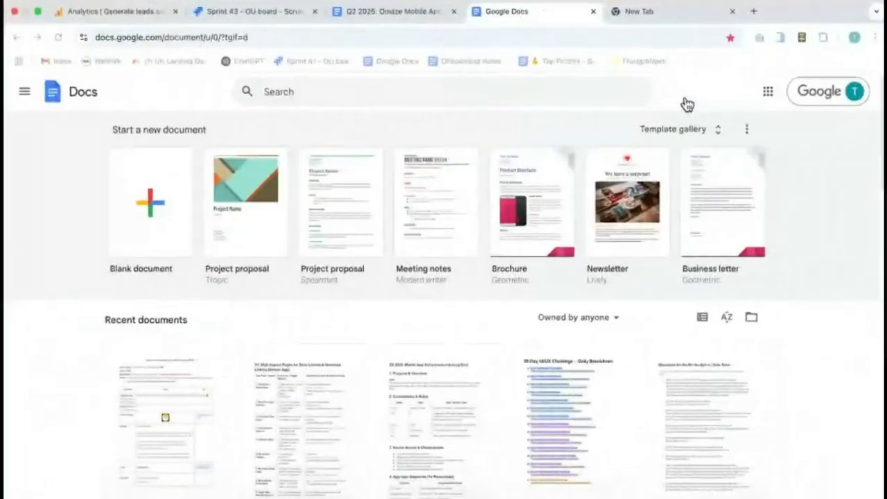
{"action": "left_click", "coordinate": [666, 11]}
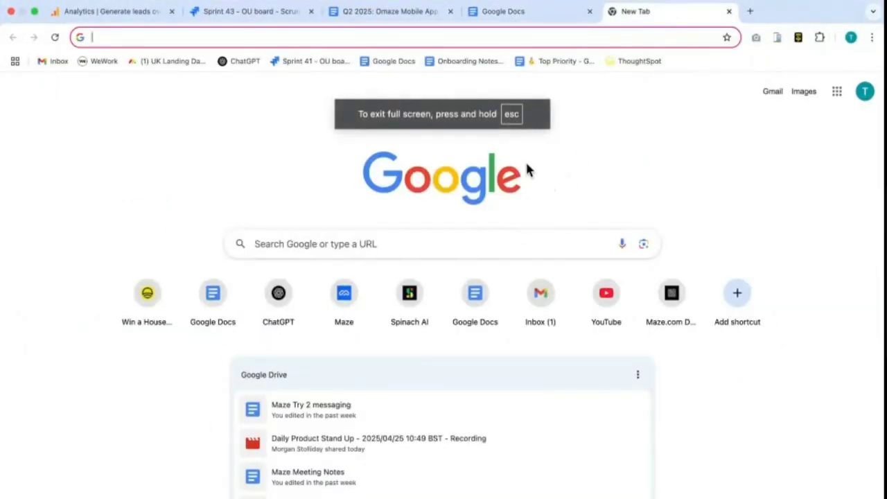
{"action": "left_click", "coordinate": [147, 295]}
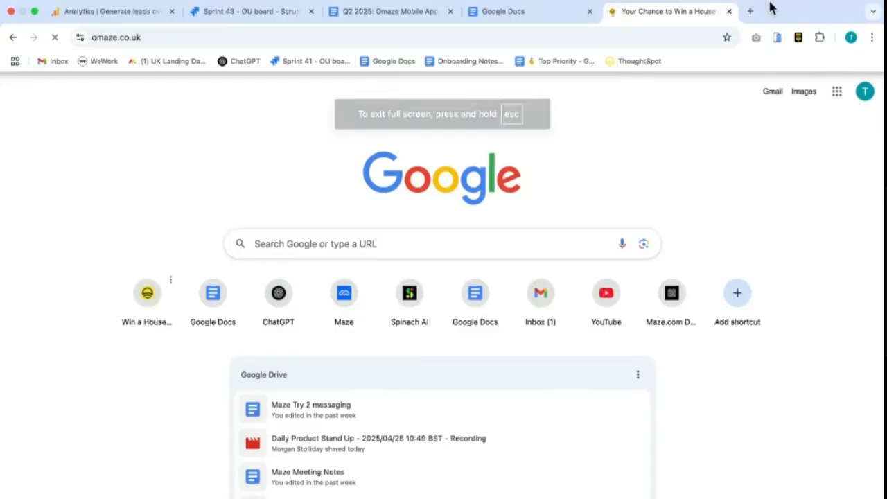
{"action": "left_click", "coordinate": [750, 11]}
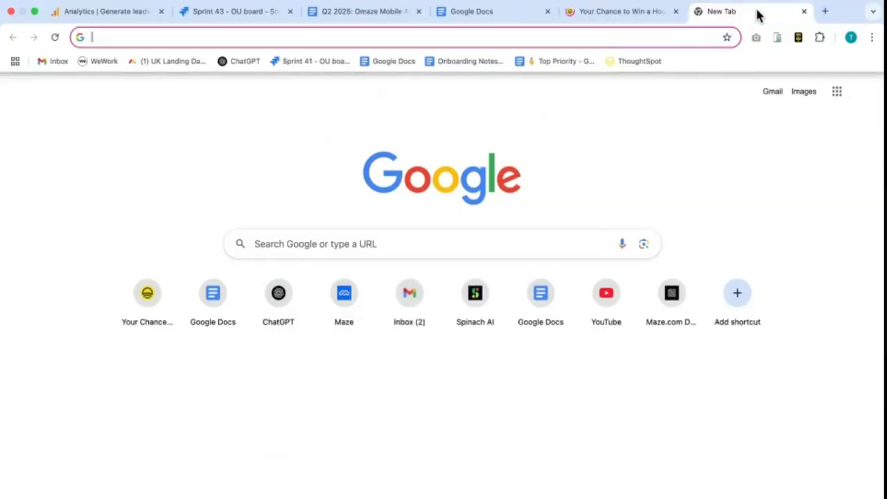
{"action": "left_click", "coordinate": [613, 298]}
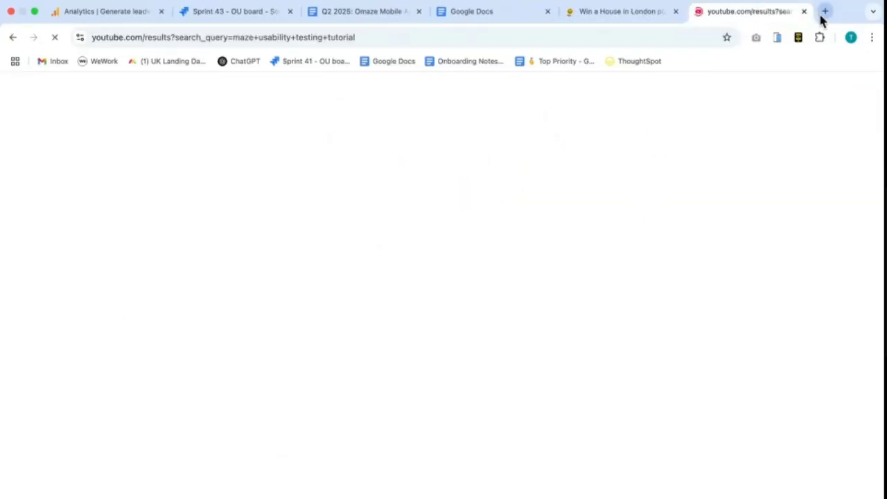
- Search for spotify in a new tab and open the Spotify web player
{"action": "left_click", "coordinate": [825, 11]}
{"action": "type", "text": "spotify"}
{"action": "key", "text": "Return"}
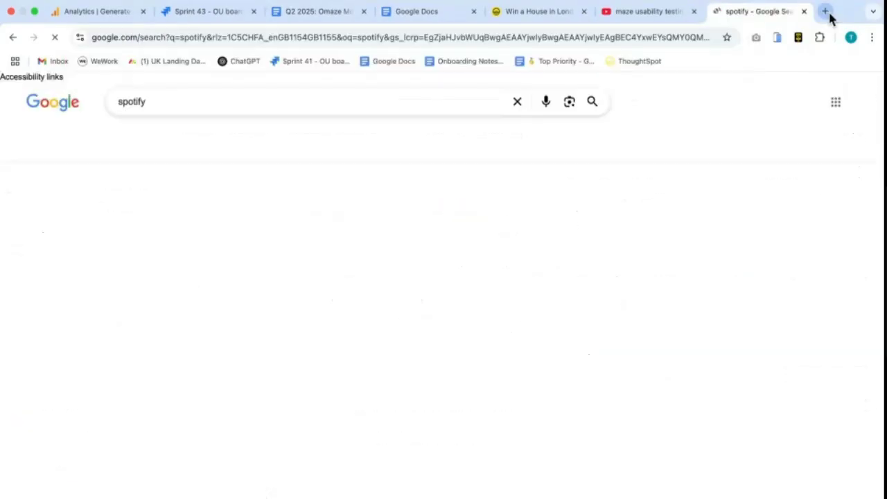
{"action": "left_click", "coordinate": [294, 205]}
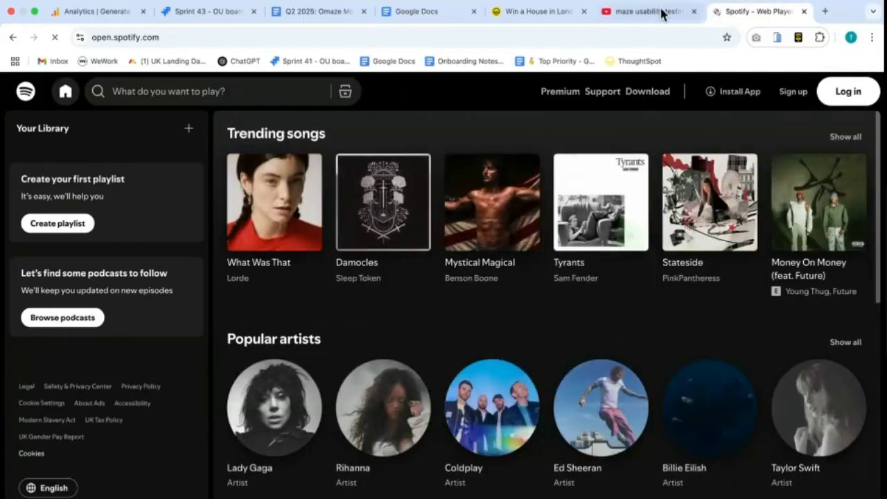
- Return to the Omaze site and open and close its navigation menu in the desktop layout
{"action": "left_click", "coordinate": [644, 12]}
{"action": "left_click", "coordinate": [542, 12]}
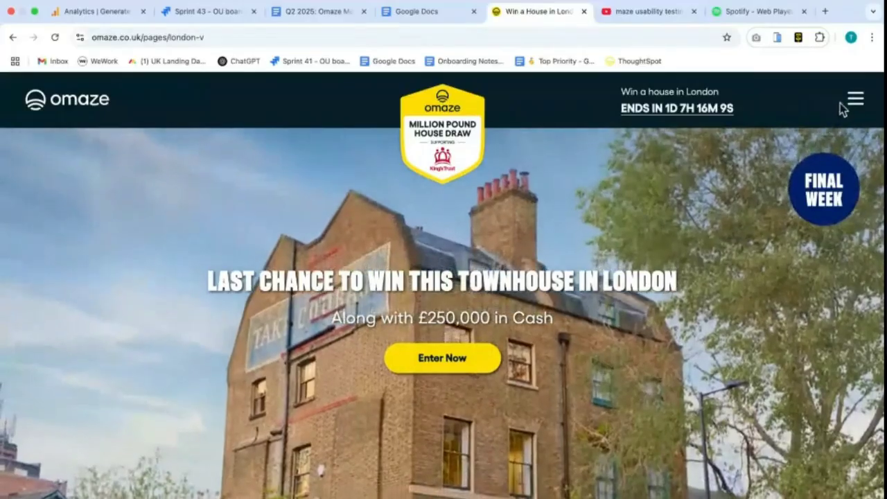
{"action": "left_click", "coordinate": [855, 99]}
{"action": "left_click", "coordinate": [855, 101]}
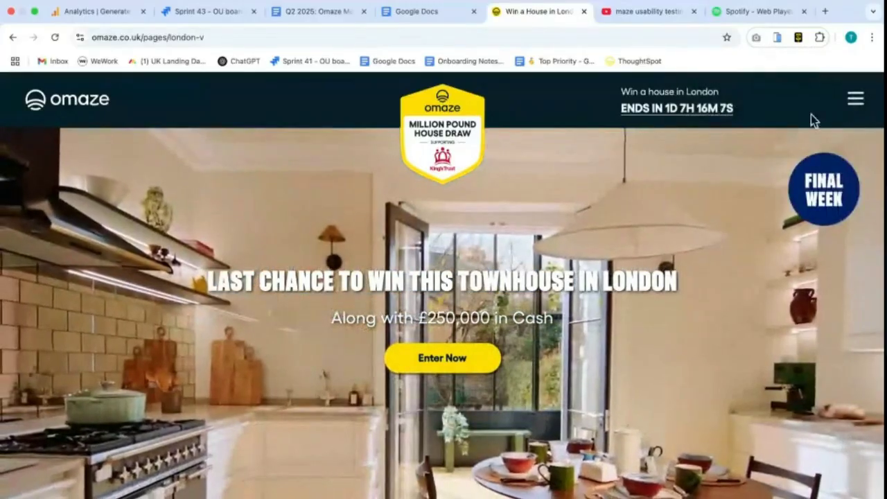
- Display the Omaze page in the mobile simulator and scroll through its phone layout
{"action": "left_click", "coordinate": [776, 39]}
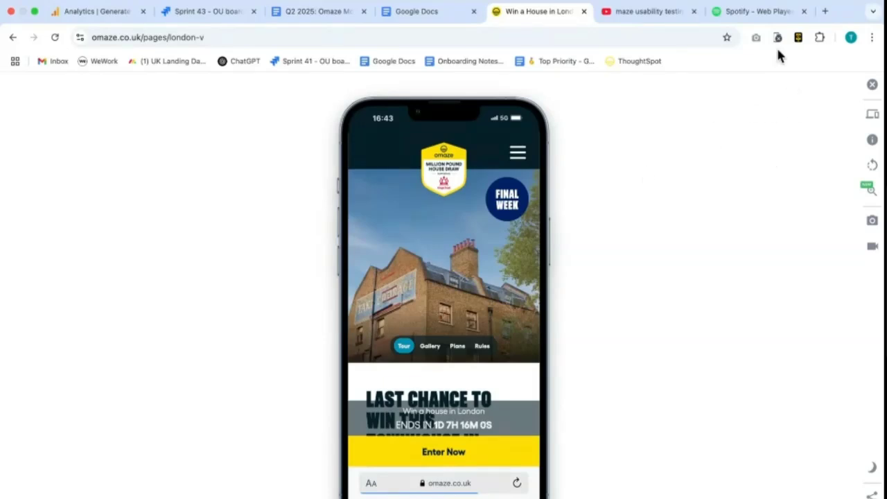
{"action": "left_click", "coordinate": [510, 271]}
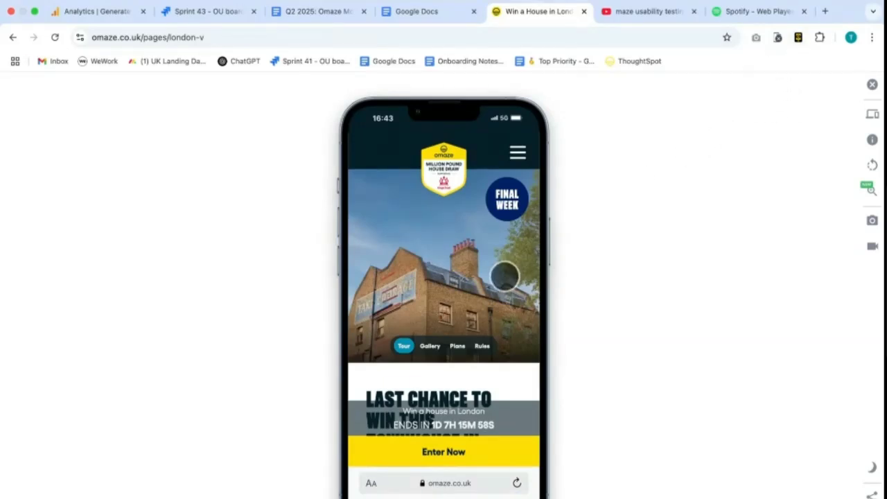
{"action": "scroll", "coordinate": [504, 277], "scroll_direction": "down", "scroll_amount": 20}
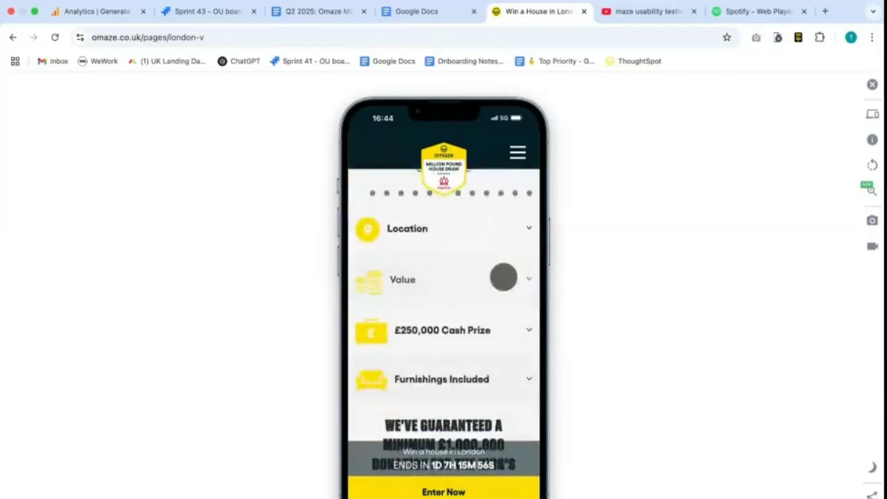
{"action": "scroll", "coordinate": [504, 277], "scroll_direction": "up", "scroll_amount": 20}
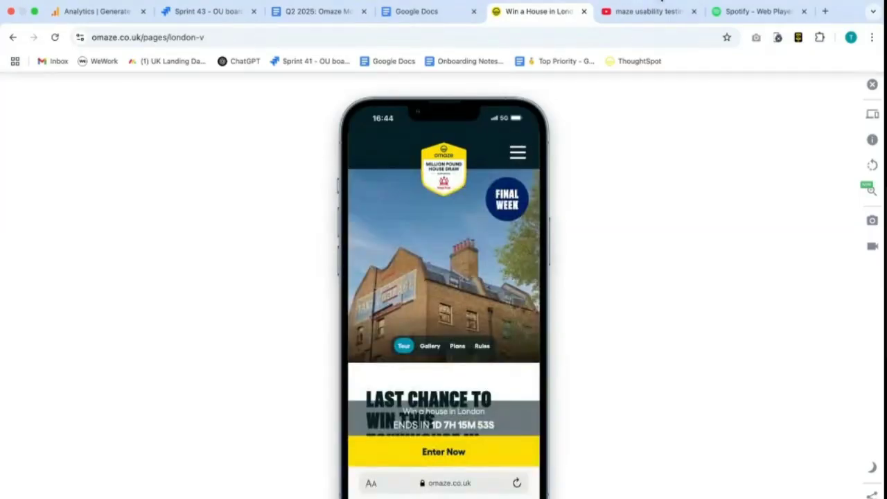
- Display the YouTube search results in the mobile simulator and go to YouTube's mobile home feed
{"action": "left_click", "coordinate": [639, 21]}
{"action": "left_click", "coordinate": [777, 36]}
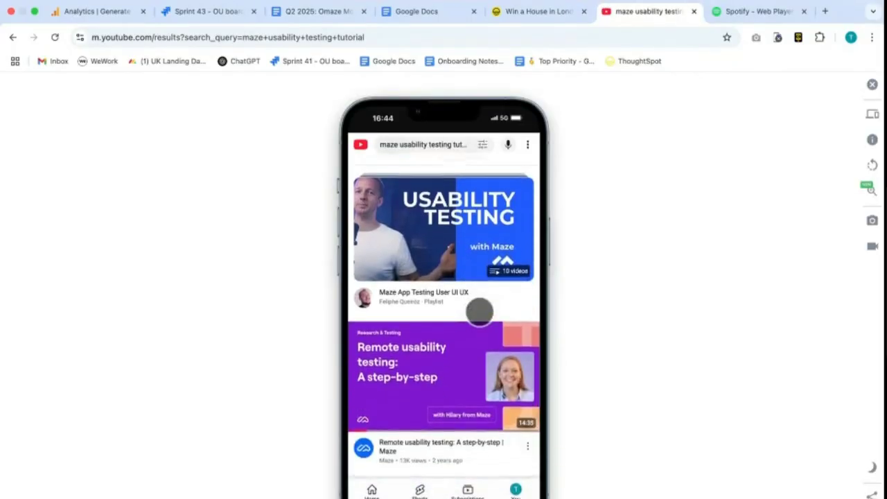
{"action": "left_click", "coordinate": [526, 144]}
{"action": "left_click", "coordinate": [360, 146]}
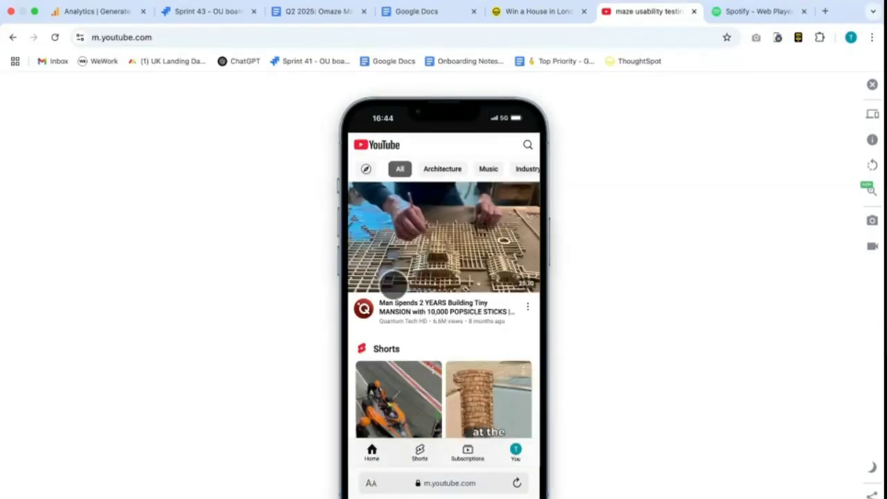
- Open and close YouTube's mobile Explore side menu repeatedly to examine how it slides over the page
{"action": "left_click", "coordinate": [366, 168]}
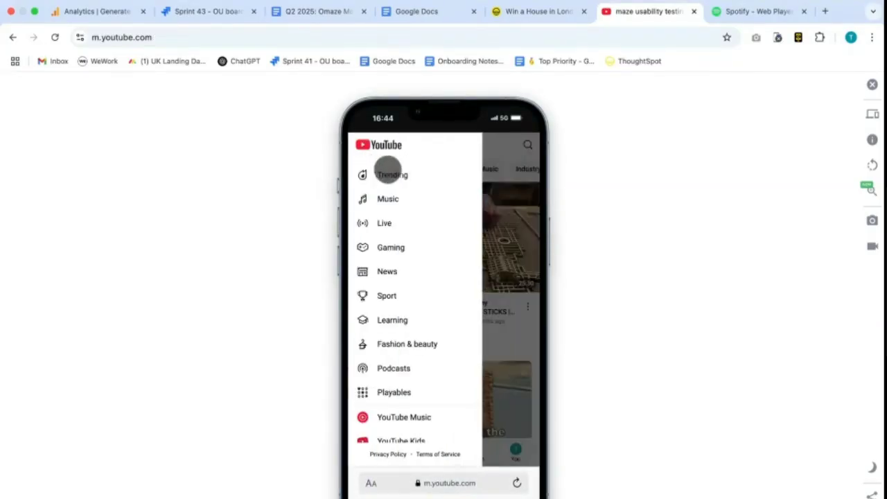
{"action": "left_click", "coordinate": [506, 170]}
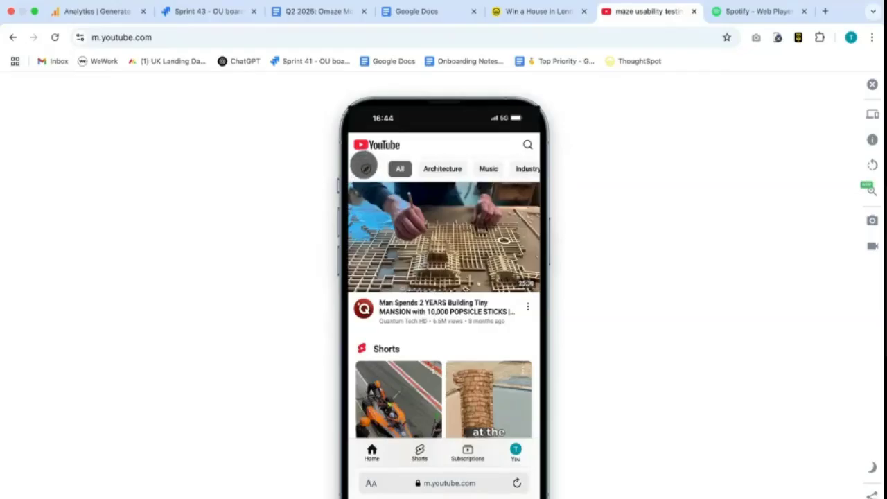
{"action": "left_click", "coordinate": [363, 169]}
{"action": "left_click", "coordinate": [466, 171]}
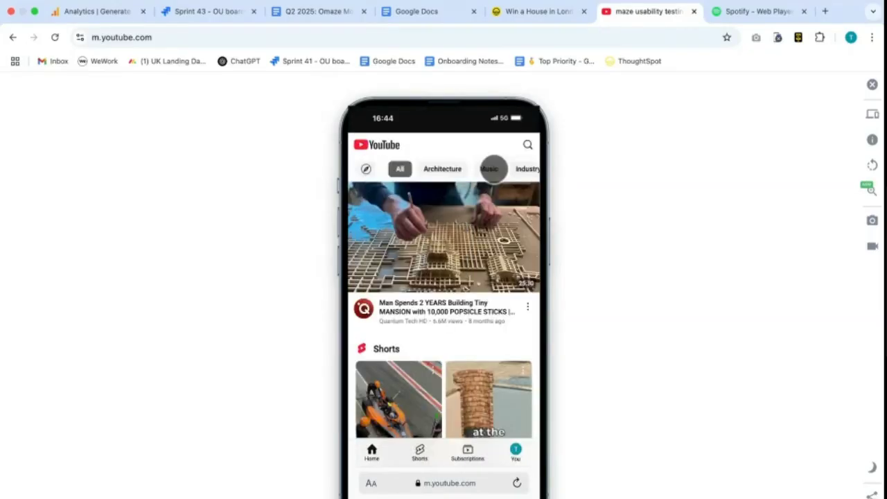
{"action": "left_click", "coordinate": [363, 169]}
{"action": "left_click", "coordinate": [509, 194]}
{"action": "left_click", "coordinate": [363, 168]}
{"action": "left_click", "coordinate": [513, 184]}
{"action": "left_click", "coordinate": [365, 168]}
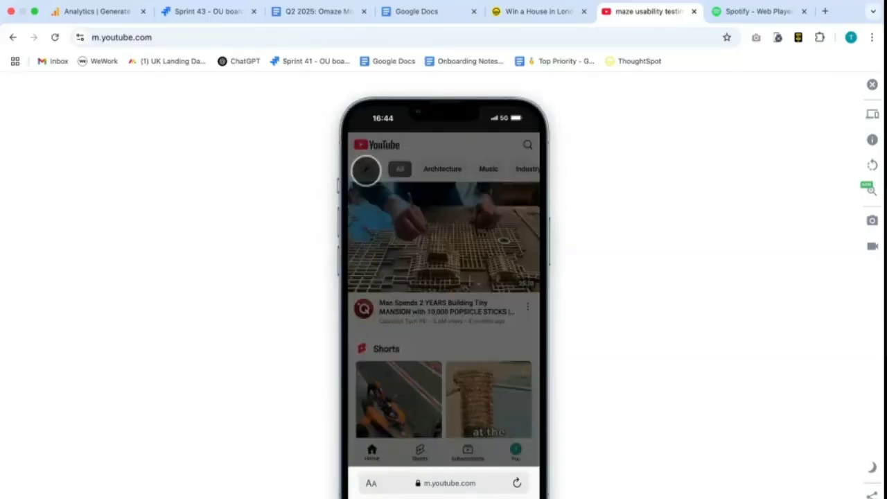
{"action": "left_click", "coordinate": [508, 208]}
{"action": "left_click", "coordinate": [366, 170]}
{"action": "scroll", "coordinate": [375, 277], "scroll_direction": "down", "scroll_amount": 1}
{"action": "left_click", "coordinate": [507, 264]}
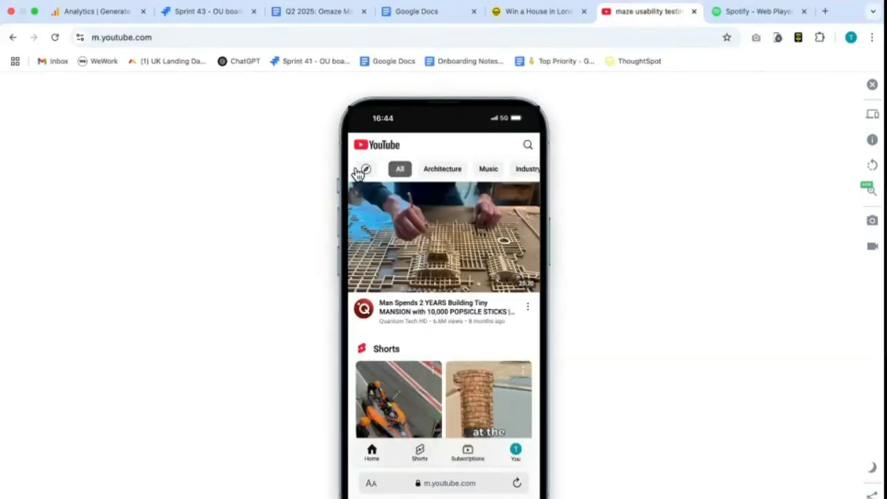
- Display the Spotify web player in the mobile simulator
{"action": "left_click", "coordinate": [771, 12]}
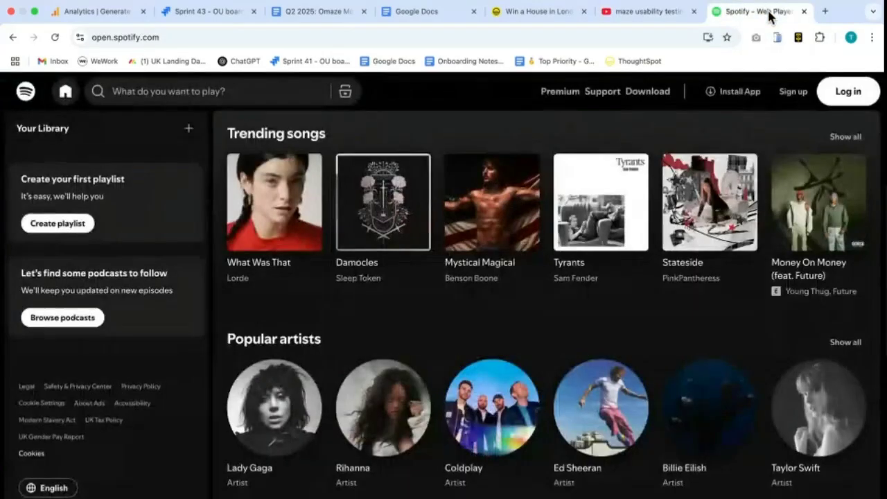
{"action": "left_click", "coordinate": [778, 37]}
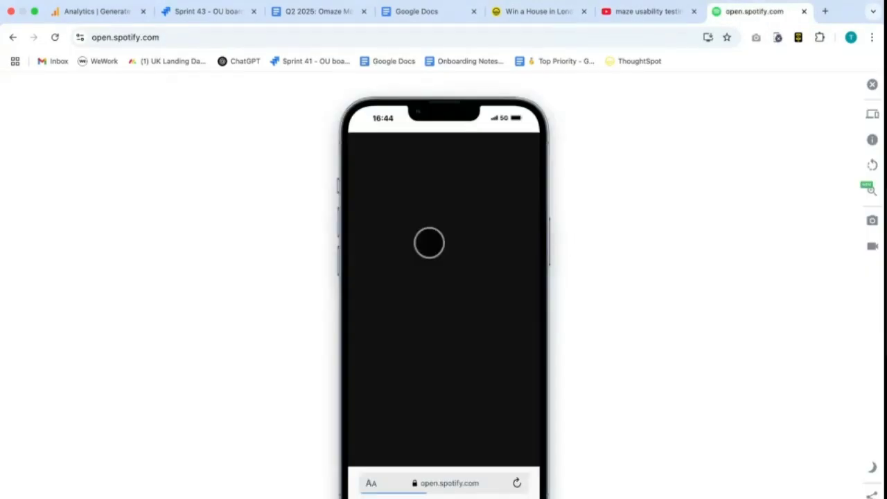
- Open and close Spotify's mobile navigation menu repeatedly and scroll the page to examine how the full-screen menu behaves
{"action": "left_click", "coordinate": [526, 147]}
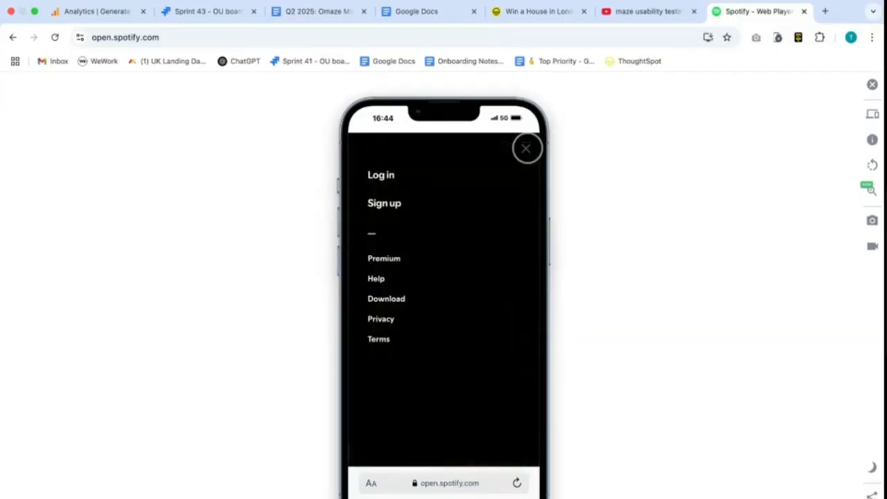
{"action": "left_click", "coordinate": [526, 148]}
{"action": "left_click", "coordinate": [528, 147]}
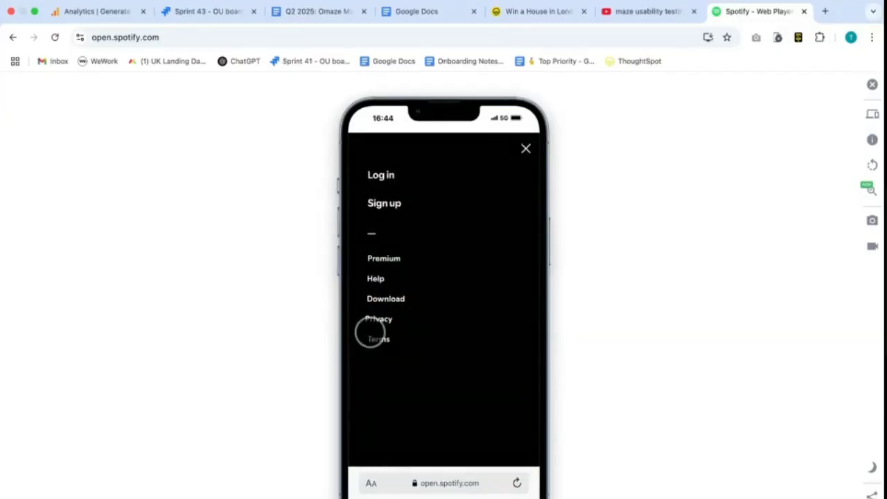
{"action": "left_click", "coordinate": [526, 149]}
{"action": "scroll", "coordinate": [434, 417], "scroll_direction": "down", "scroll_amount": 3}
{"action": "scroll", "coordinate": [434, 418], "scroll_direction": "down", "scroll_amount": 3}
{"action": "scroll", "coordinate": [434, 417], "scroll_direction": "up", "scroll_amount": 8}
{"action": "left_click", "coordinate": [526, 147]}
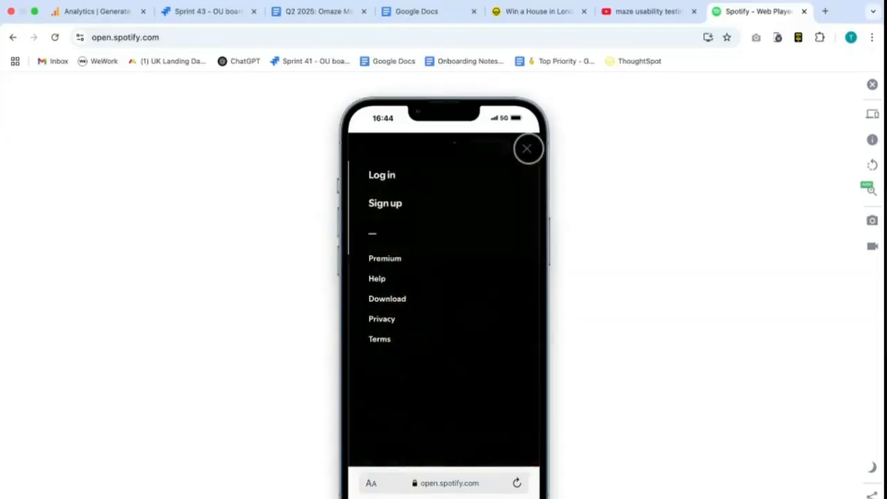
{"action": "left_click", "coordinate": [527, 148]}
{"action": "left_click", "coordinate": [527, 148]}
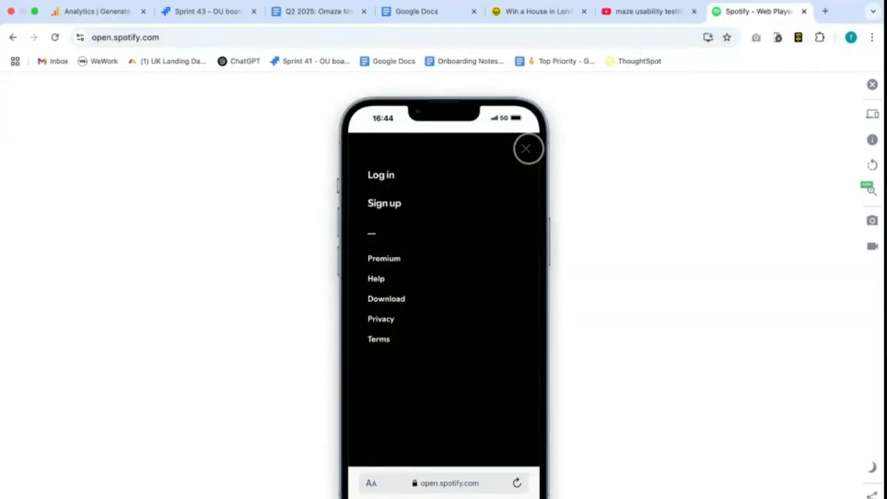
{"action": "left_click", "coordinate": [528, 148]}
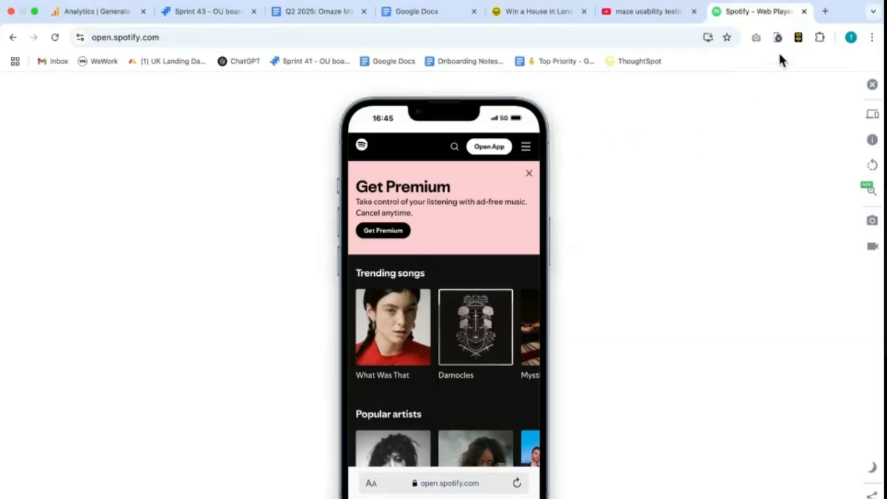
- Open Mobbin's Xbox iOS screens page in a new browser tab
{"action": "left_click", "coordinate": [823, 14]}
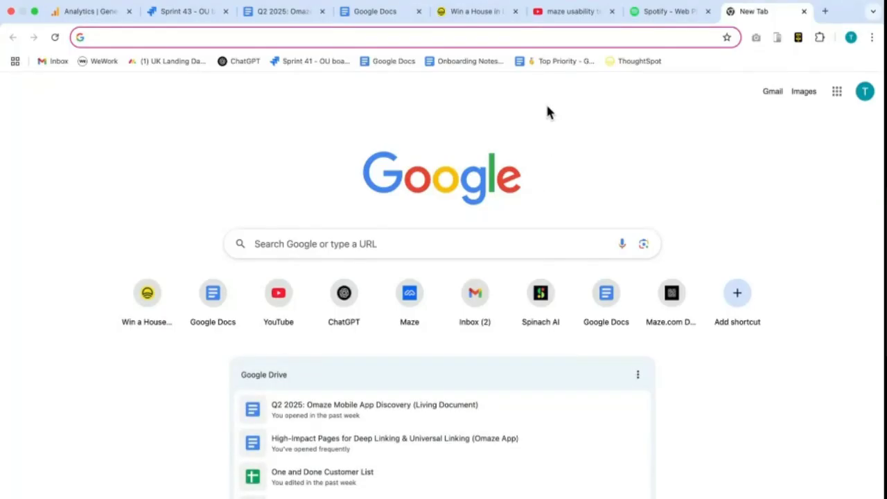
{"action": "type", "text": "mobb"}
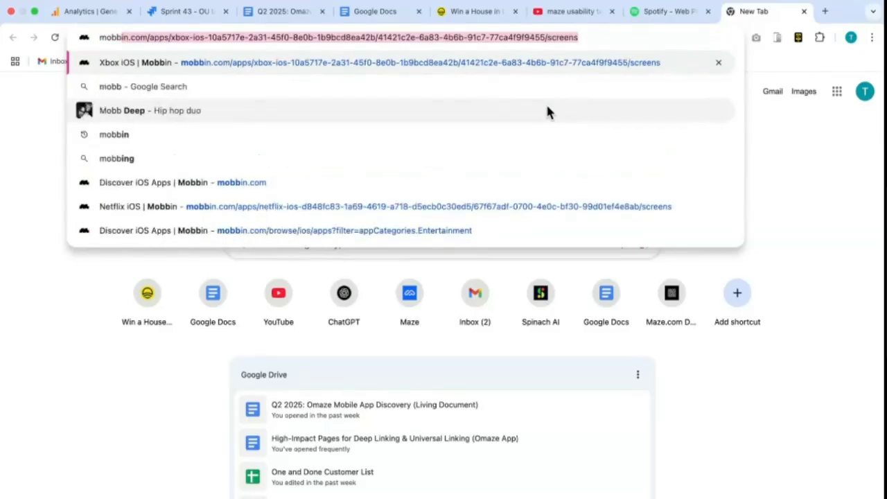
{"action": "key", "text": "Return"}
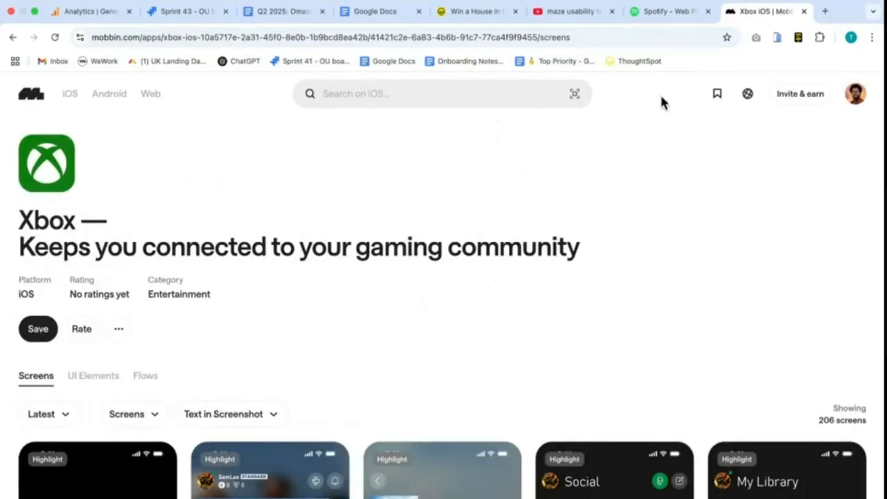
- Open the Behance website in another new browser tab
{"action": "left_click", "coordinate": [826, 13]}
{"action": "type", "text": "beha"}
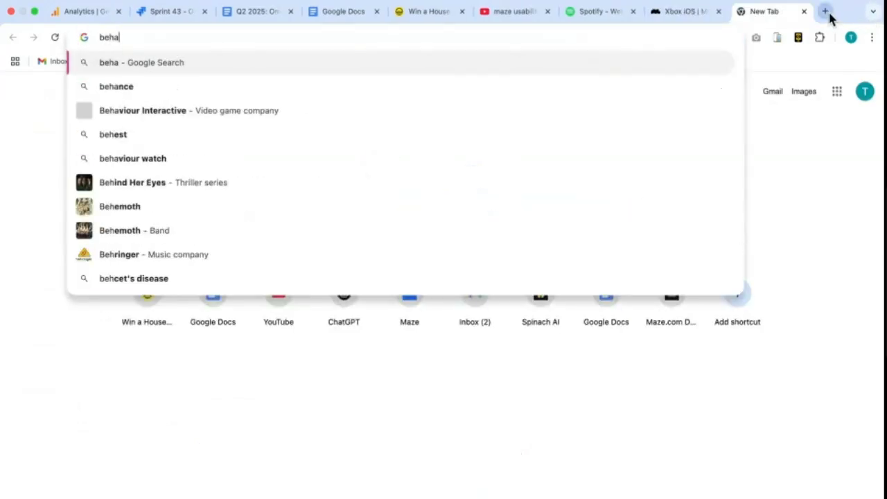
{"action": "type", "text": "nce"}
{"action": "key", "text": "Return"}
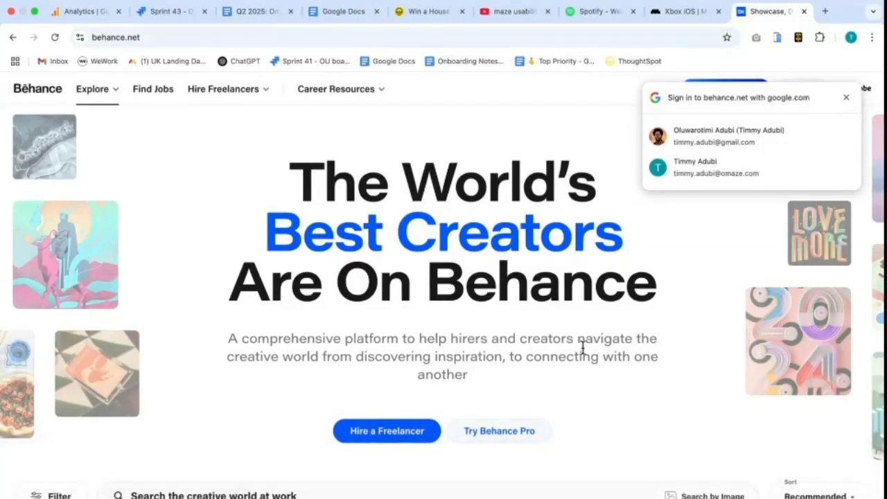
- Display Behance in the mobile simulator, exit it to dismiss the desktop page's Google sign-in prompt, and display the phone layout again
{"action": "left_click", "coordinate": [777, 38]}
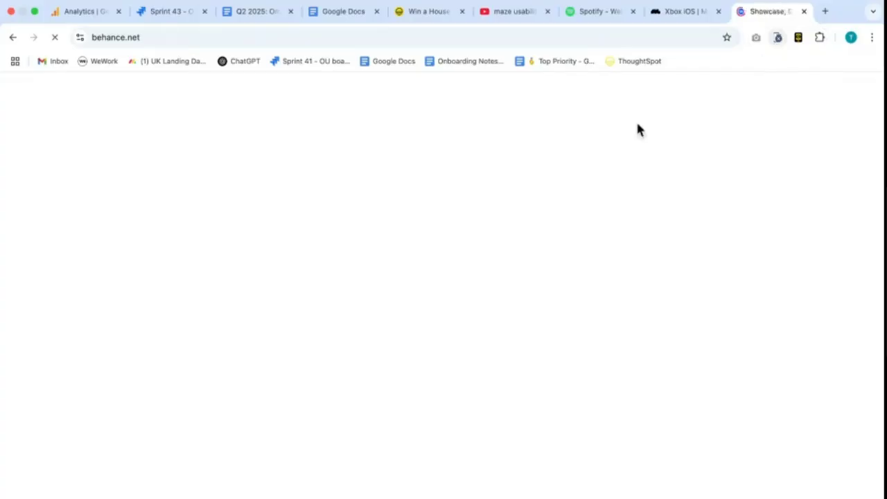
{"action": "left_click", "coordinate": [359, 146]}
{"action": "left_click", "coordinate": [359, 146]}
{"action": "left_click", "coordinate": [871, 86]}
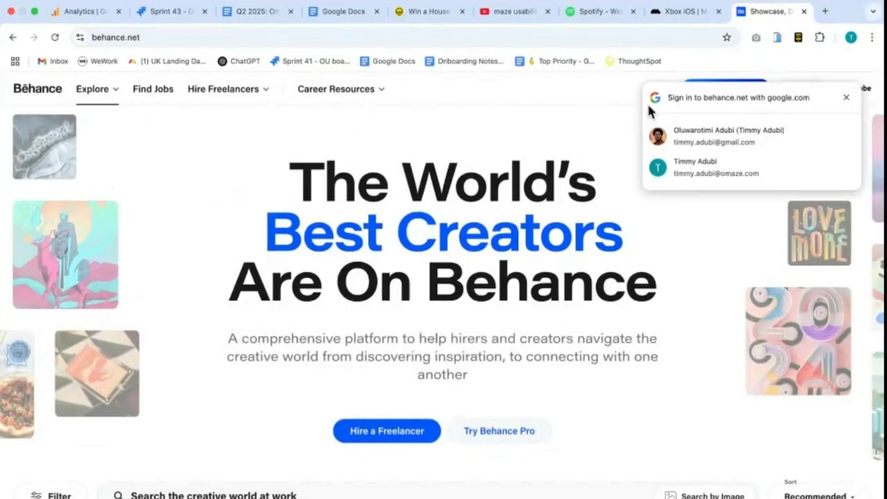
{"action": "left_click", "coordinate": [846, 98]}
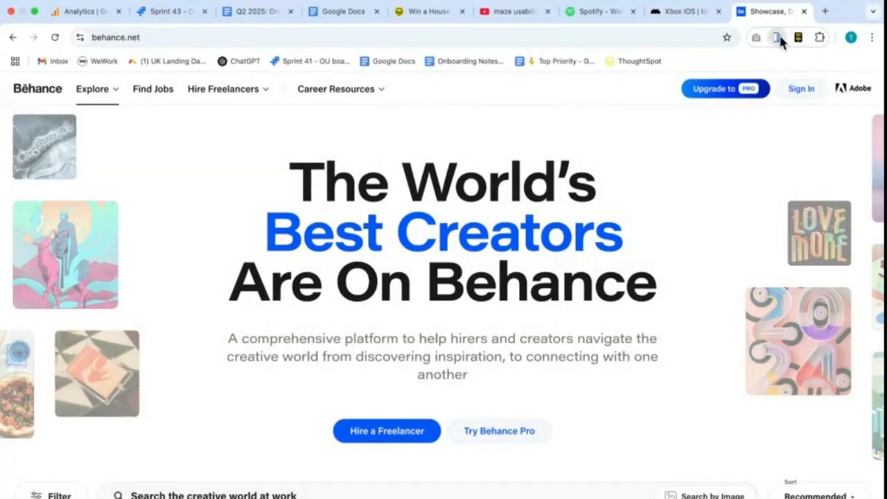
{"action": "left_click", "coordinate": [778, 39]}
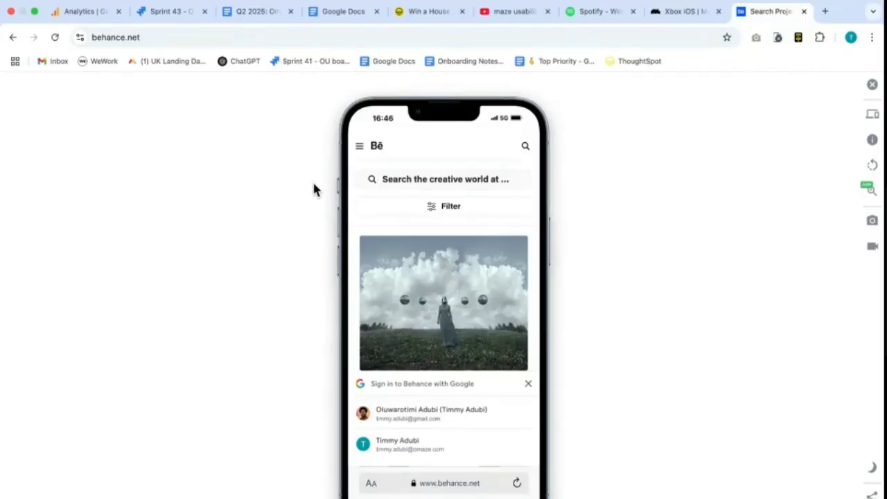
- Display Mobbin's Xbox page in the mobile simulator and scroll through its phone layout
{"action": "left_click", "coordinate": [665, 12]}
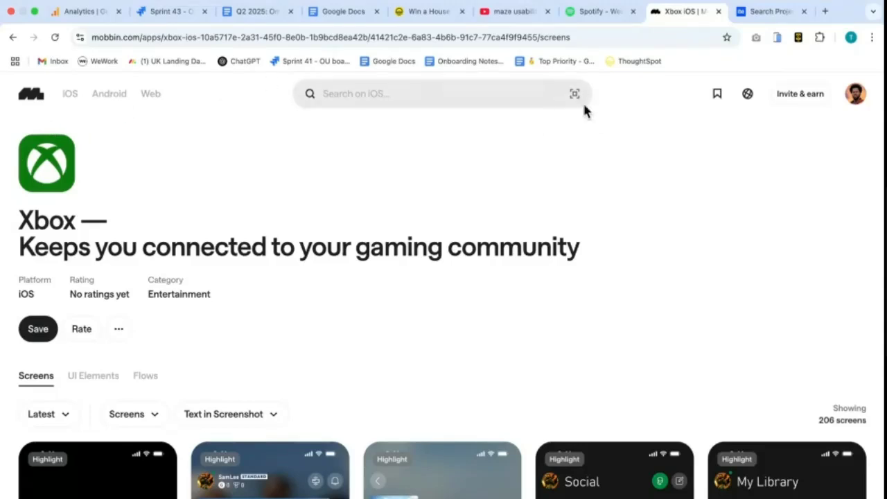
{"action": "left_click", "coordinate": [777, 38]}
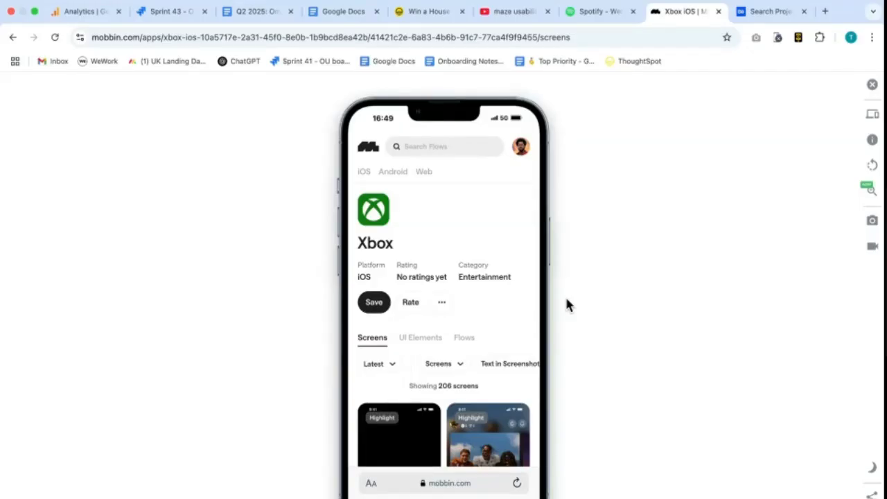
{"action": "scroll", "coordinate": [483, 285], "scroll_direction": "down", "scroll_amount": 10}
{"action": "scroll", "coordinate": [484, 285], "scroll_direction": "up", "scroll_amount": 10}
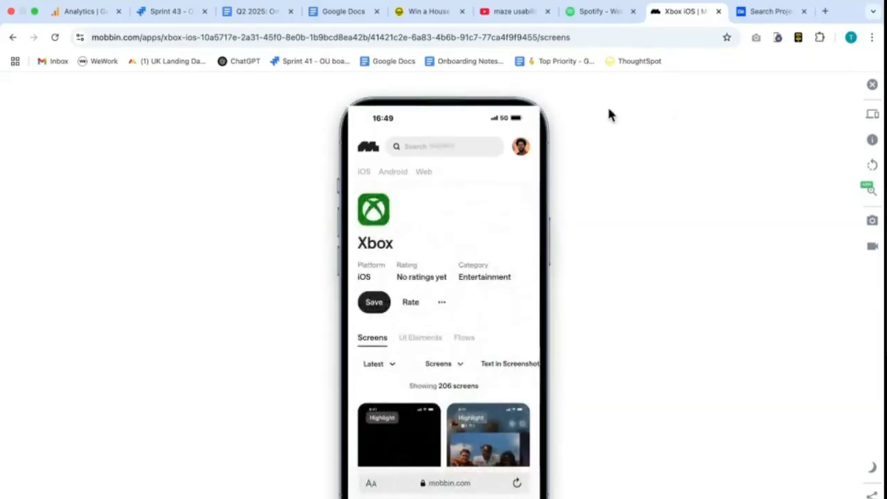
- Close the Mobbin, Behance, Spotify, YouTube and Omaze browser tabs
{"action": "left_click", "coordinate": [718, 12]}
{"action": "left_click", "coordinate": [721, 12]}
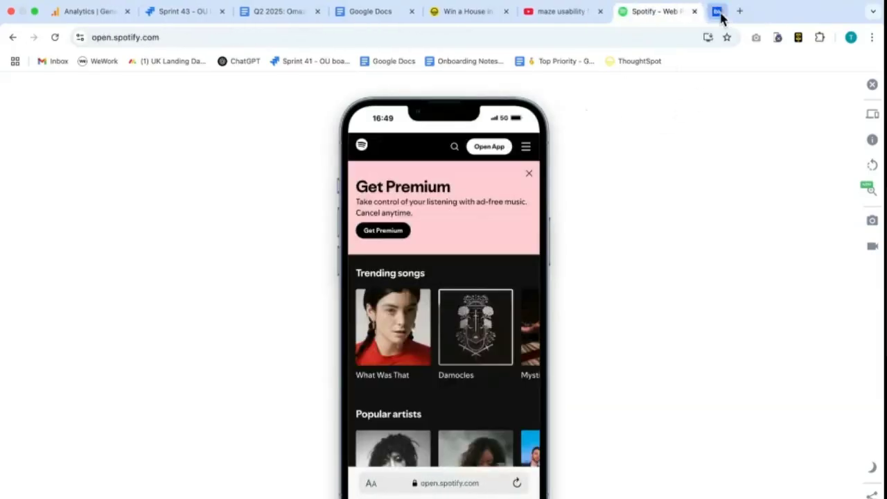
{"action": "left_click", "coordinate": [721, 12]}
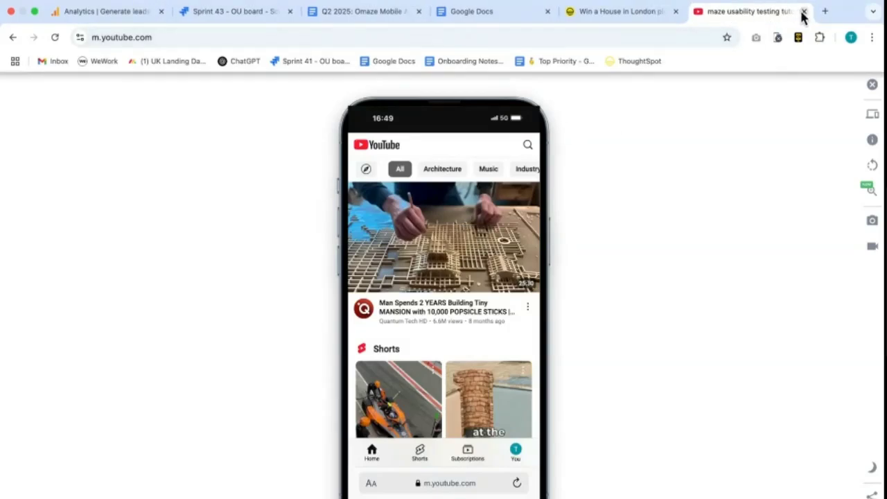
{"action": "left_click", "coordinate": [804, 11]}
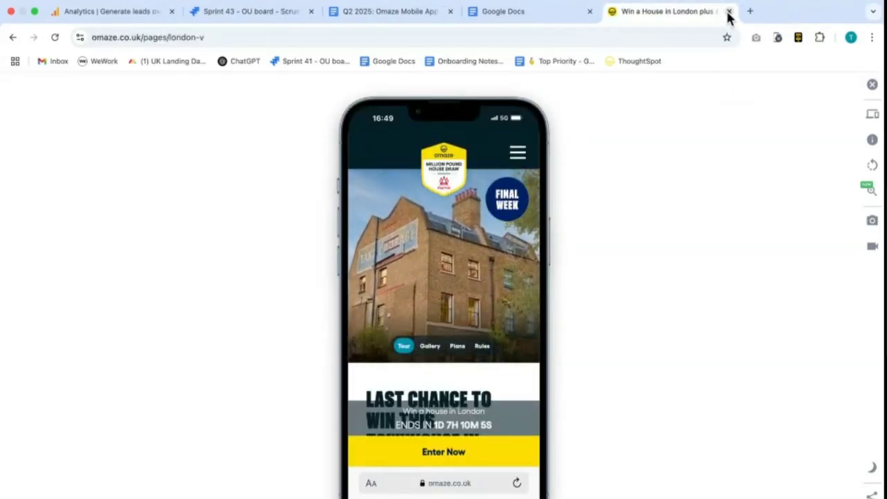
{"action": "left_click", "coordinate": [729, 11]}
- Switch to the MVP Main Product file in Figma and examine the paired desktop and mobile pages in the Main Website Shell section
{"action": "key", "text": "ctrl+Right"}
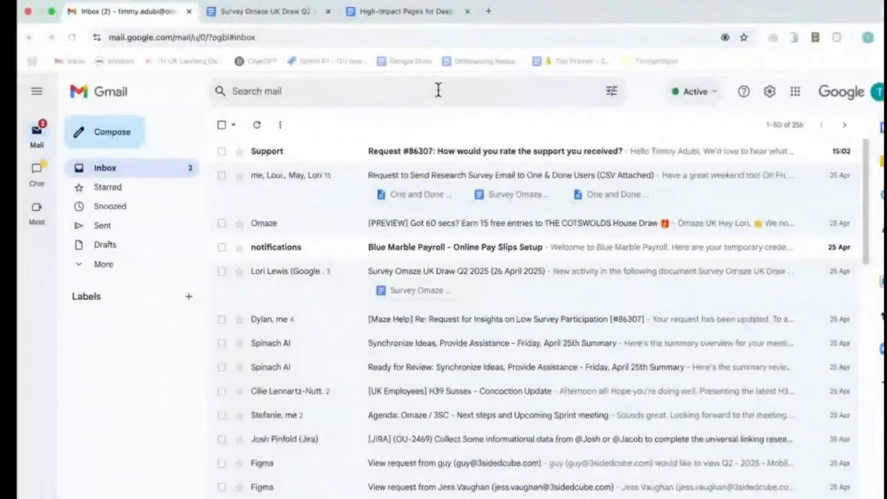
{"action": "key", "text": "ctrl+Right"}
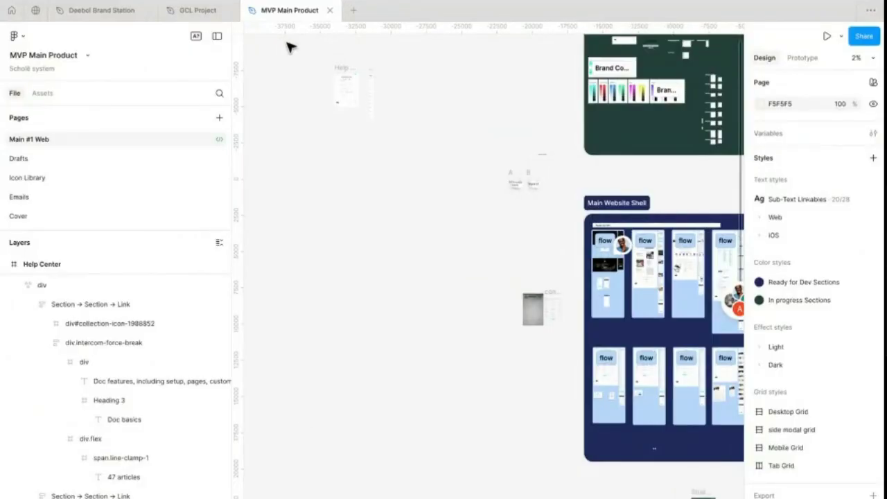
{"action": "scroll", "coordinate": [531, 362], "scroll_direction": "right", "scroll_amount": 5}
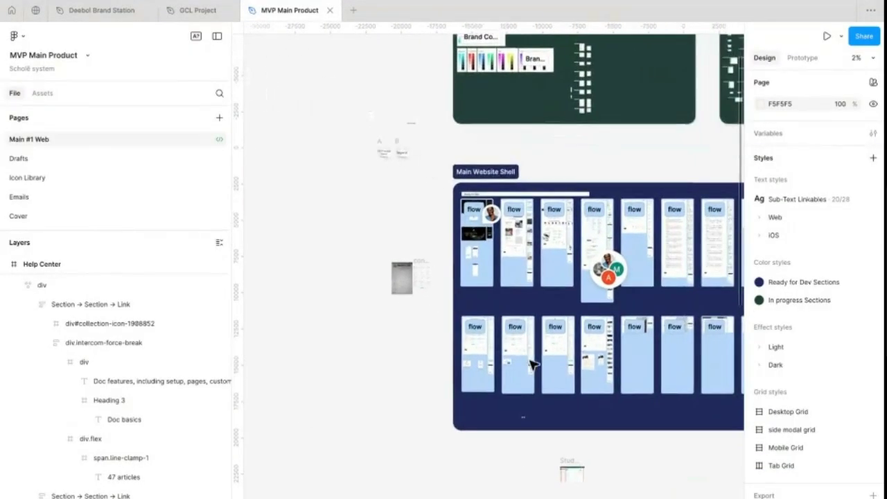
{"action": "scroll", "coordinate": [531, 362], "scroll_direction": "down", "scroll_amount": 5}
{"action": "scroll", "coordinate": [531, 363], "scroll_direction": "right", "scroll_amount": 2}
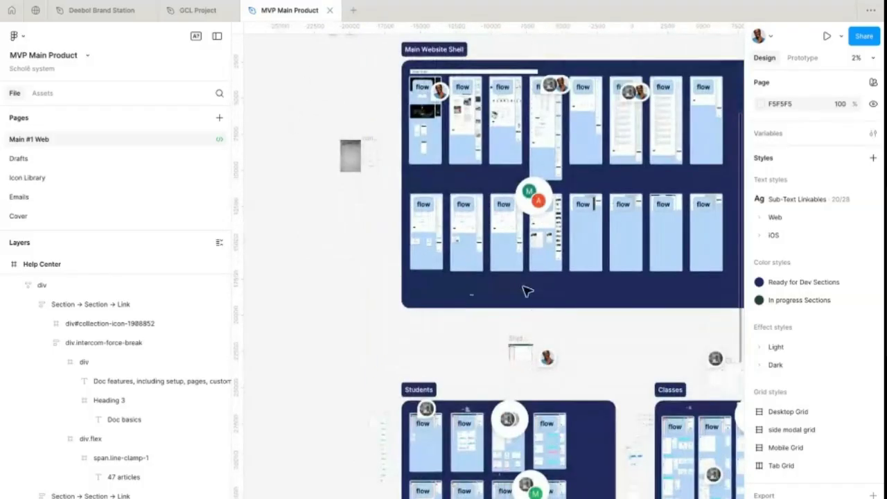
{"action": "scroll", "coordinate": [439, 115], "scroll_direction": "up", "scroll_amount": 10}
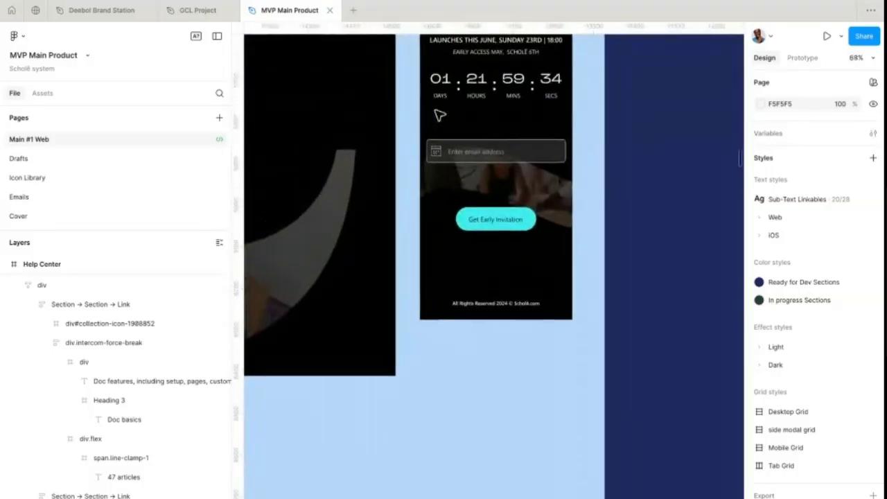
{"action": "scroll", "coordinate": [439, 115], "scroll_direction": "right", "scroll_amount": 5}
{"action": "scroll", "coordinate": [435, 115], "scroll_direction": "down", "scroll_amount": 5}
{"action": "scroll", "coordinate": [436, 115], "scroll_direction": "right", "scroll_amount": 3}
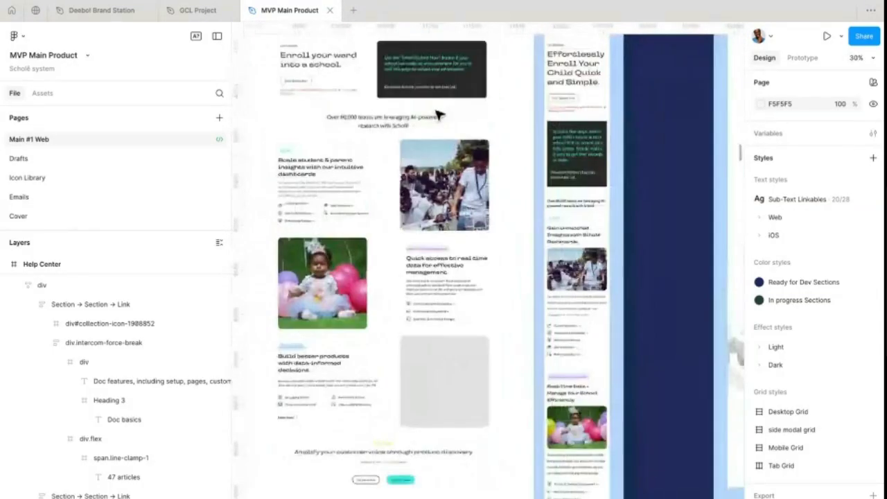
{"action": "scroll", "coordinate": [438, 115], "scroll_direction": "up", "scroll_amount": 3}
{"action": "scroll", "coordinate": [415, 132], "scroll_direction": "down", "scroll_amount": 5}
{"action": "scroll", "coordinate": [403, 142], "scroll_direction": "down", "scroll_amount": 1}
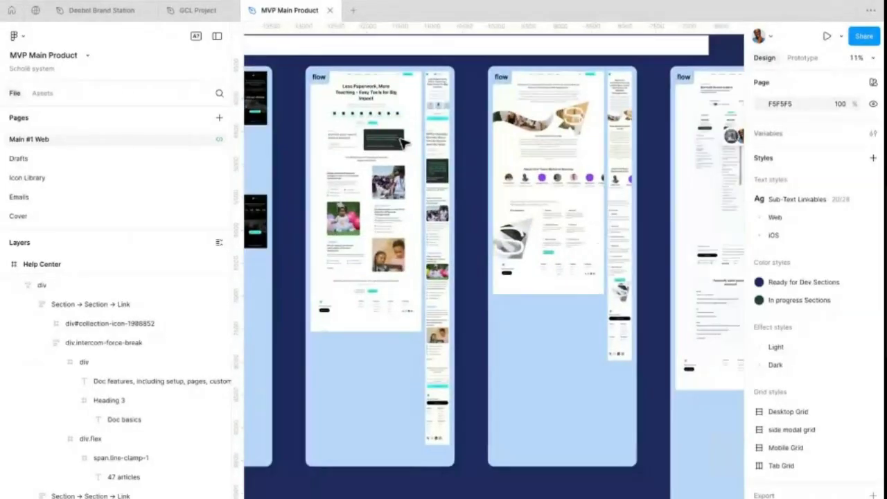
- Inspect the mobile About Us page's Footer, clear the selection, and review the surrounding flows and sections on the canvas
{"action": "scroll", "coordinate": [475, 239], "scroll_direction": "up", "scroll_amount": 10}
{"action": "left_click", "coordinate": [619, 336]}
{"action": "scroll", "coordinate": [477, 241], "scroll_direction": "down", "scroll_amount": 10}
{"action": "scroll", "coordinate": [476, 241], "scroll_direction": "down", "scroll_amount": 1}
{"action": "scroll", "coordinate": [477, 241], "scroll_direction": "up", "scroll_amount": 2}
{"action": "scroll", "coordinate": [477, 242], "scroll_direction": "right", "scroll_amount": 2}
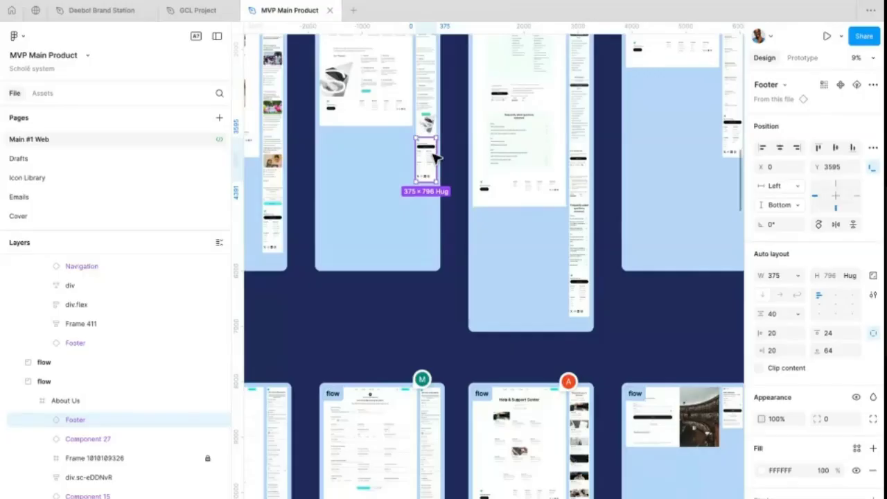
{"action": "scroll", "coordinate": [423, 159], "scroll_direction": "up", "scroll_amount": 8}
{"action": "scroll", "coordinate": [420, 255], "scroll_direction": "down", "scroll_amount": 6}
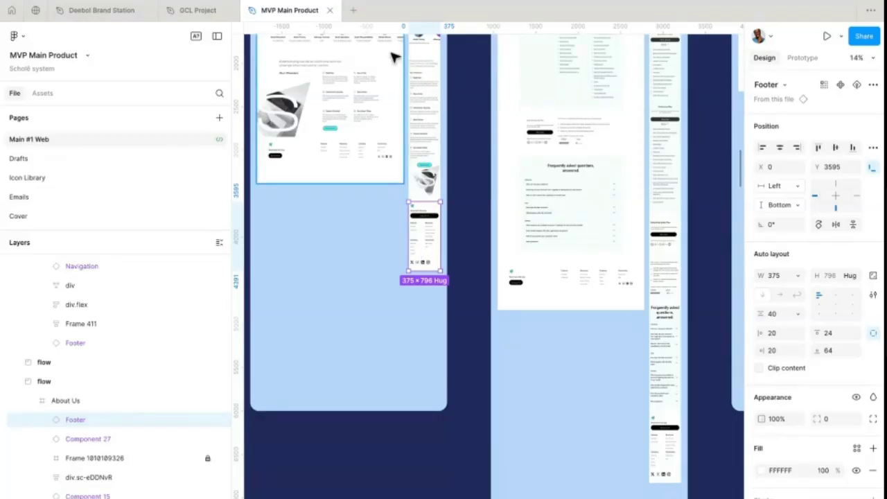
{"action": "scroll", "coordinate": [476, 189], "scroll_direction": "down", "scroll_amount": 10}
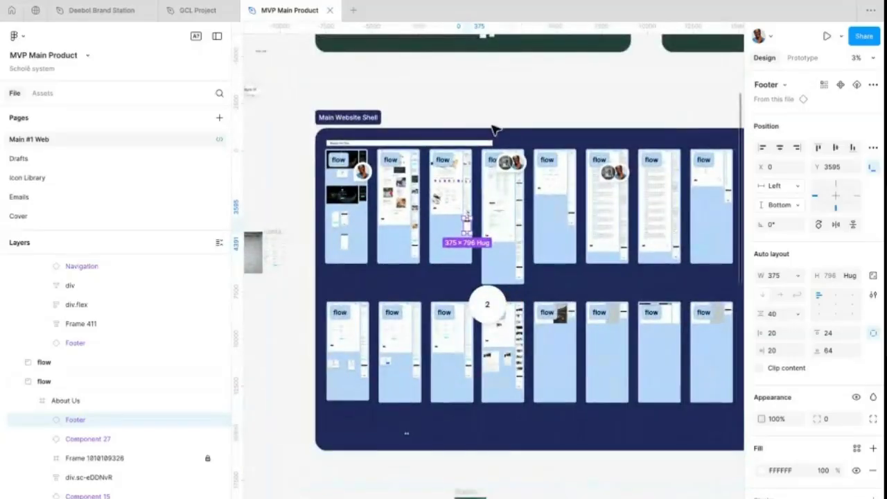
{"action": "left_click", "coordinate": [493, 125]}
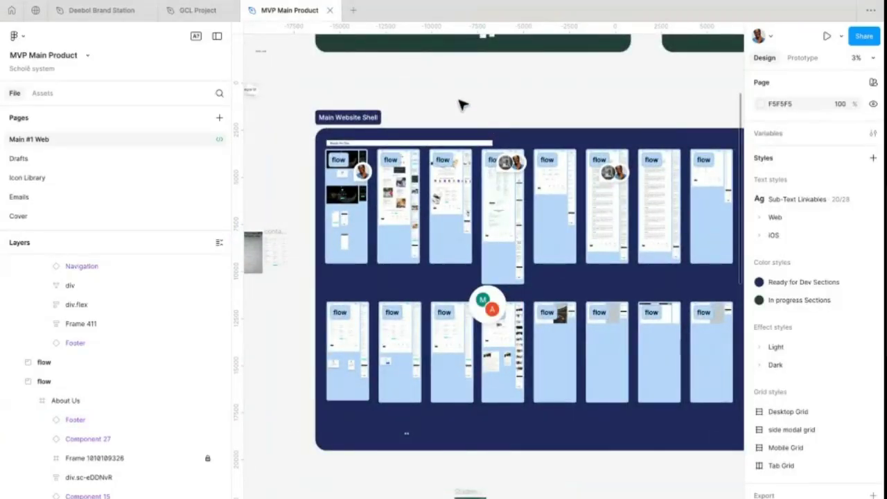
{"action": "scroll", "coordinate": [463, 103], "scroll_direction": "up", "scroll_amount": 4}
{"action": "scroll", "coordinate": [457, 104], "scroll_direction": "down", "scroll_amount": 3}
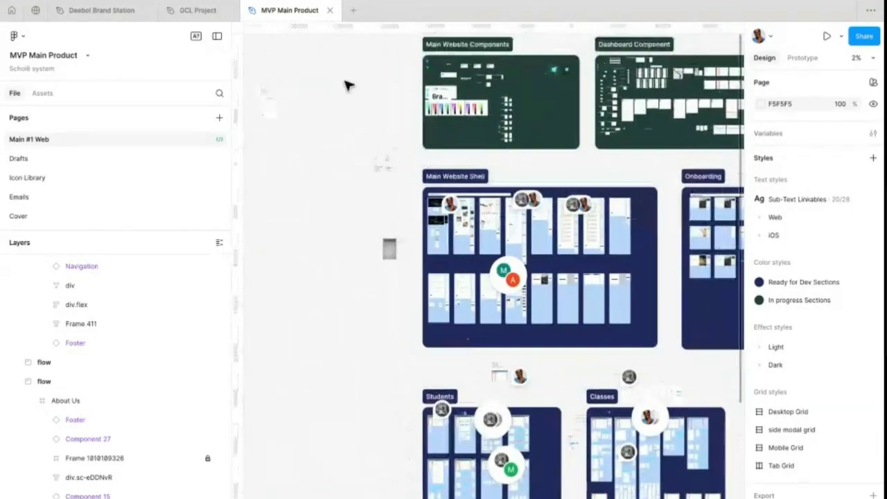
{"action": "scroll", "coordinate": [349, 85], "scroll_direction": "right", "scroll_amount": 5}
{"action": "scroll", "coordinate": [291, 104], "scroll_direction": "left", "scroll_amount": 5}
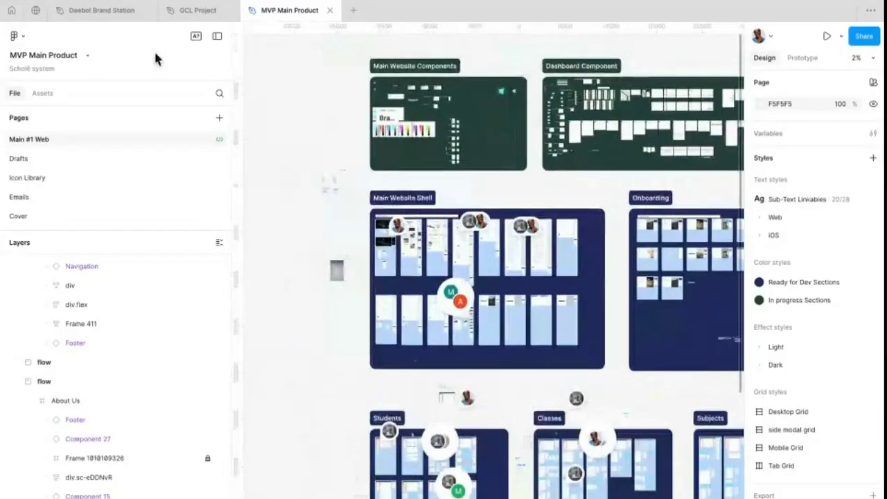
- Open the Pay4Me Mobile App design file from the recently viewed files
{"action": "left_click", "coordinate": [11, 10]}
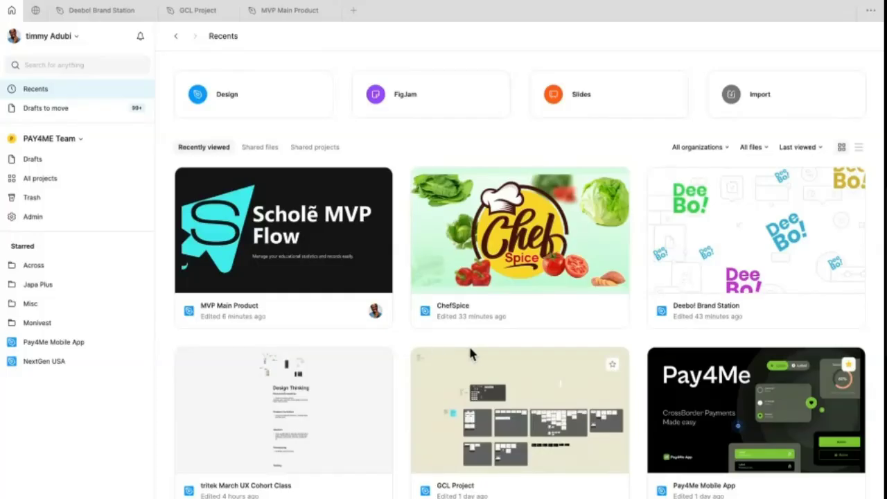
{"action": "left_click", "coordinate": [700, 431]}
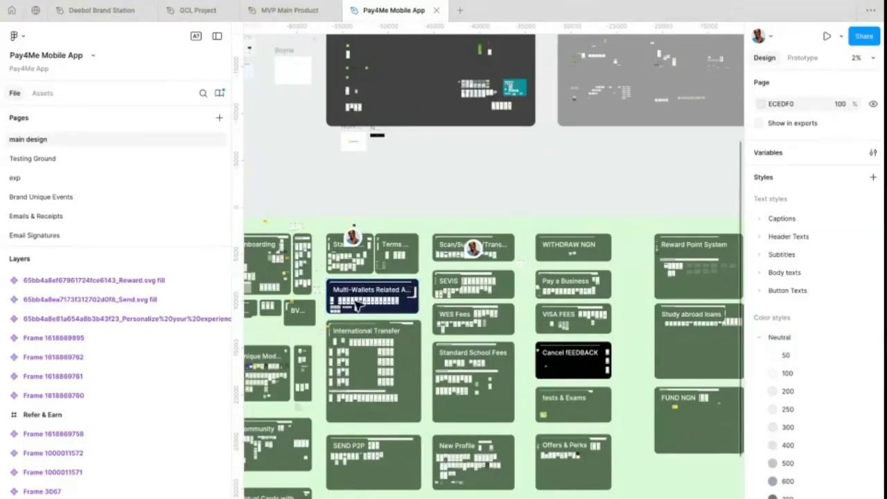
- Preview the NGN home 1 screen from the Start Home/Wallet/Payments section as an inline prototype
{"action": "scroll", "coordinate": [584, 255], "scroll_direction": "up", "scroll_amount": 5}
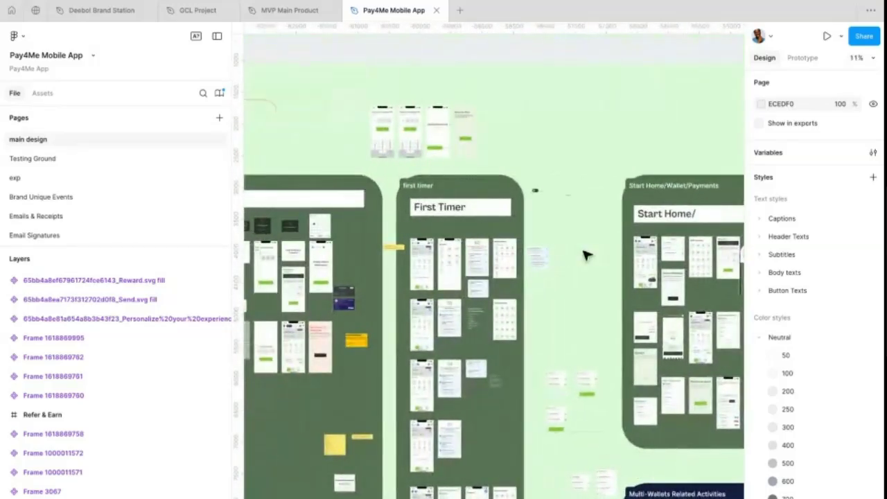
{"action": "scroll", "coordinate": [584, 255], "scroll_direction": "right", "scroll_amount": 2}
{"action": "scroll", "coordinate": [584, 255], "scroll_direction": "down", "scroll_amount": 1}
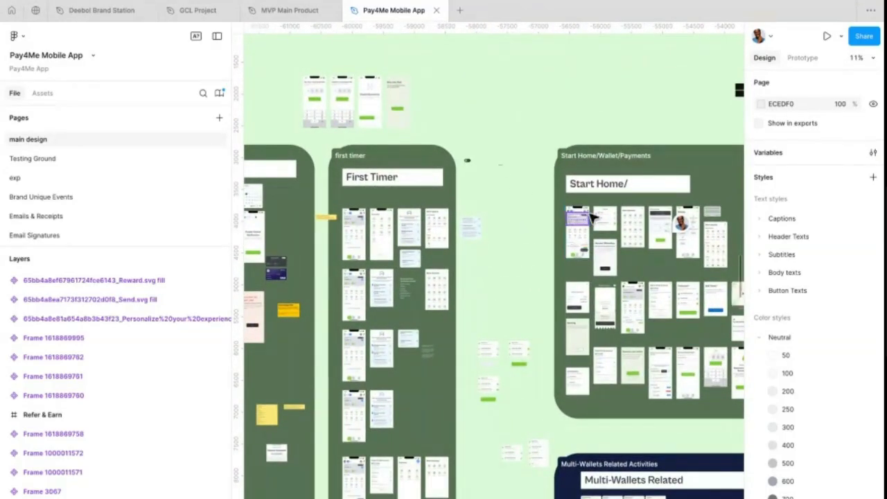
{"action": "scroll", "coordinate": [585, 255], "scroll_direction": "up", "scroll_amount": 3}
{"action": "left_click", "coordinate": [563, 185]}
{"action": "key", "text": "shift+space"}
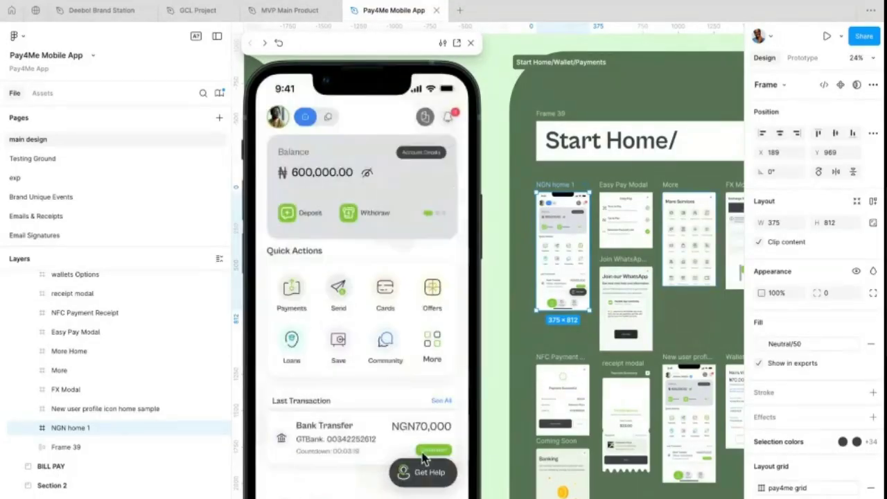
- Open and close the More Services sheet repeatedly from the home screen's More action to study its modal behaviour and options
{"action": "left_click", "coordinate": [448, 191]}
{"action": "left_click", "coordinate": [424, 339]}
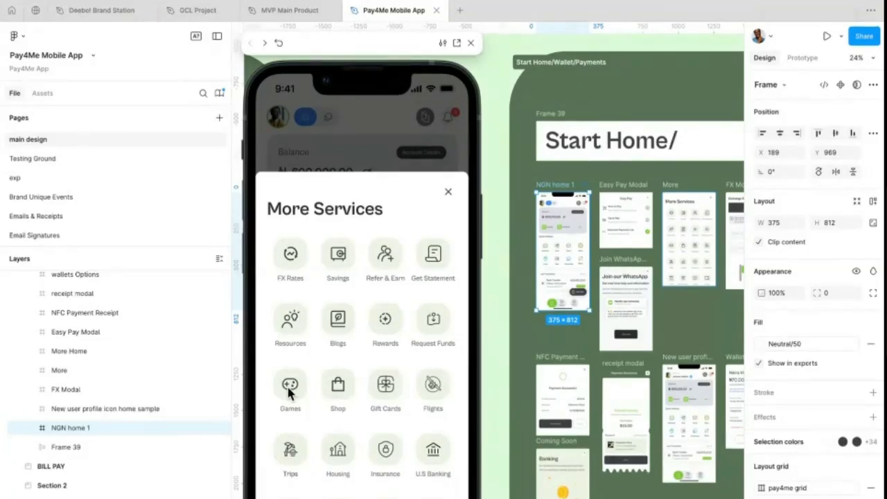
{"action": "left_click", "coordinate": [448, 192]}
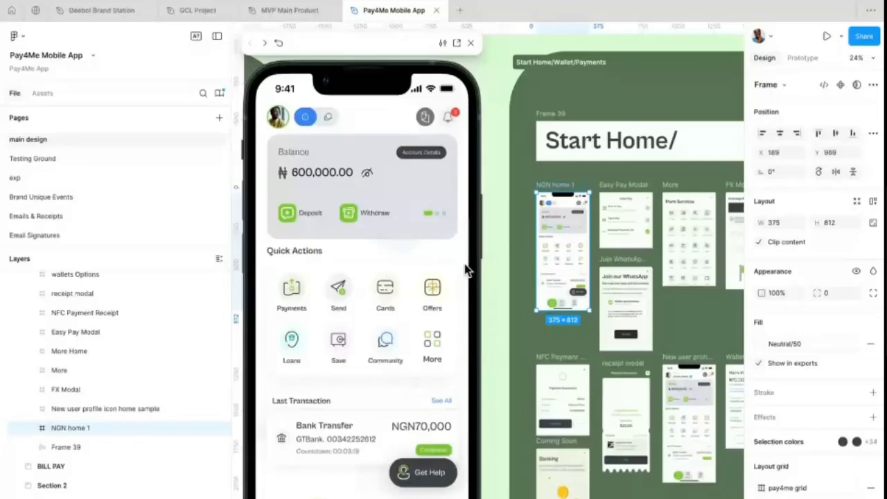
{"action": "left_click", "coordinate": [432, 350]}
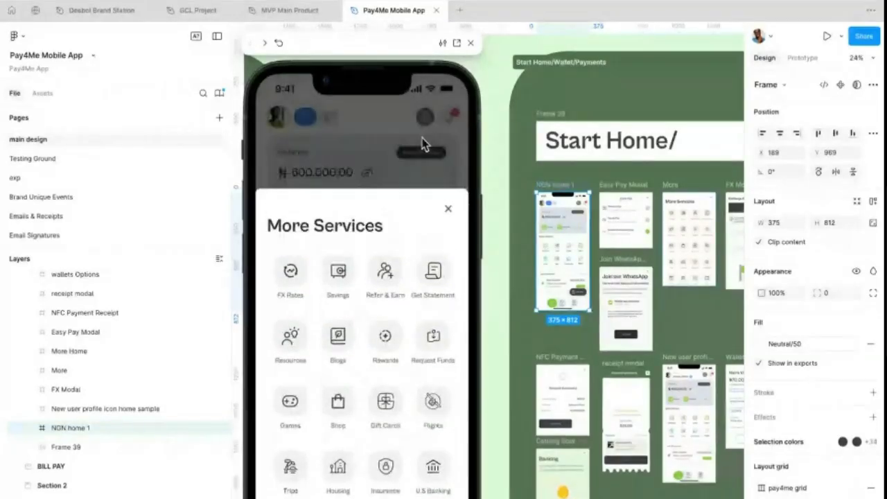
{"action": "left_click", "coordinate": [423, 143]}
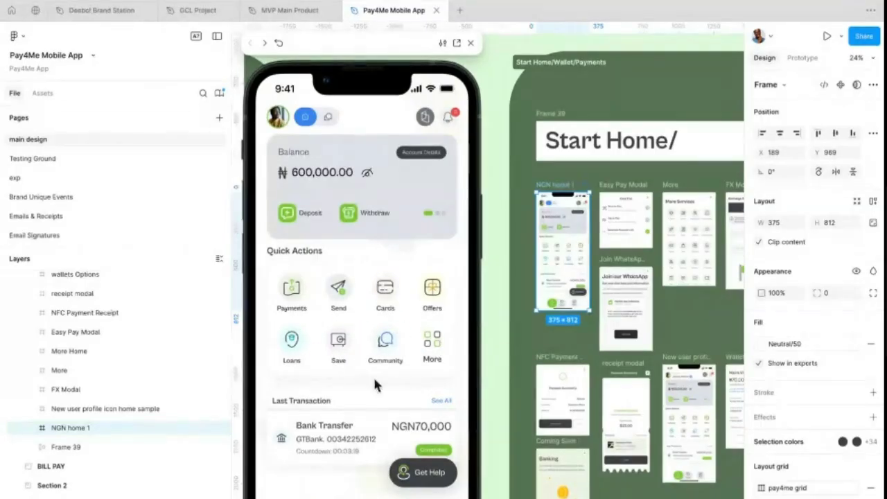
{"action": "left_click", "coordinate": [432, 350]}
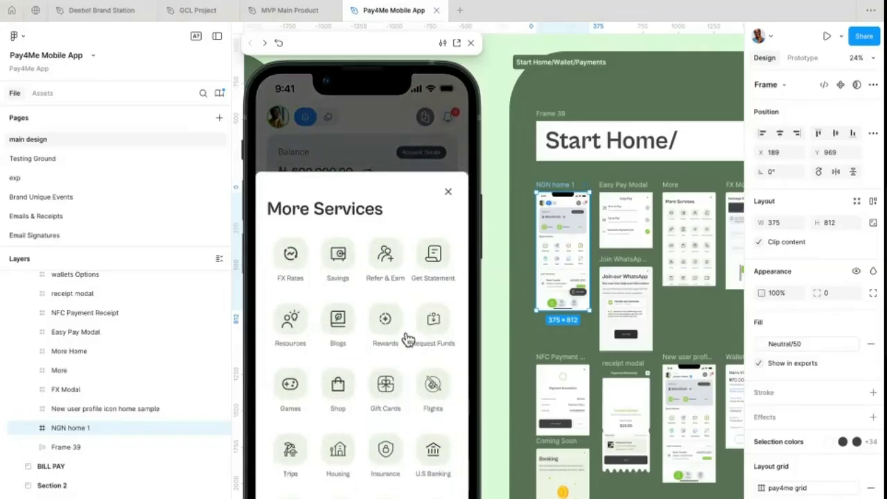
{"action": "left_click", "coordinate": [447, 192]}
{"action": "left_click", "coordinate": [424, 334]}
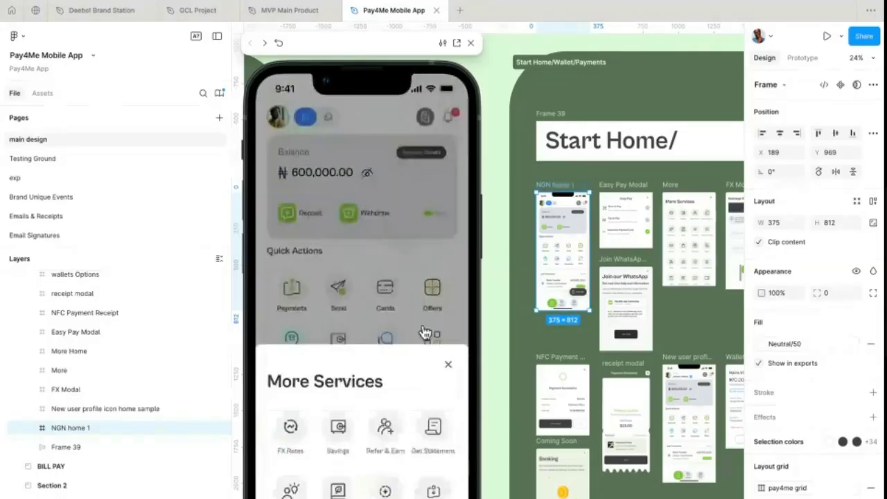
{"action": "left_click", "coordinate": [447, 452]}
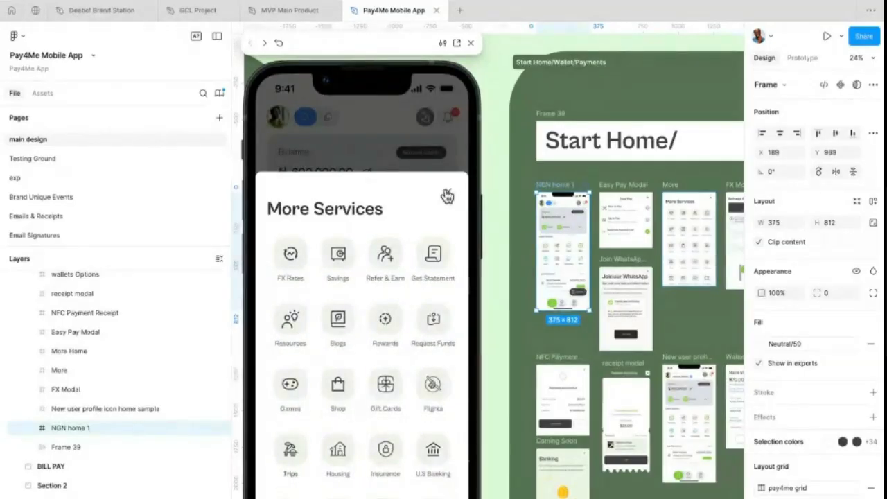
{"action": "left_click", "coordinate": [448, 193]}
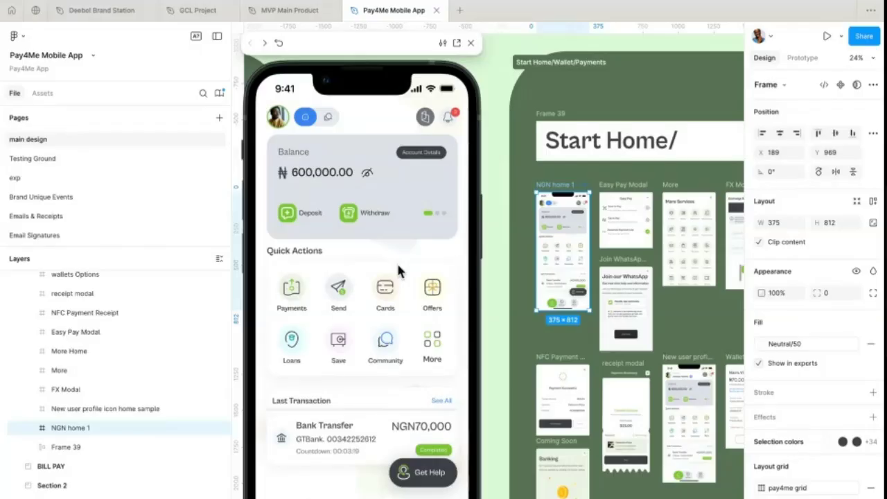
{"action": "left_click", "coordinate": [427, 341]}
{"action": "left_click", "coordinate": [447, 192]}
{"action": "left_click", "coordinate": [437, 354]}
{"action": "left_click", "coordinate": [447, 197]}
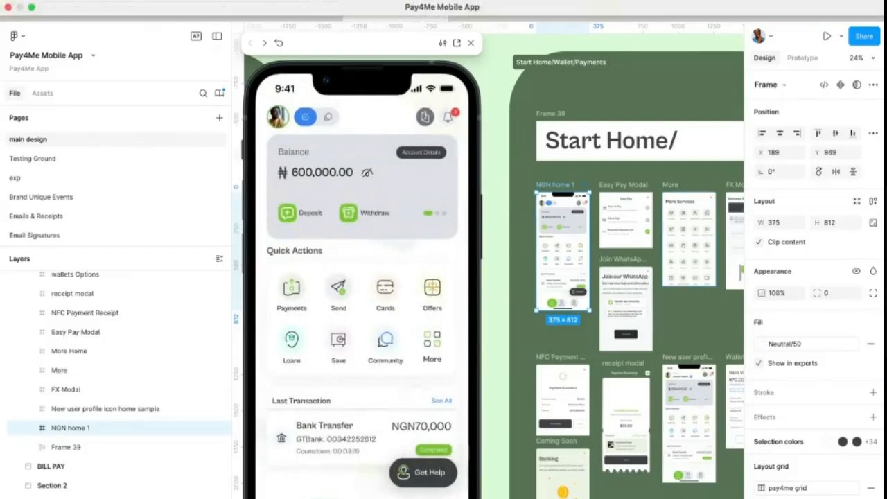
{"action": "left_click", "coordinate": [438, 357]}
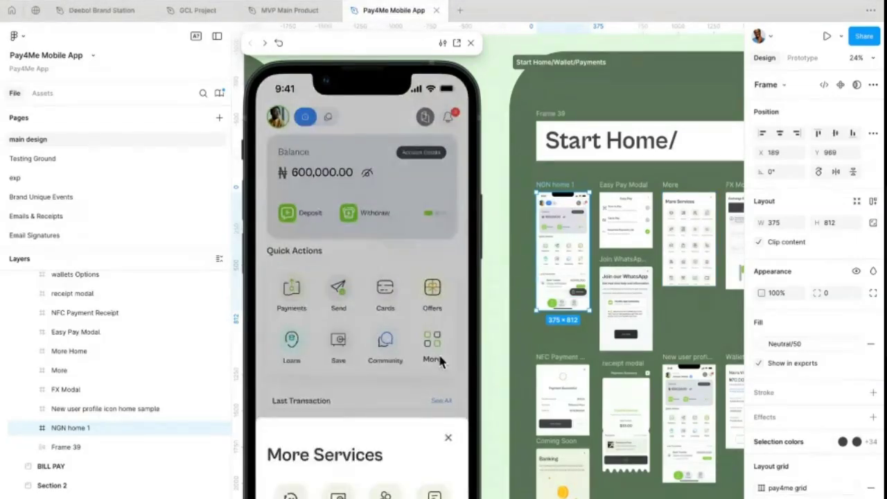
{"action": "left_click", "coordinate": [448, 192]}
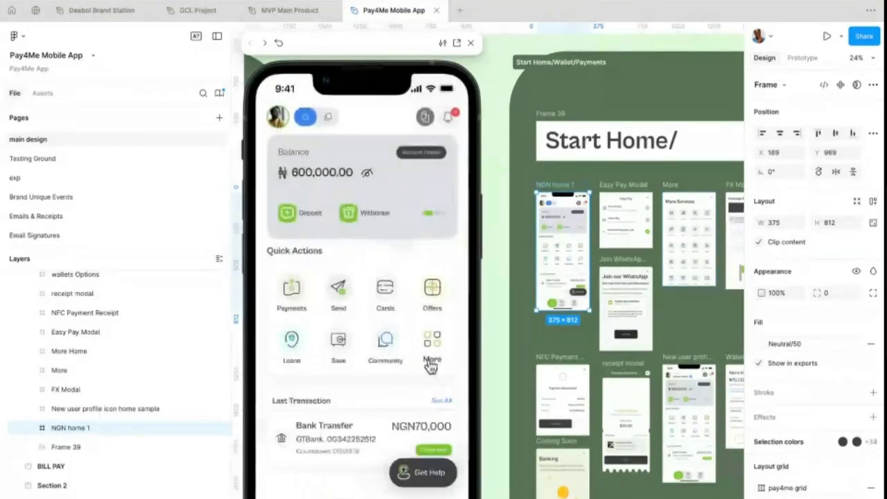
{"action": "left_click", "coordinate": [434, 353]}
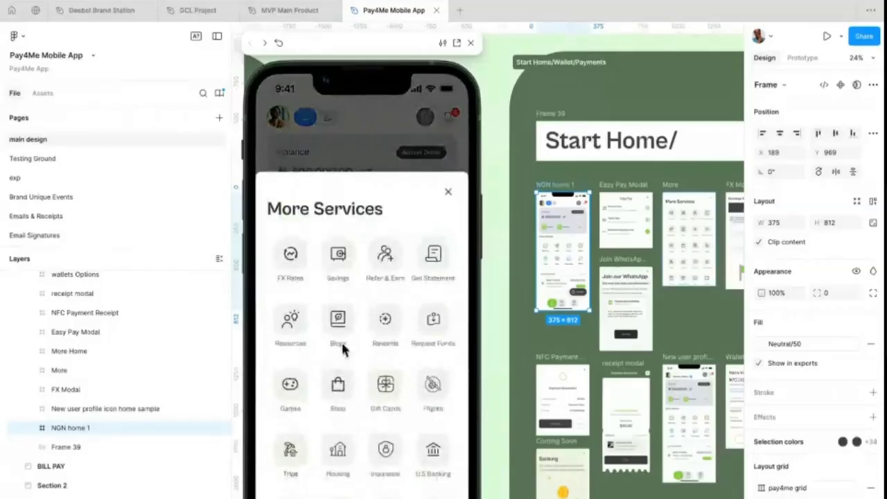
{"action": "left_click", "coordinate": [447, 192]}
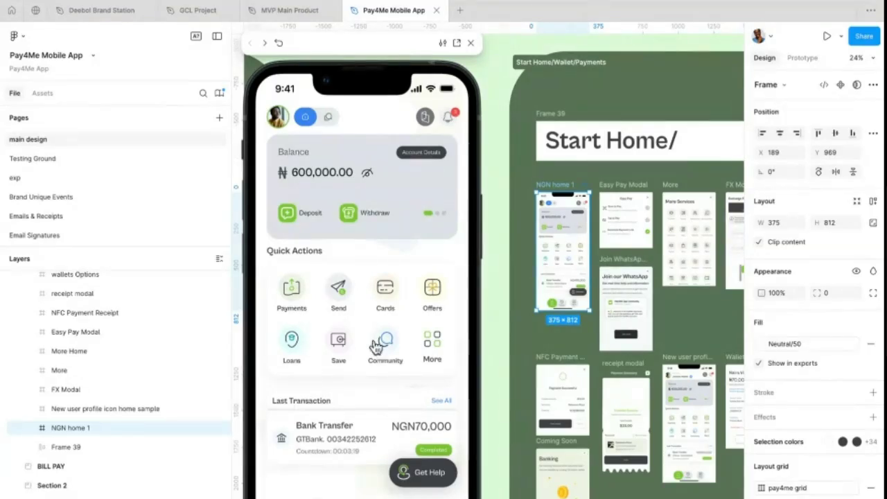
- Open the profile menu from the home screen's avatar and test the Blog & Resources entry for a linked screen
{"action": "left_click", "coordinate": [274, 121]}
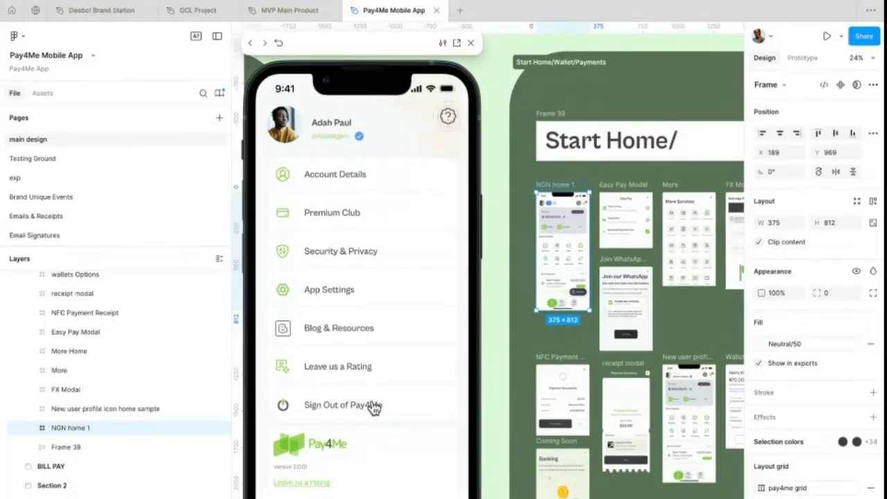
{"action": "left_click", "coordinate": [354, 324]}
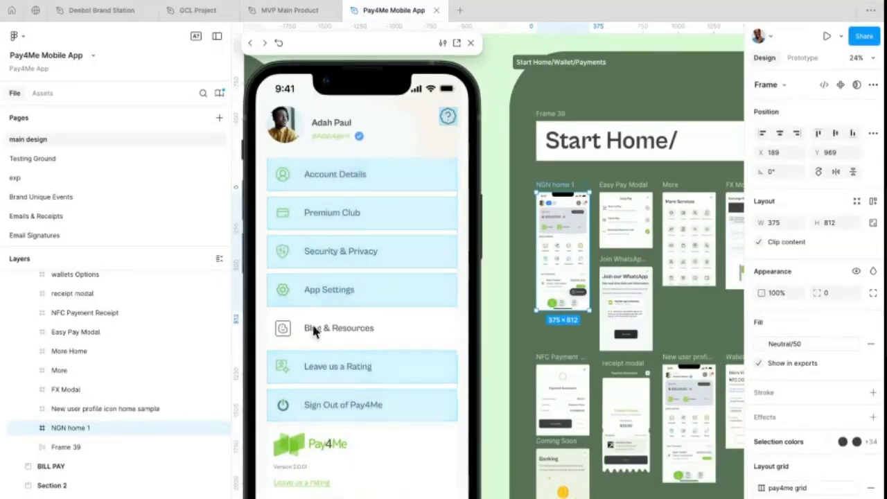
{"action": "left_click", "coordinate": [319, 329]}
{"action": "left_click", "coordinate": [378, 334]}
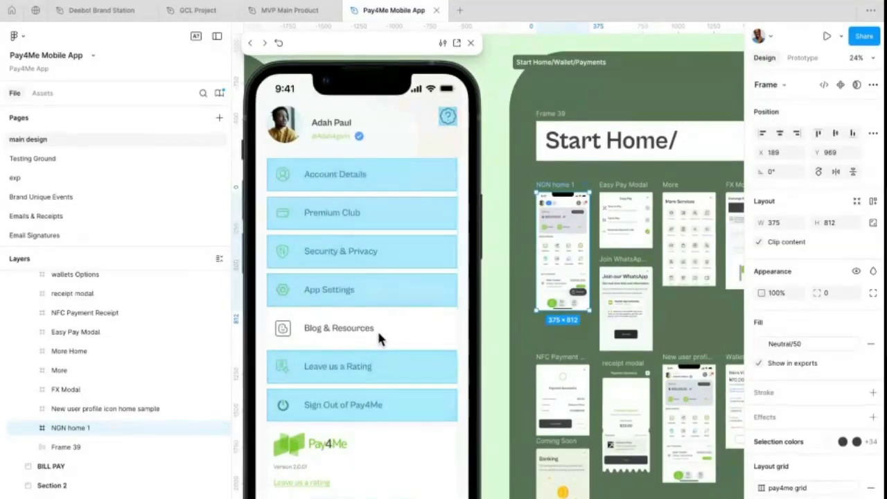
{"action": "left_click", "coordinate": [346, 329]}
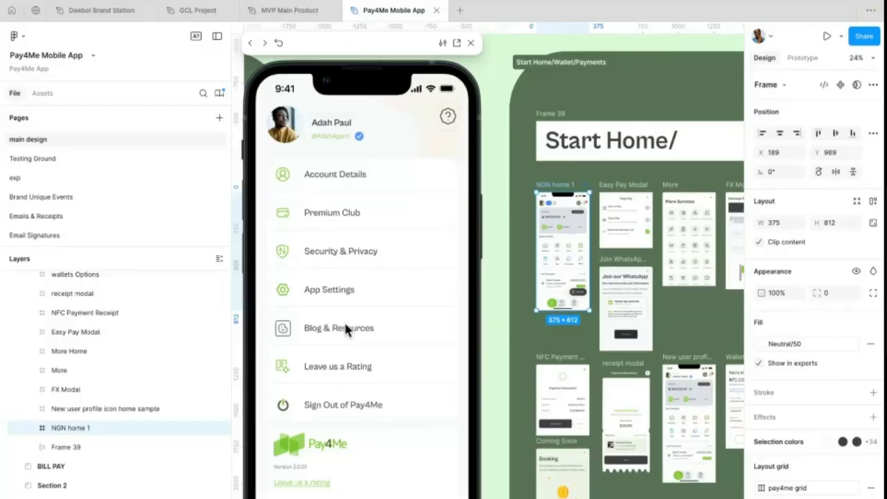
- View the App Settings and Appearance & Theme screens in the prototype and return to the profile menu
{"action": "left_click", "coordinate": [340, 298]}
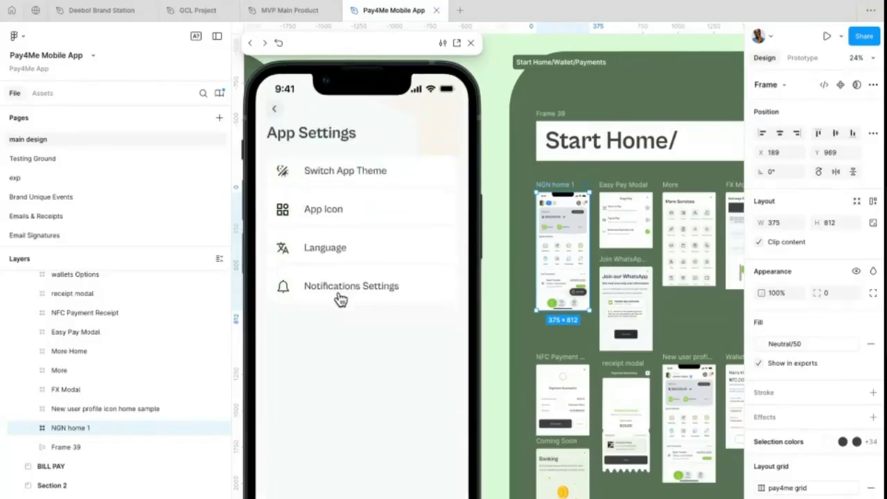
{"action": "left_click", "coordinate": [340, 174]}
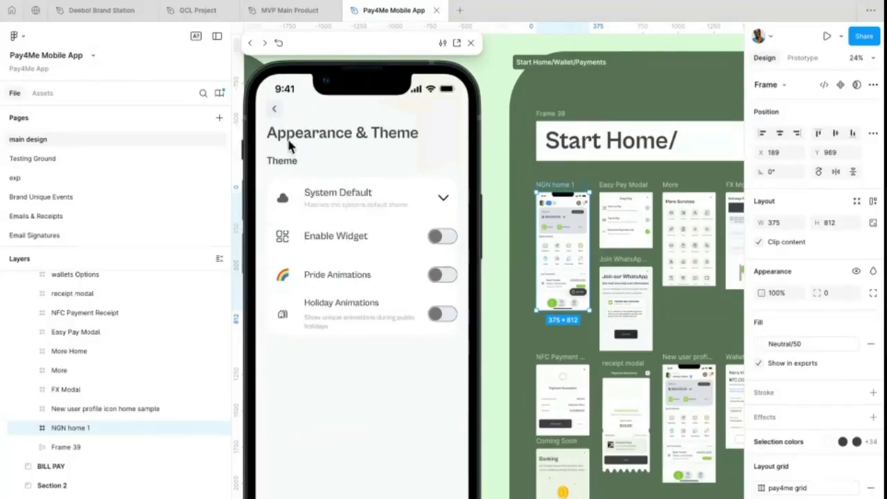
{"action": "left_click", "coordinate": [275, 108]}
{"action": "left_click", "coordinate": [276, 109]}
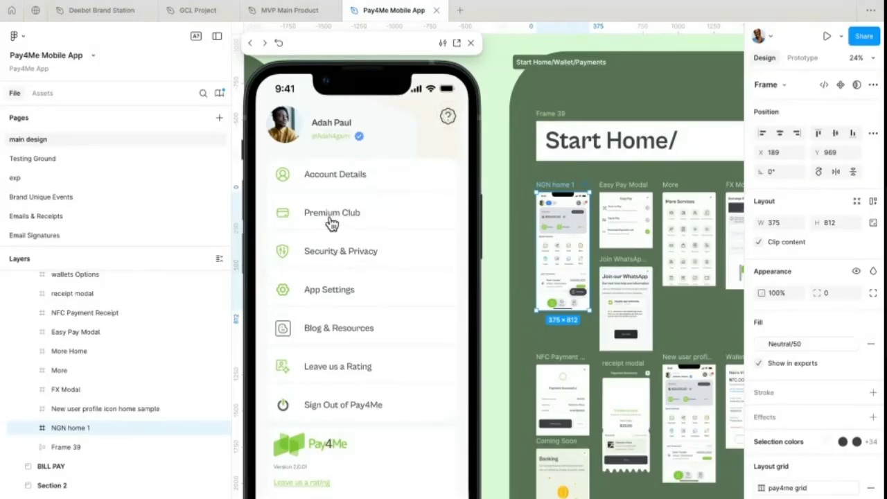
- Open the feedback form through Leave us a Rating, choose the Amazing rating, and submit the review
{"action": "left_click", "coordinate": [291, 374]}
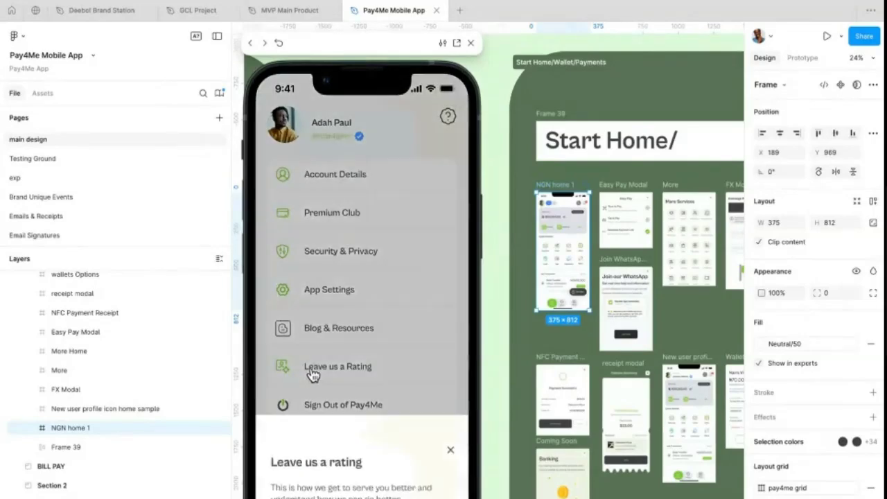
{"action": "left_click", "coordinate": [357, 376]}
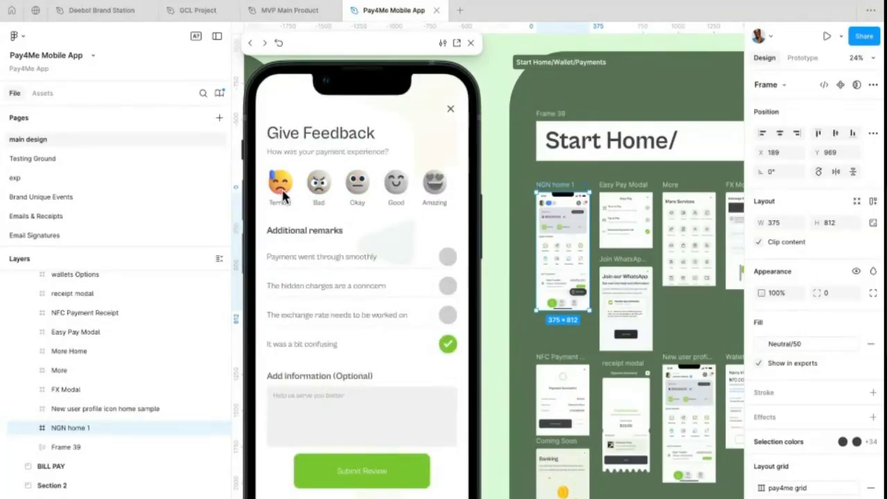
{"action": "left_click", "coordinate": [434, 183]}
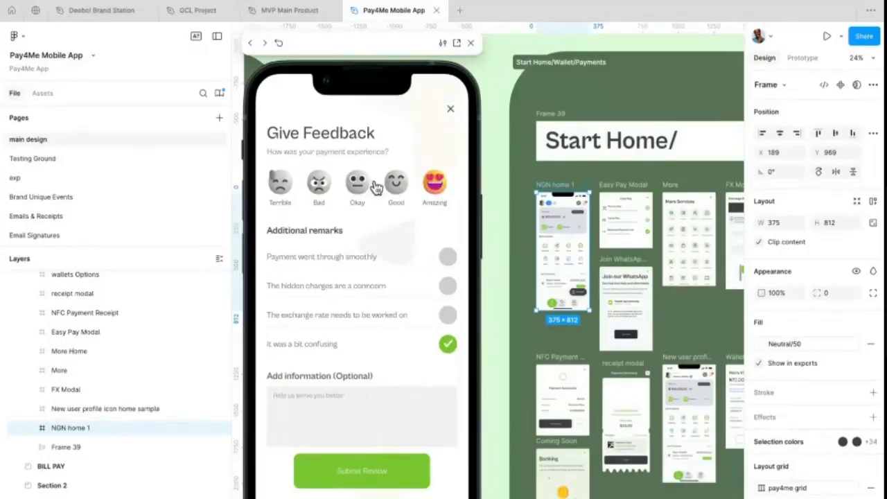
{"action": "left_click", "coordinate": [374, 479]}
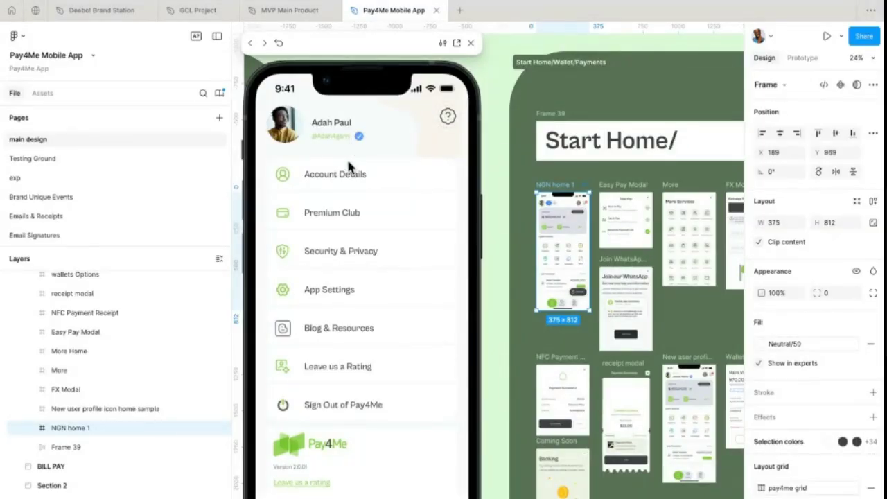
- Return to the prototype's home screen and examine the Chat Support options through Get Help
{"action": "left_click", "coordinate": [323, 497]}
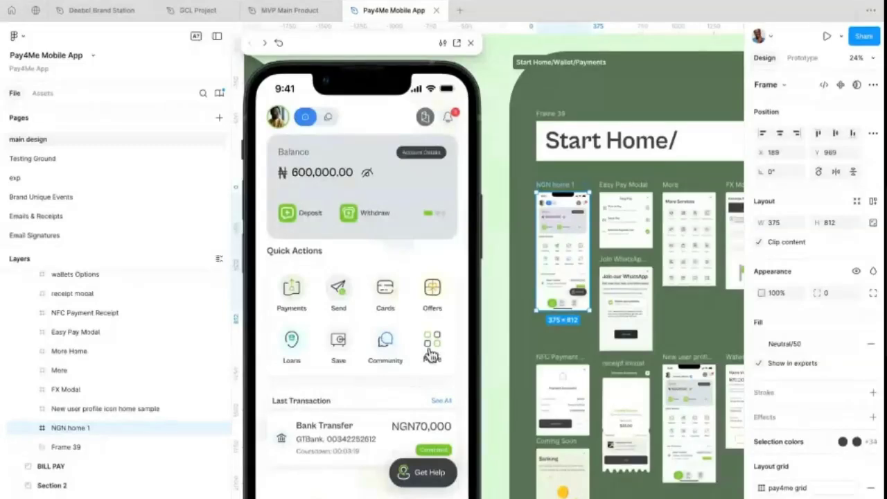
{"action": "left_click", "coordinate": [421, 474]}
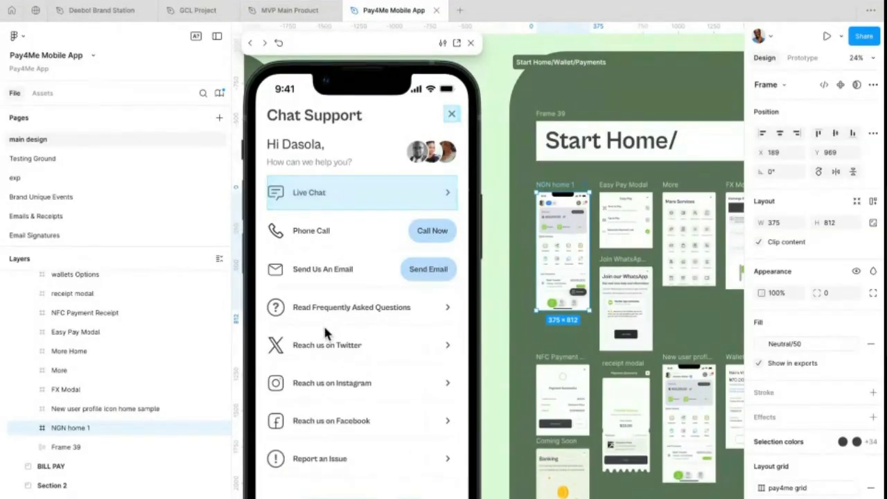
{"action": "left_click", "coordinate": [332, 454]}
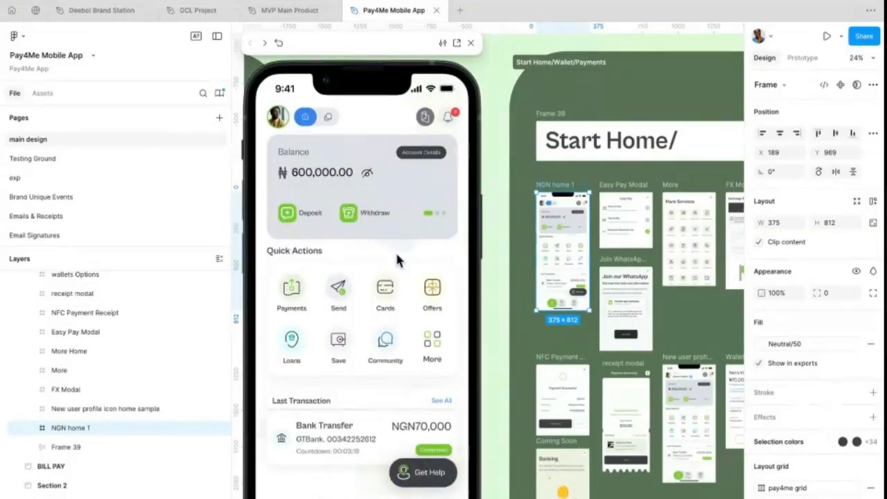
- Open and close the Naira Virtual Account sheet from the balance card's Account Details to examine its modal
{"action": "left_click", "coordinate": [424, 156]}
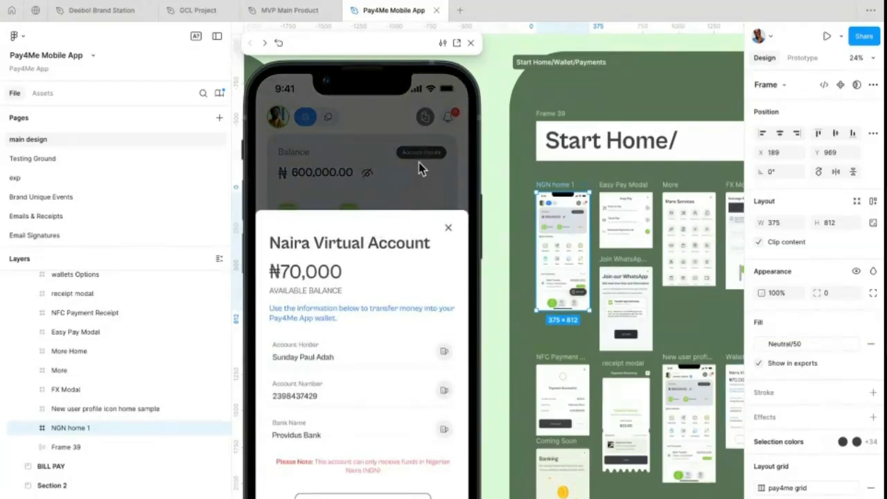
{"action": "left_click", "coordinate": [420, 155]}
{"action": "left_click", "coordinate": [419, 156]}
{"action": "left_click", "coordinate": [444, 227]}
{"action": "left_click", "coordinate": [421, 153]}
{"action": "left_click", "coordinate": [282, 213]}
- View the Points & Rewards screen from the rewards balance card and the Virtual Card screen from the USD Debit Card
{"action": "left_click", "coordinate": [422, 158]}
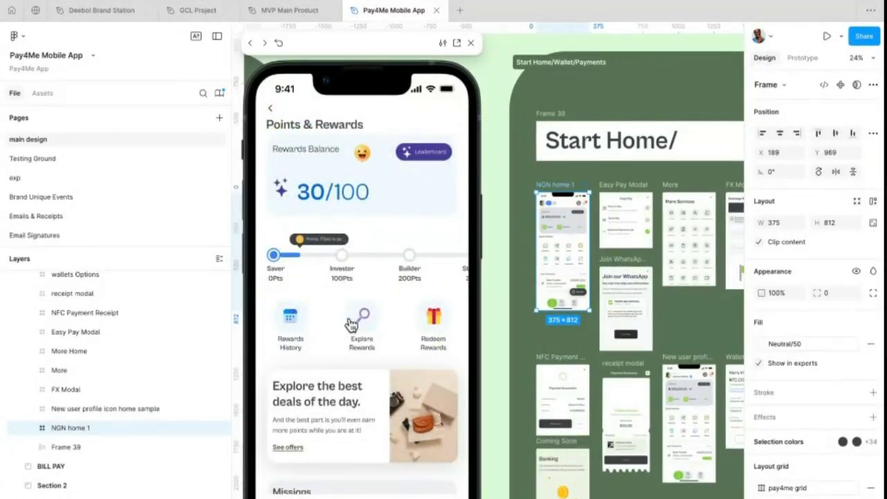
{"action": "key", "text": "Left"}
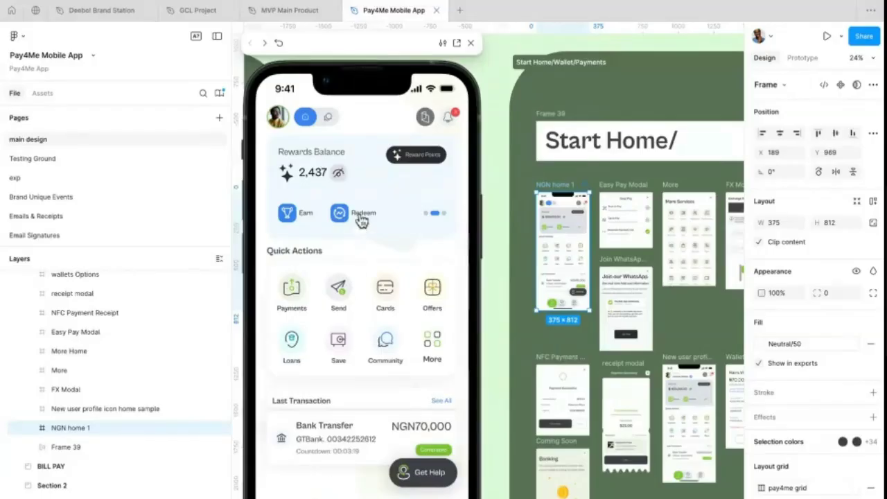
{"action": "left_click_drag", "start_coordinate": [425, 193], "coordinate": [308, 190]}
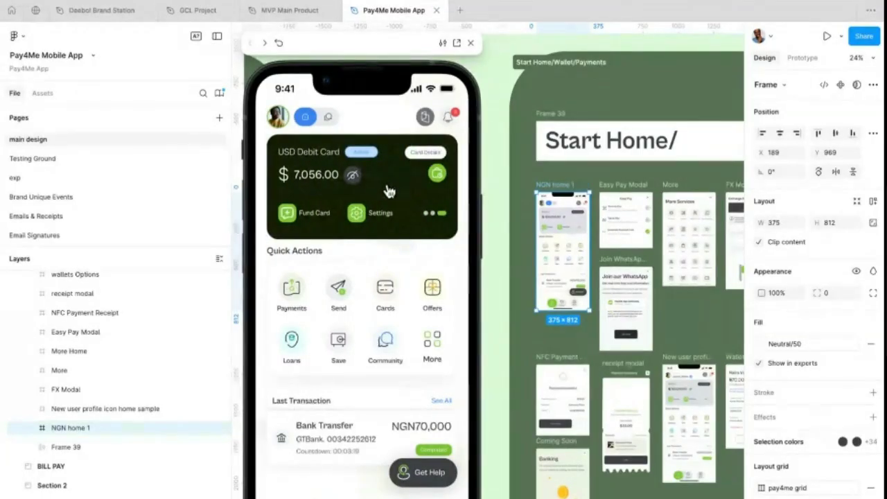
{"action": "left_click", "coordinate": [419, 154]}
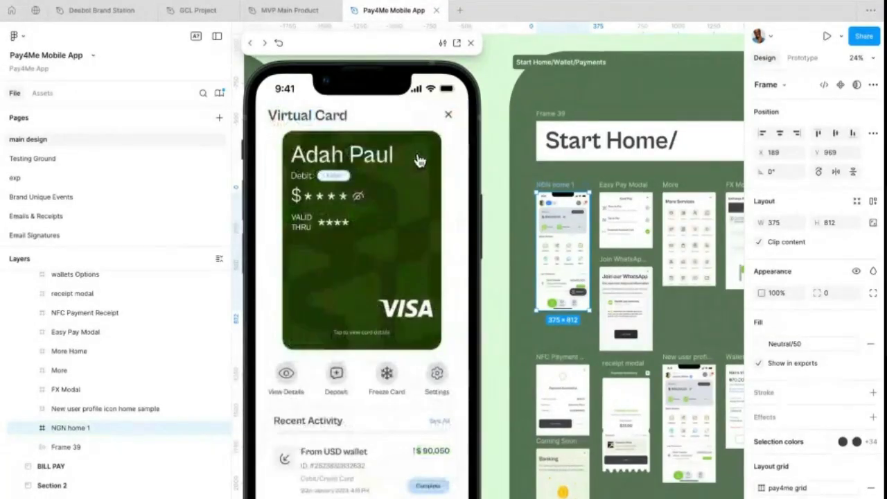
- Flip the Virtual Card screen's VISA card to examine the interaction and look through the rest of the screen
{"action": "left_click", "coordinate": [396, 249]}
{"action": "left_click", "coordinate": [397, 252]}
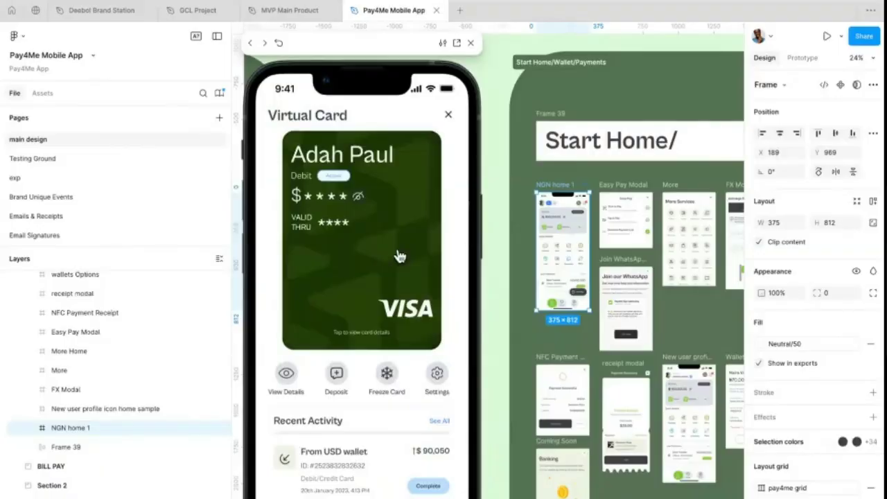
{"action": "scroll", "coordinate": [413, 404], "scroll_direction": "down", "scroll_amount": 2}
{"action": "scroll", "coordinate": [402, 381], "scroll_direction": "up", "scroll_amount": 2}
- Swipe through the home screen's wallet cards, examine the GBP Wallet's Account Details sheet, and return to the naira balance card
{"action": "left_click_drag", "start_coordinate": [425, 197], "coordinate": [304, 194]}
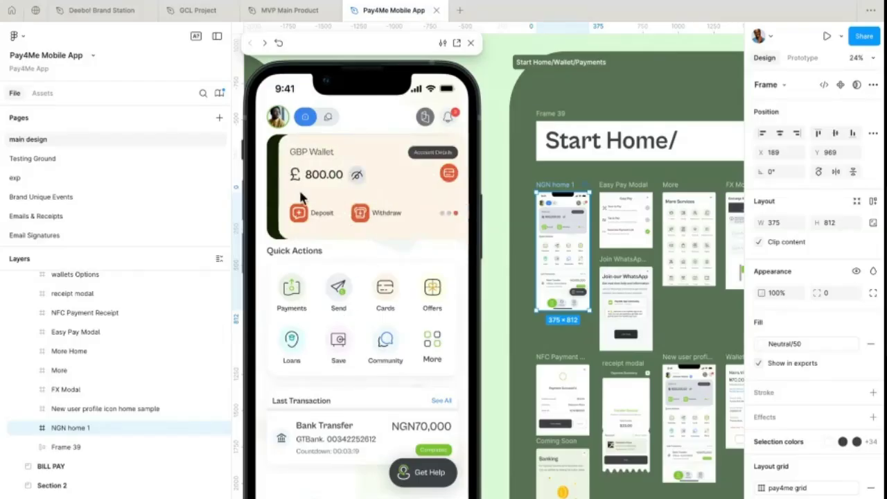
{"action": "left_click_drag", "start_coordinate": [424, 175], "coordinate": [256, 177]}
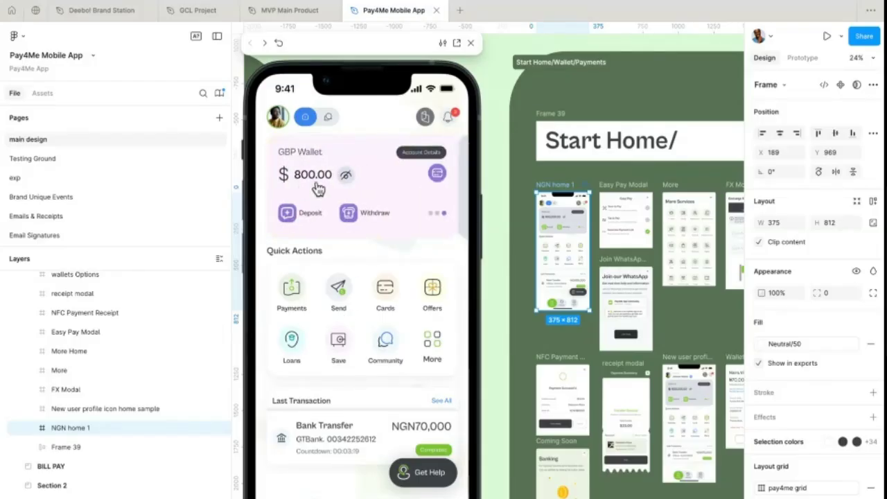
{"action": "left_click", "coordinate": [428, 153]}
{"action": "left_click", "coordinate": [408, 159]}
{"action": "left_click", "coordinate": [423, 158]}
{"action": "left_click", "coordinate": [425, 161]}
{"action": "left_click", "coordinate": [431, 163]}
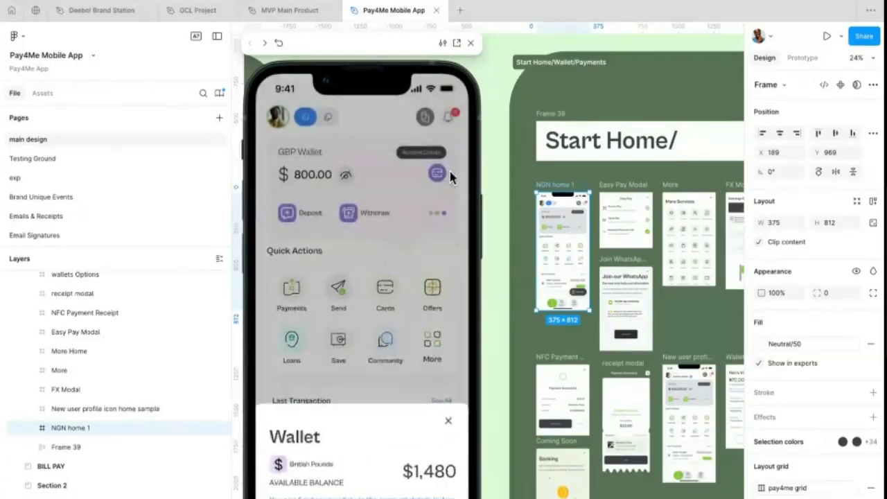
{"action": "left_click_drag", "start_coordinate": [429, 201], "coordinate": [344, 212]}
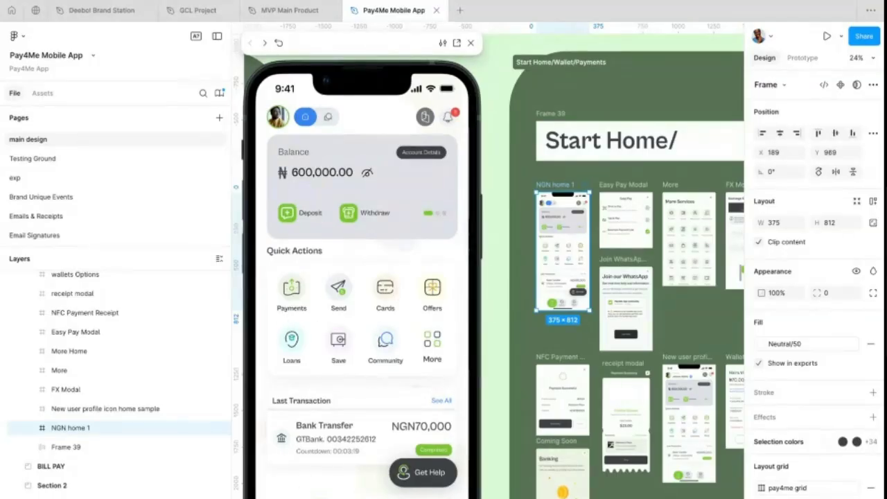
- Examine the Payments screen's Confused? help sheet and its dismissal confirmation, and go back to the home screen
{"action": "left_click", "coordinate": [292, 296]}
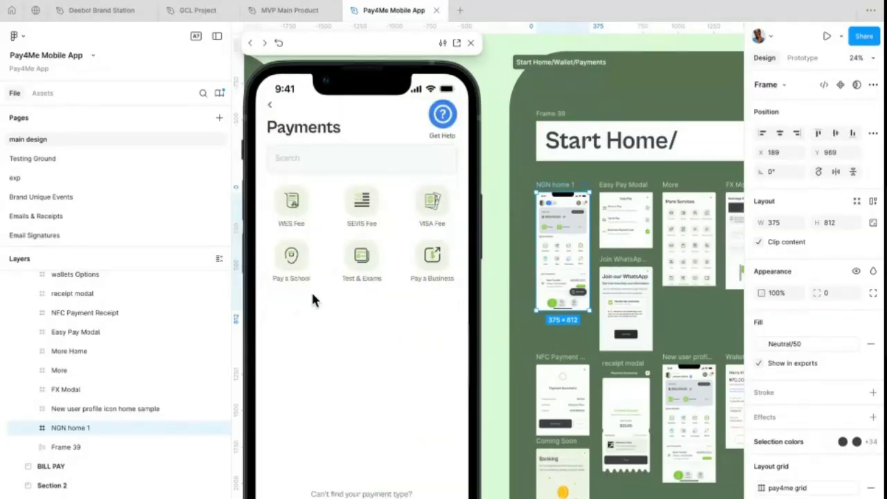
{"action": "left_click", "coordinate": [447, 232]}
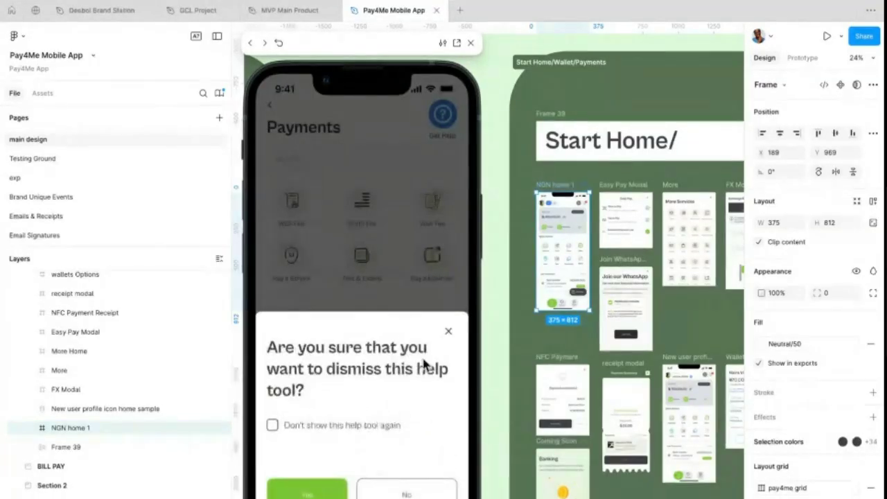
{"action": "left_click", "coordinate": [301, 487]}
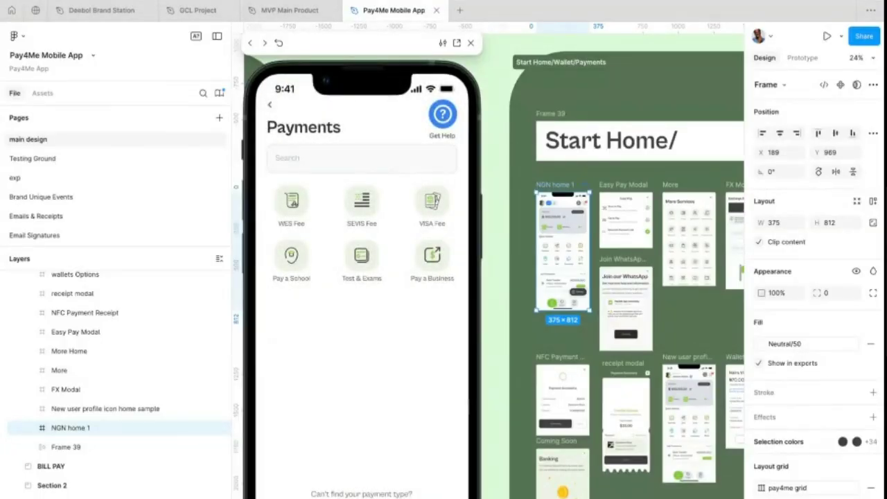
{"action": "left_click", "coordinate": [273, 104]}
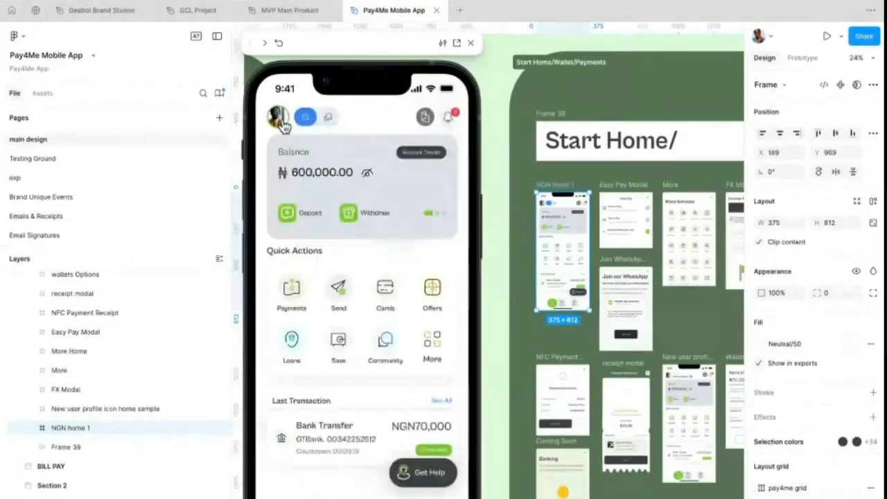
{"action": "left_click", "coordinate": [291, 290]}
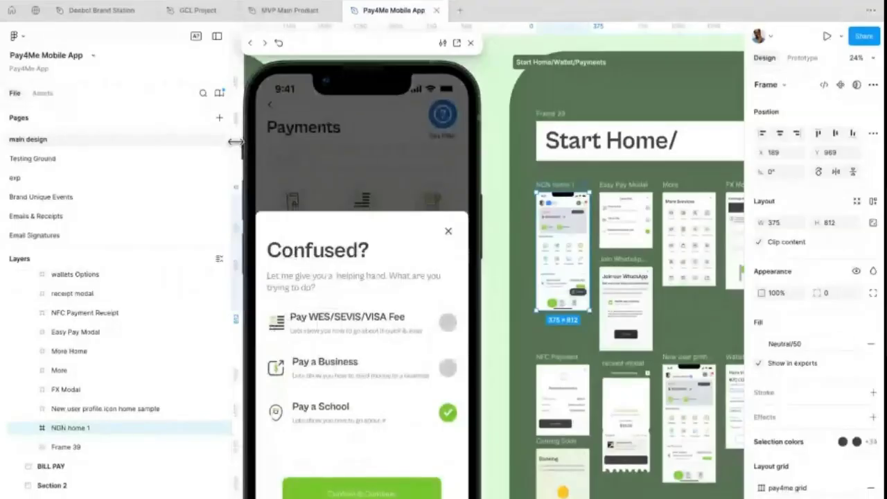
{"action": "left_click", "coordinate": [275, 115]}
{"action": "left_click", "coordinate": [274, 111]}
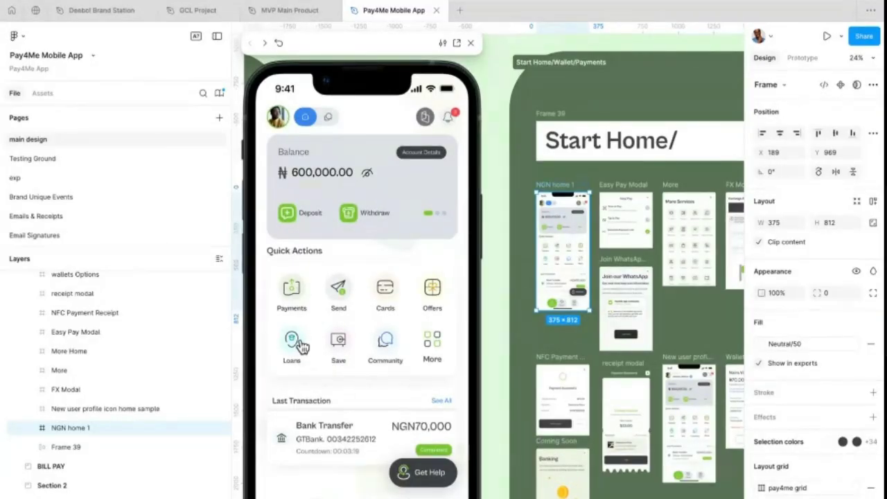
- View the recipient selection screen through the Pay4Me User option in Send Options, and go back to the home screen
{"action": "left_click", "coordinate": [338, 302]}
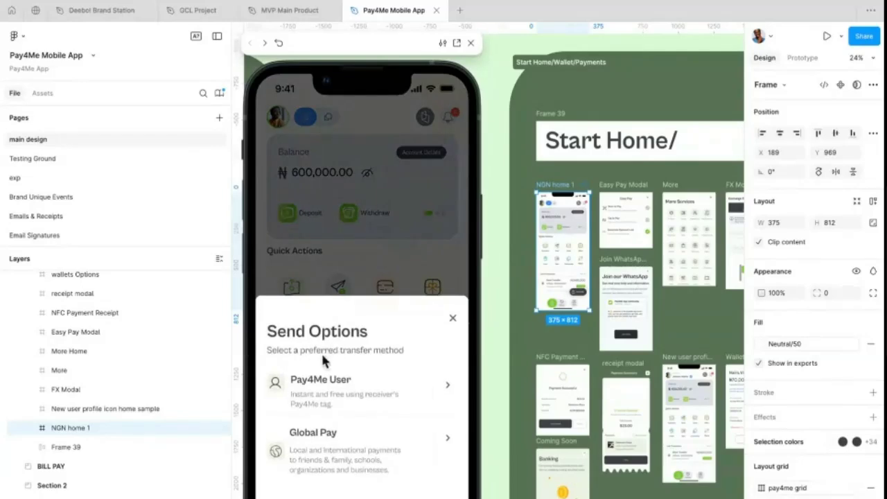
{"action": "left_click", "coordinate": [351, 379]}
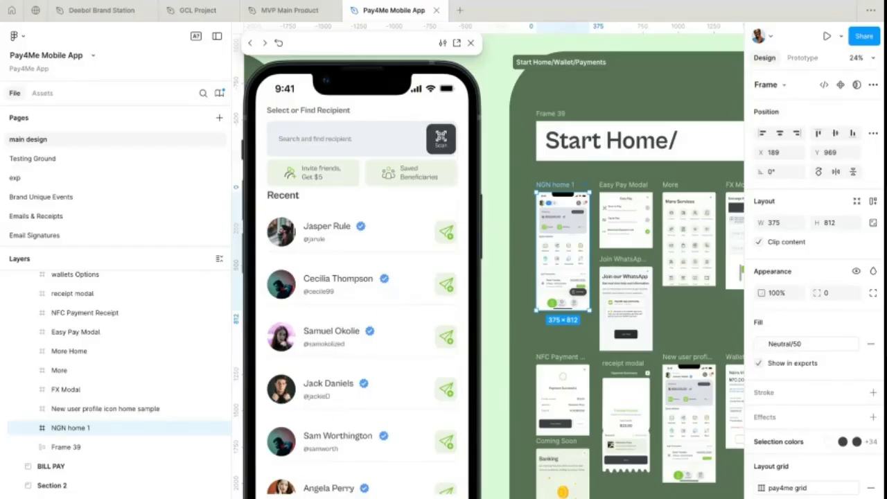
{"action": "key", "text": "Left"}
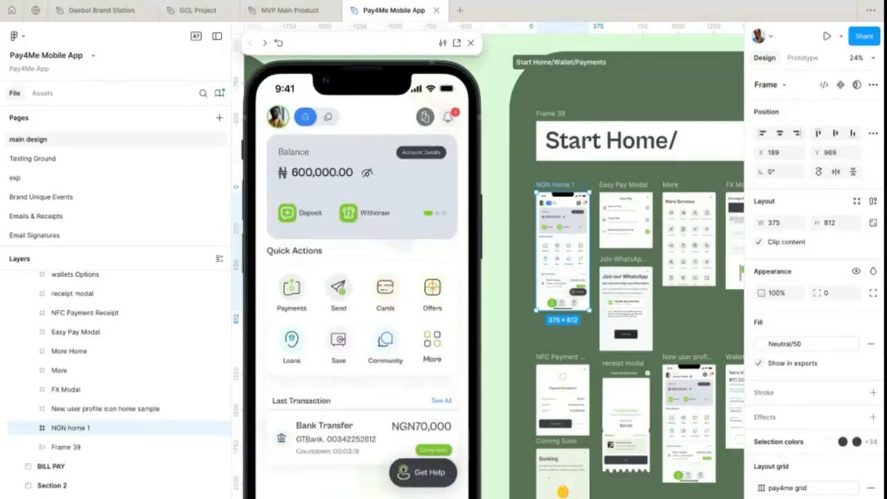
- Walk through the Pay4Me User transfer flow from choosing a recent recipient to the Transfer Successful screen, and return home
{"action": "left_click", "coordinate": [339, 291]}
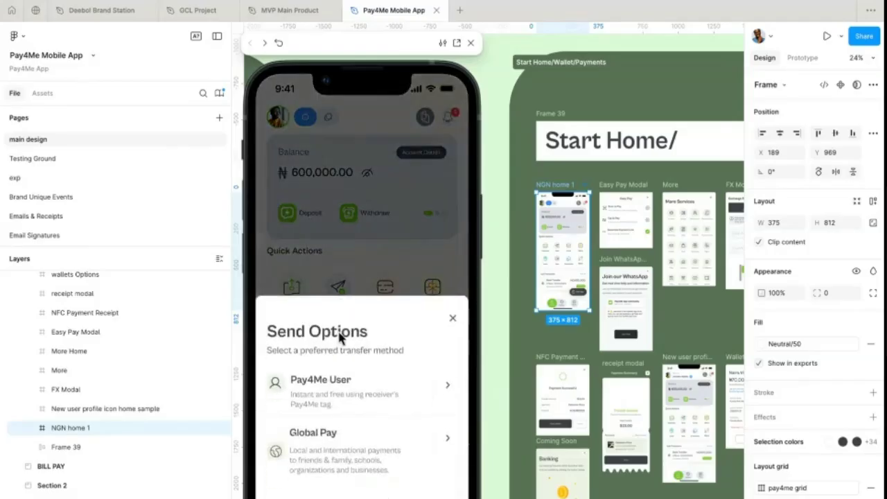
{"action": "left_click", "coordinate": [337, 383]}
{"action": "left_click", "coordinate": [340, 235]}
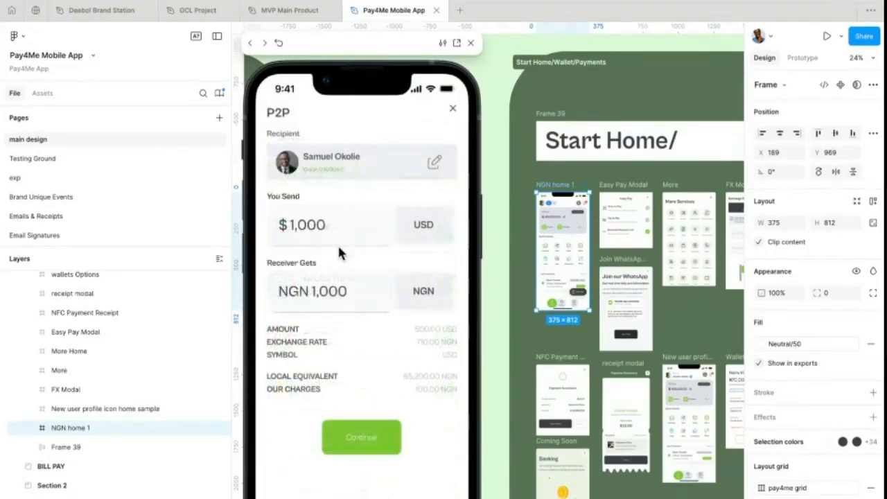
{"action": "left_click", "coordinate": [356, 433]}
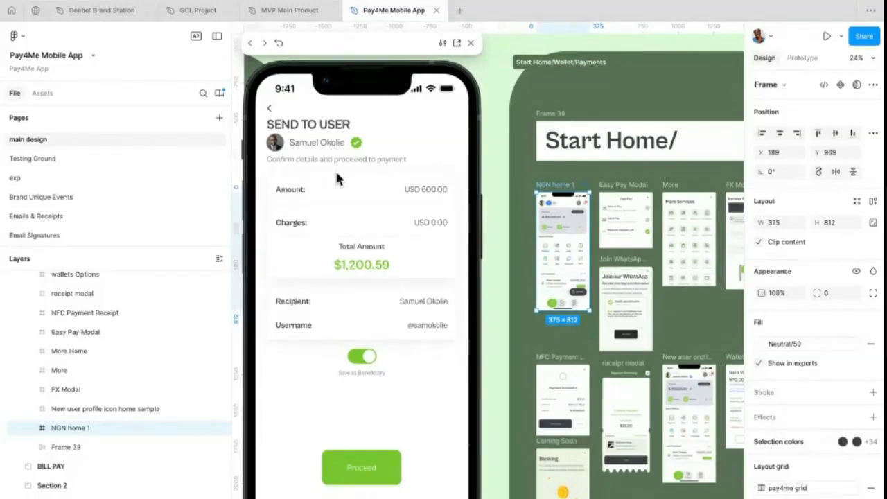
{"action": "left_click", "coordinate": [364, 470]}
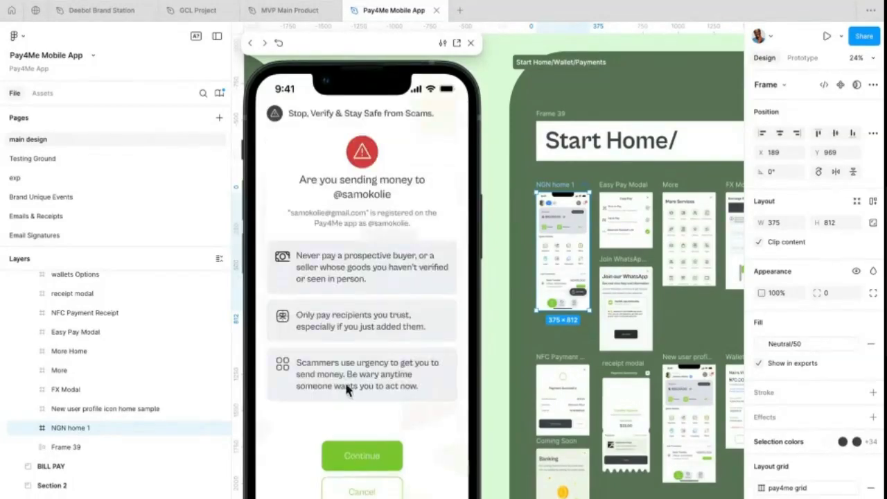
{"action": "left_click", "coordinate": [362, 456]}
{"action": "left_click", "coordinate": [358, 305]}
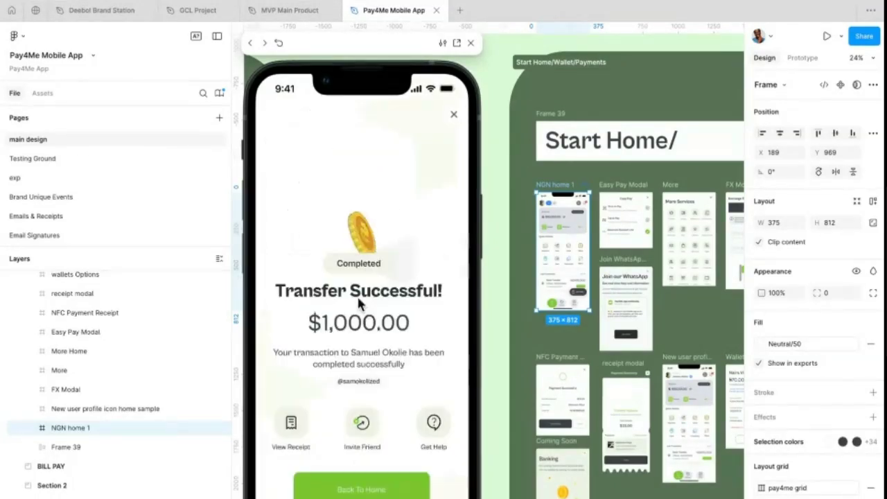
{"action": "left_click", "coordinate": [360, 479]}
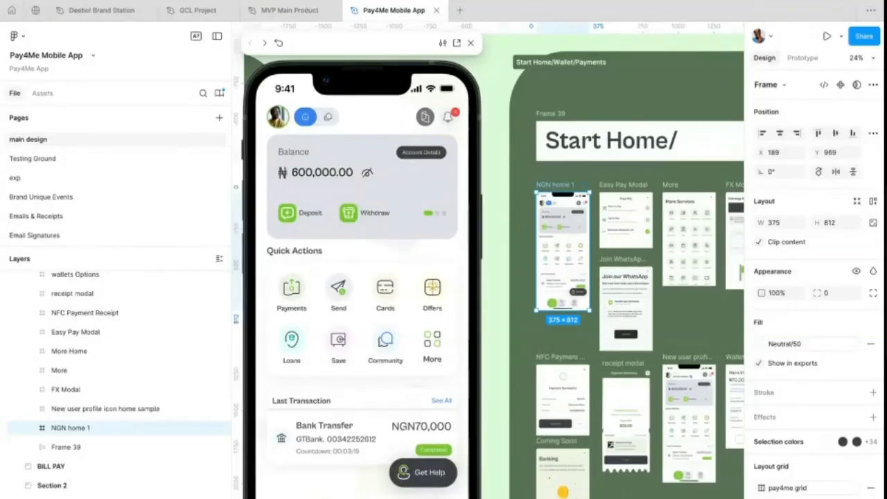
- Open the Community feed, reveal the emoji reactions under the first post, and restart the prototype
{"action": "left_click", "coordinate": [385, 342]}
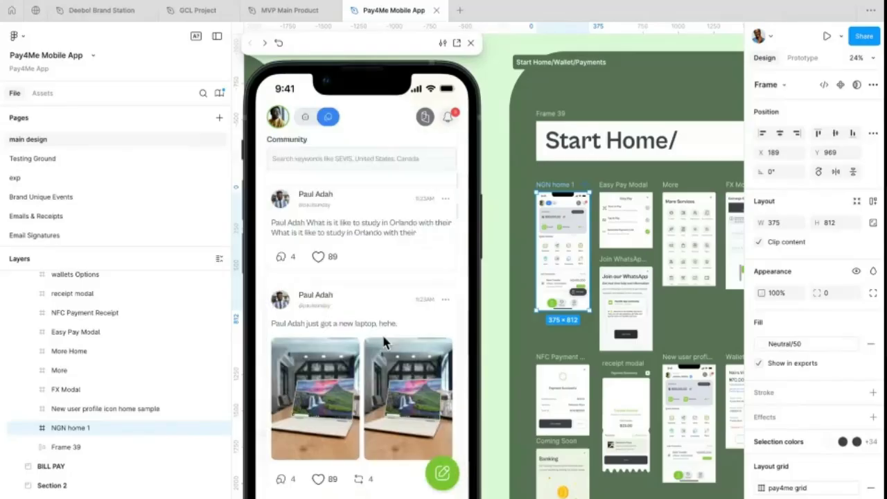
{"action": "left_click", "coordinate": [339, 236]}
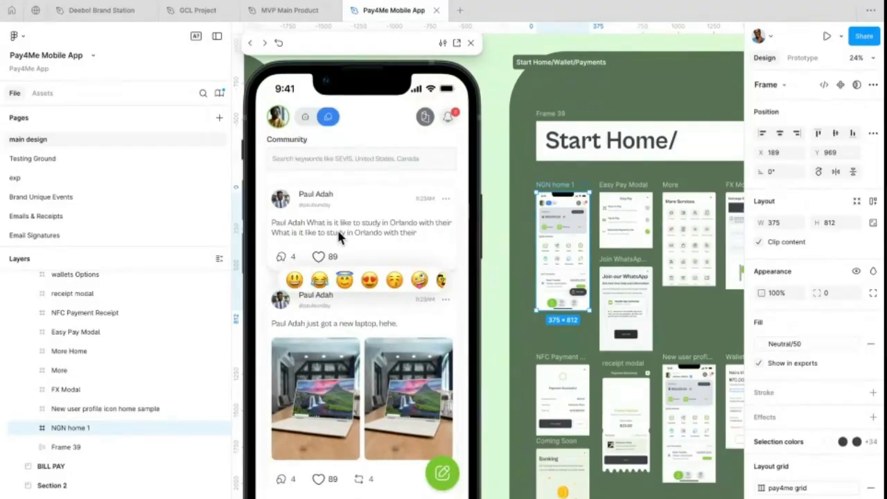
{"action": "key", "text": "r"}
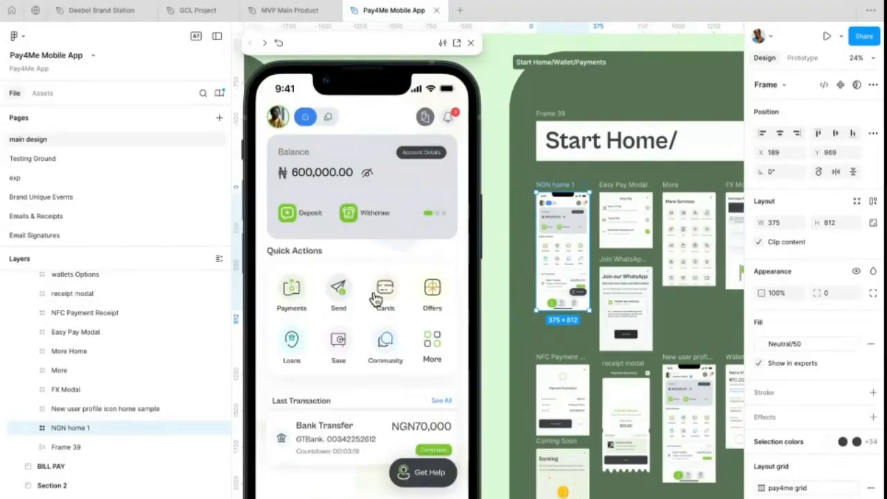
- Examine the VISA Fee flow in Payments by selecting Angola as the visa country, close the virtual card sheet, and return home
{"action": "left_click", "coordinate": [291, 291]}
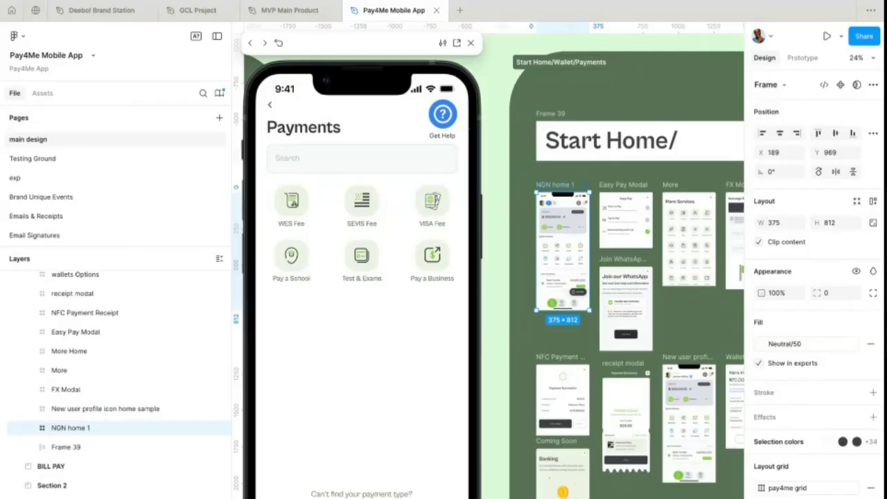
{"action": "left_click", "coordinate": [377, 493]}
{"action": "left_click", "coordinate": [443, 197]}
{"action": "left_click", "coordinate": [427, 214]}
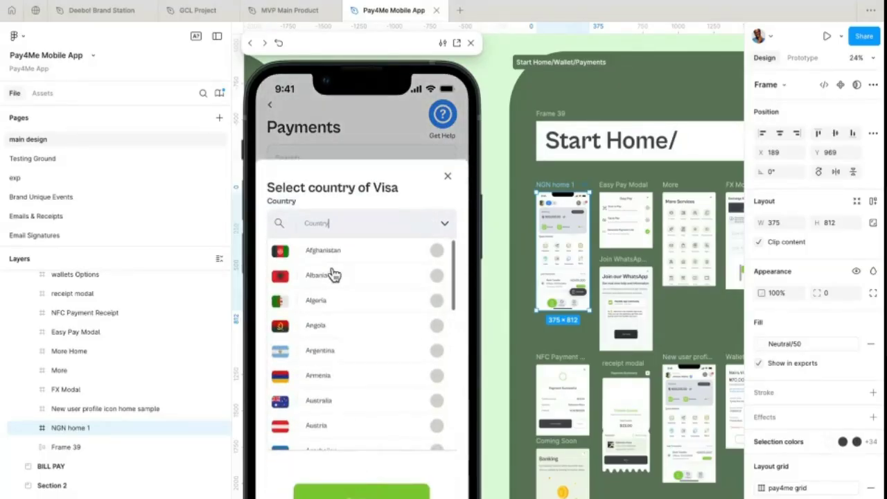
{"action": "left_click", "coordinate": [434, 326]}
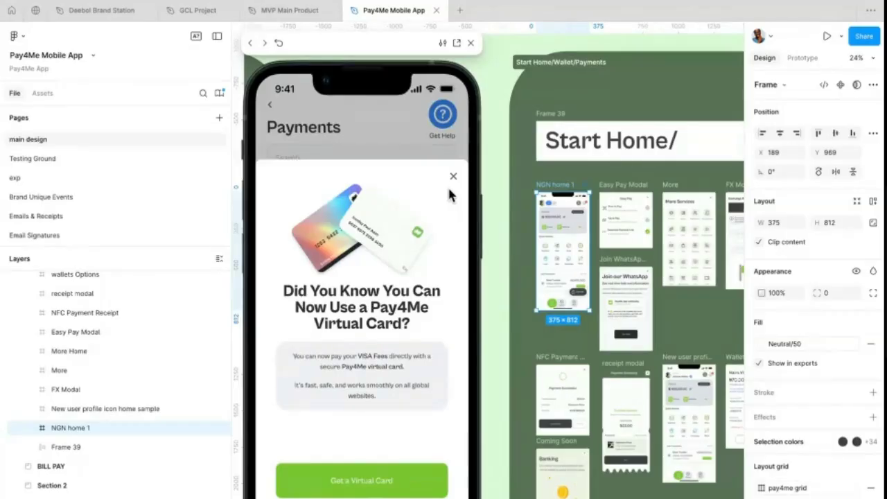
{"action": "left_click", "coordinate": [409, 157]}
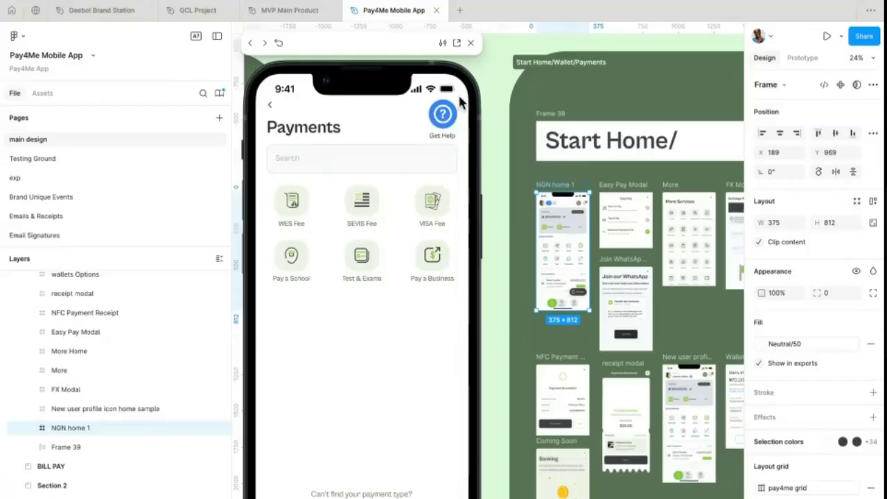
{"action": "left_click", "coordinate": [270, 104]}
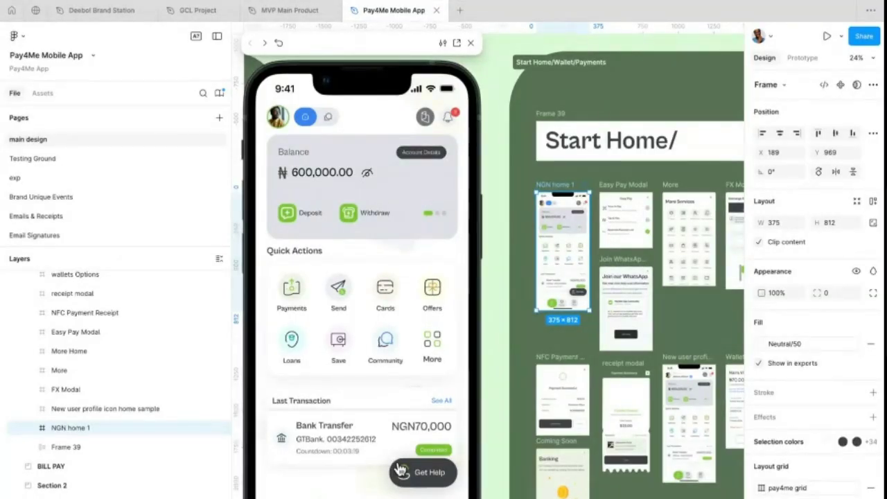
- Open Chat Support through the Payments screen's Get Help, examine its contact options, and close it
{"action": "left_click", "coordinate": [401, 471]}
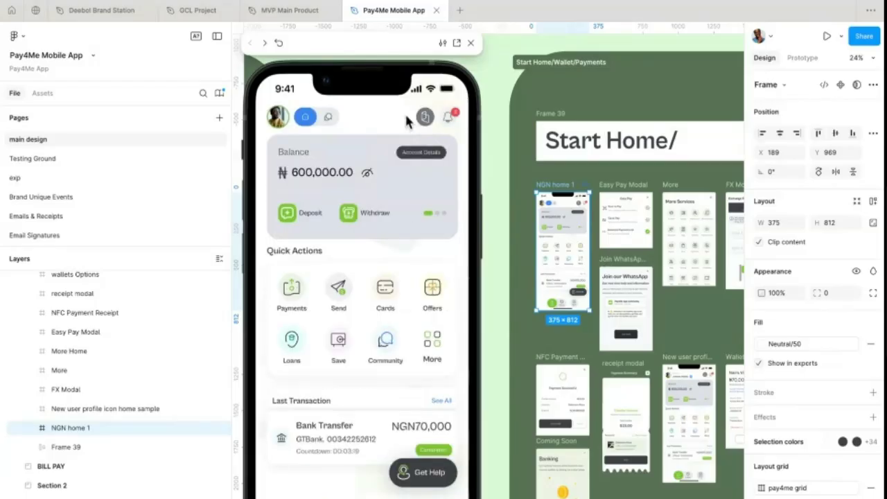
{"action": "left_click", "coordinate": [293, 303]}
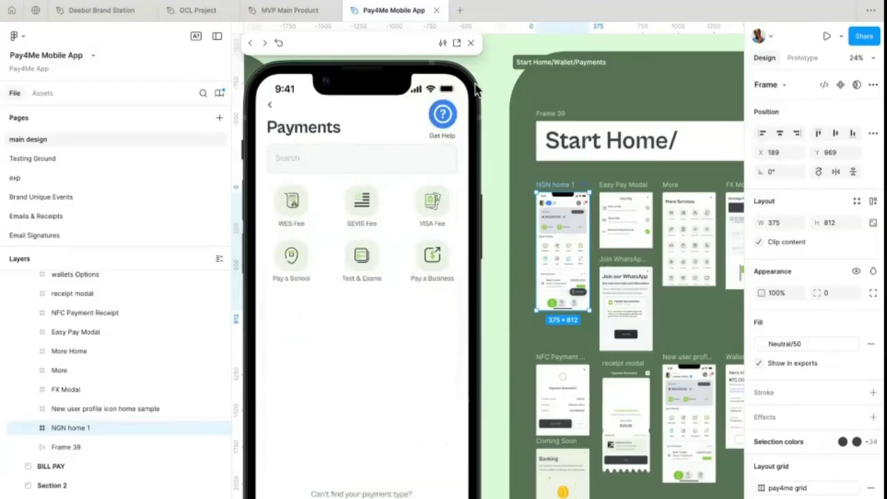
{"action": "left_click", "coordinate": [443, 118]}
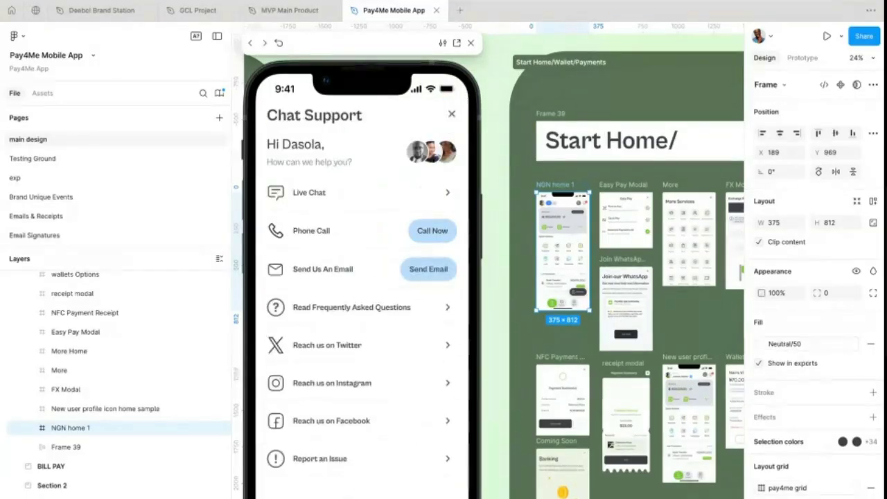
{"action": "left_click", "coordinate": [451, 113]}
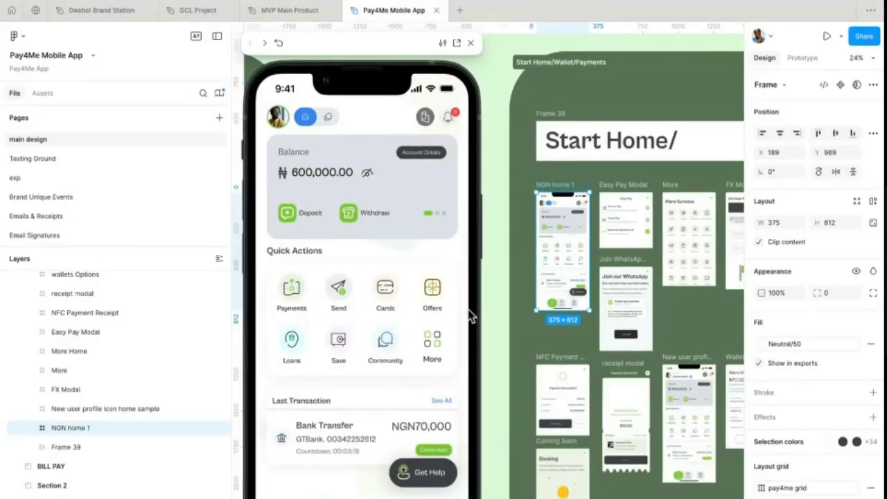
- Swipe through the home screen's balance cards again, from the GBP Wallet to the Rewards Balance card
{"action": "left_click", "coordinate": [439, 188]}
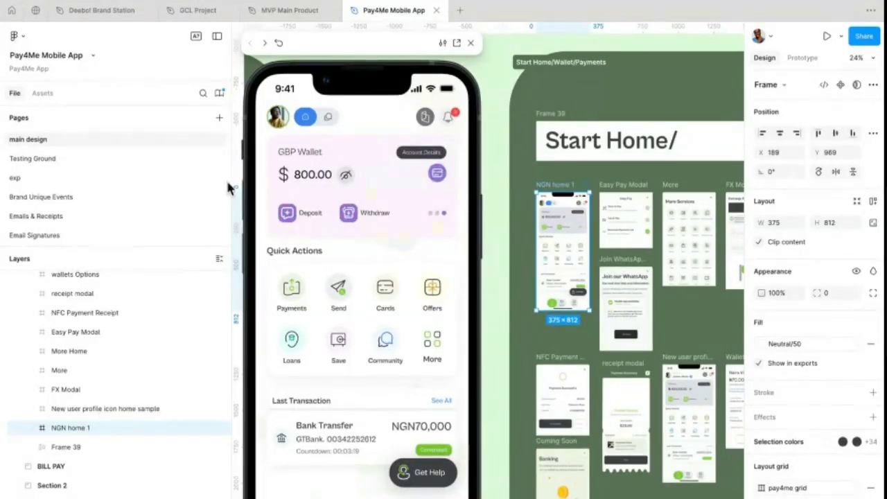
{"action": "left_click_drag", "start_coordinate": [411, 200], "coordinate": [265, 187]}
{"action": "left_click_drag", "start_coordinate": [418, 185], "coordinate": [371, 188]}
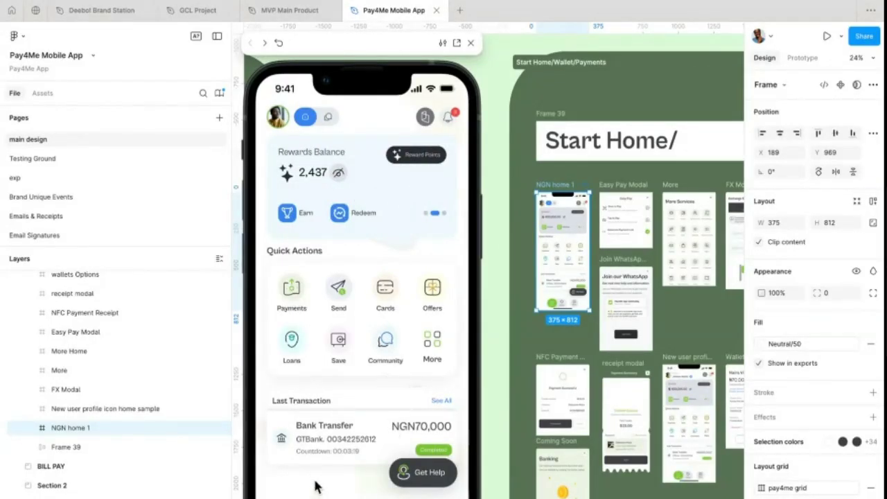
{"action": "left_click", "coordinate": [387, 435]}
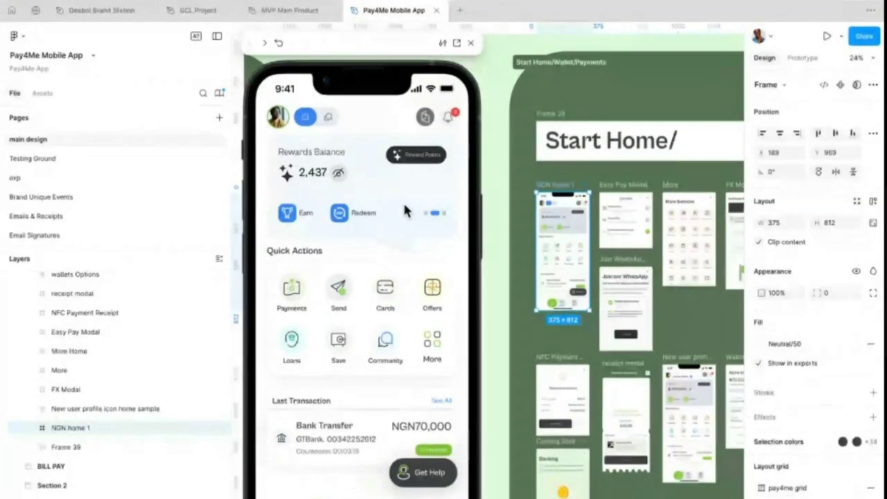
- Switch to the MVP Main Product file and preview the 375 × 812 mobile Overview Page frame from the Overview section
{"action": "left_click", "coordinate": [281, 13]}
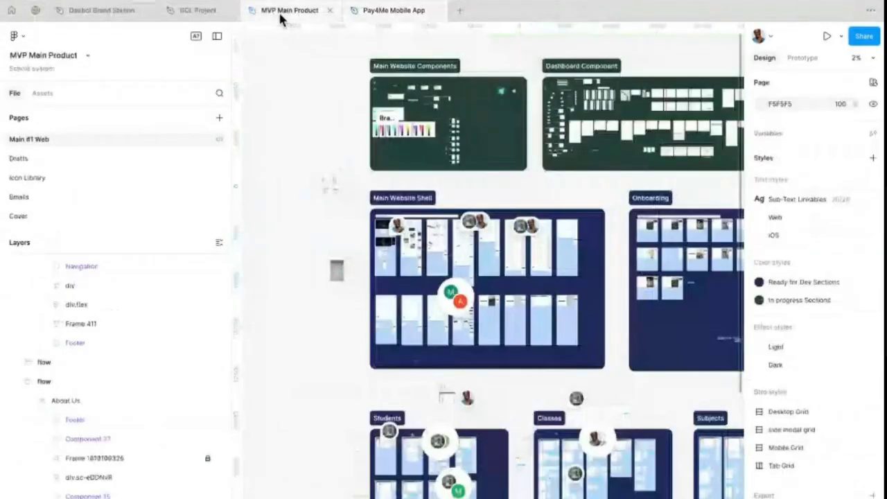
{"action": "scroll", "coordinate": [460, 301], "scroll_direction": "up", "scroll_amount": 5}
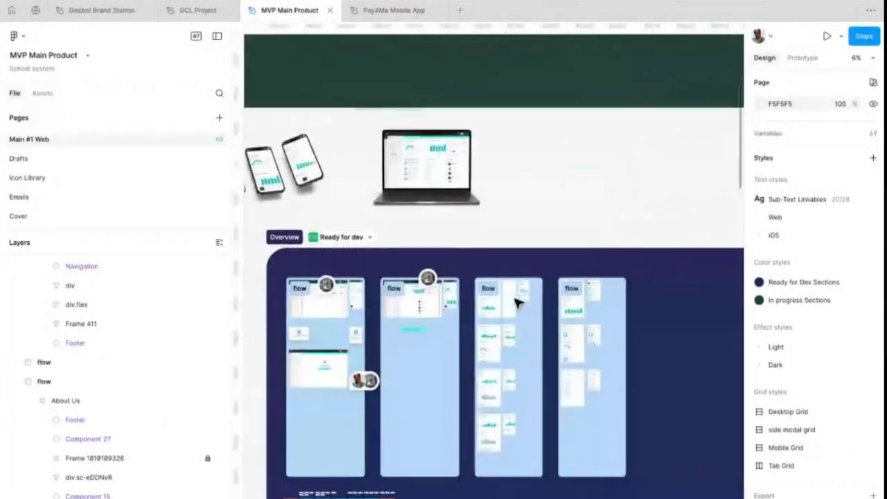
{"action": "scroll", "coordinate": [458, 307], "scroll_direction": "up", "scroll_amount": 10}
{"action": "scroll", "coordinate": [462, 221], "scroll_direction": "up", "scroll_amount": 5}
{"action": "left_click", "coordinate": [487, 222]}
{"action": "key", "text": "shift+space"}
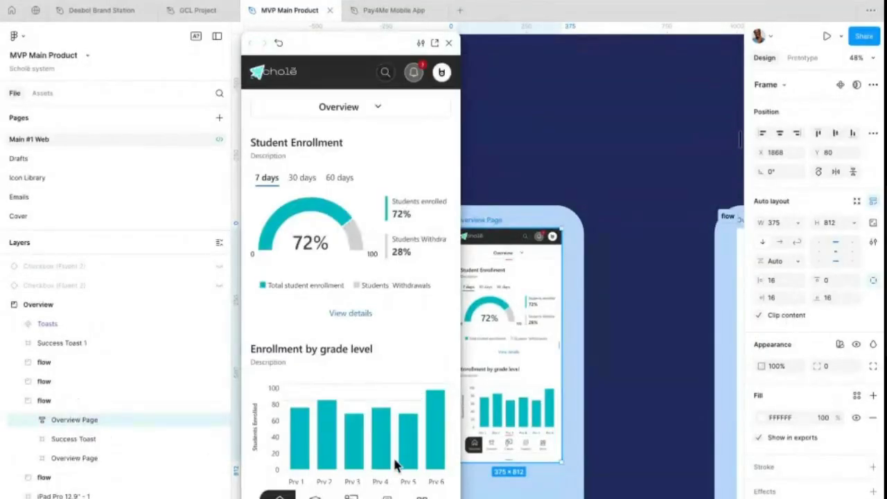
- Examine the mobile Overview page's fixed header and scrolling content, from the Student Enrollment charts down to the Star Students list
{"action": "left_click", "coordinate": [396, 465]}
{"action": "scroll", "coordinate": [395, 423], "scroll_direction": "down", "scroll_amount": 5}
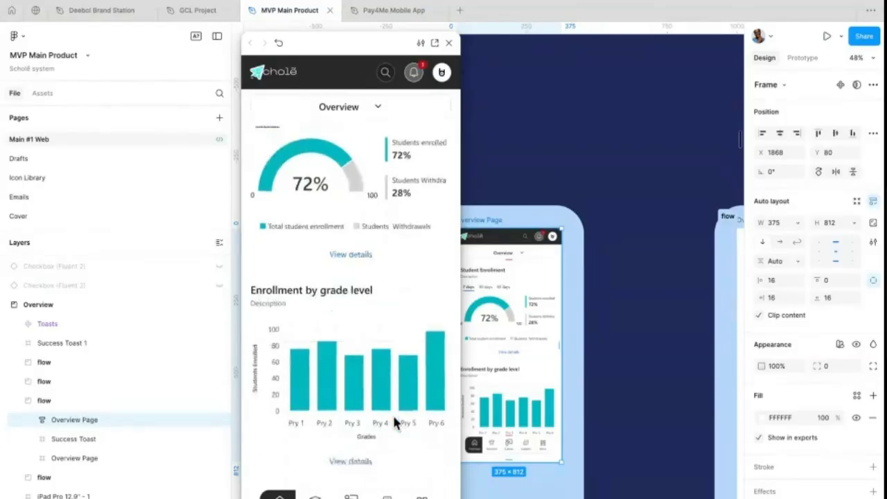
{"action": "scroll", "coordinate": [395, 422], "scroll_direction": "up", "scroll_amount": 5}
{"action": "scroll", "coordinate": [395, 424], "scroll_direction": "down", "scroll_amount": 10}
{"action": "scroll", "coordinate": [394, 423], "scroll_direction": "up", "scroll_amount": 8}
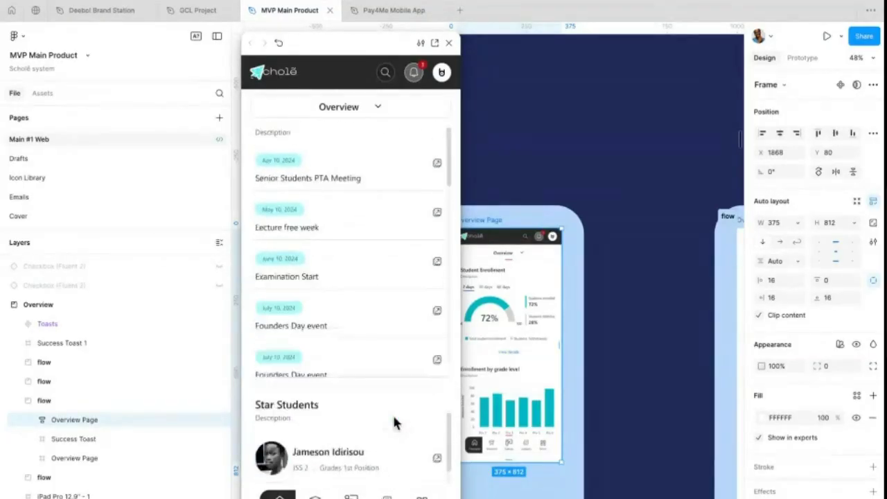
{"action": "scroll", "coordinate": [395, 424], "scroll_direction": "down", "scroll_amount": 4}
{"action": "scroll", "coordinate": [394, 421], "scroll_direction": "down", "scroll_amount": 4}
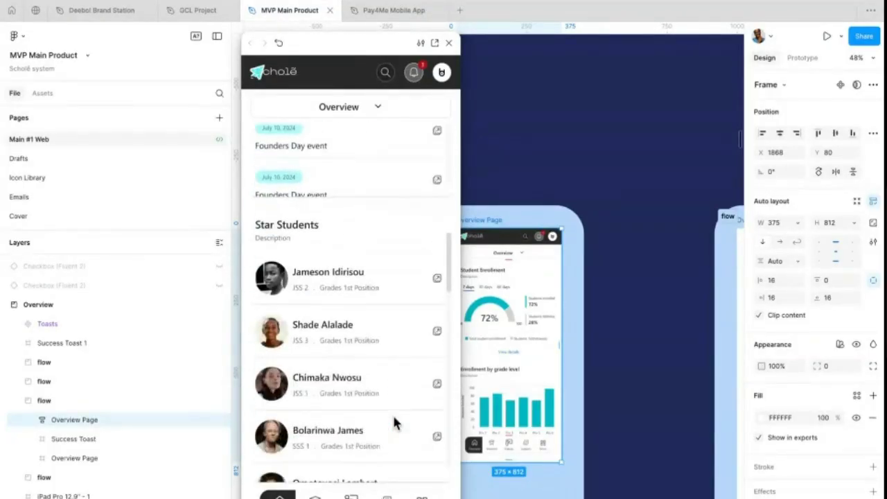
- Try the Overview selector in the mobile preview, close the preview, and return to the Overview section's flows
{"action": "left_click", "coordinate": [404, 104]}
{"action": "left_click", "coordinate": [390, 112]}
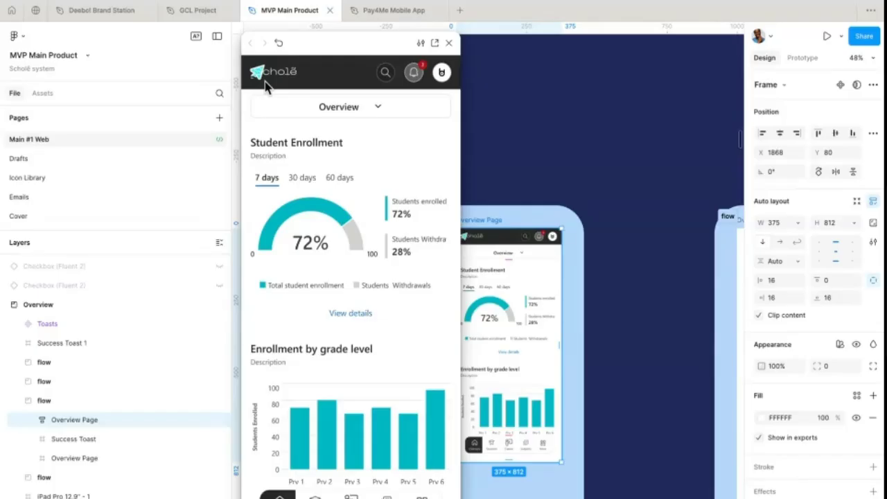
{"action": "scroll", "coordinate": [414, 289], "scroll_direction": "down", "scroll_amount": 10}
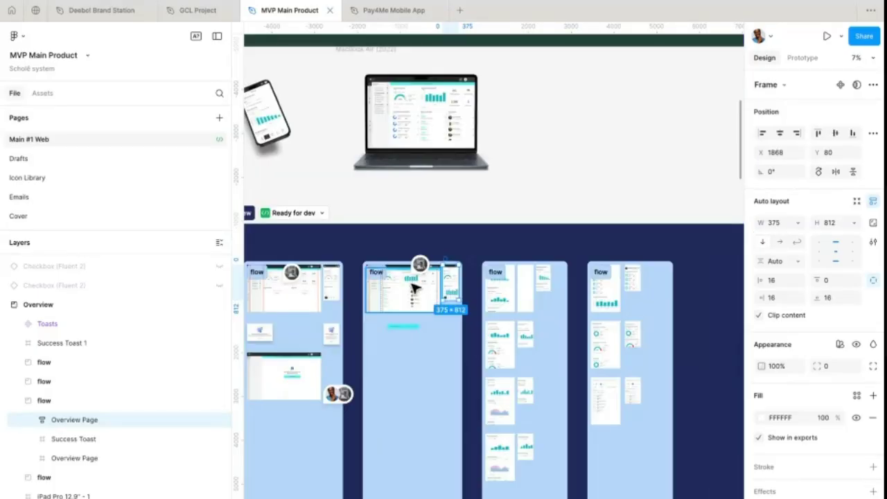